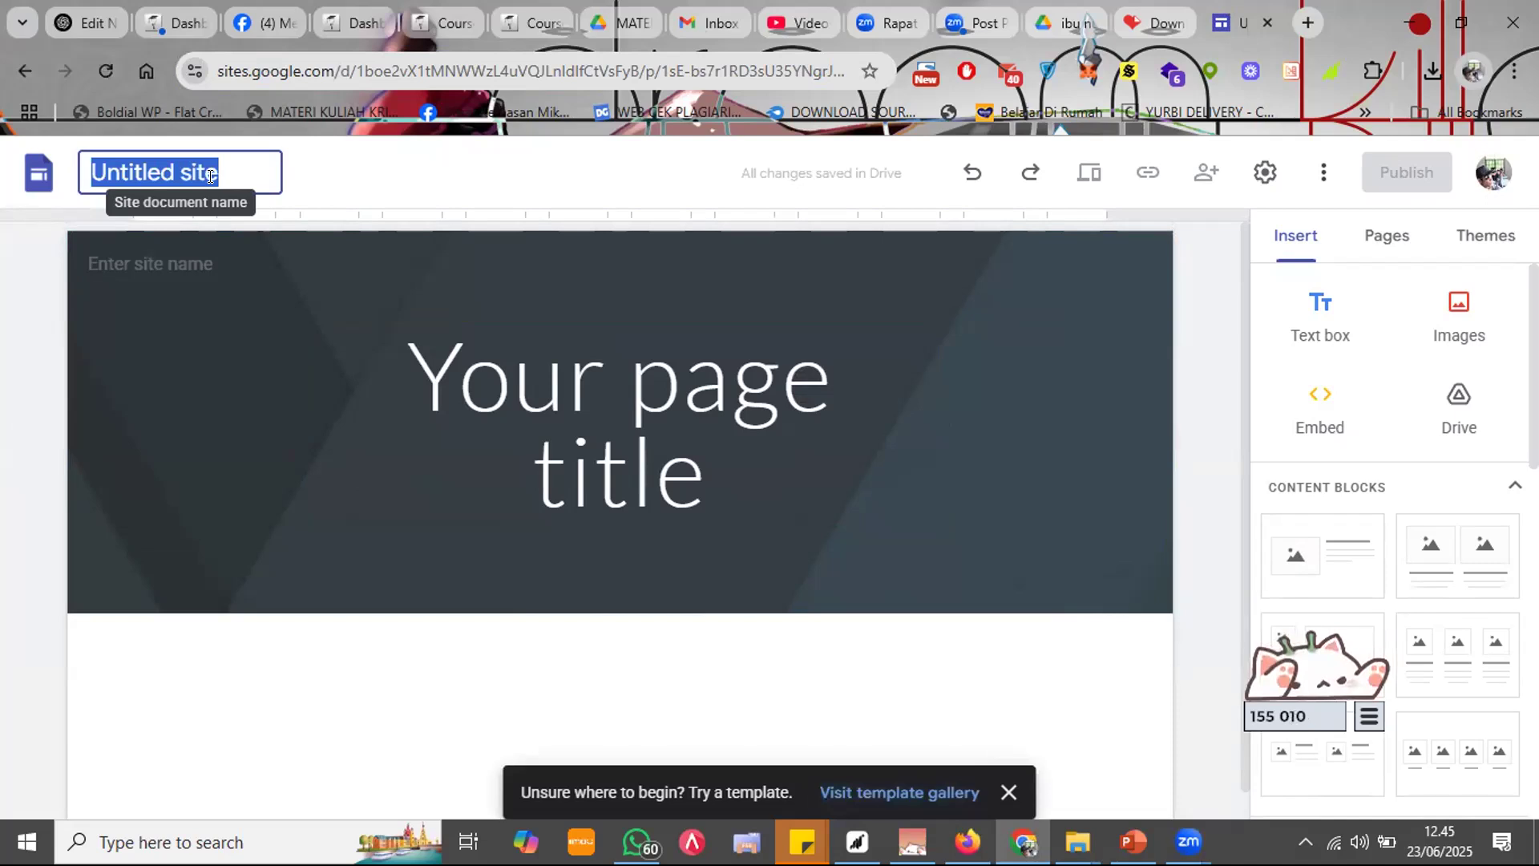
Step: Enter 'Kharisma Sayur Online' as the site name and select the header section
type("Kh")
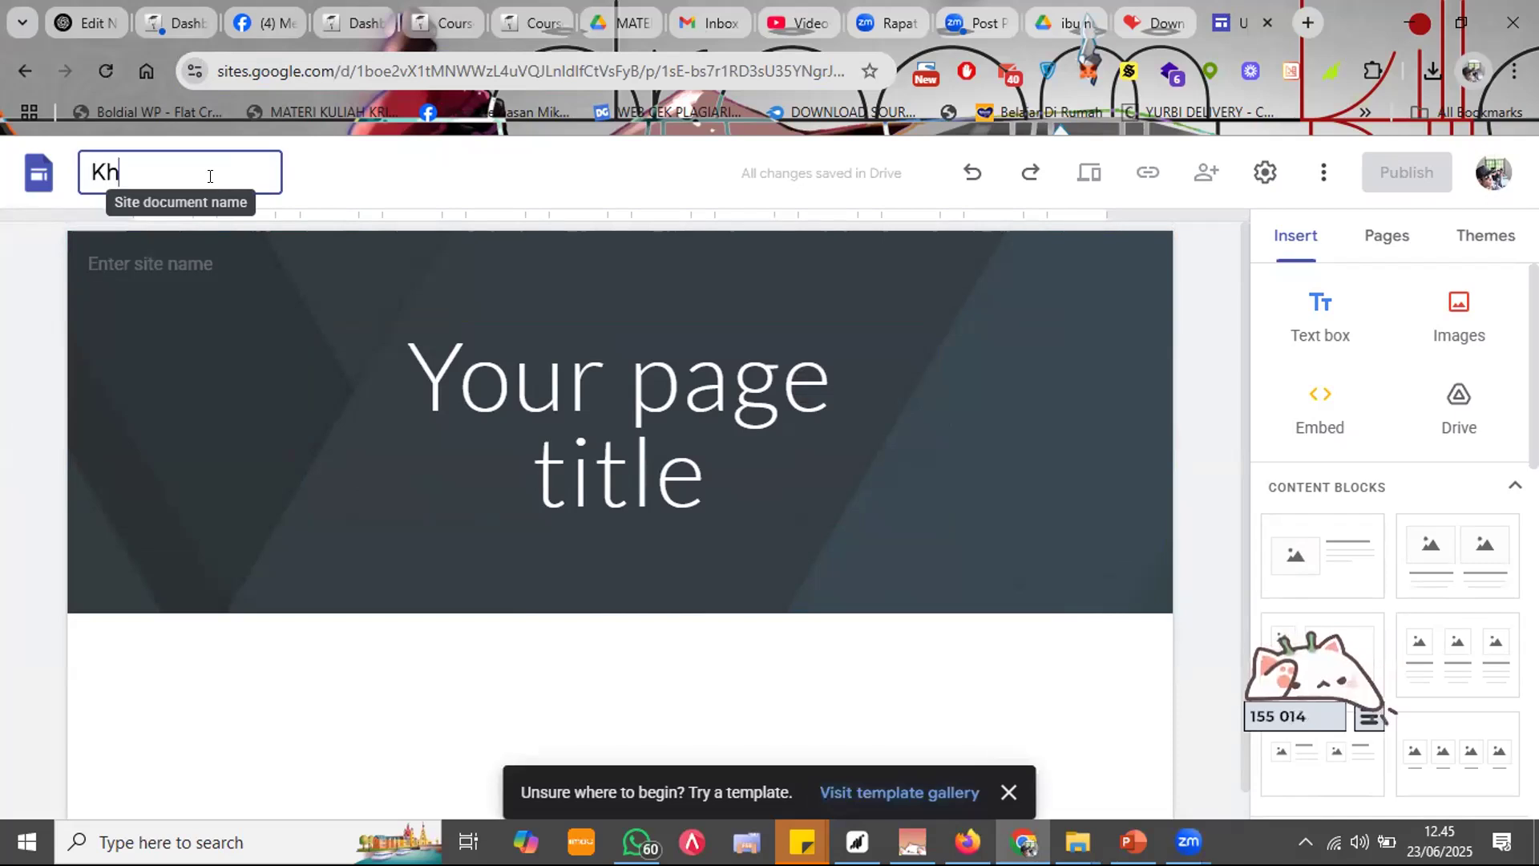
type("arisma Sayur On")
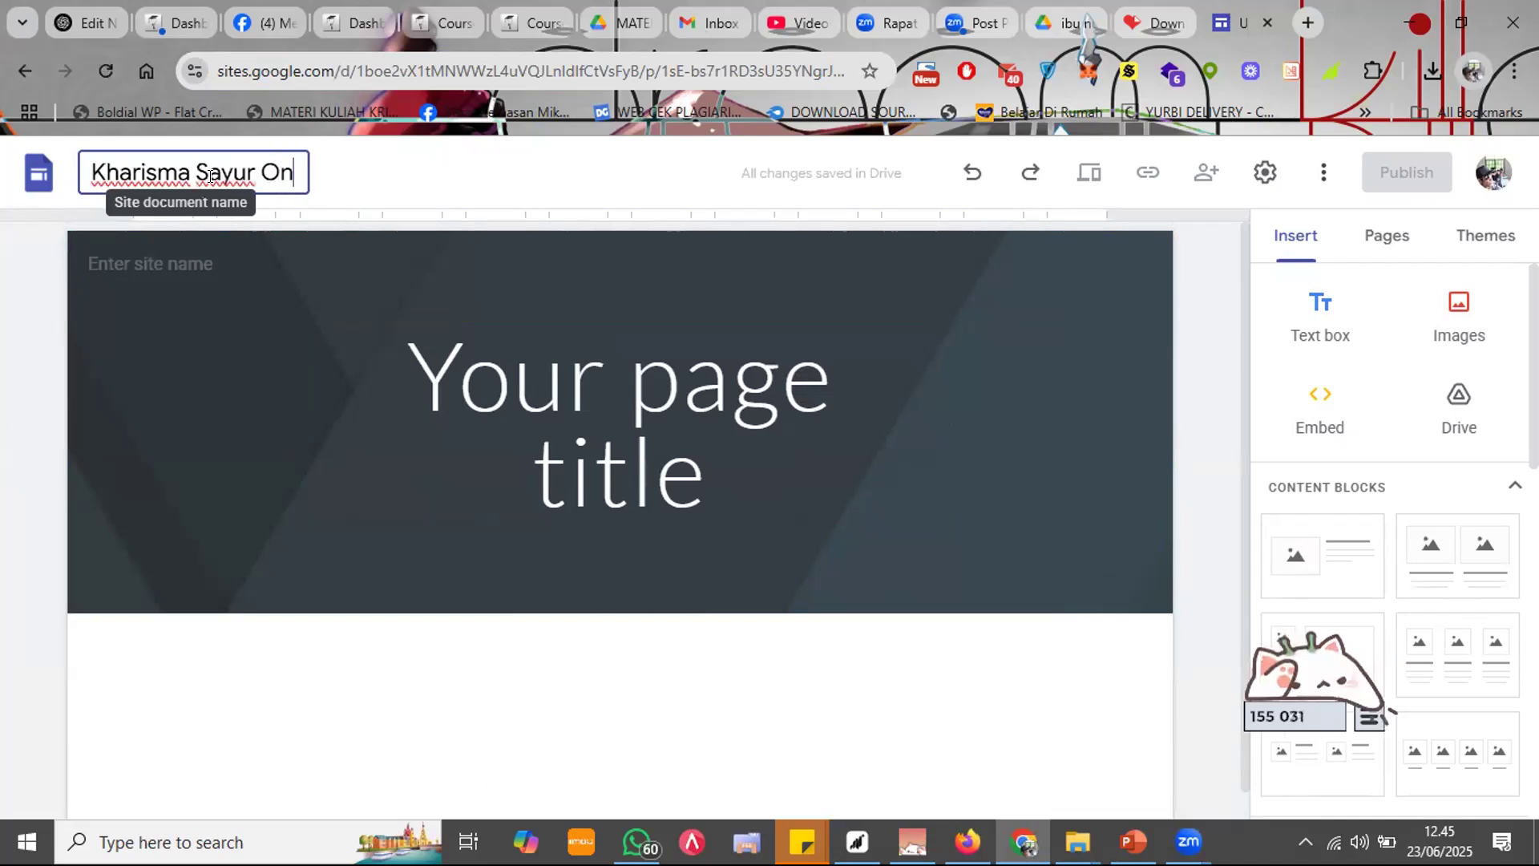
type("line")
left_click(208, 251)
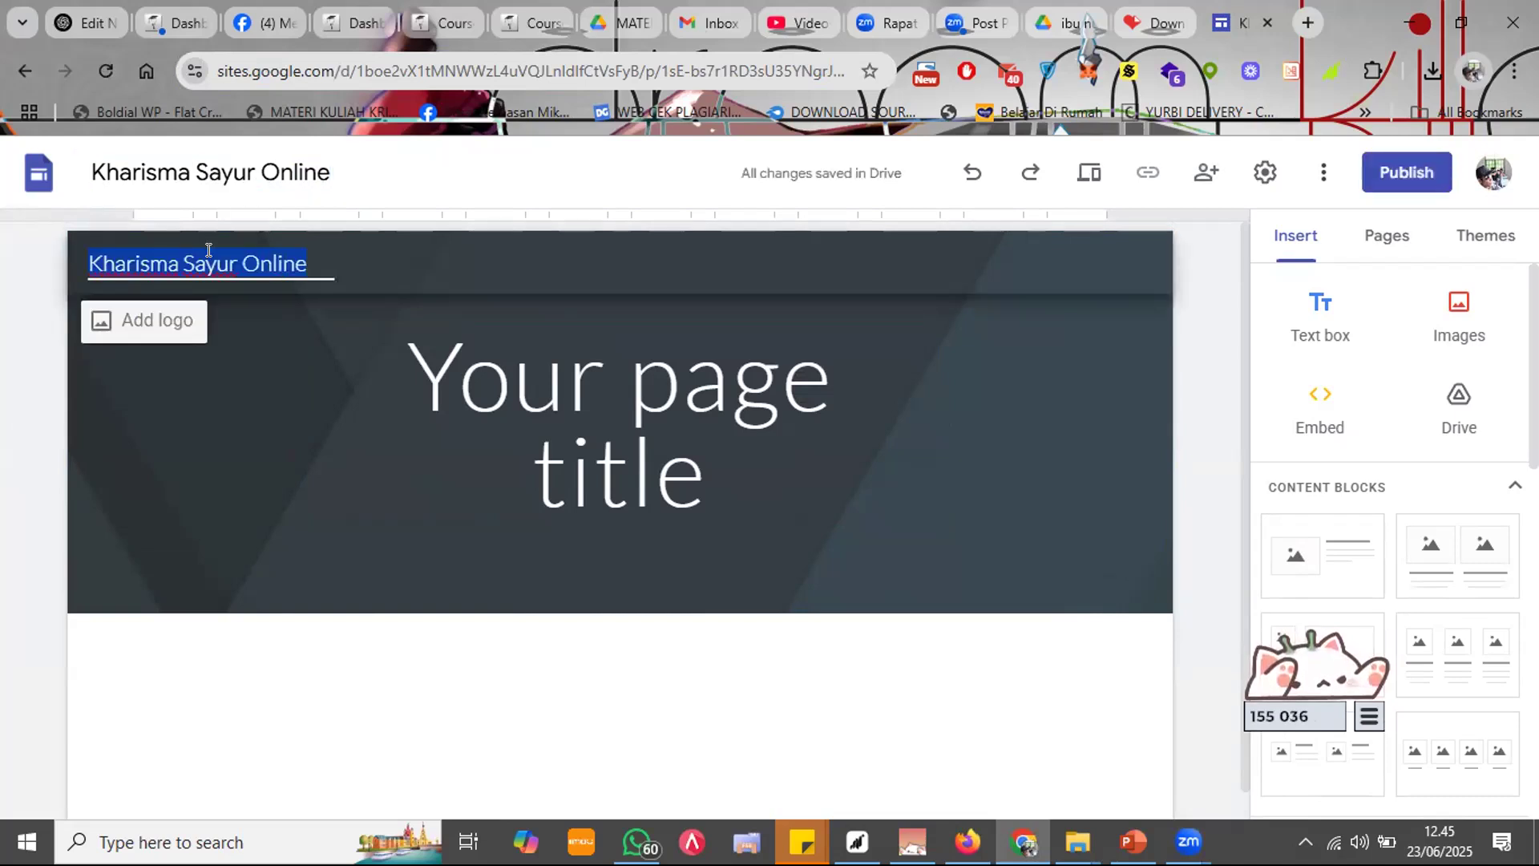
left_click(1049, 332)
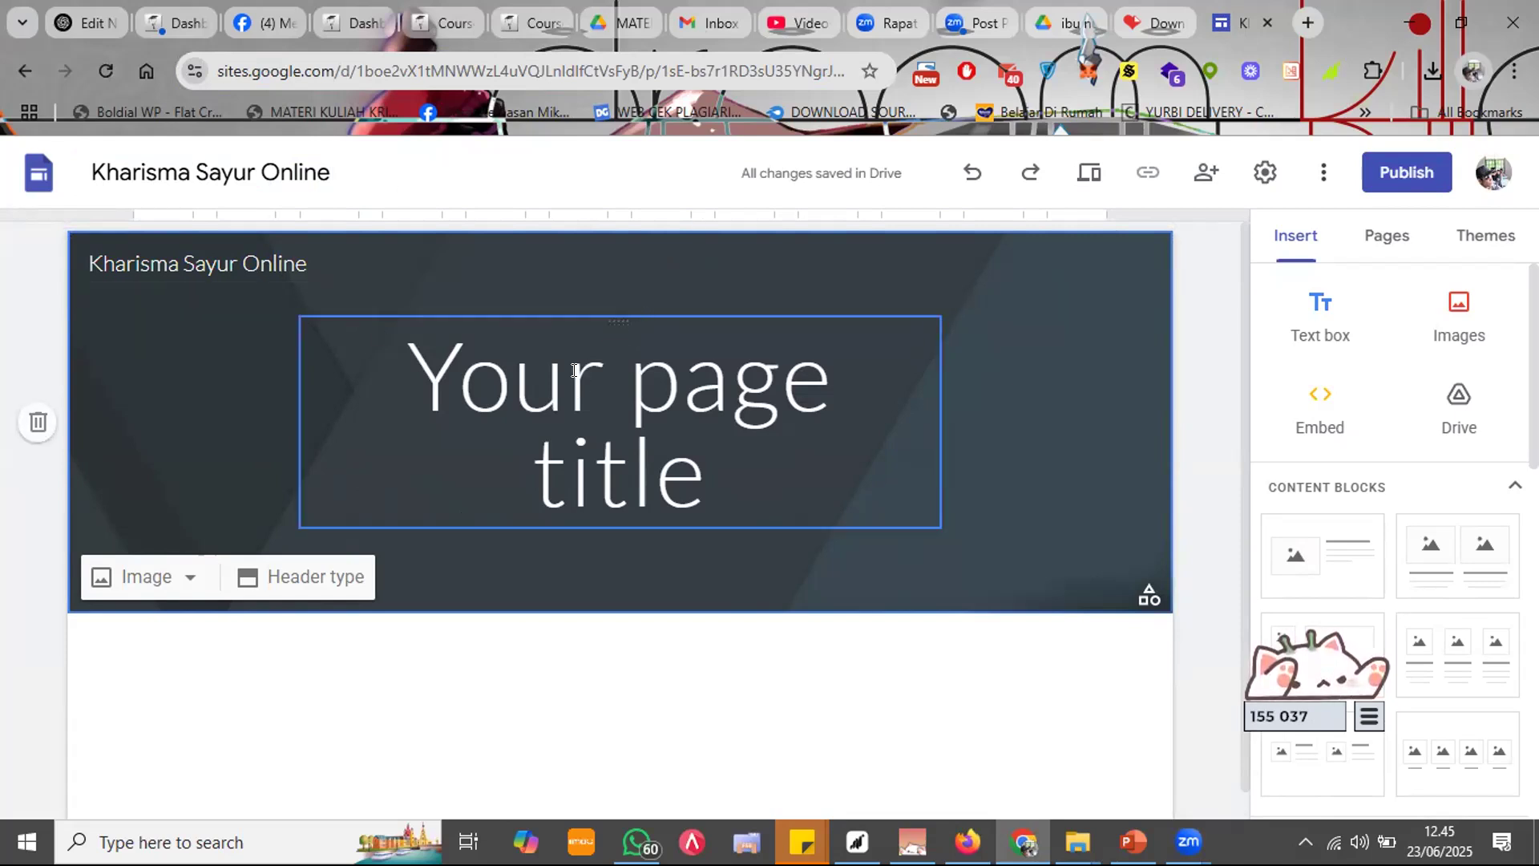
left_click(758, 445)
left_click(846, 406)
left_click(1002, 492)
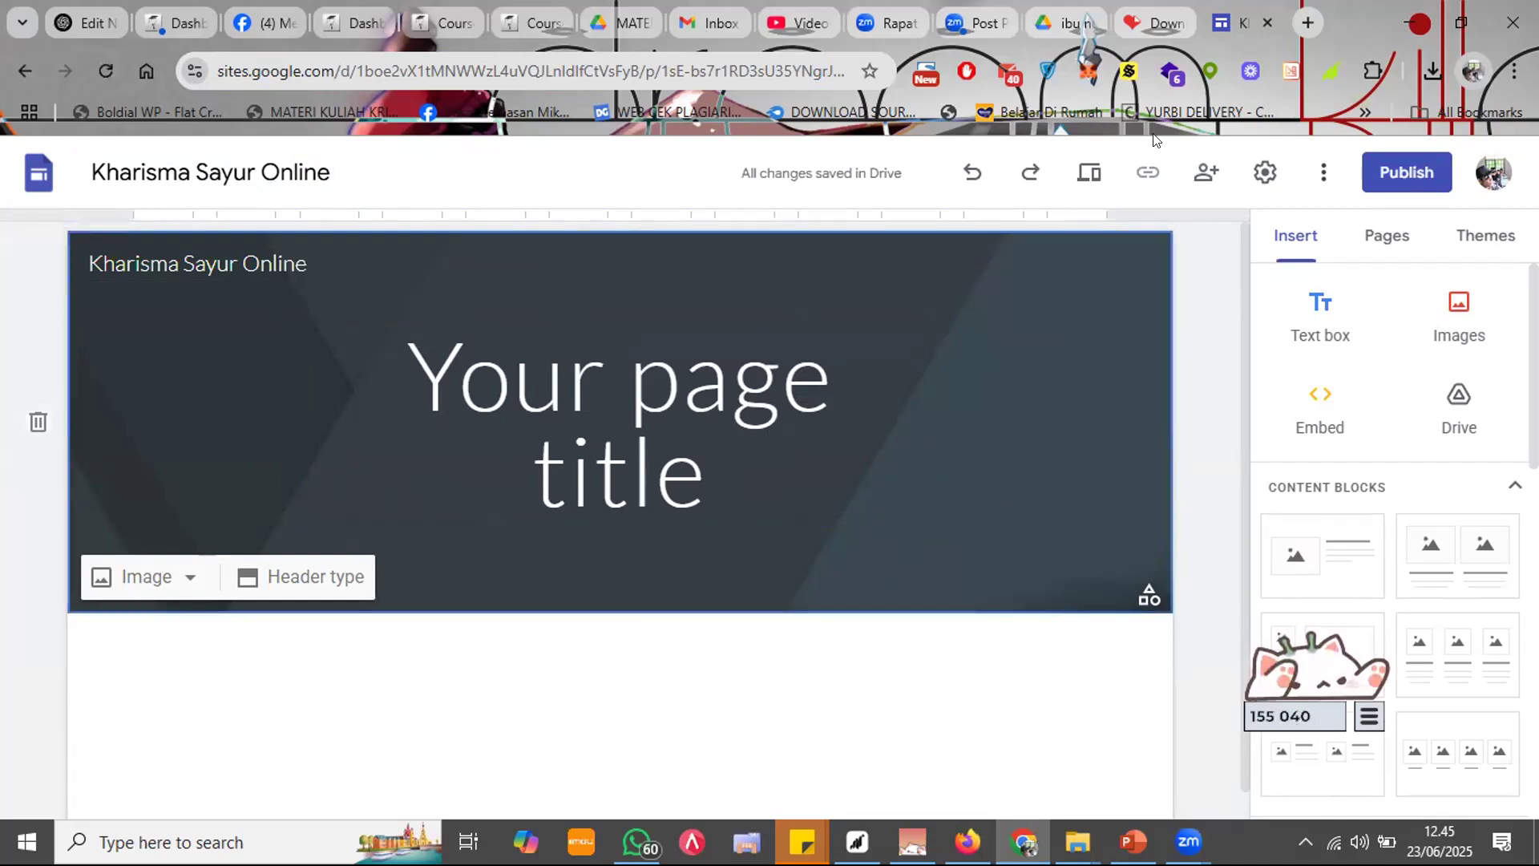
key("ctrl+t")
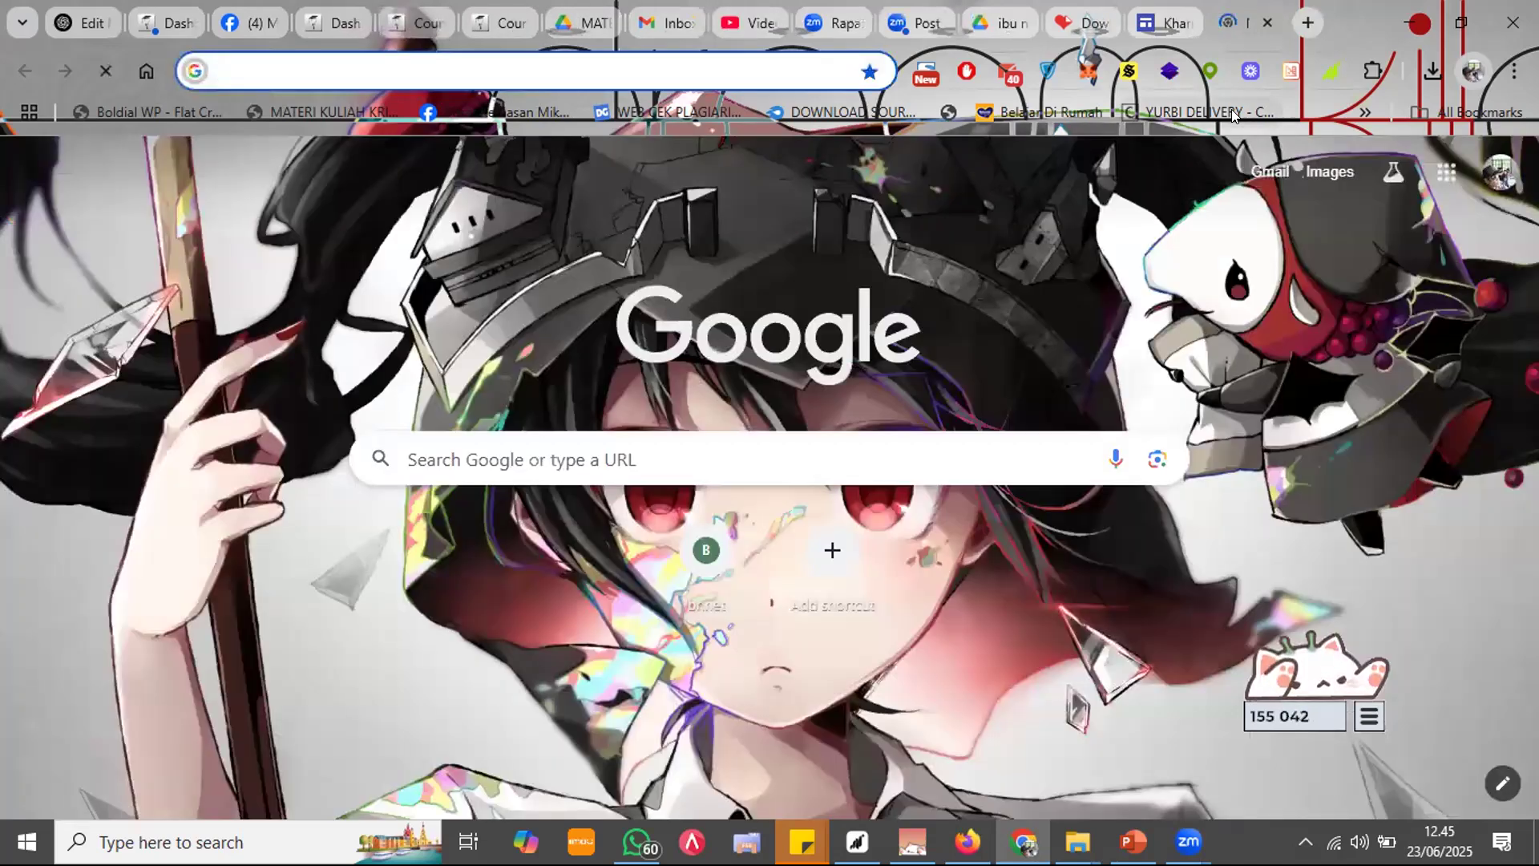
Step: Search images for 'tukang sayuur pasar' and preview the smiling vegetable seller photo
type("tukang sayuur ")
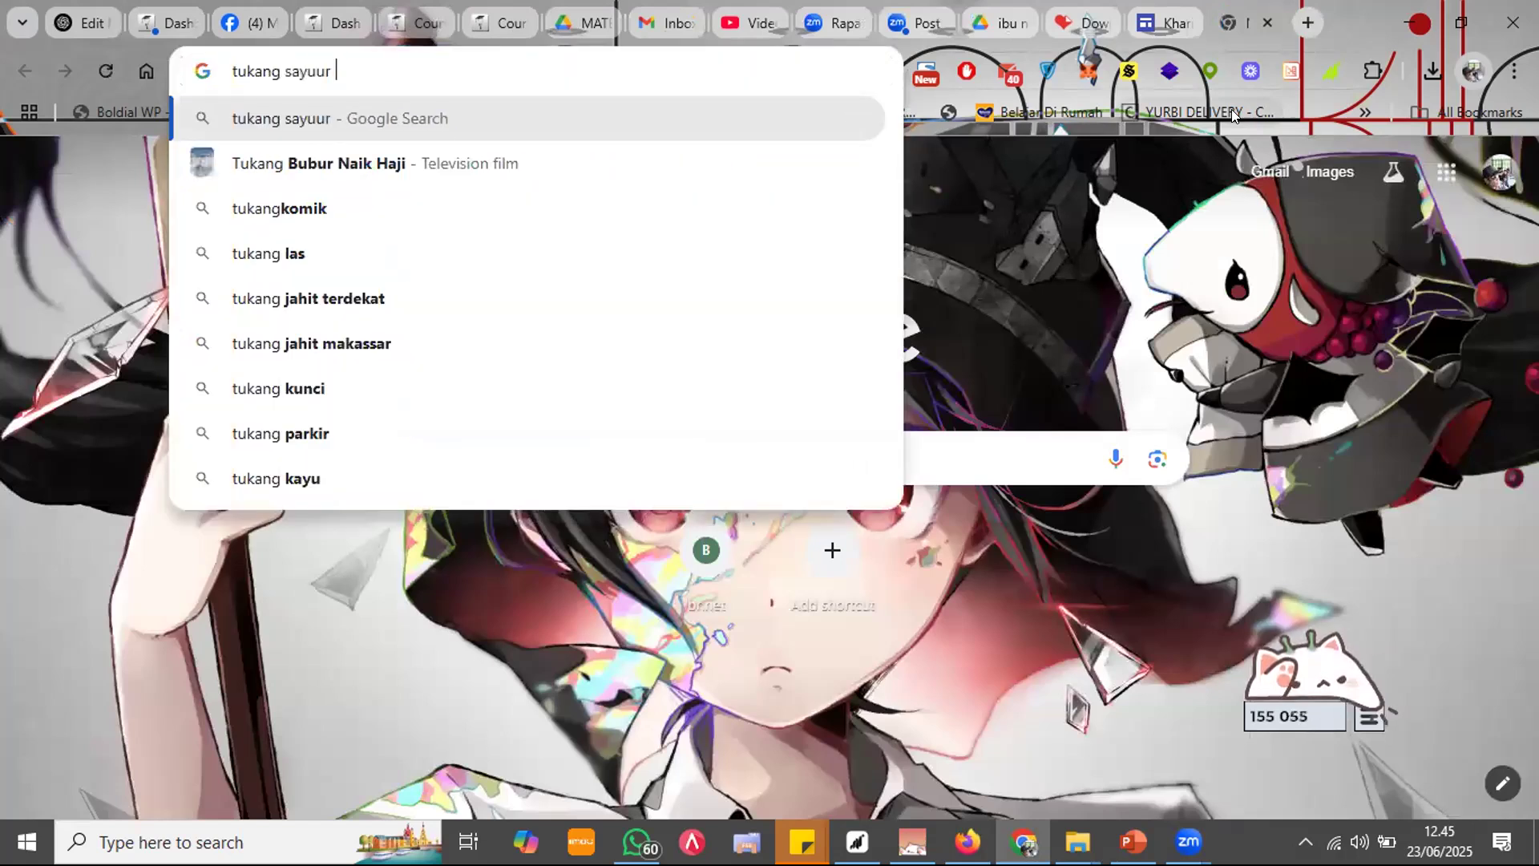
type("pasar")
key("Return")
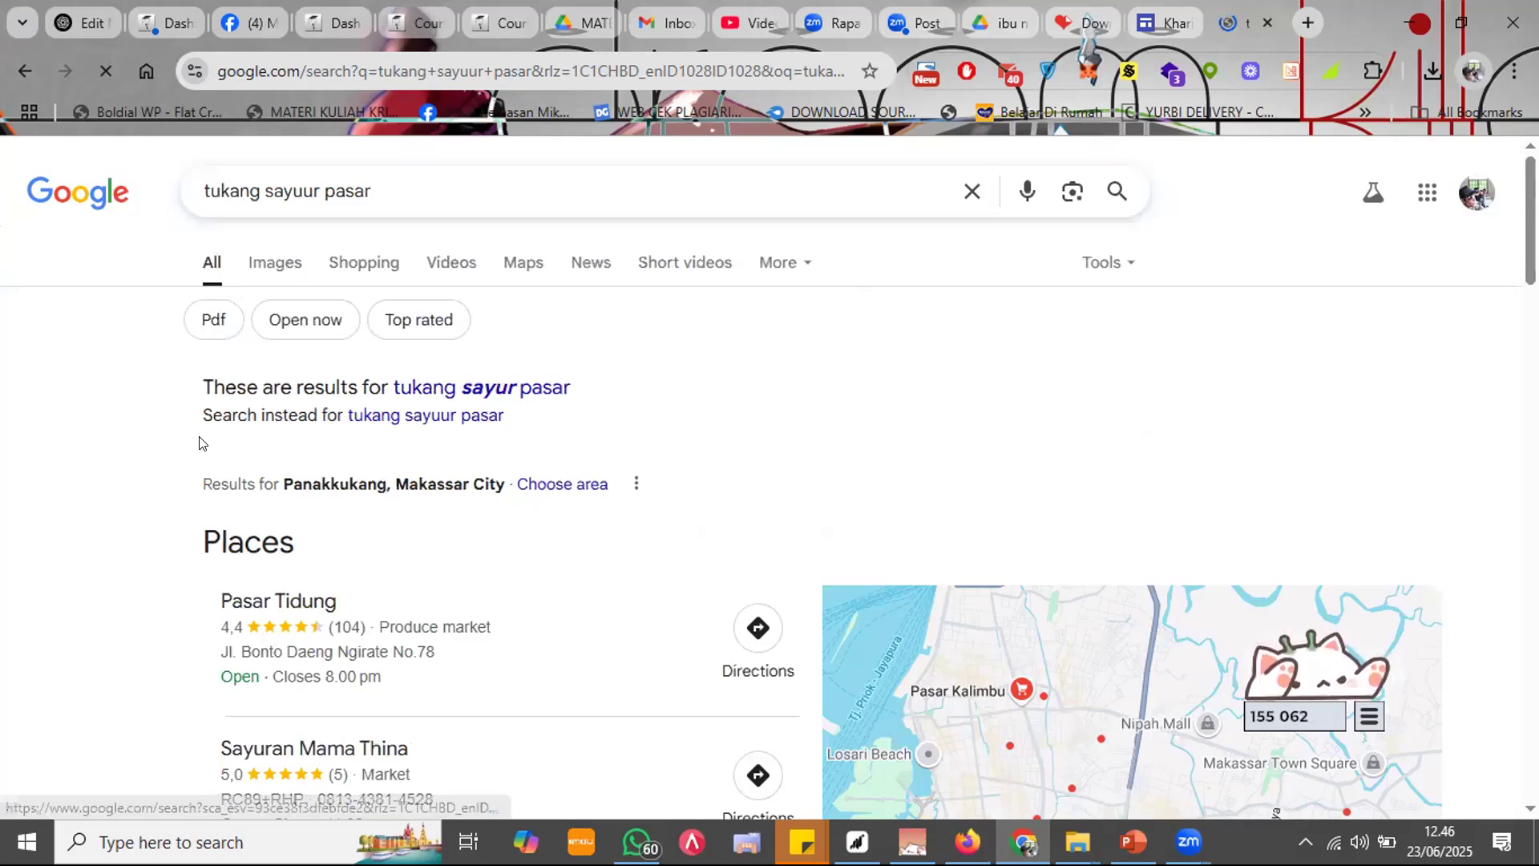
left_click(278, 267)
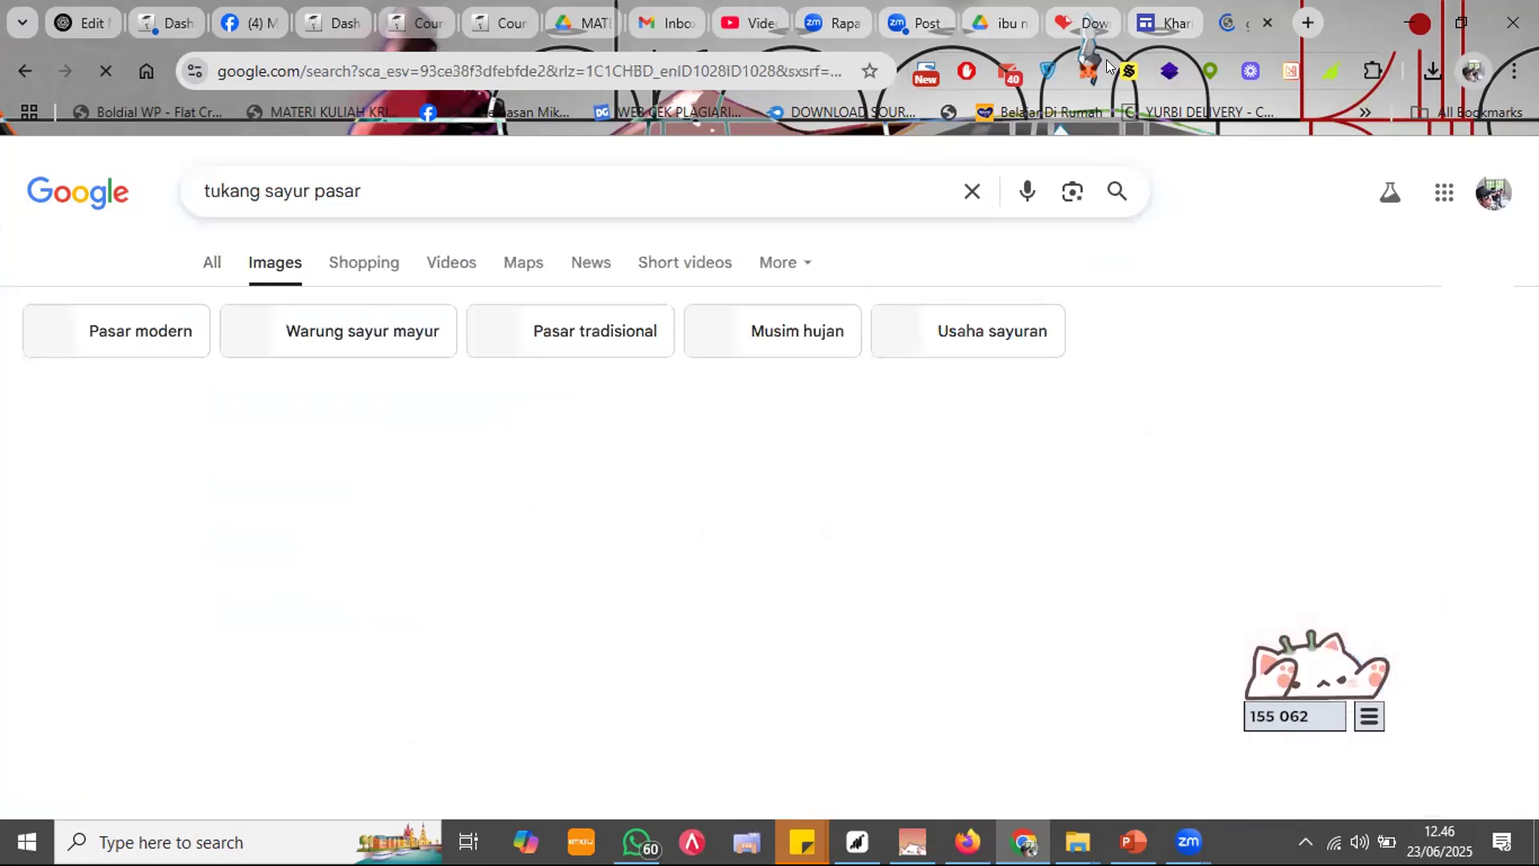
left_click(1146, 10)
left_click(1268, 8)
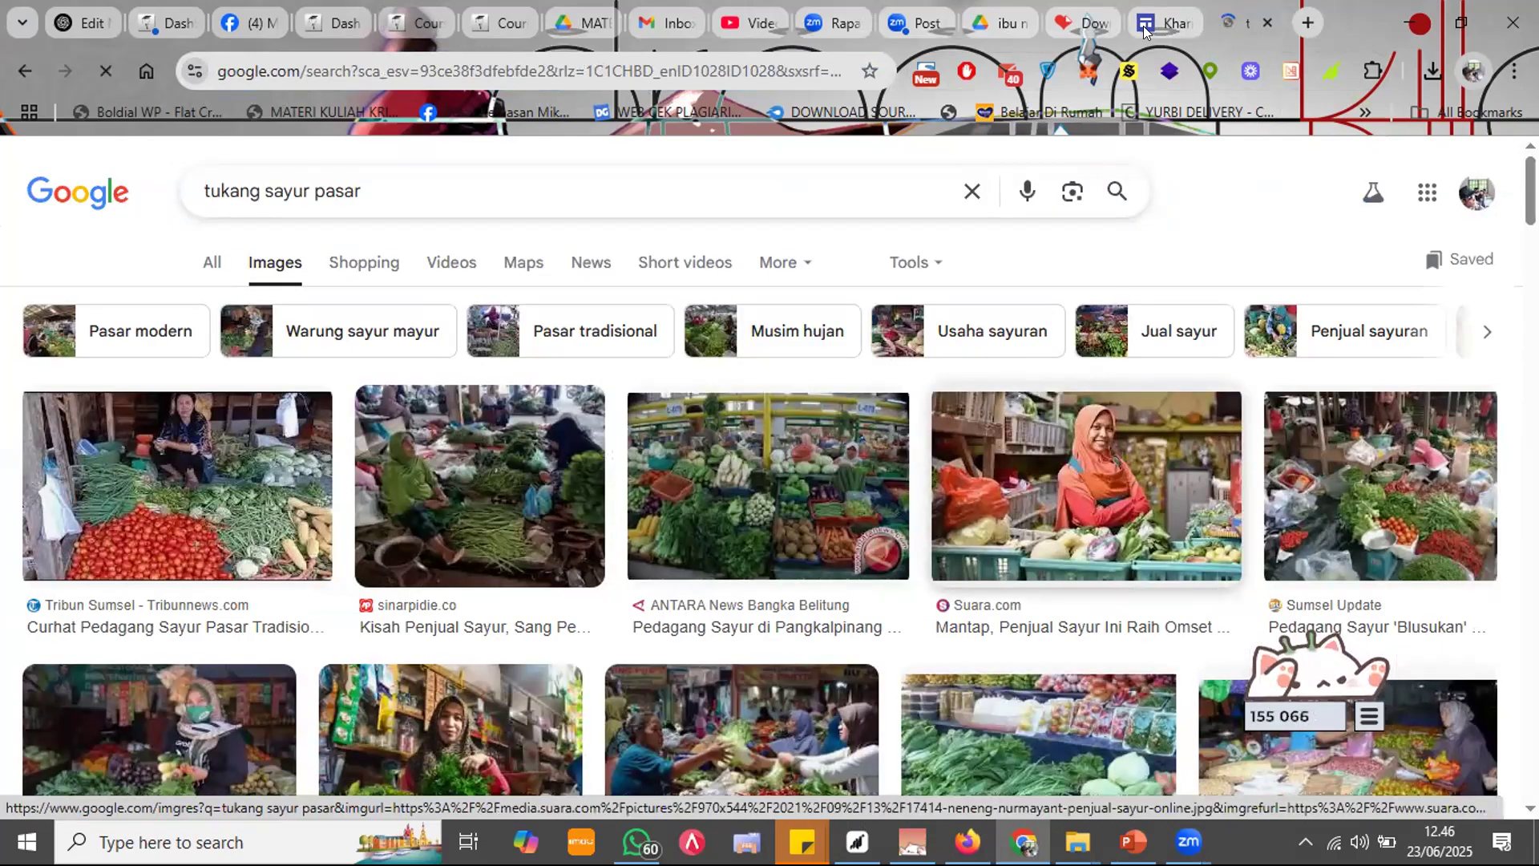
left_click(1036, 559)
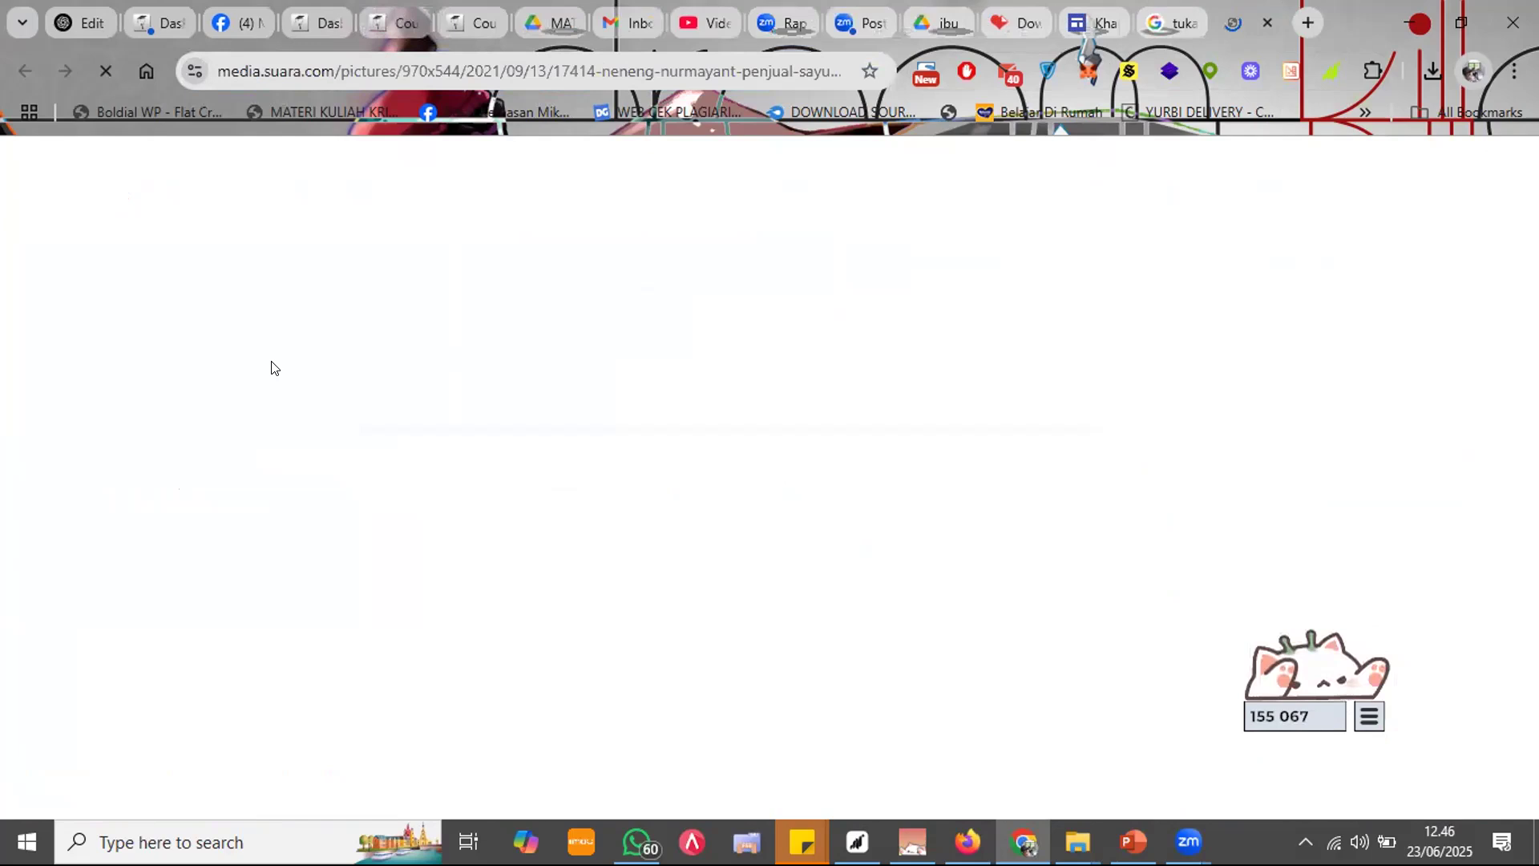
Step: Run searches for sawi, wortel and tomat in new tabs, then save the seller photo
key("ctrl+t")
type("sawi")
key("Return")
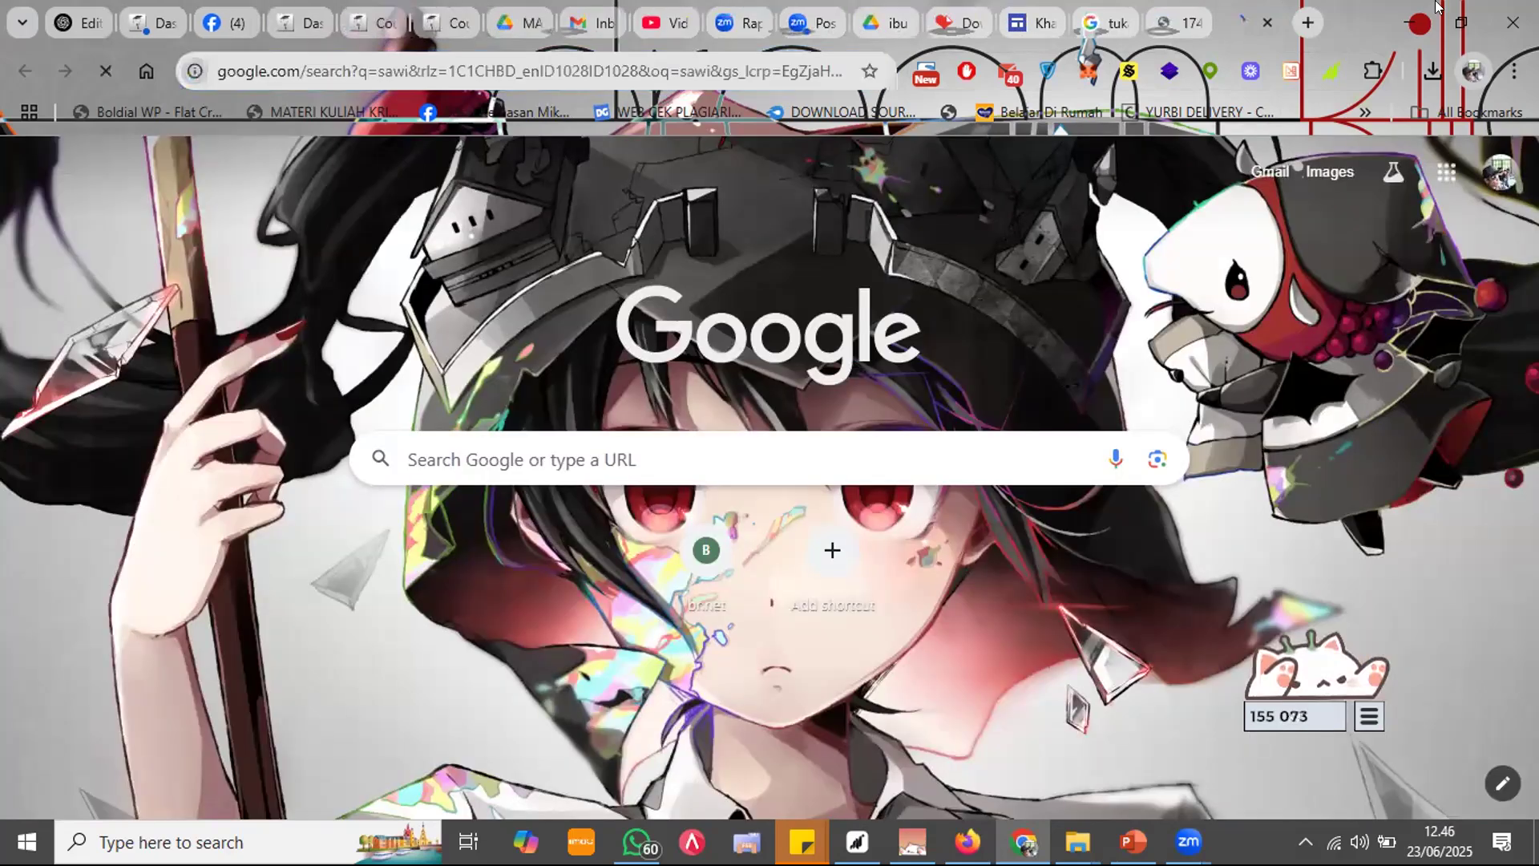
key("ctrl+t")
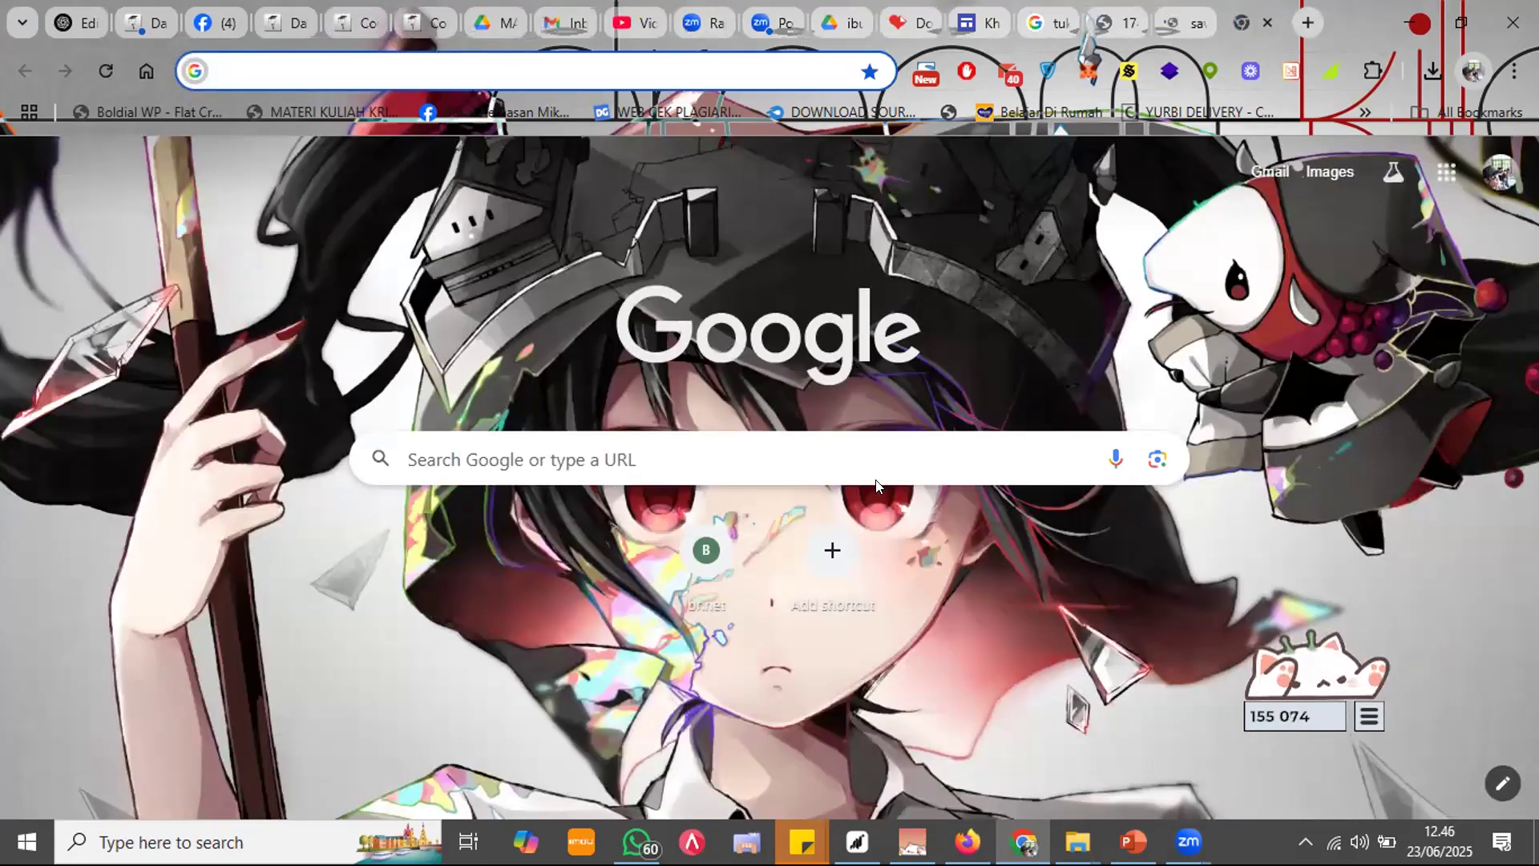
type("wor")
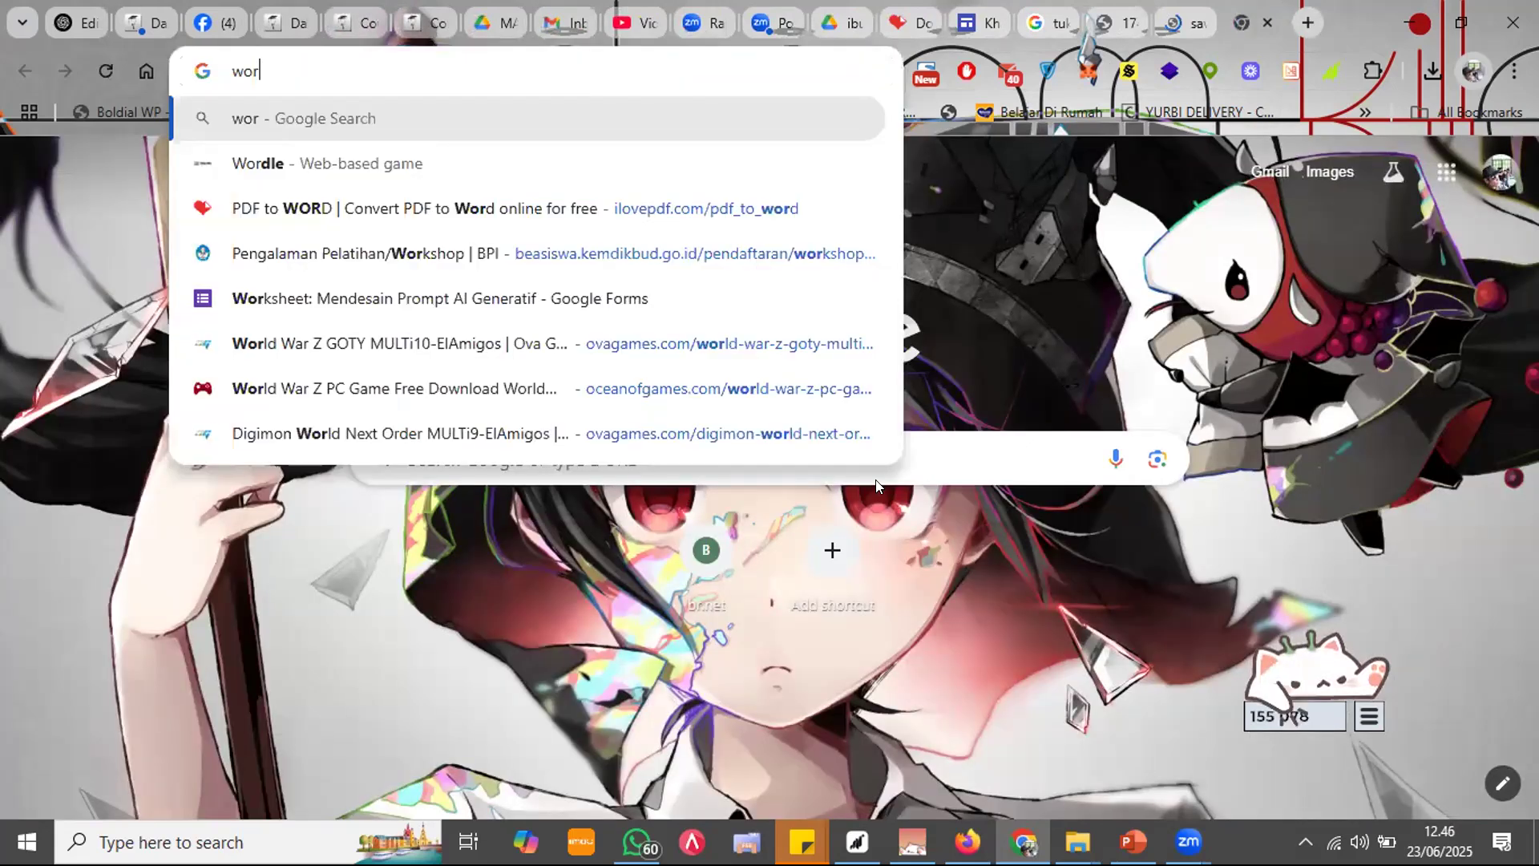
type("tel")
key("Return")
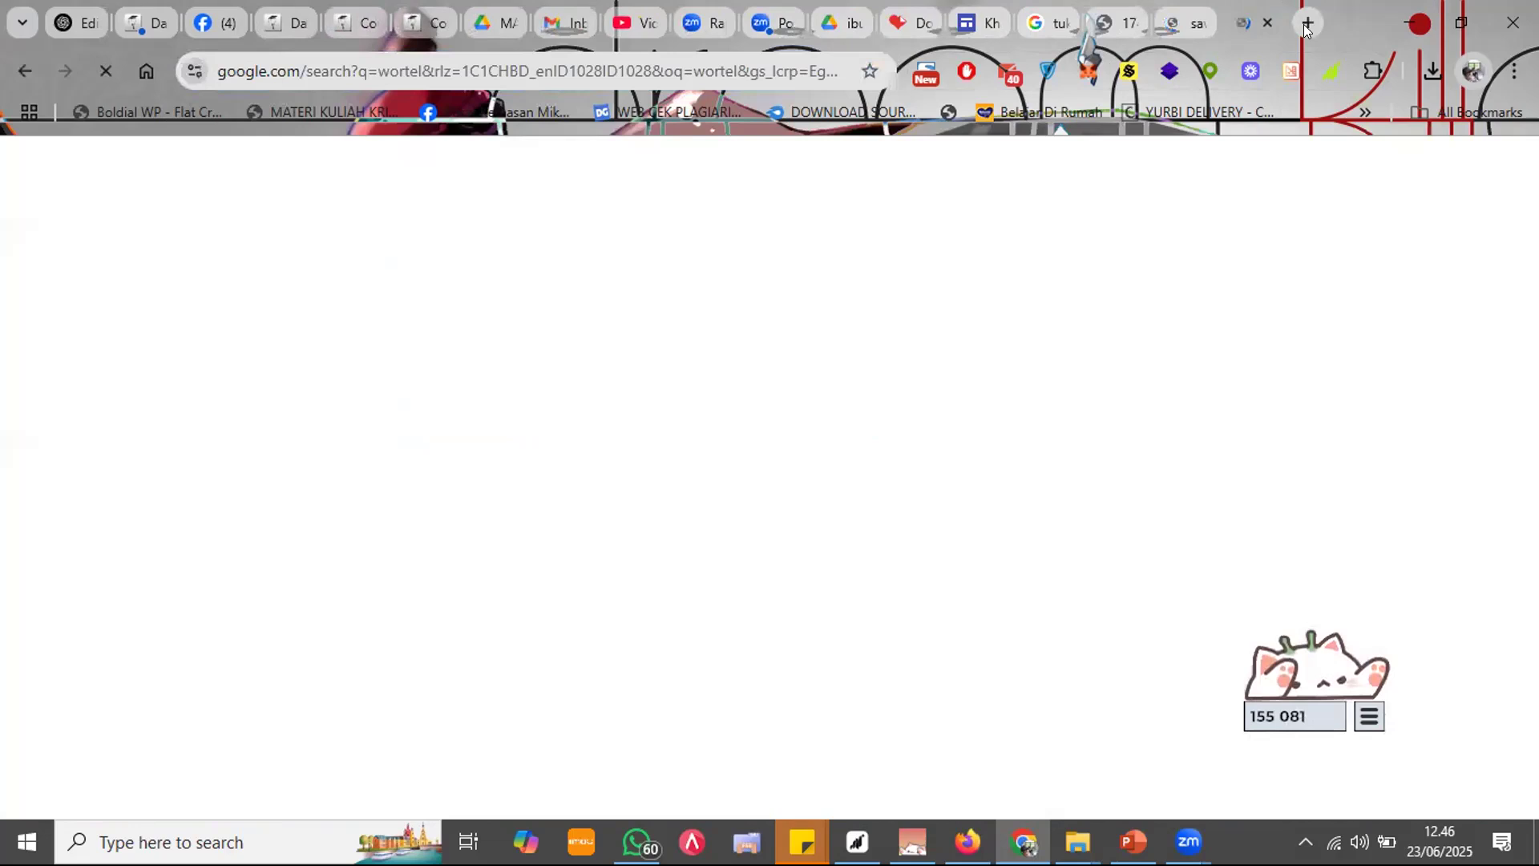
left_click(1305, 24)
type("tomat")
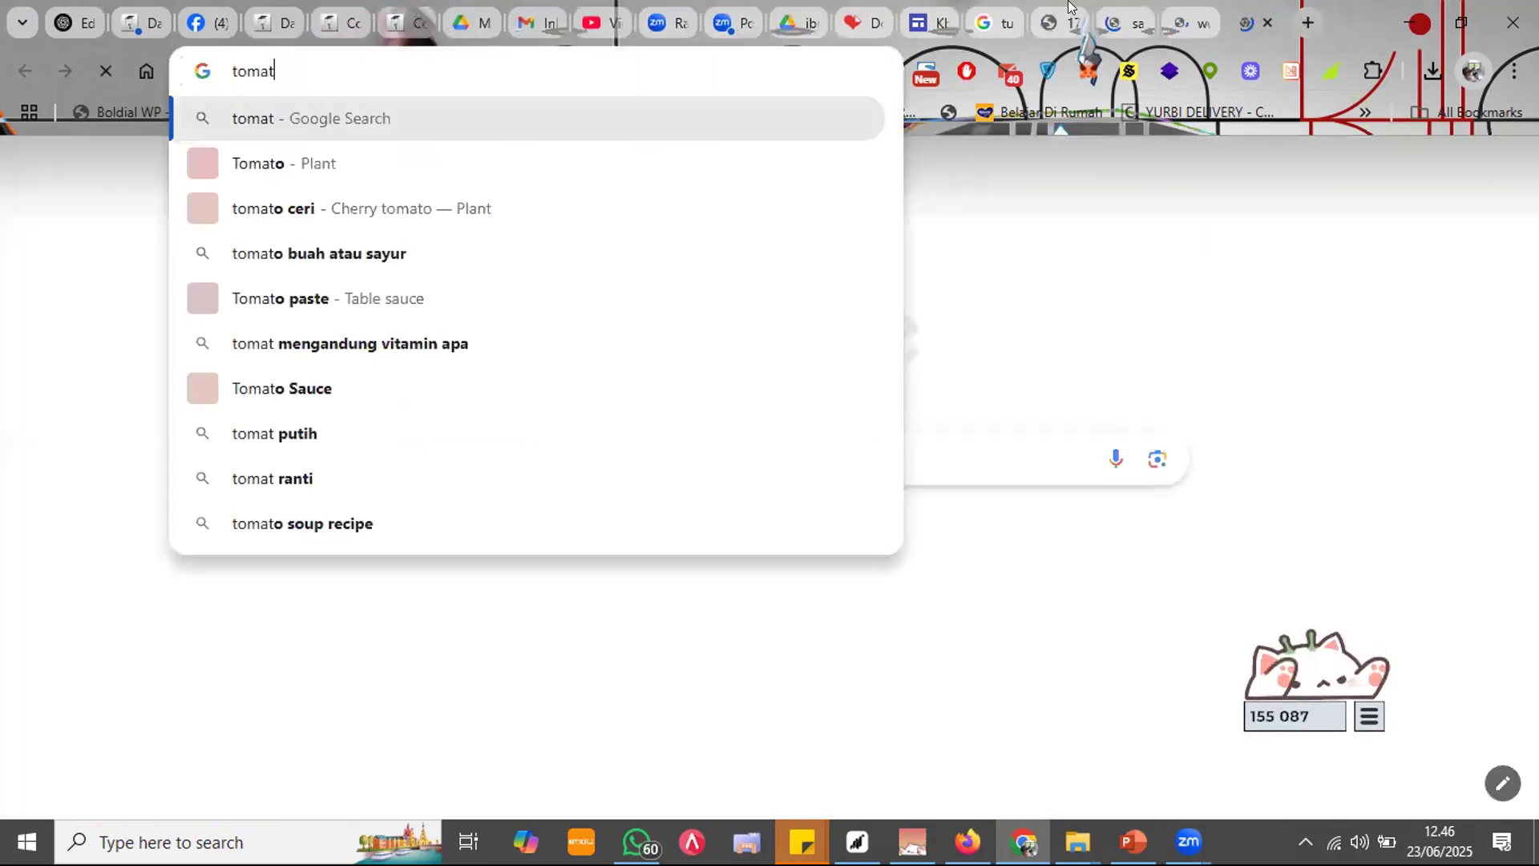
key("Return")
key("ctrl+shift+Tab")
key("ctrl+shift+Tab")
key("ctrl+shift+Tab")
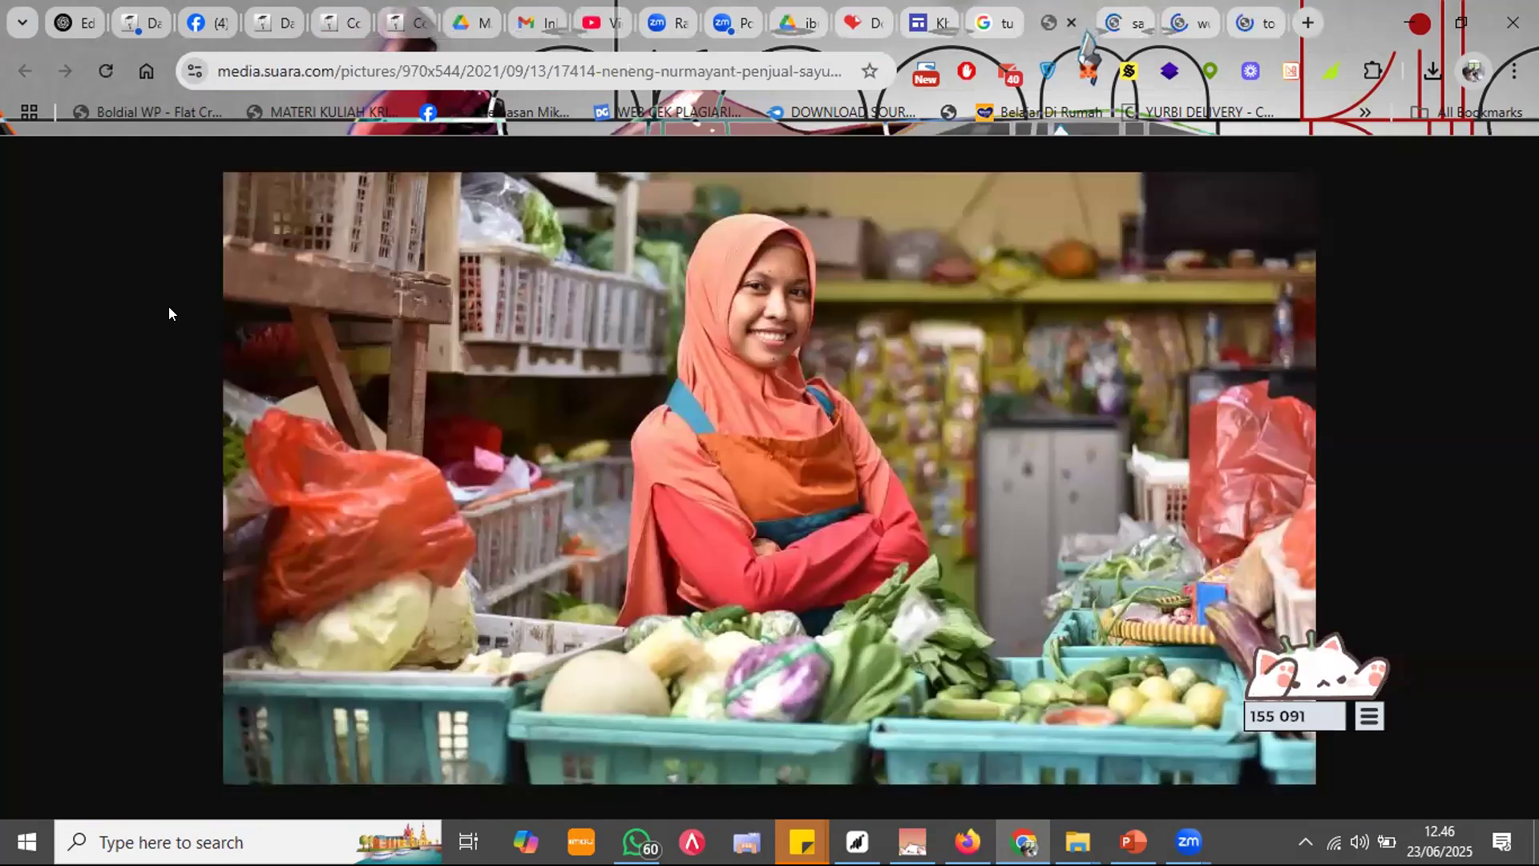
key("ctrl+s")
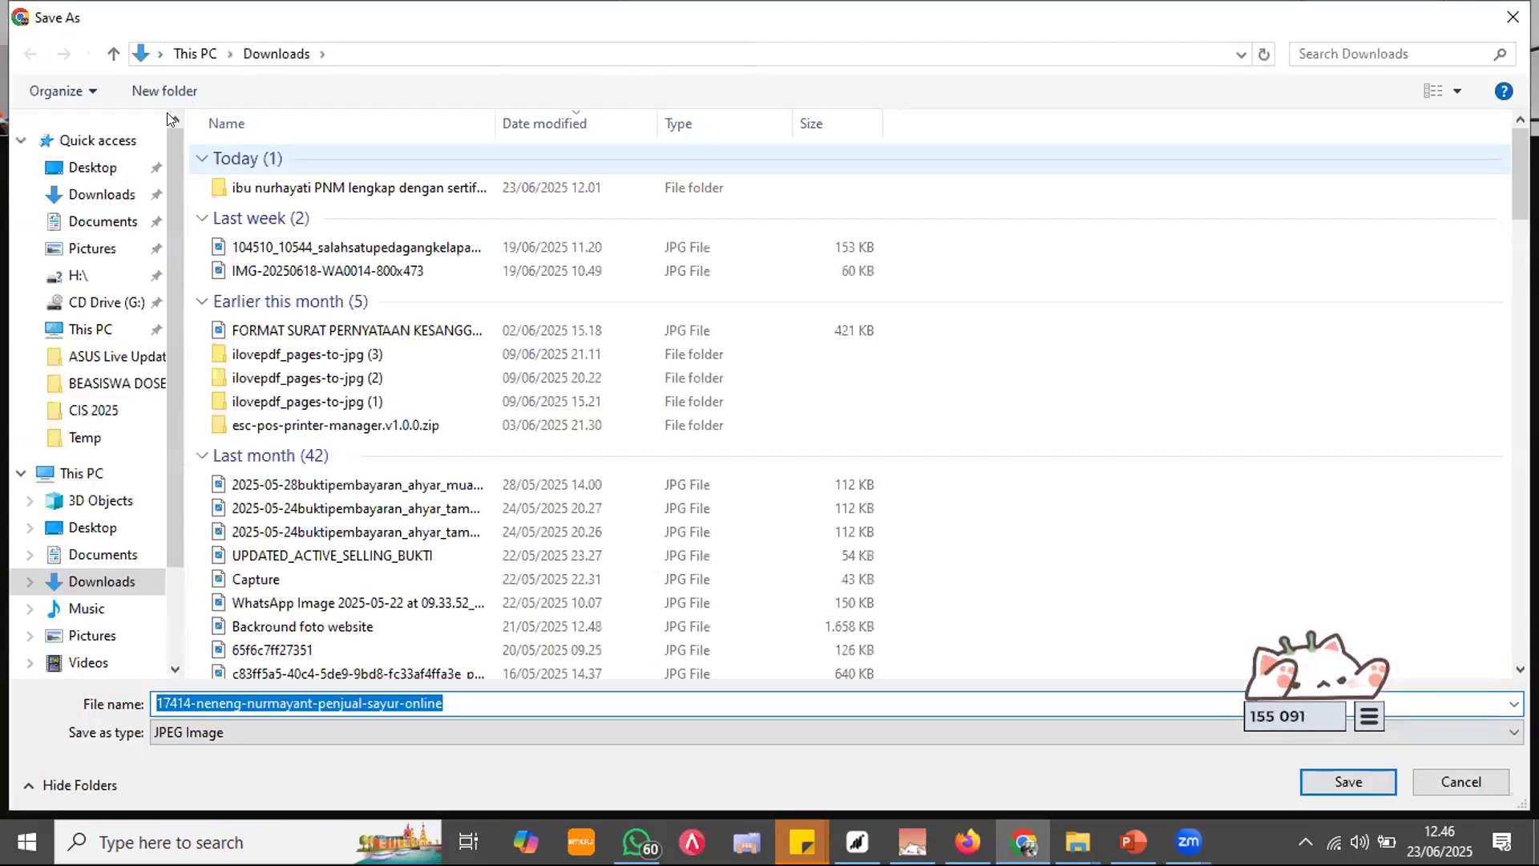
Step: Create an 'aset' folder in Downloads and save the seller photo into it
left_click(326, 233)
key("ctrl+shift+n")
type("ase")
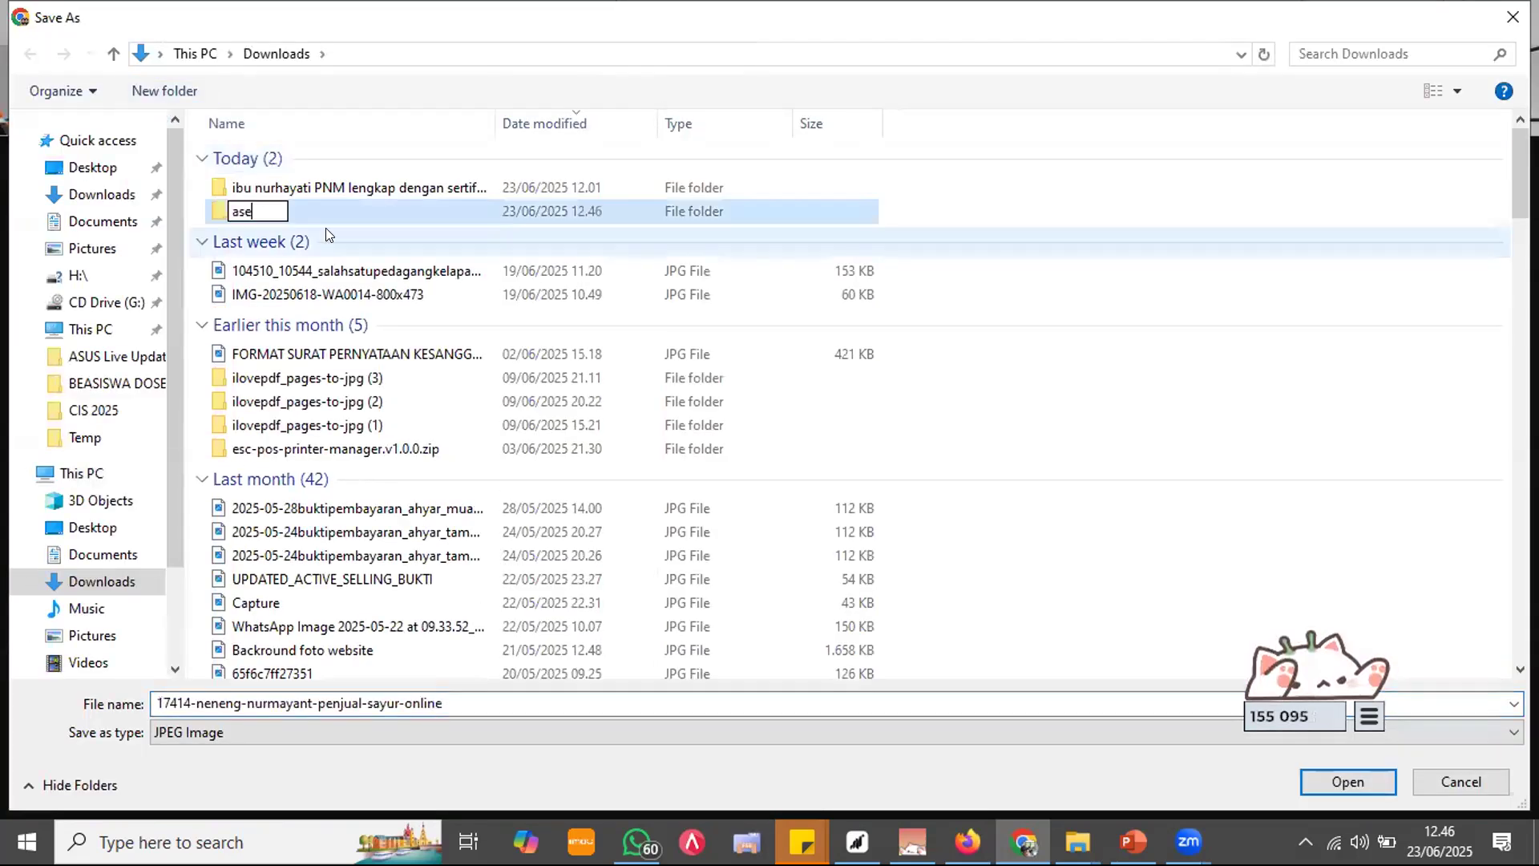
type("t")
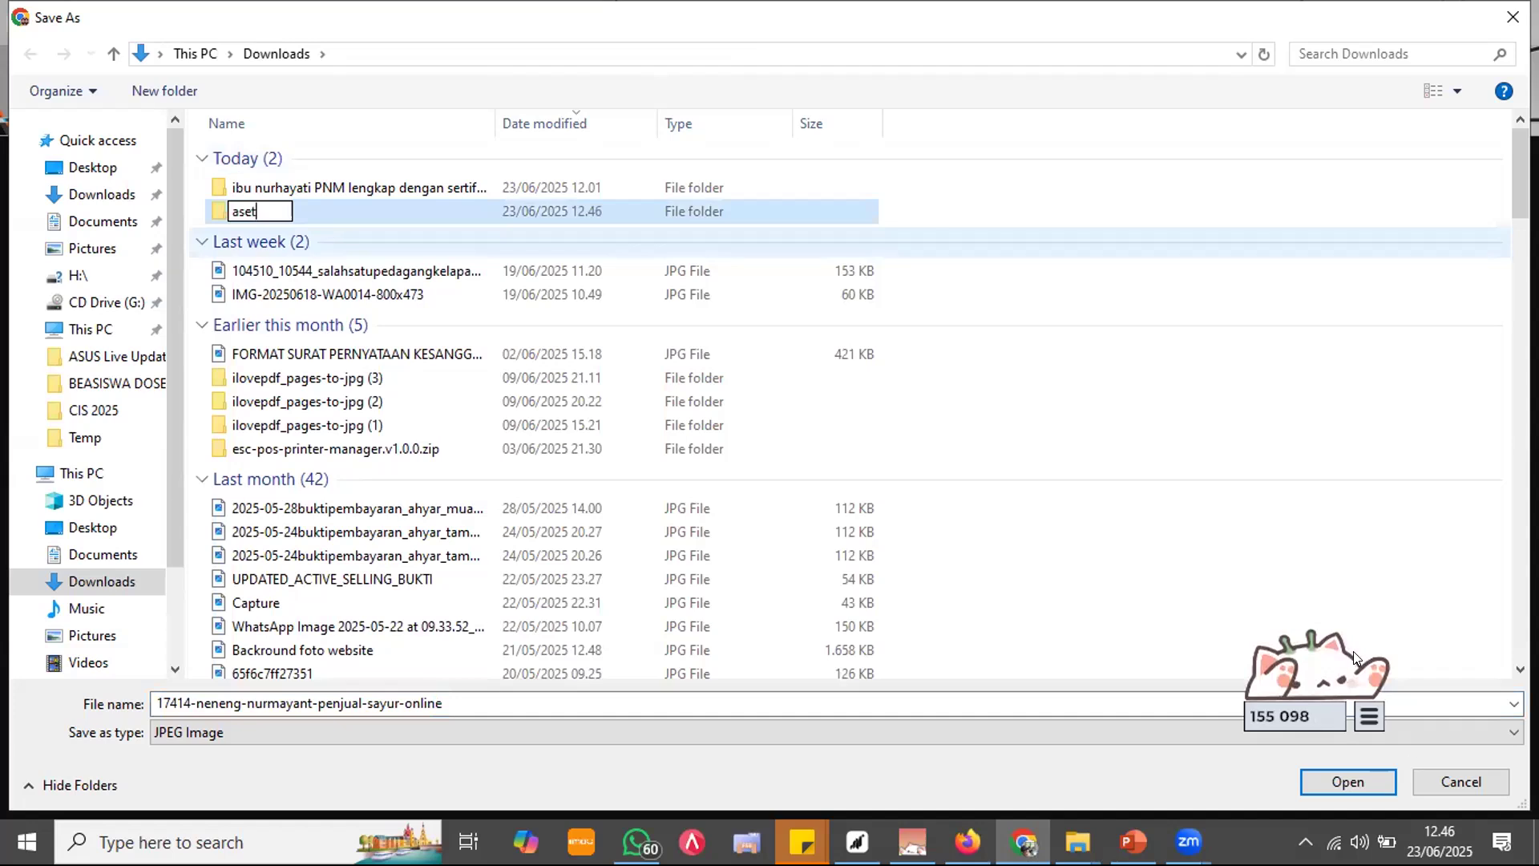
key("Return")
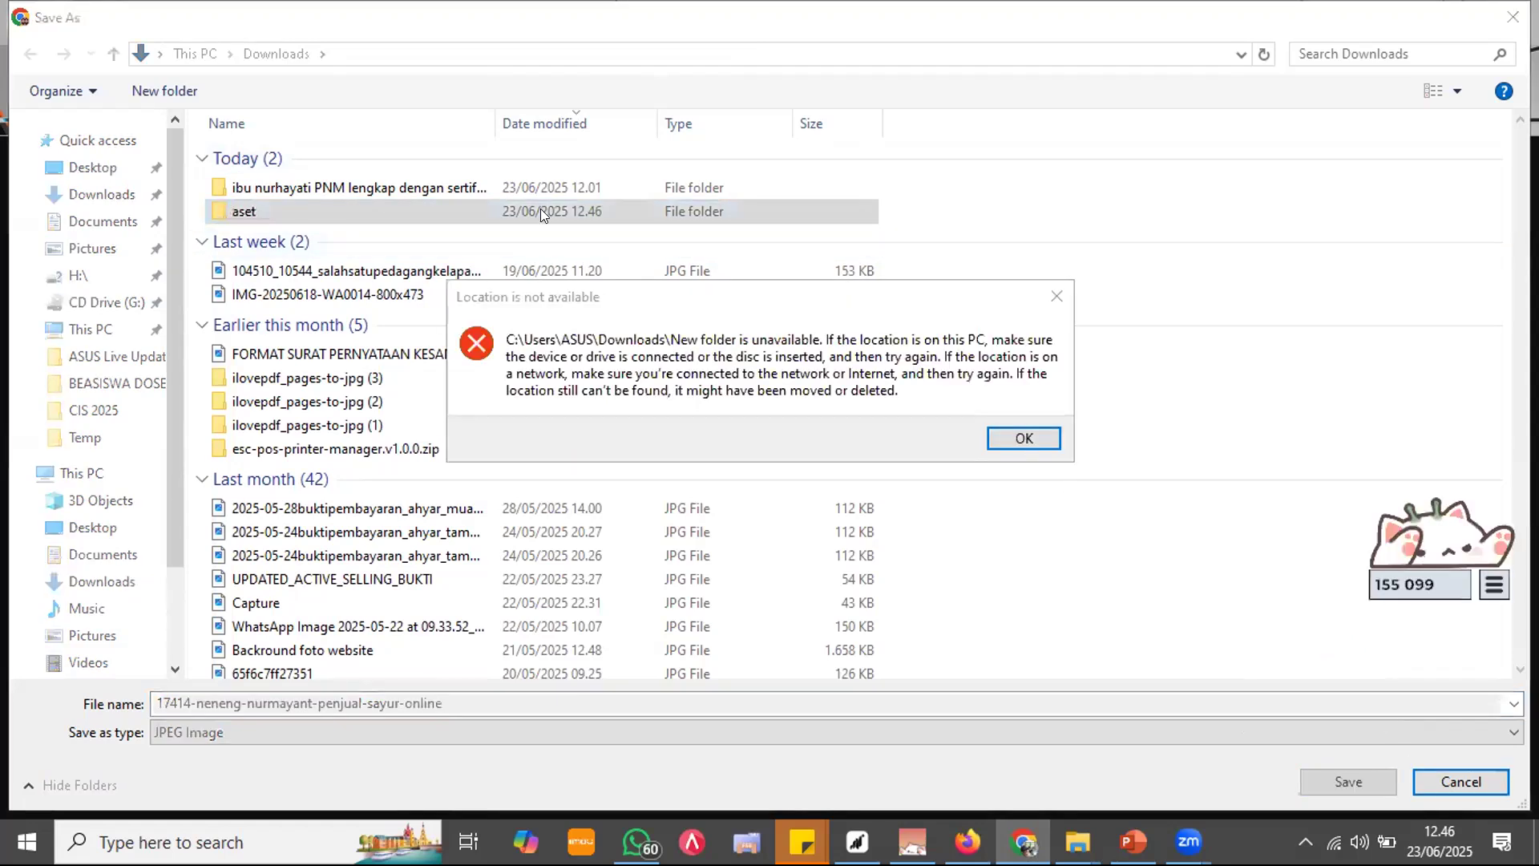
key("Return")
key("Return")
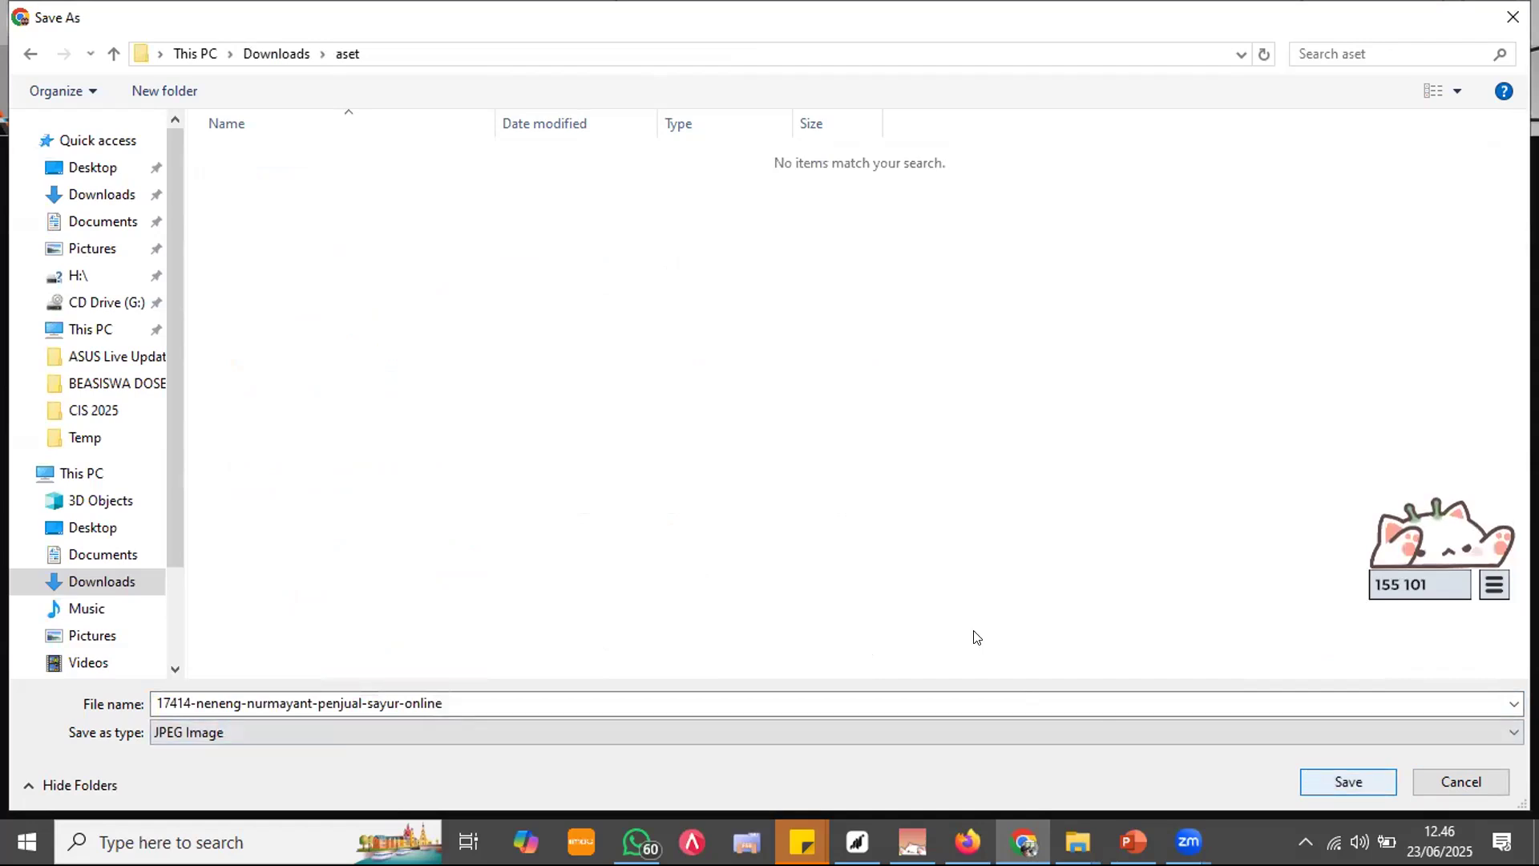
key("Return")
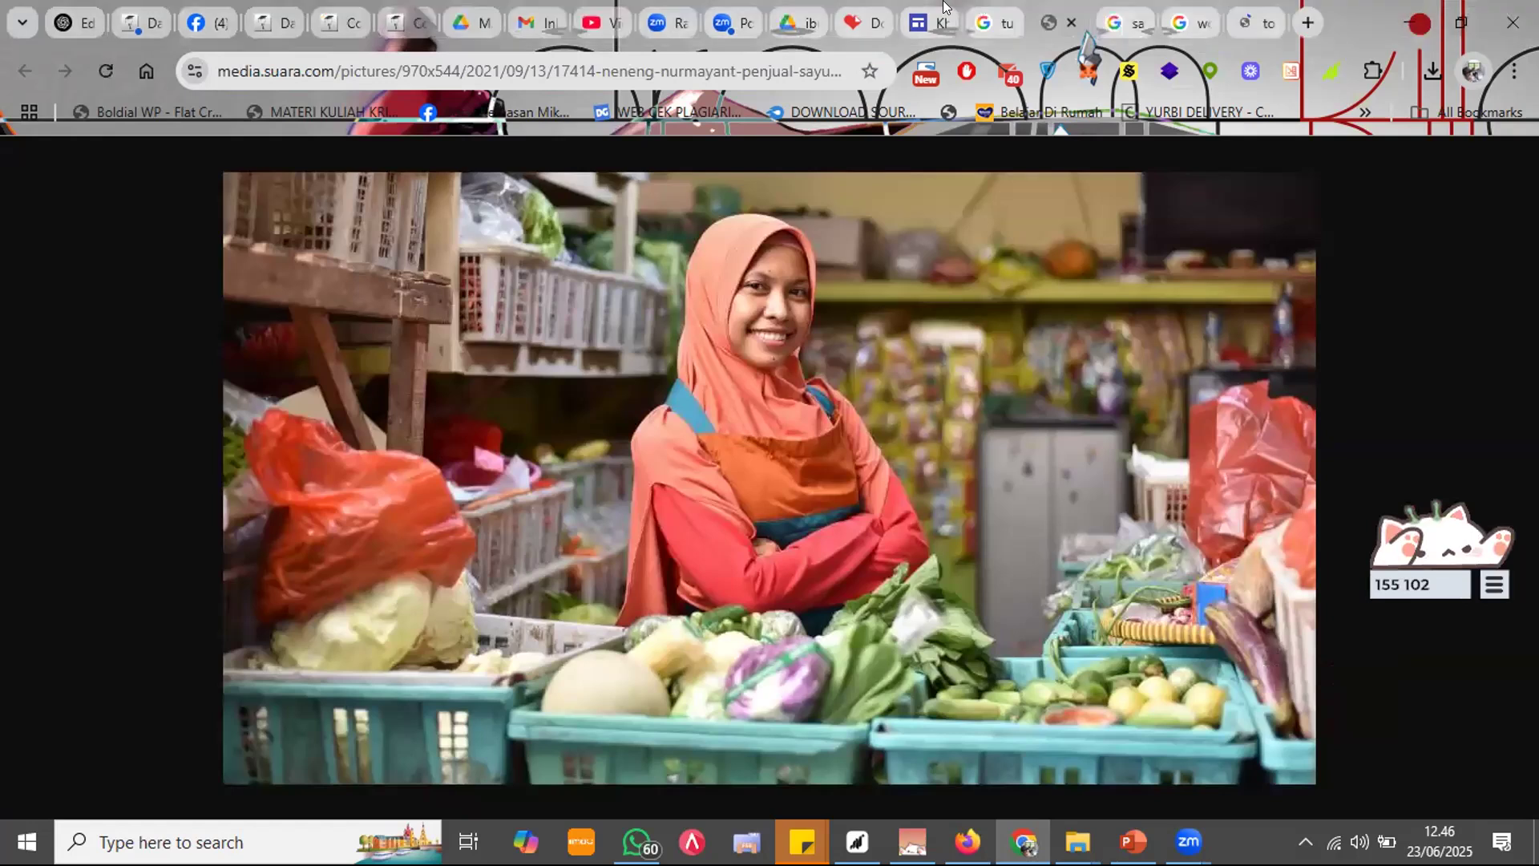
left_click(930, 22)
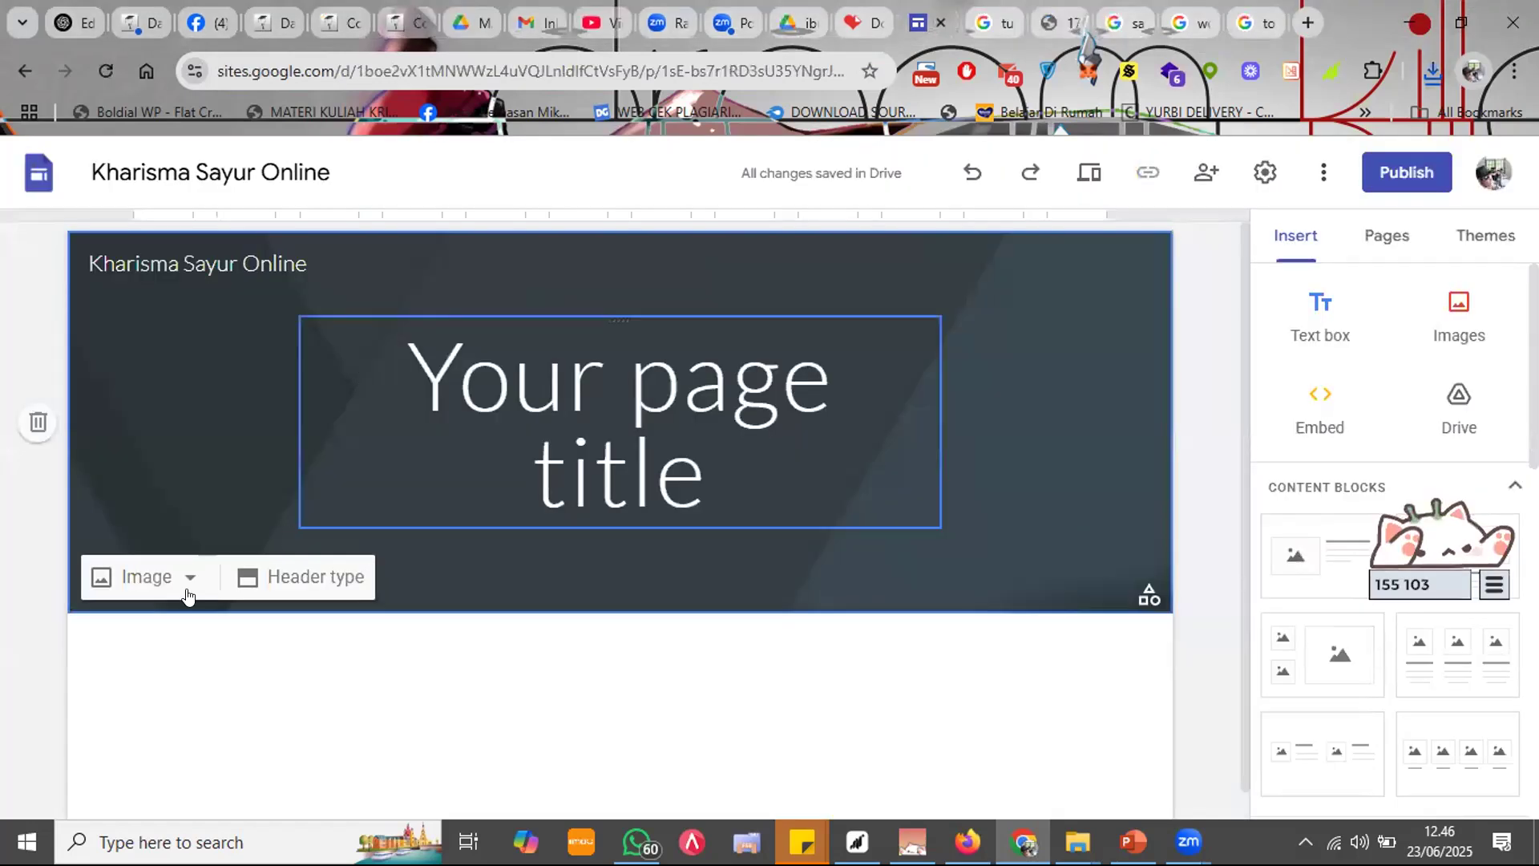
Step: Replace the header background with the seller photo from the aset folder
left_click(147, 578)
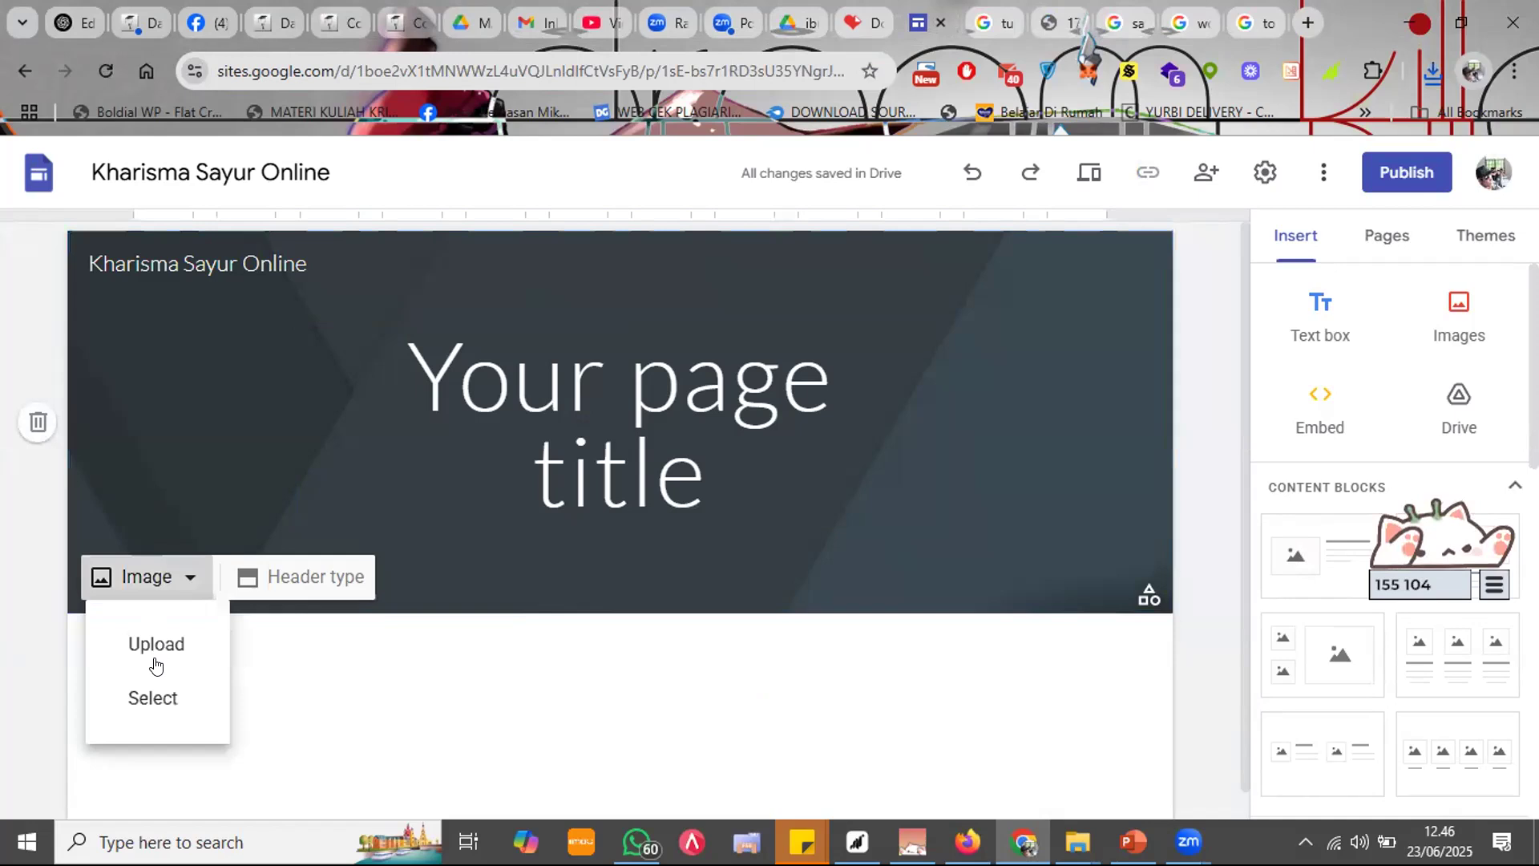
left_click(164, 651)
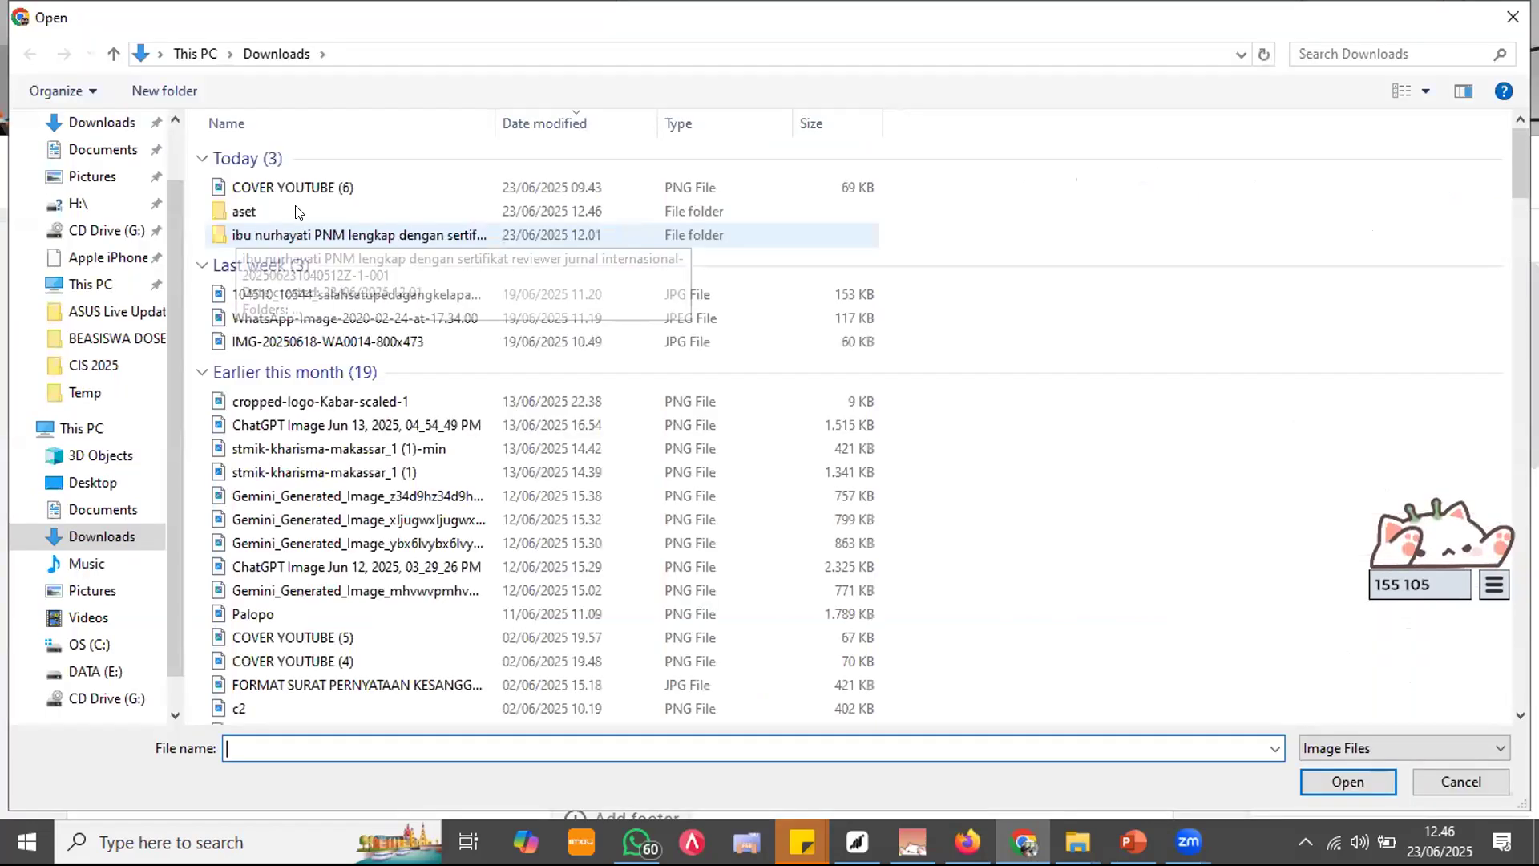
double_click(244, 211)
key("Escape")
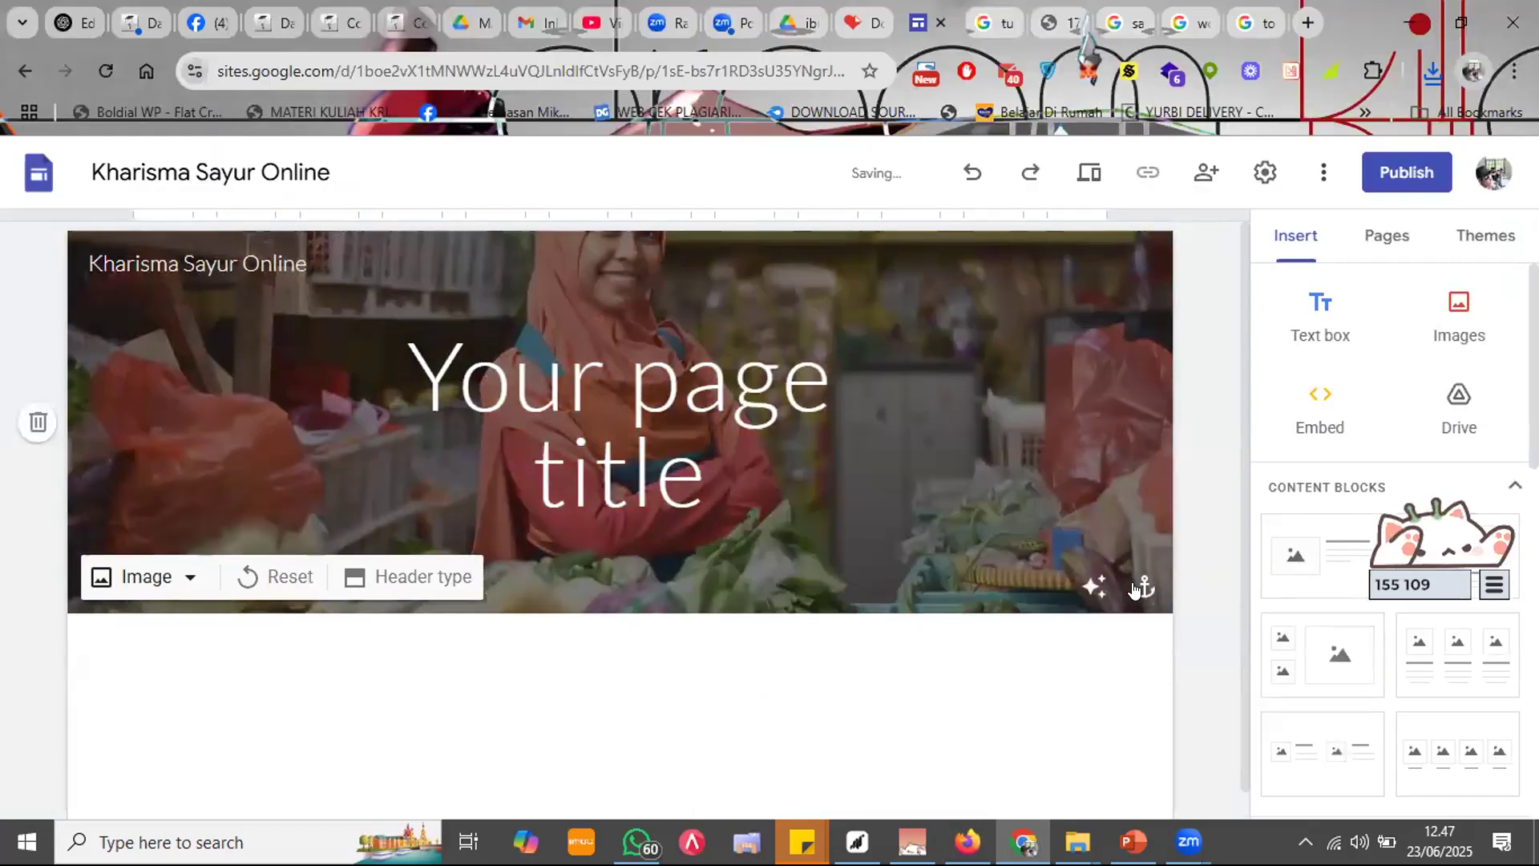
Step: Anchor the header background photo to the top
left_click(1144, 587)
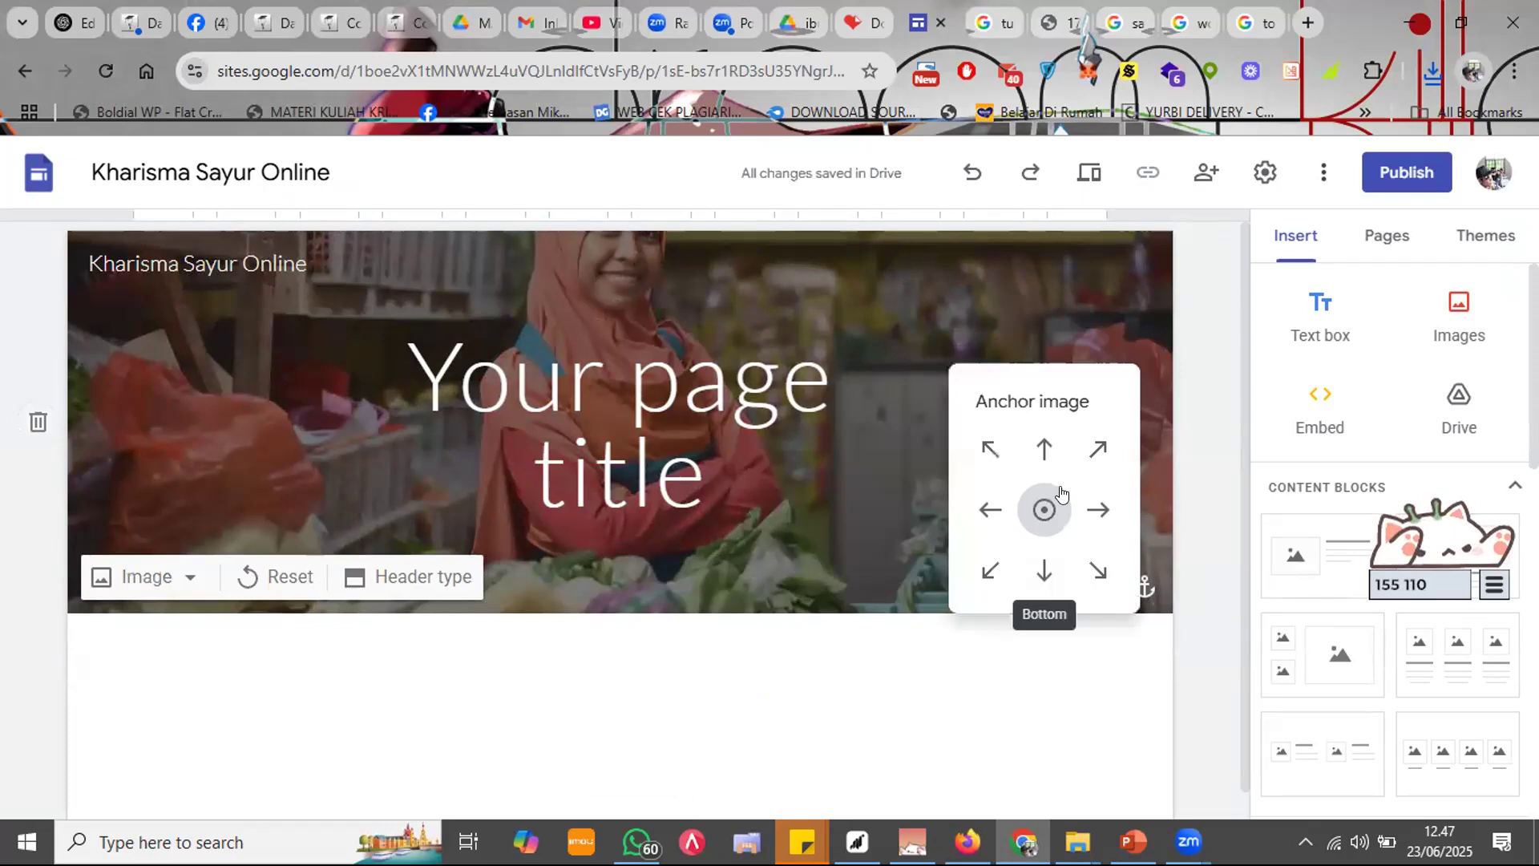
left_click(1044, 571)
left_click(1045, 450)
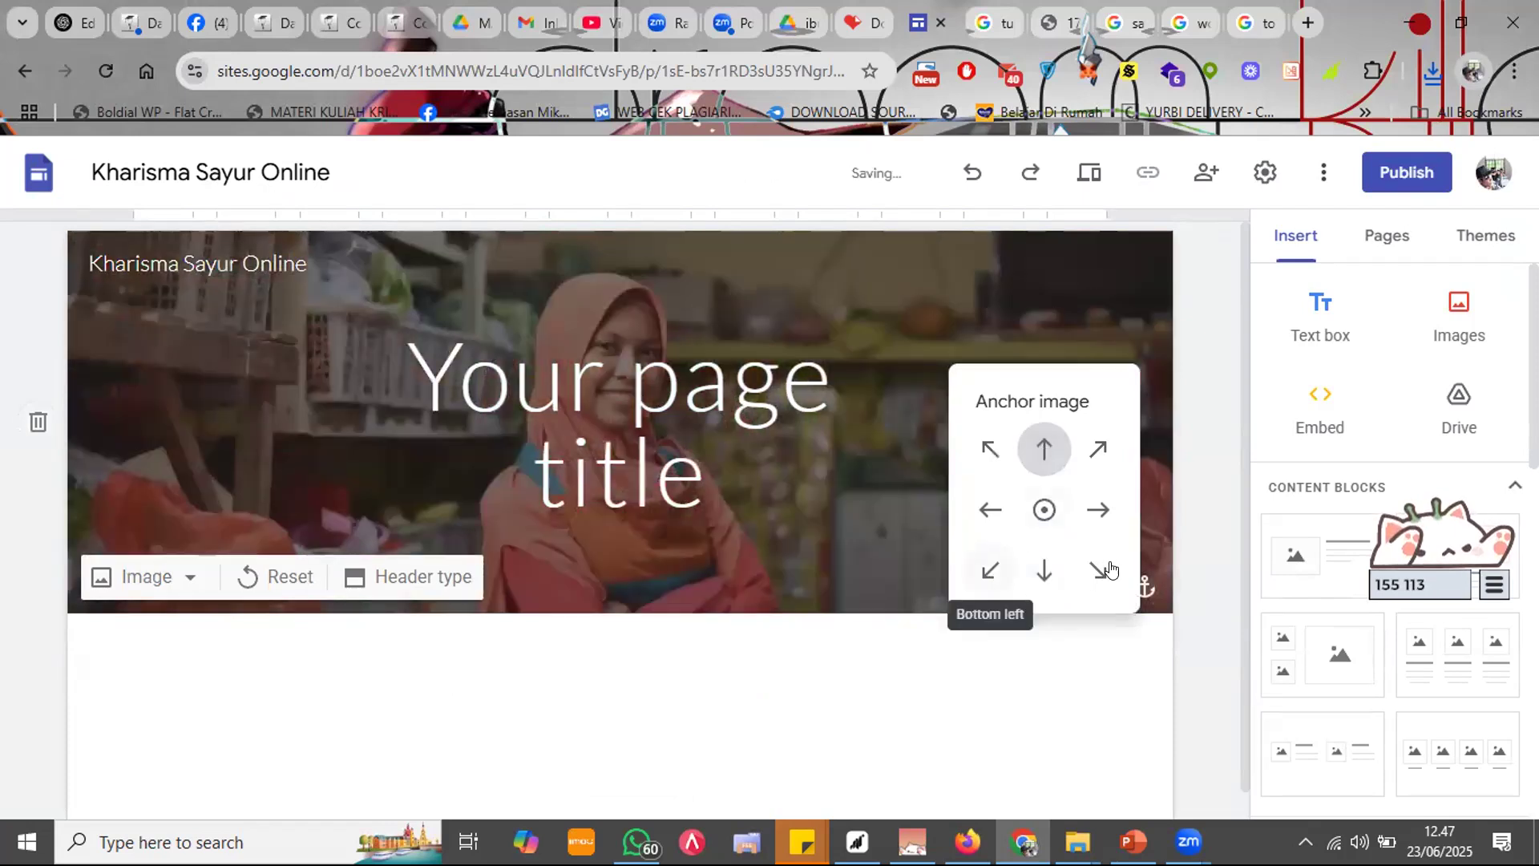
left_click(1209, 412)
left_click(718, 446)
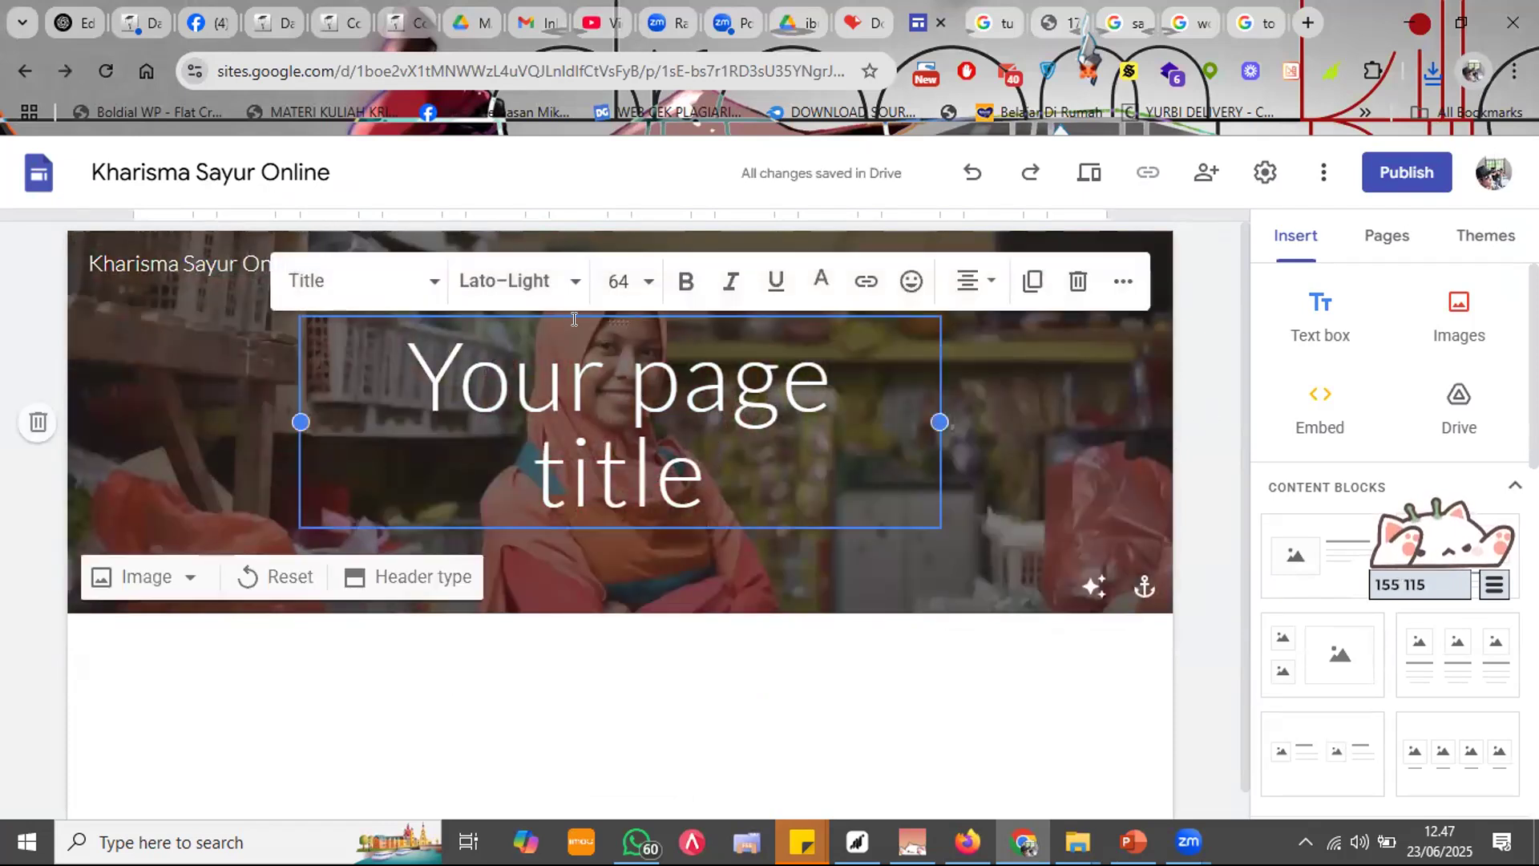
Step: Move the title box left and set the header title font to Roboto Light
left_click_drag(614, 315, 446, 317)
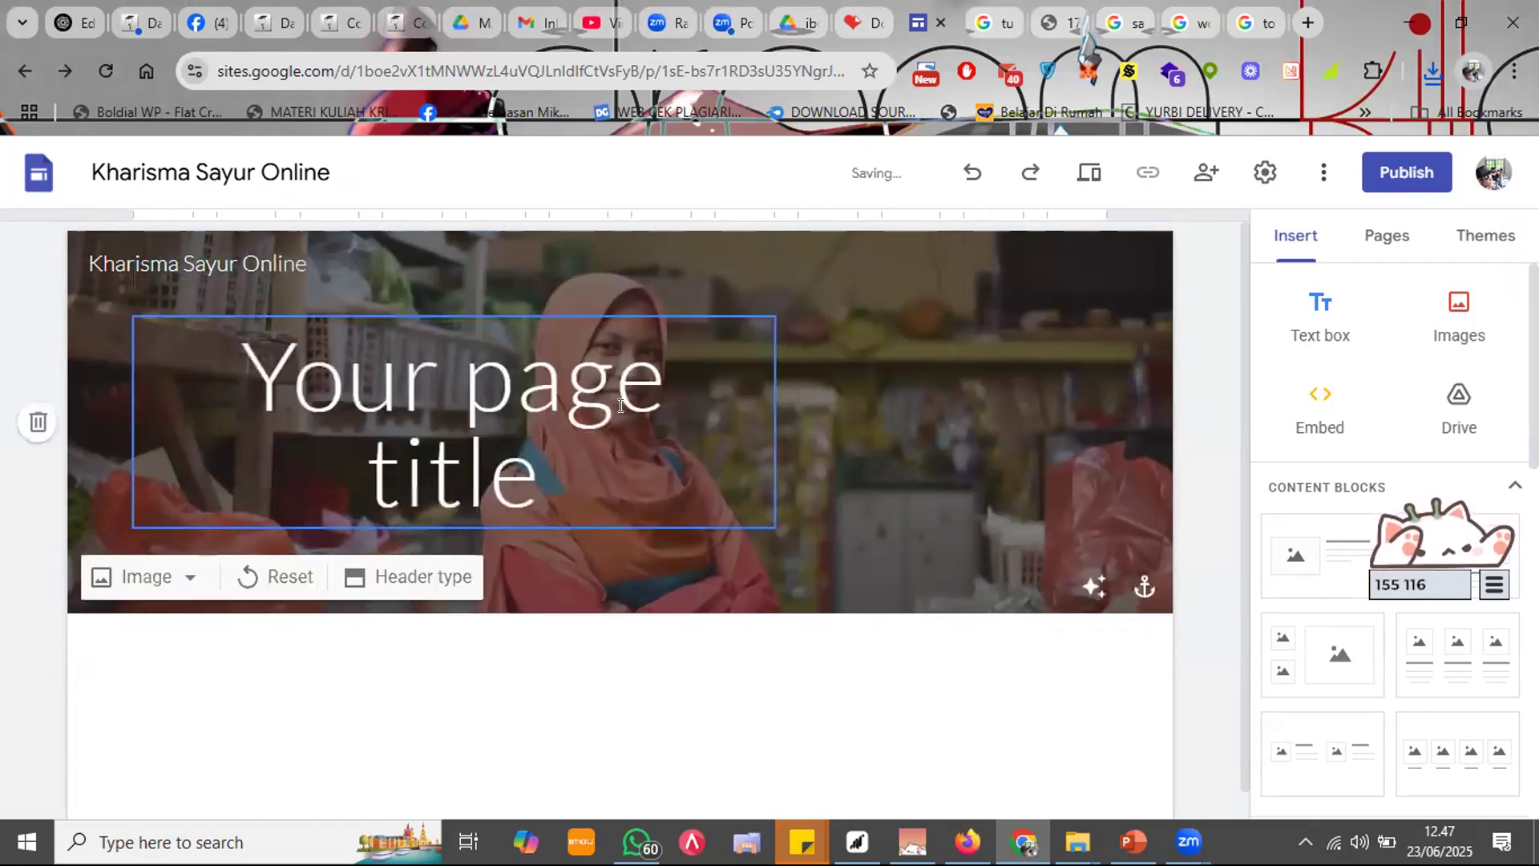
left_click(466, 397)
triple_click(465, 408)
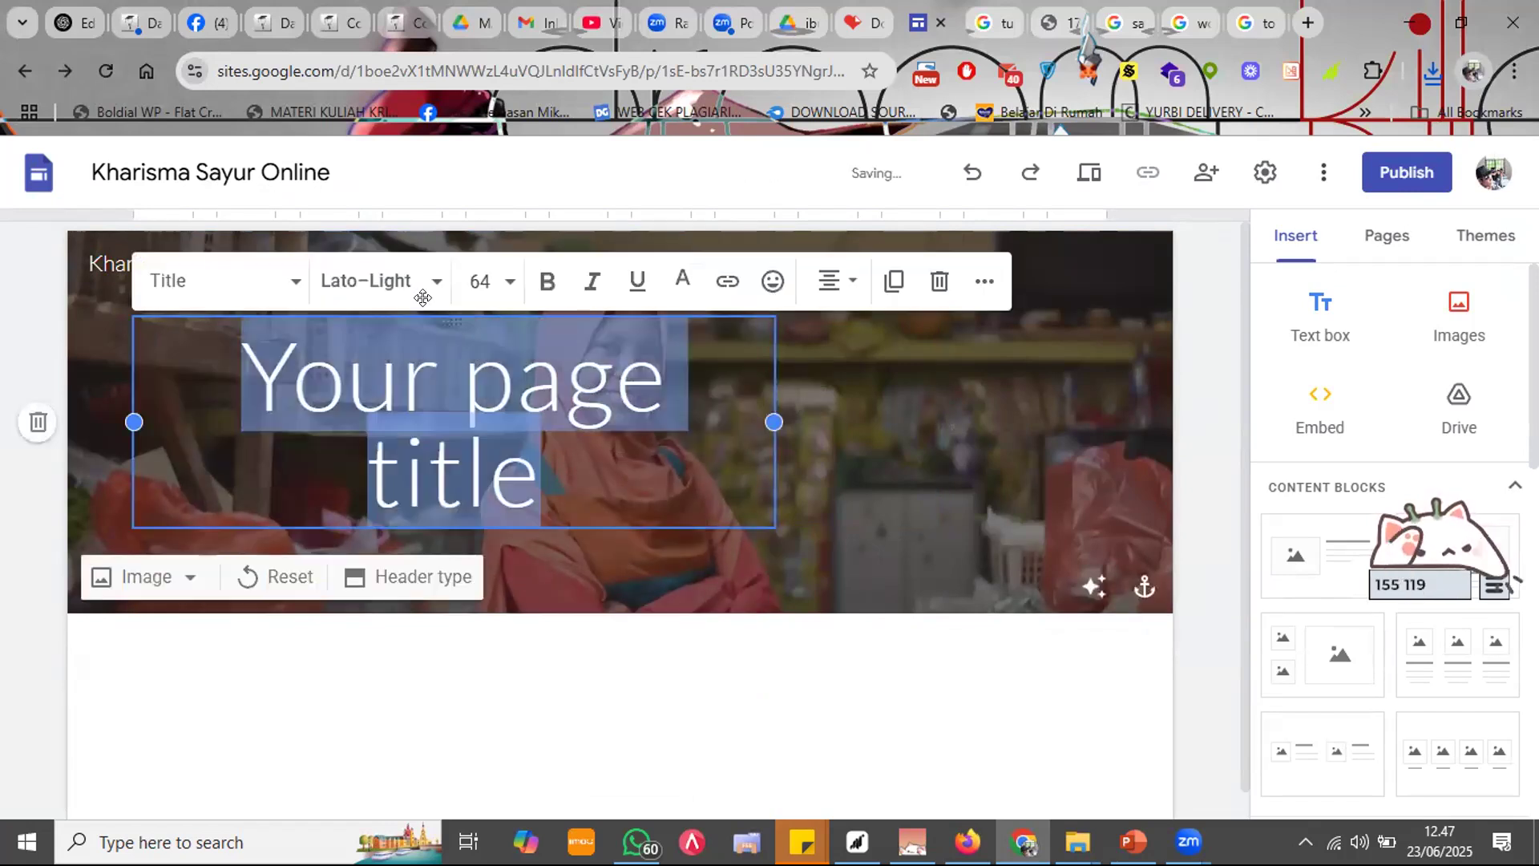
left_click(387, 284)
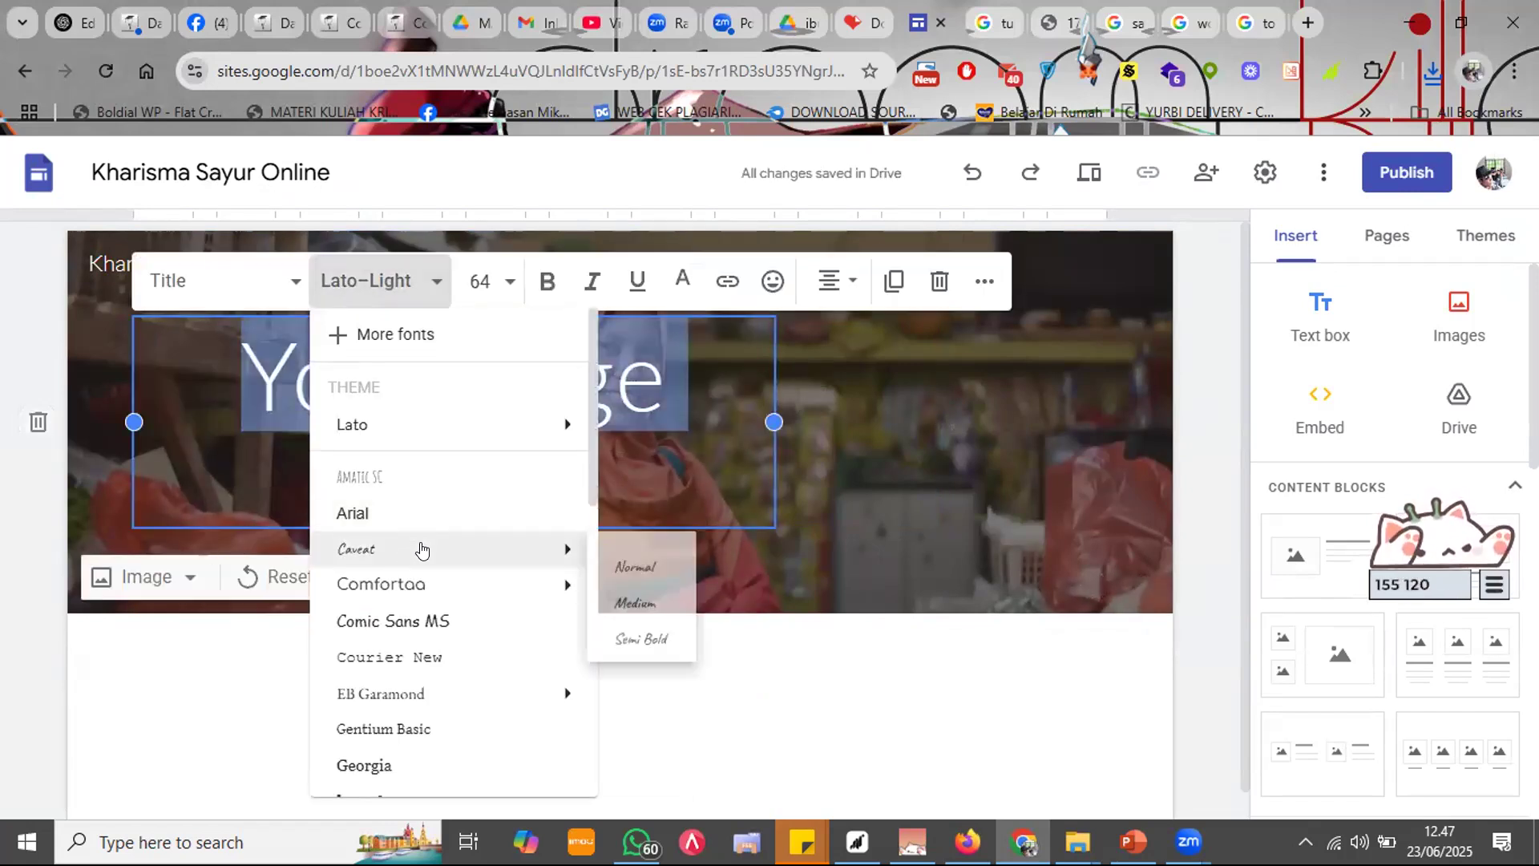
scroll(425, 561, "down", 1)
mouse_move(429, 585)
scroll(425, 633, "down", 3)
scroll(433, 625, "up", 4)
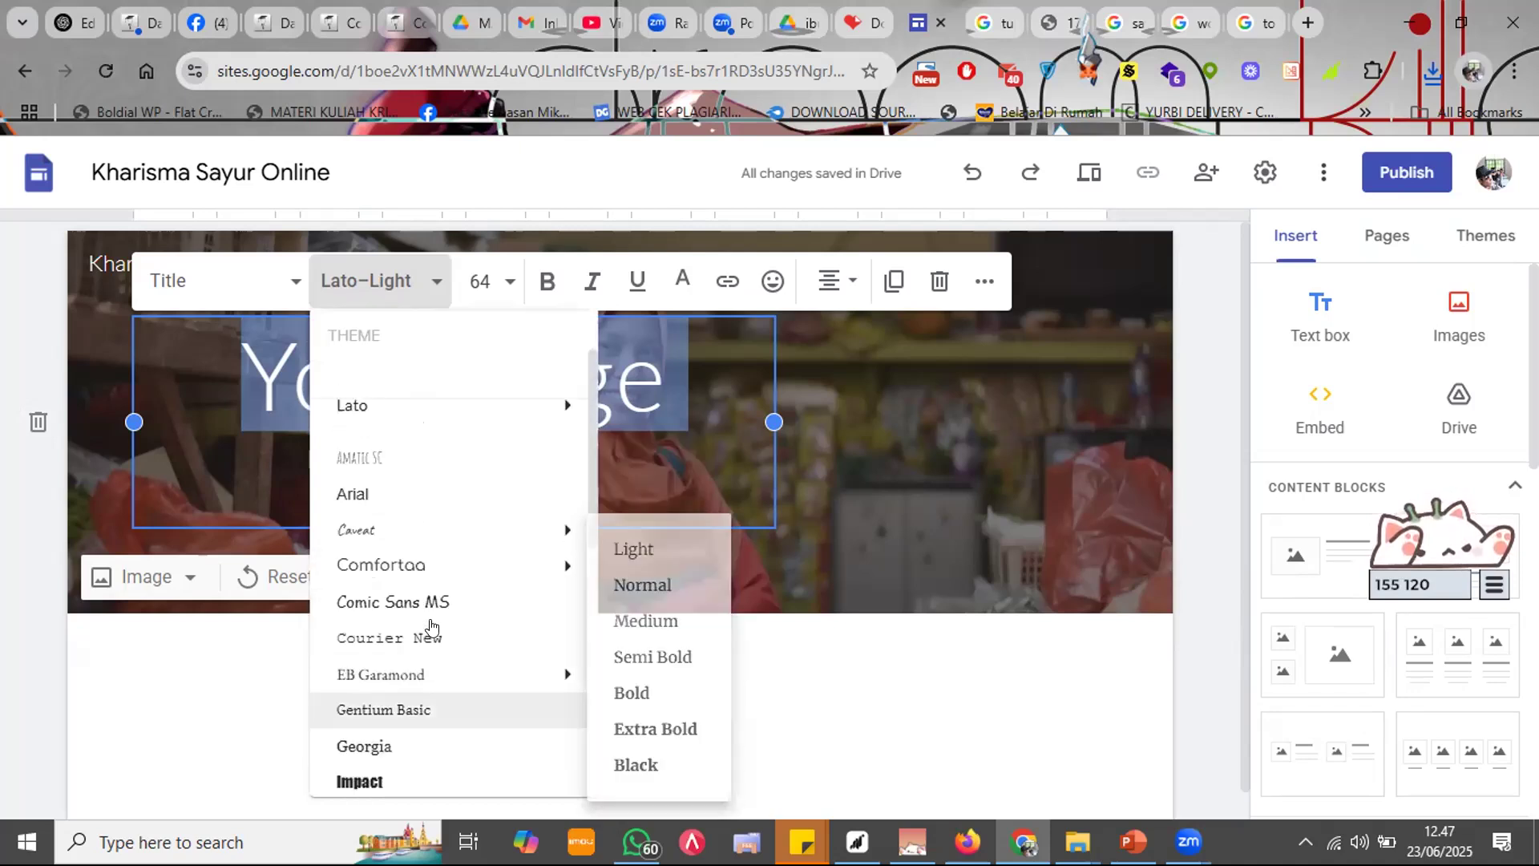
scroll(436, 517, "down", 4)
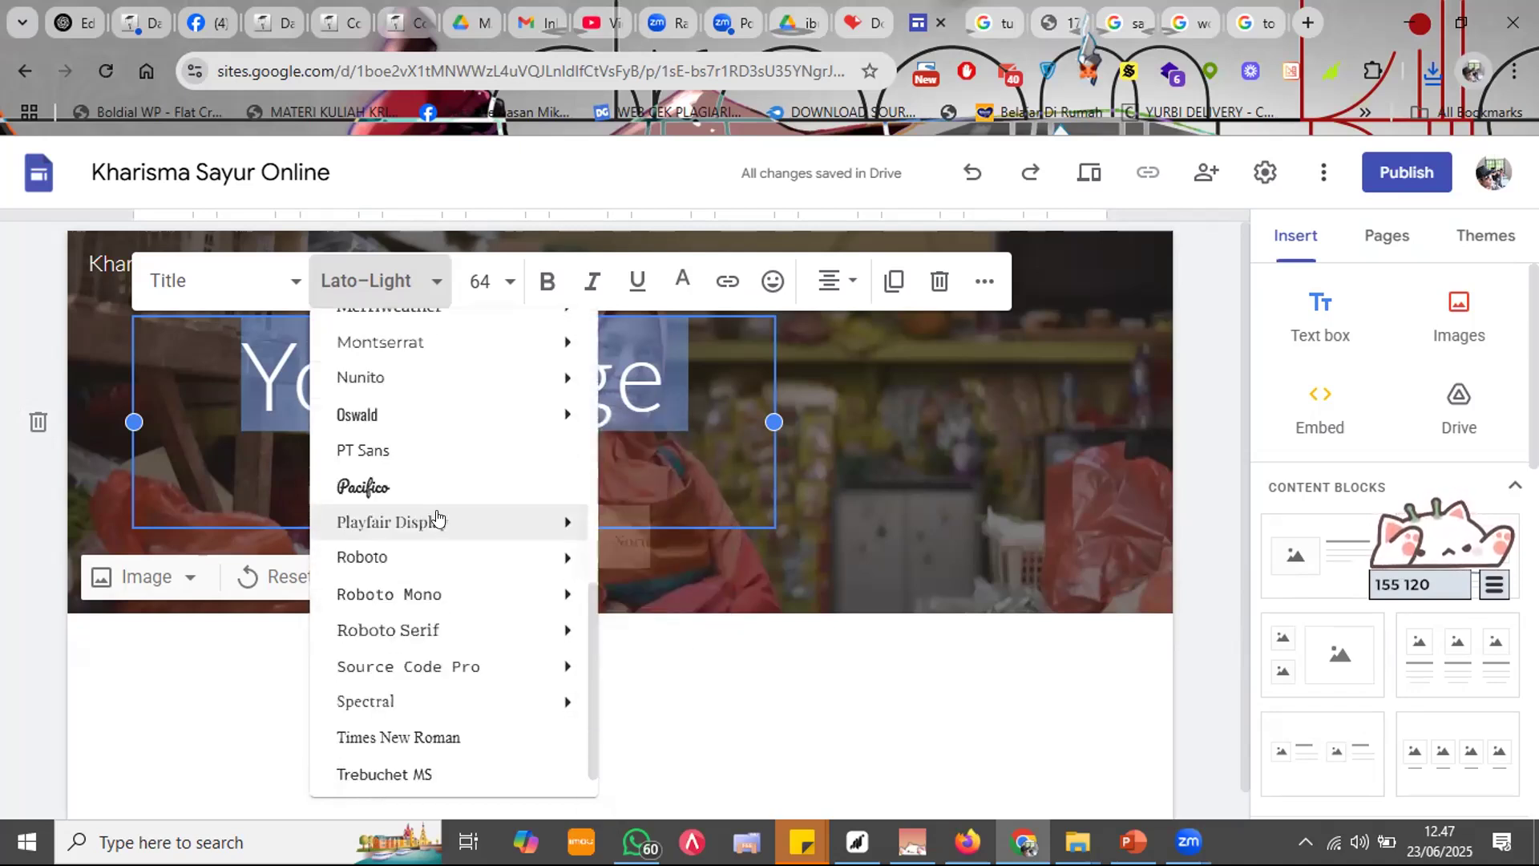
mouse_move(437, 555)
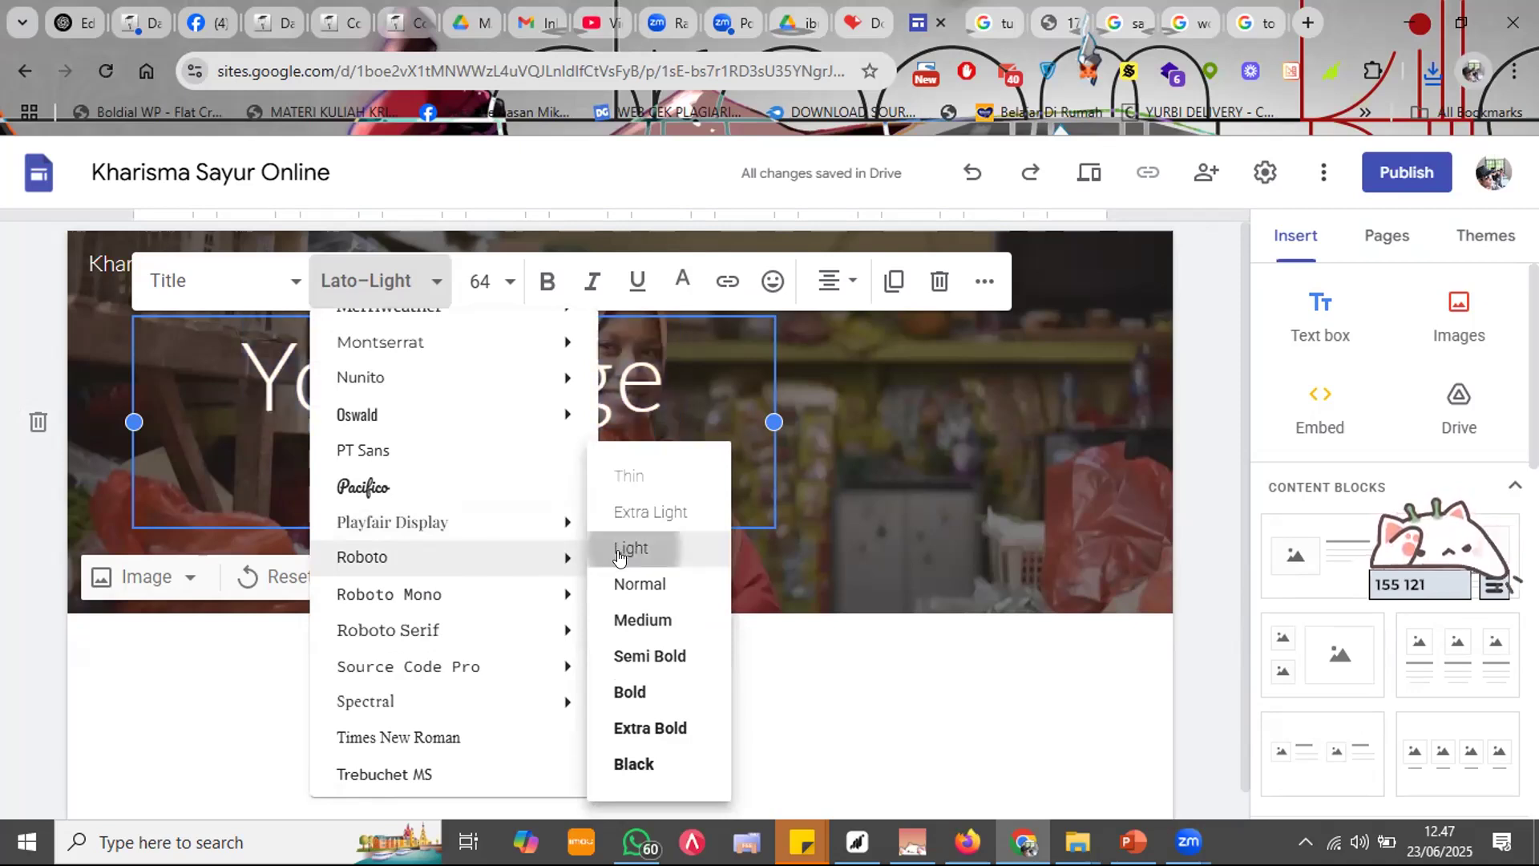
left_click(621, 548)
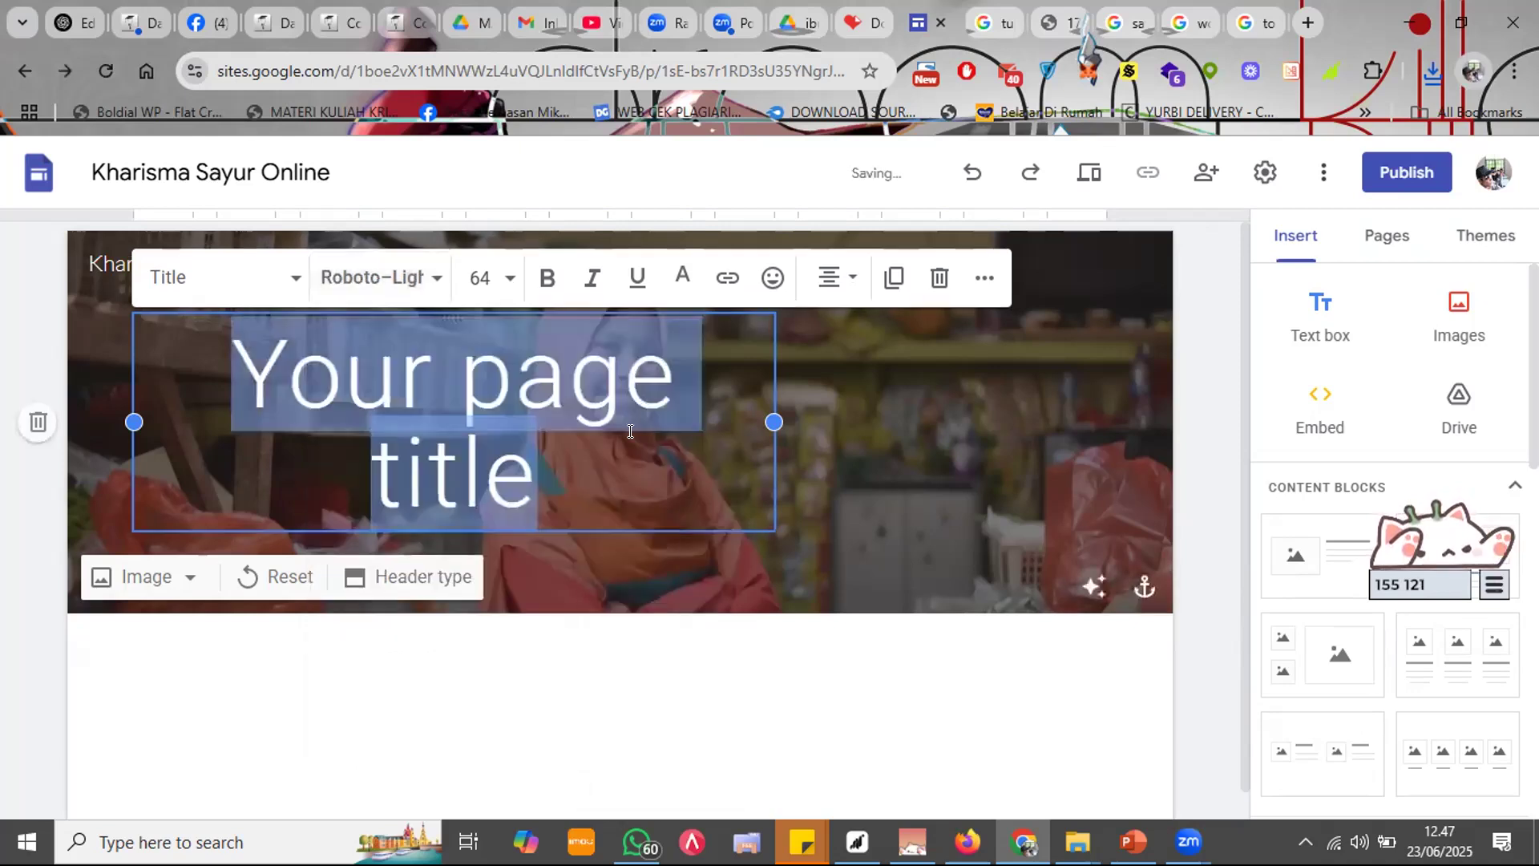
Step: Set the title to size 20 and type 'Dari pasar segar Melayani hingga ke pelosok'
left_click(478, 279)
left_click(478, 279)
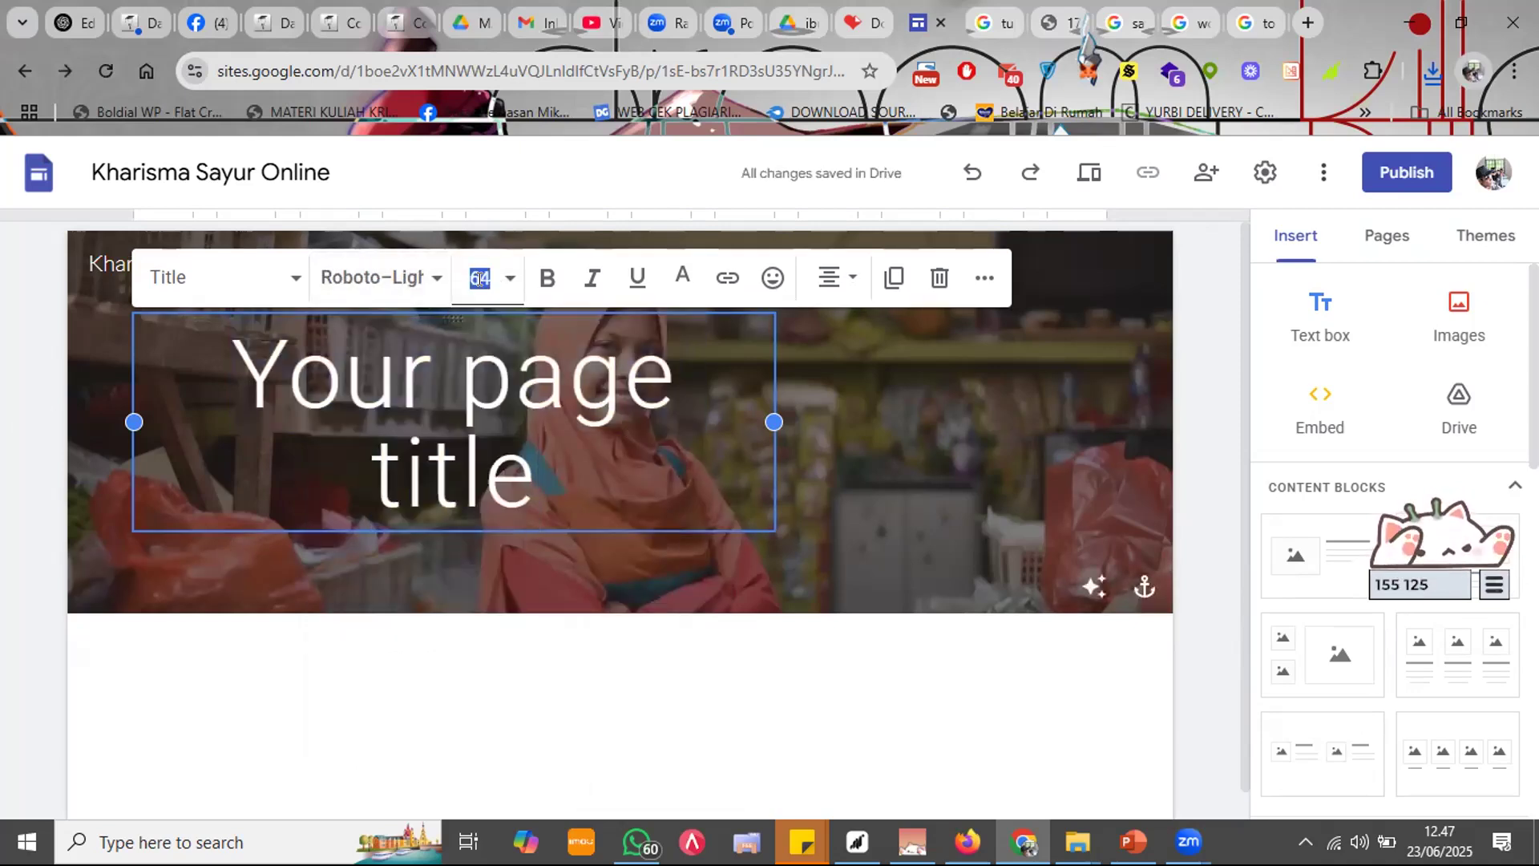
type("20")
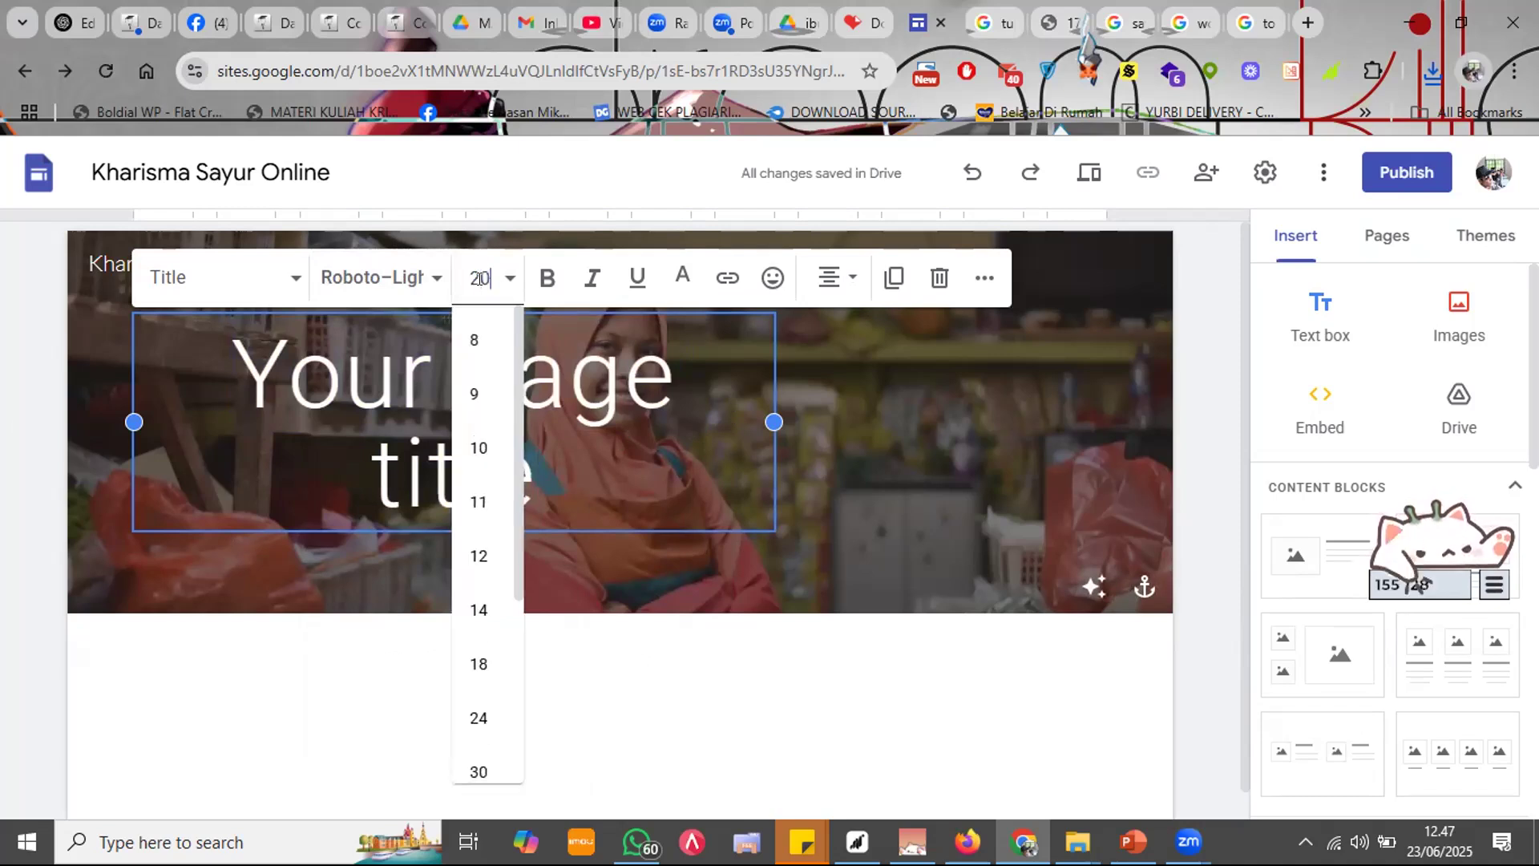
key("Return")
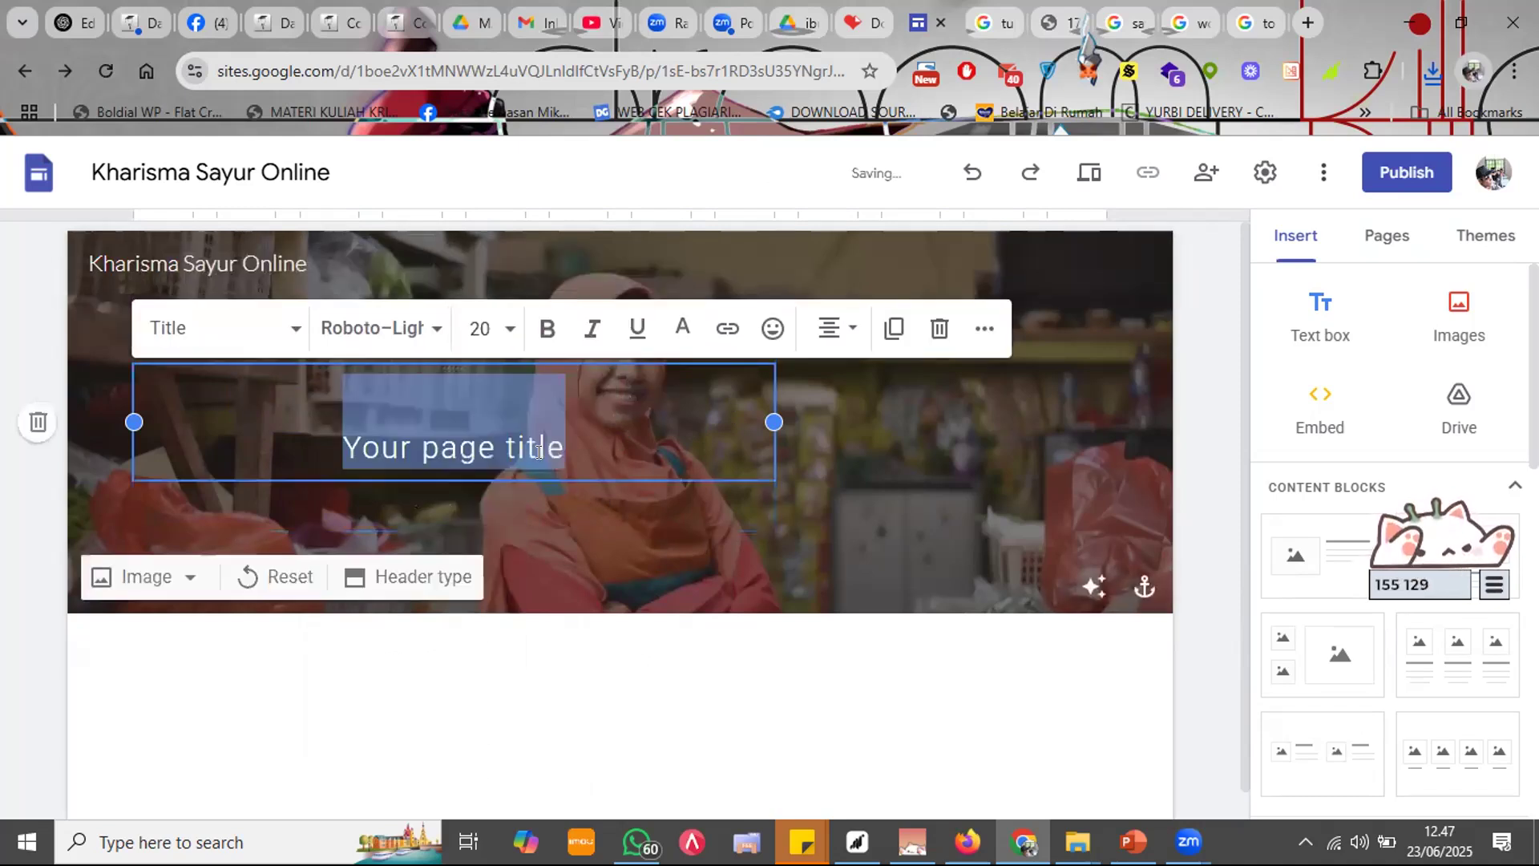
type("Melayani hin")
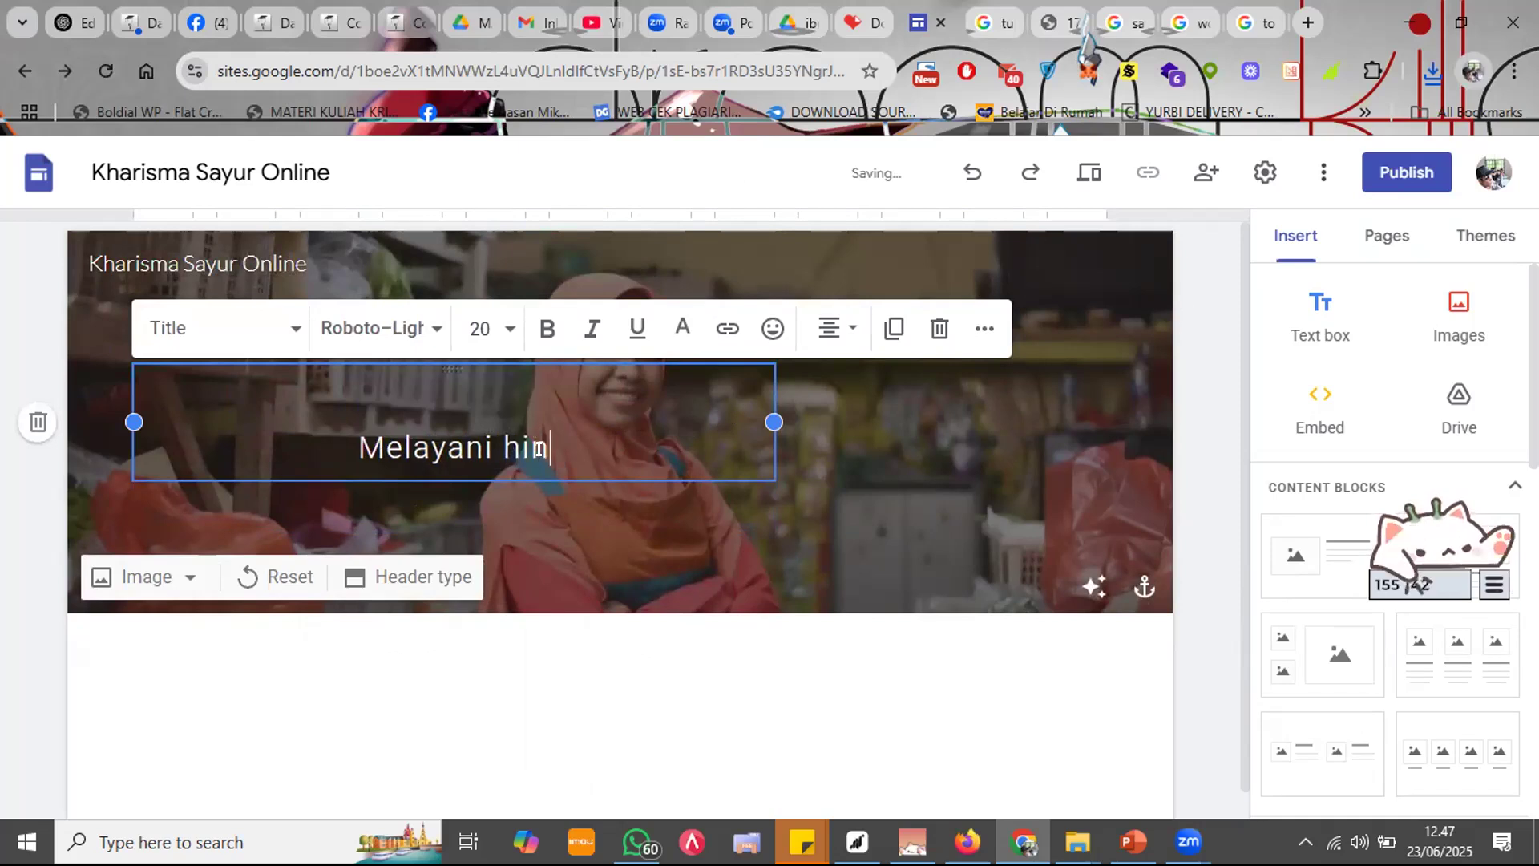
type("gga ke pelop")
key("BackSpace")
key("BackSpace")
left_click(298, 443)
type("DAri pas")
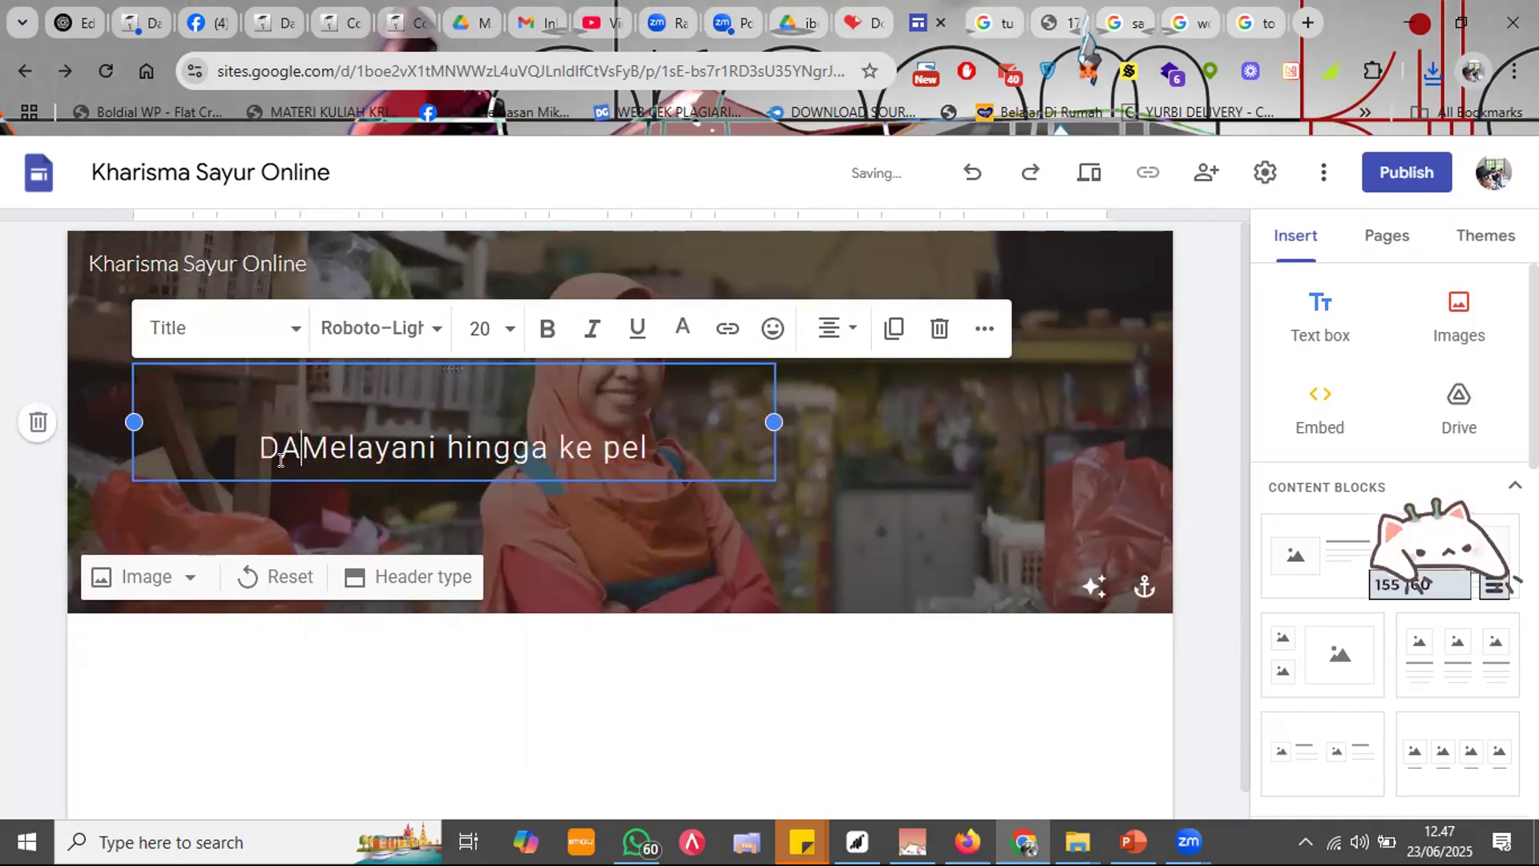
type("ar segar")
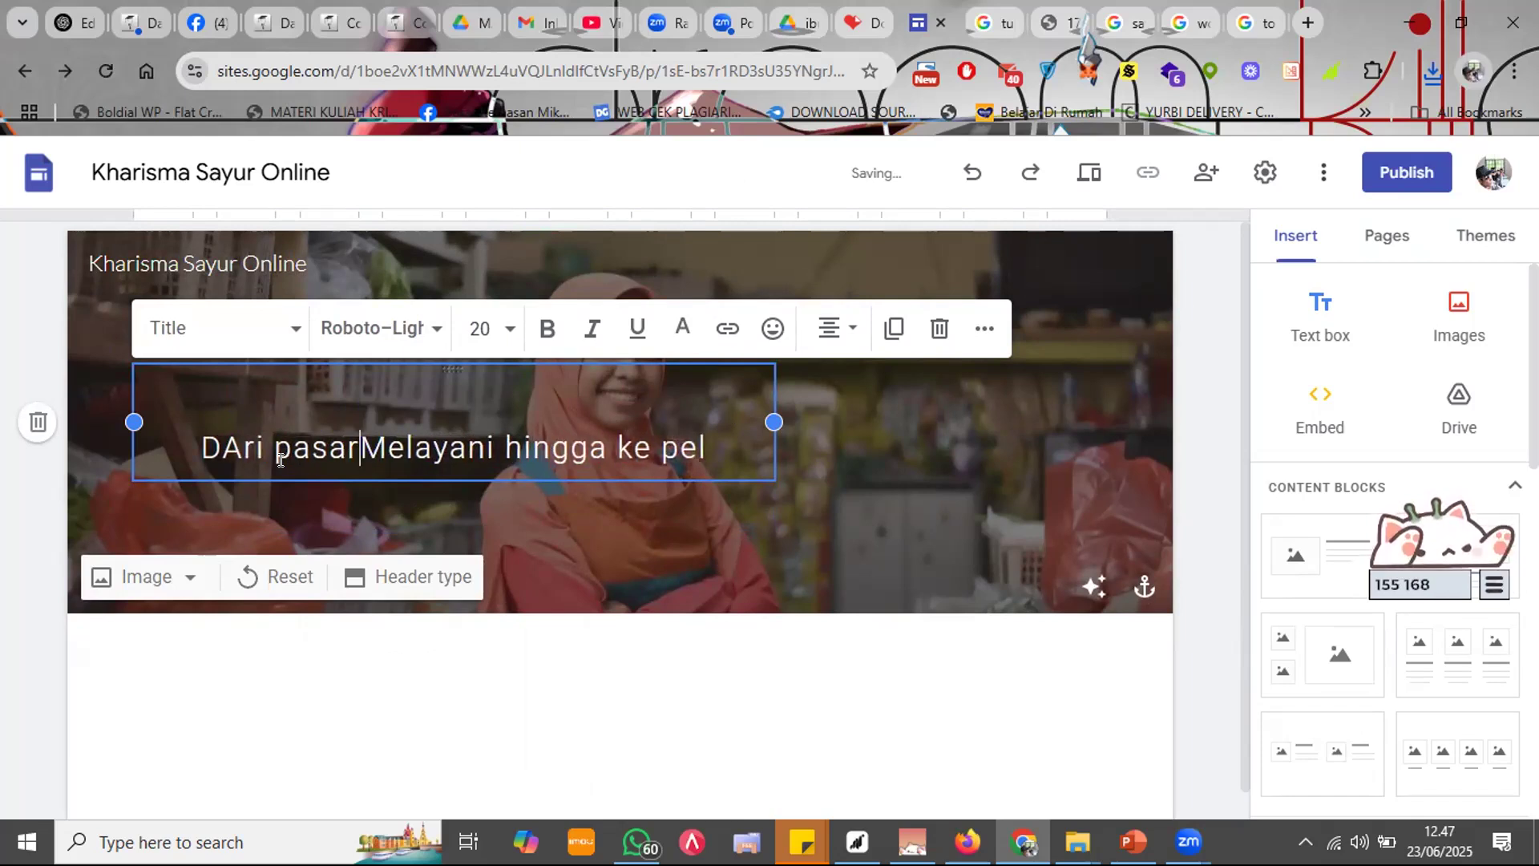
left_click(751, 445)
type("osok")
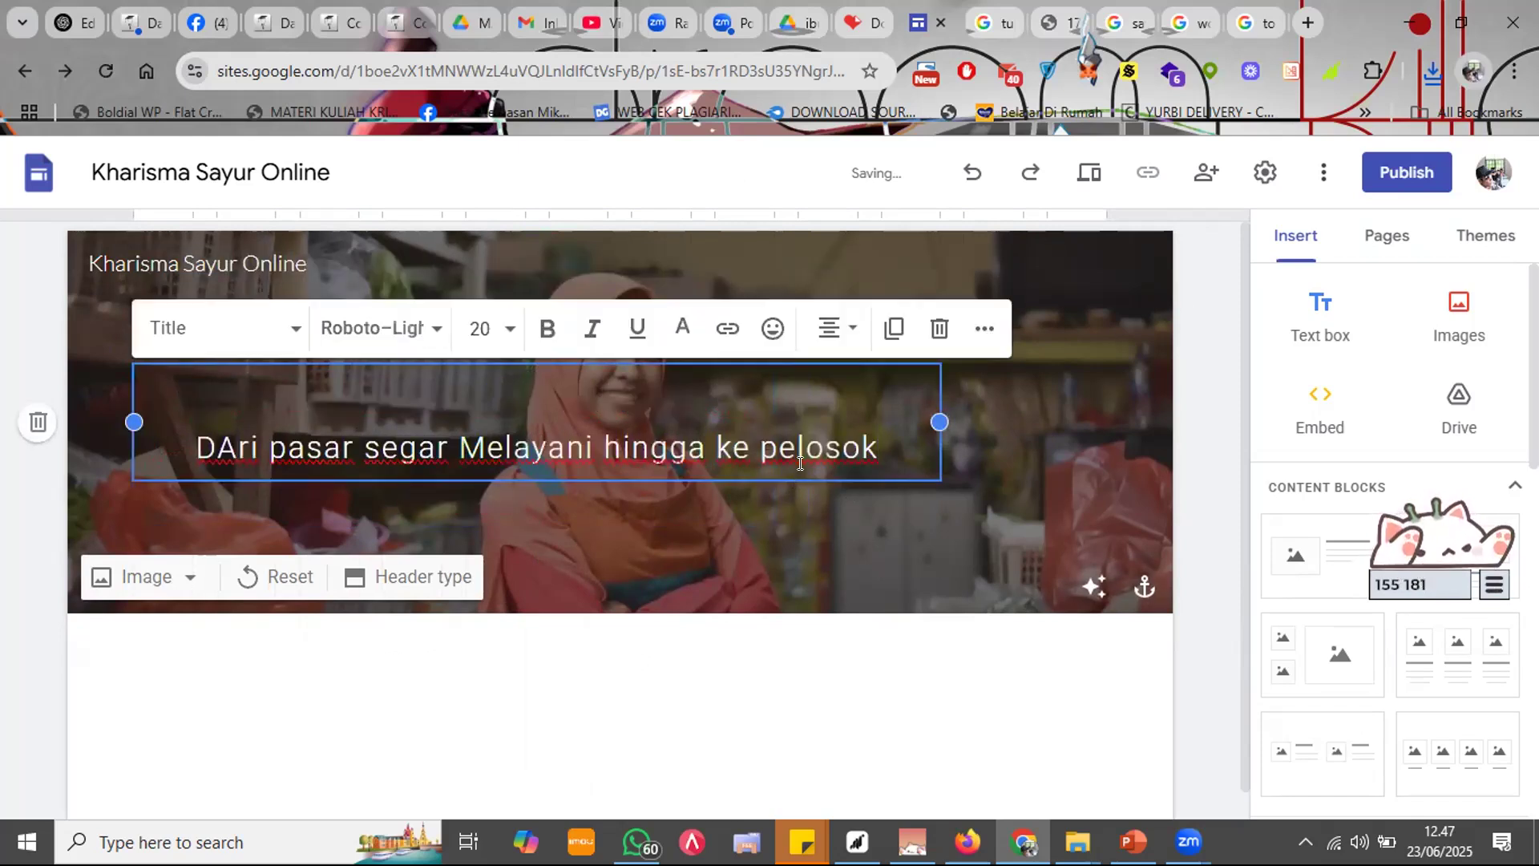
left_click(819, 513)
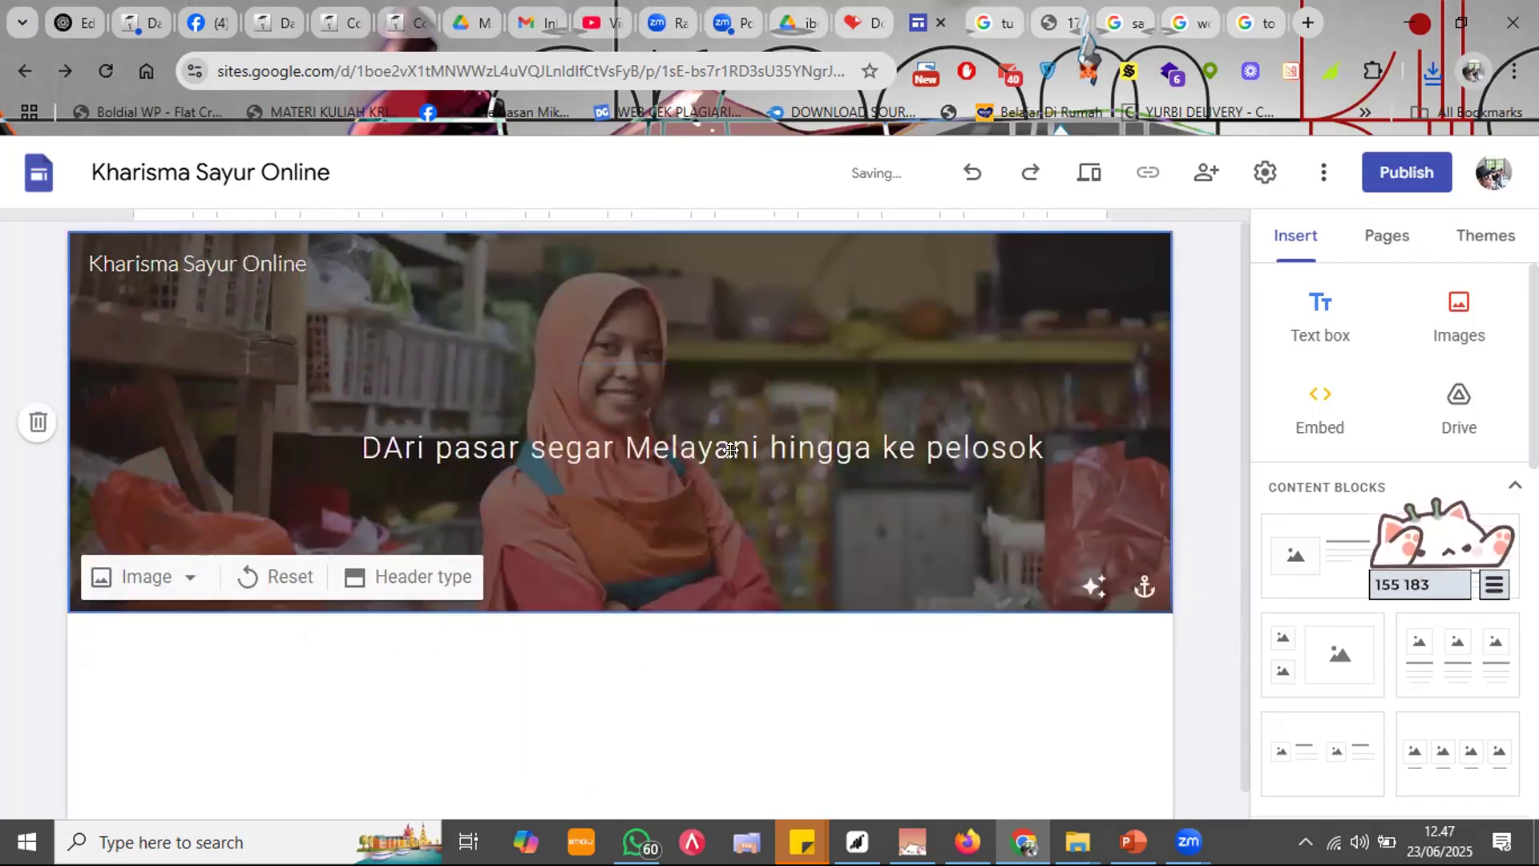
Step: Widen the title box leftward and correct the title's opening to 'Da'
left_click(731, 450)
left_click_drag(299, 421, 127, 407)
left_click(370, 423)
triple_click(378, 449)
key("Home")
key("Delete")
key("Delete")
type("Da")
Step: Apply the Caveat Semi Bold font to the whole header title
left_click(381, 328)
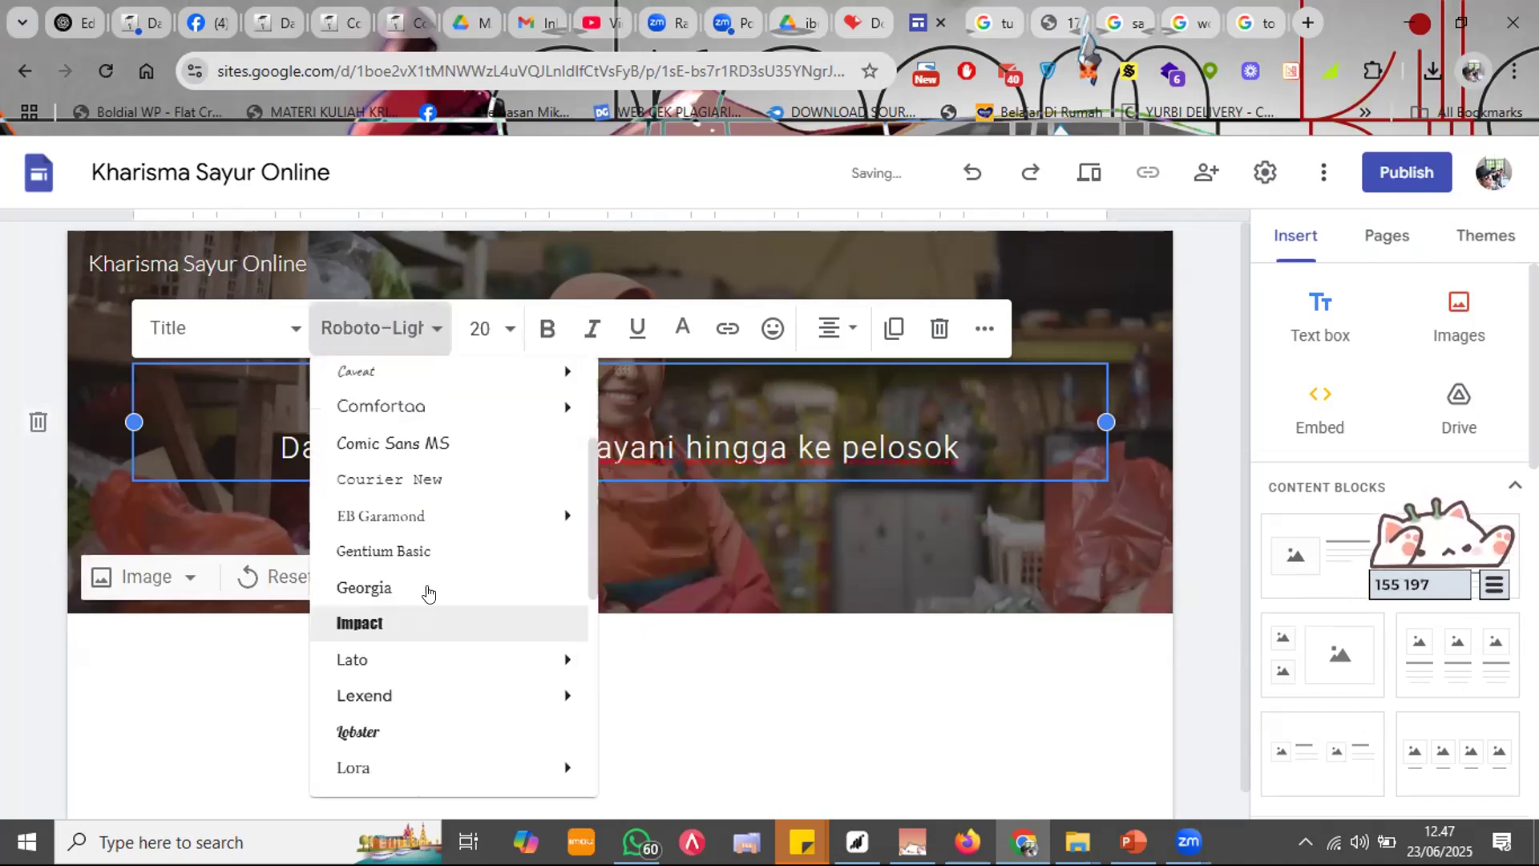
scroll(405, 521, "up", 2)
mouse_move(406, 485)
left_click(628, 562)
left_click(776, 449)
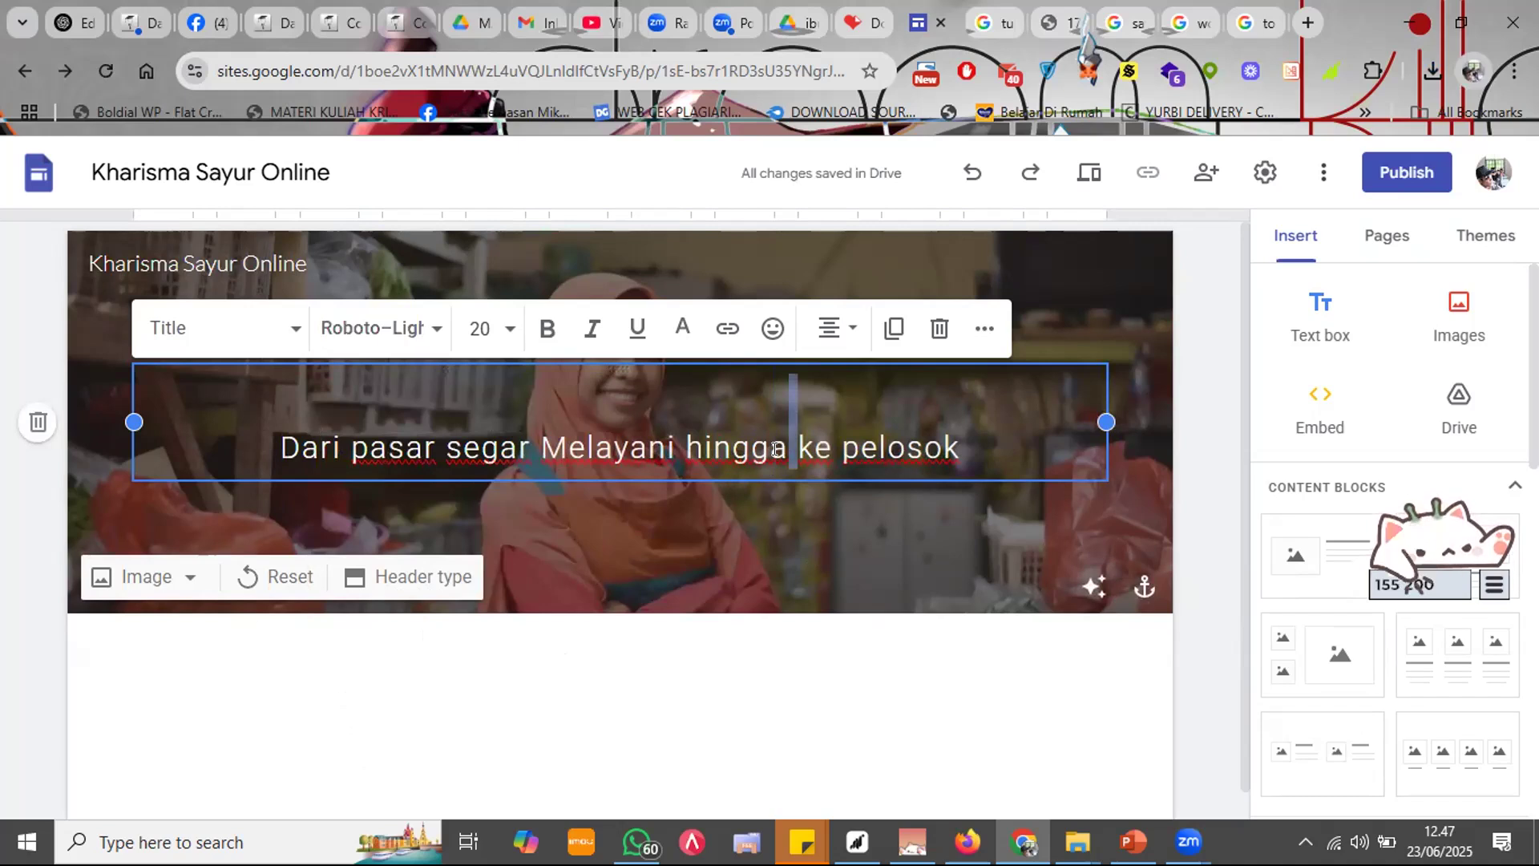
triple_click(776, 449)
left_click(423, 329)
mouse_move(440, 480)
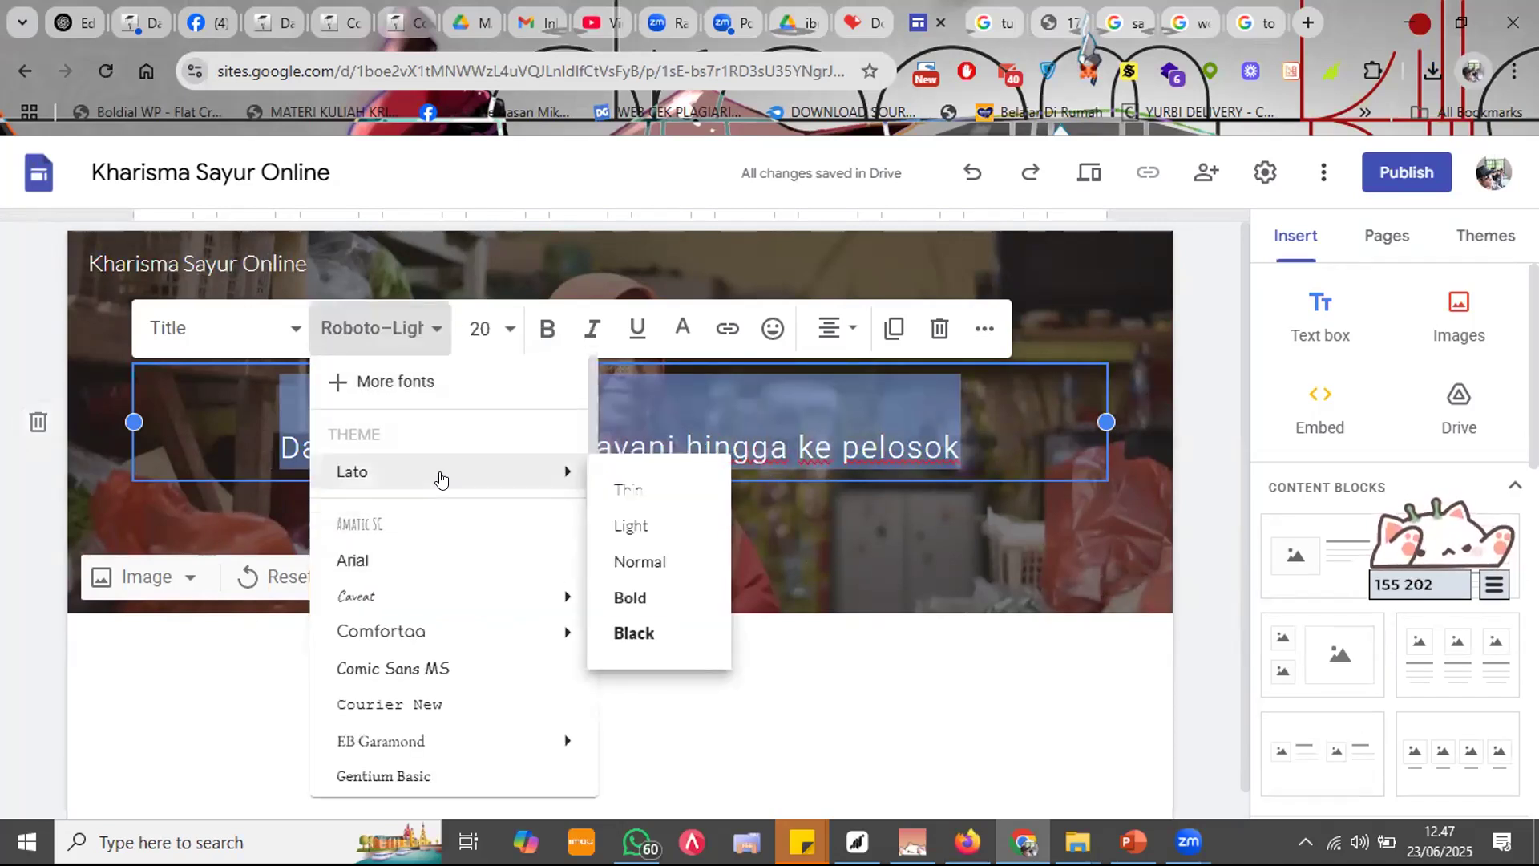
mouse_move(587, 603)
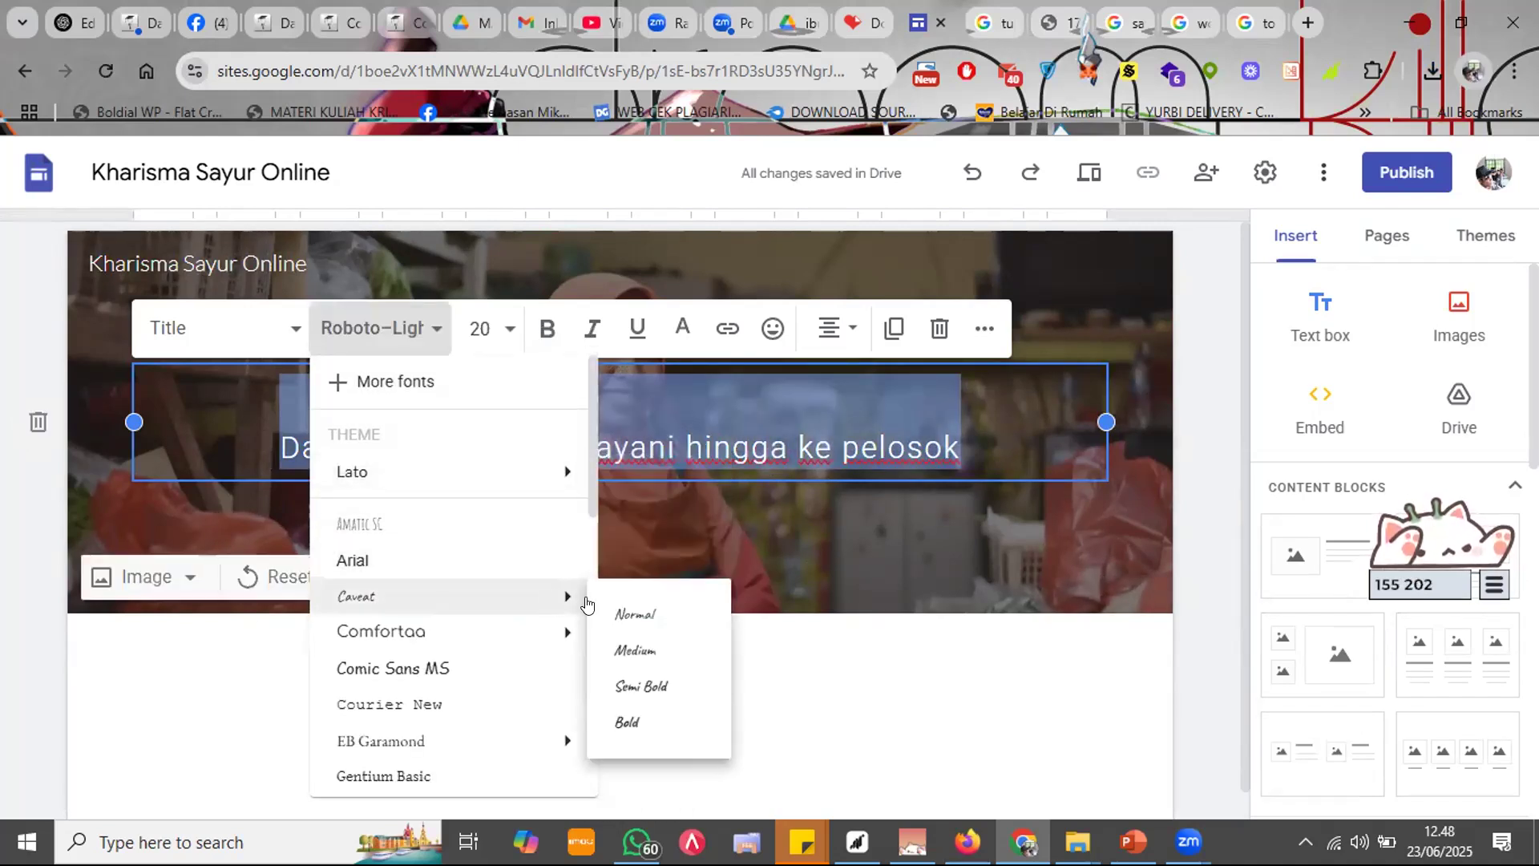
left_click(636, 687)
left_click(678, 629)
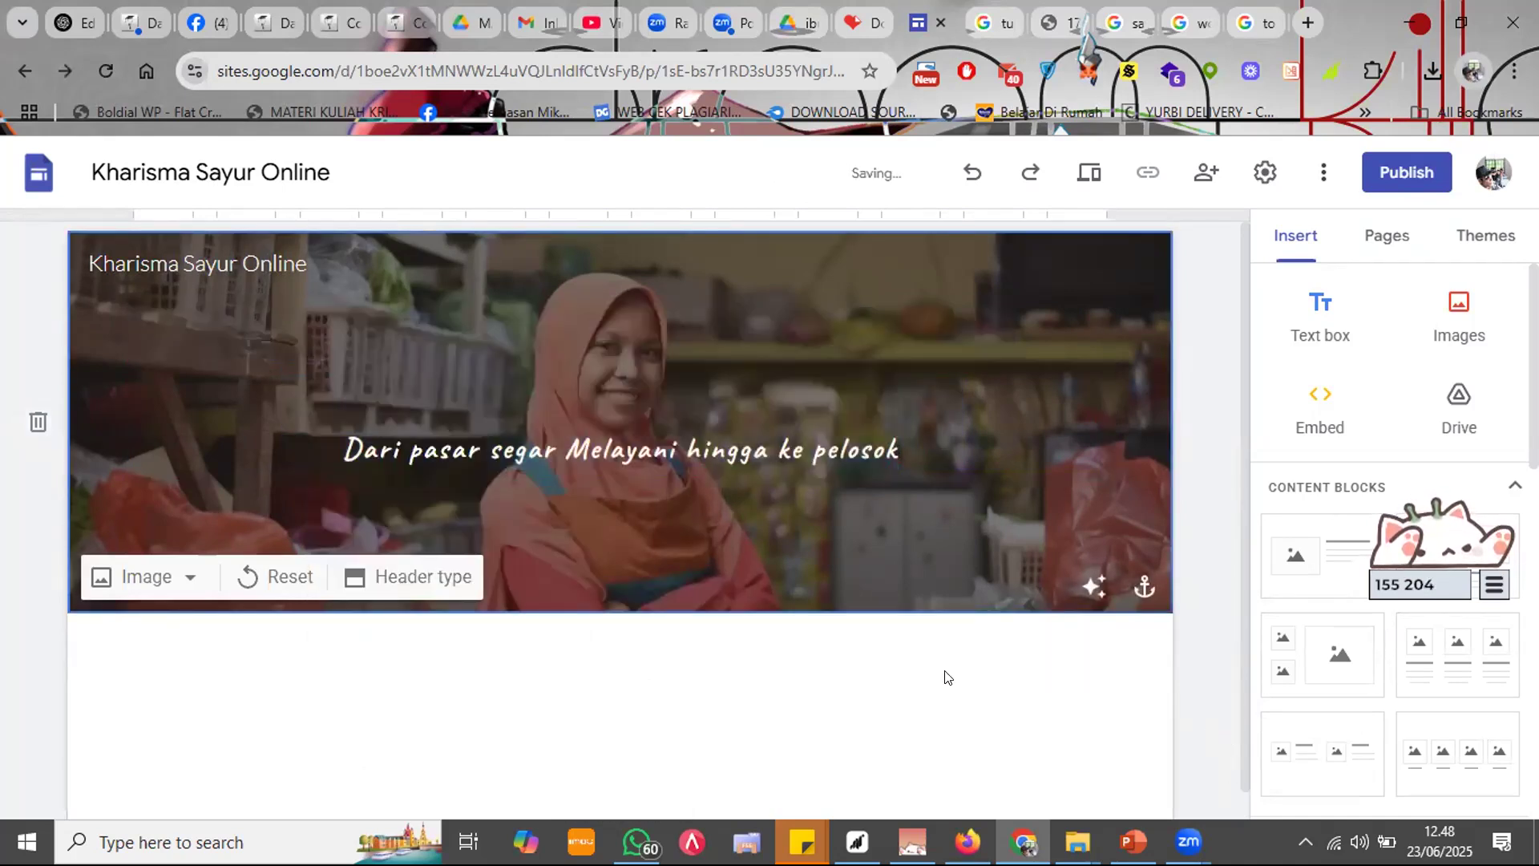
scroll(990, 693, "down", 1)
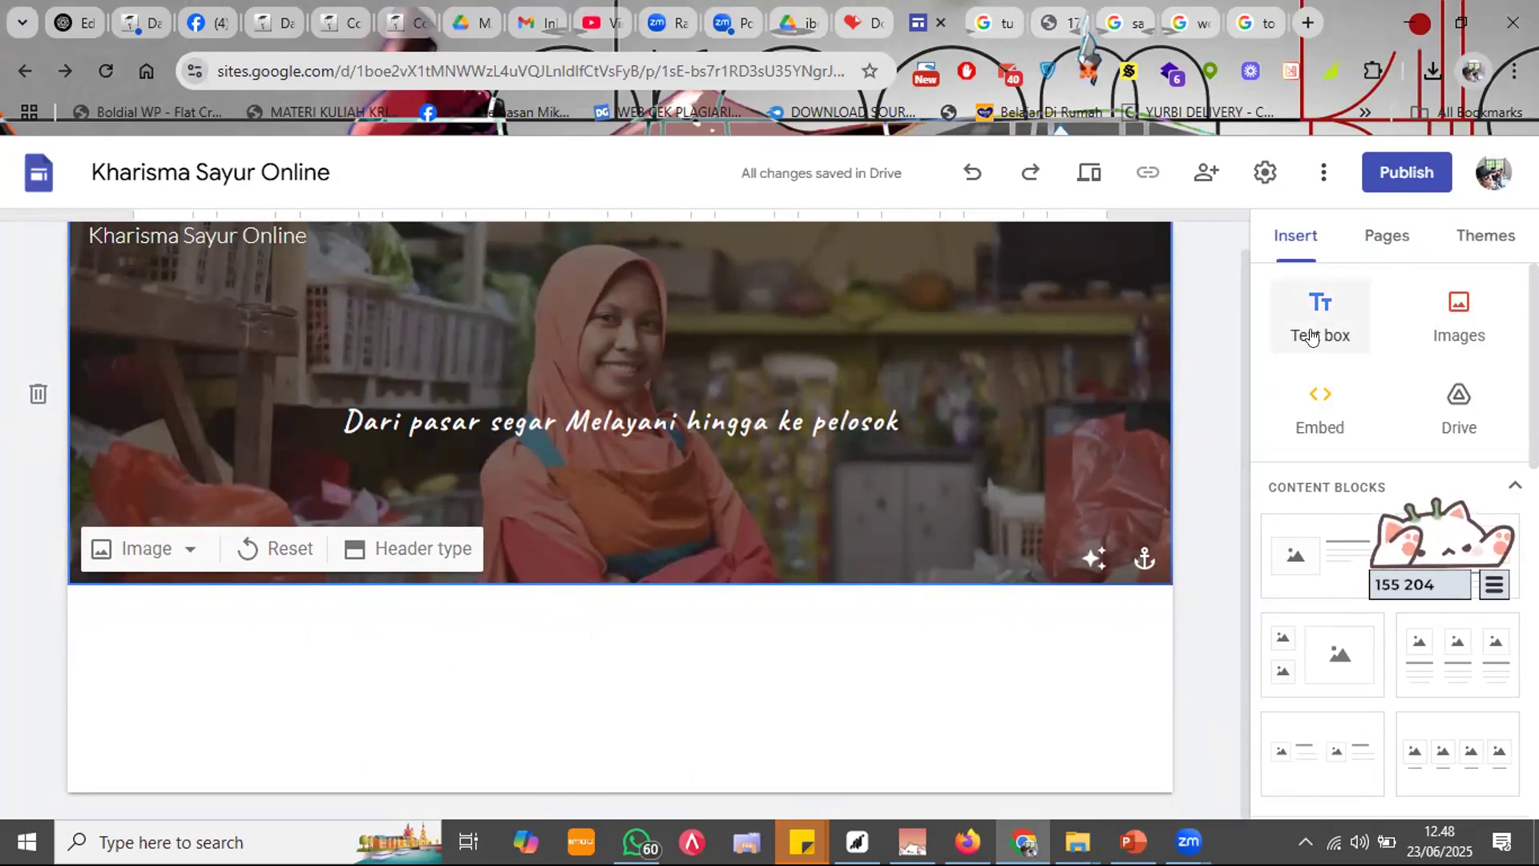
left_click_drag(1392, 569, 1190, 793)
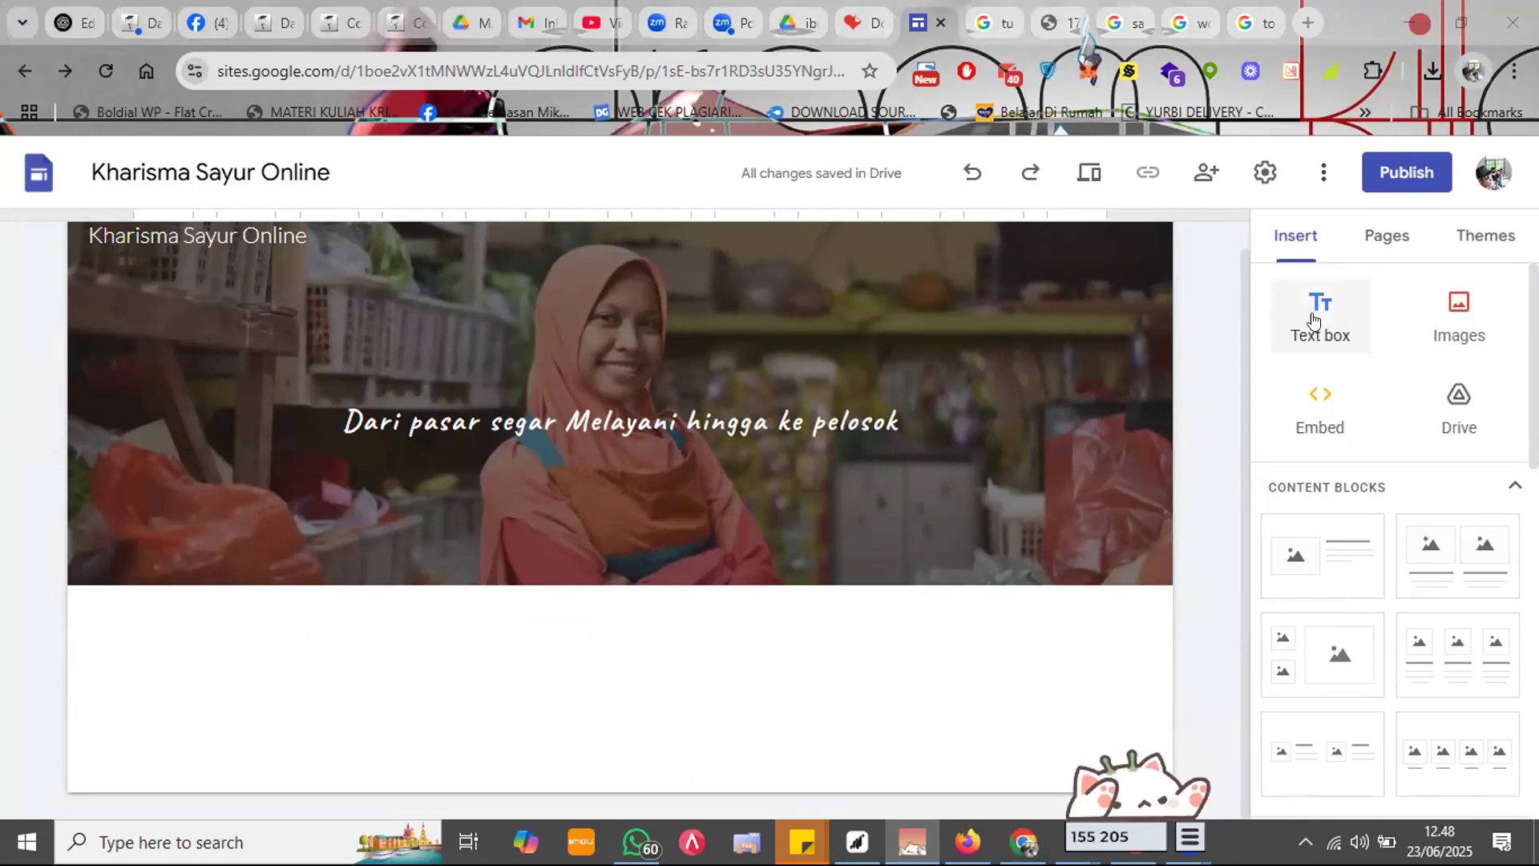
scroll(1326, 601, "down", 1)
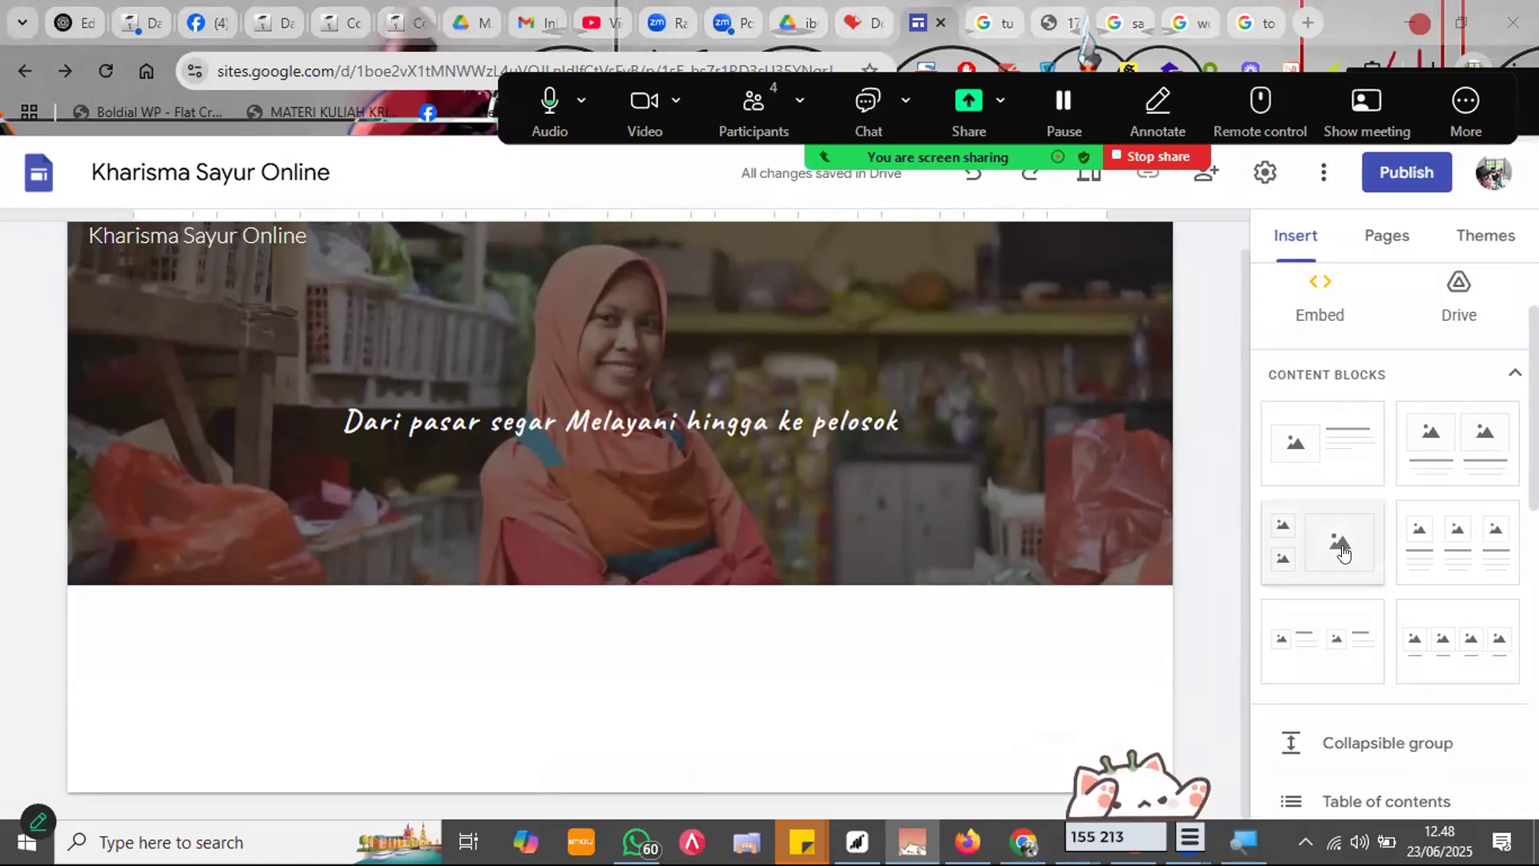
left_click(1332, 439)
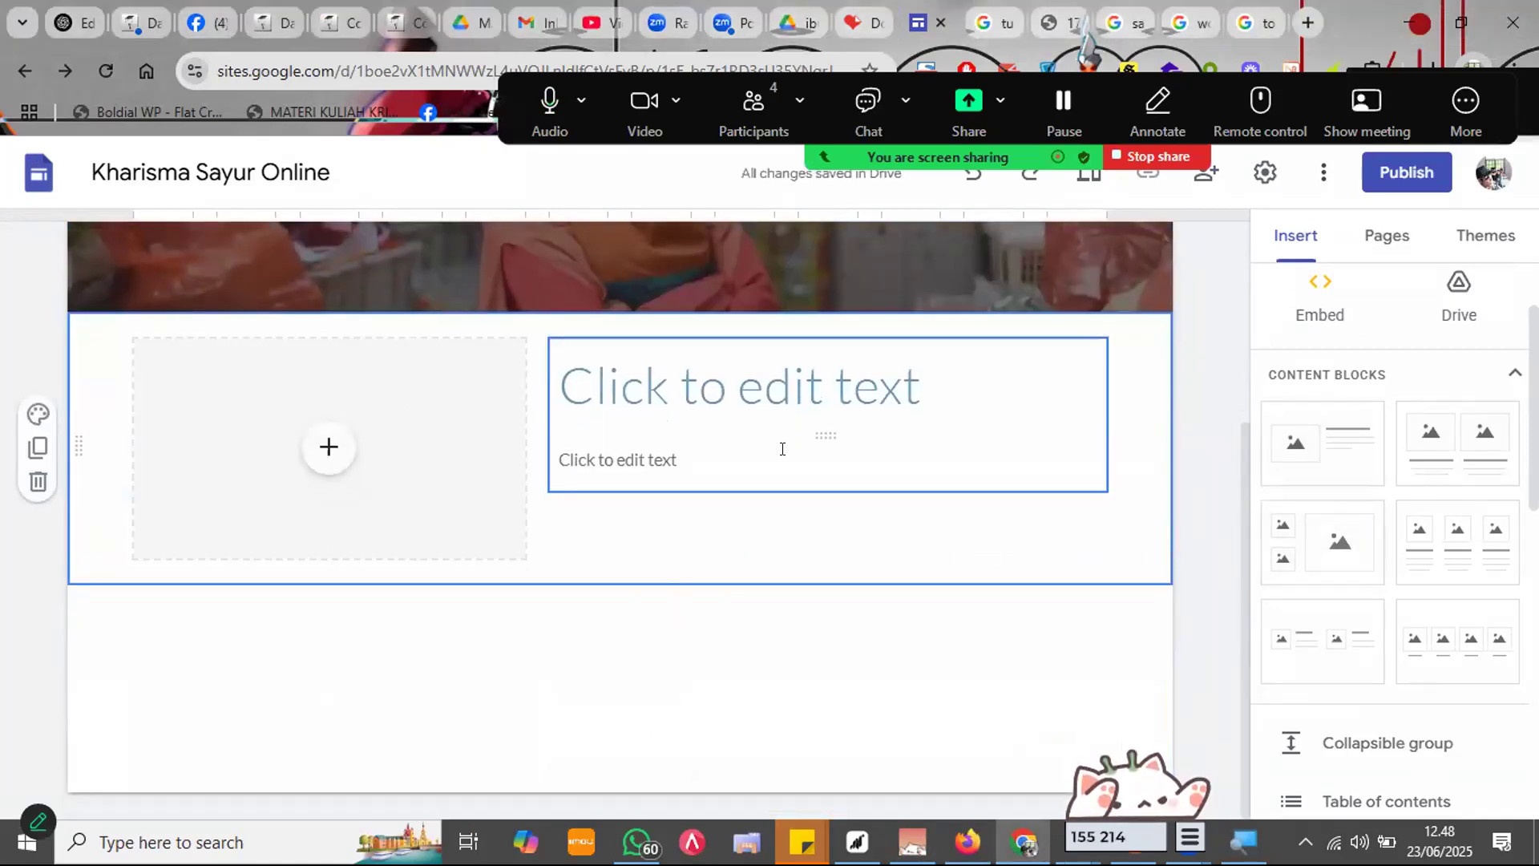
Step: Type the section heading 'apa itu Kharisma sayur online'
scroll(782, 497, "up", 3)
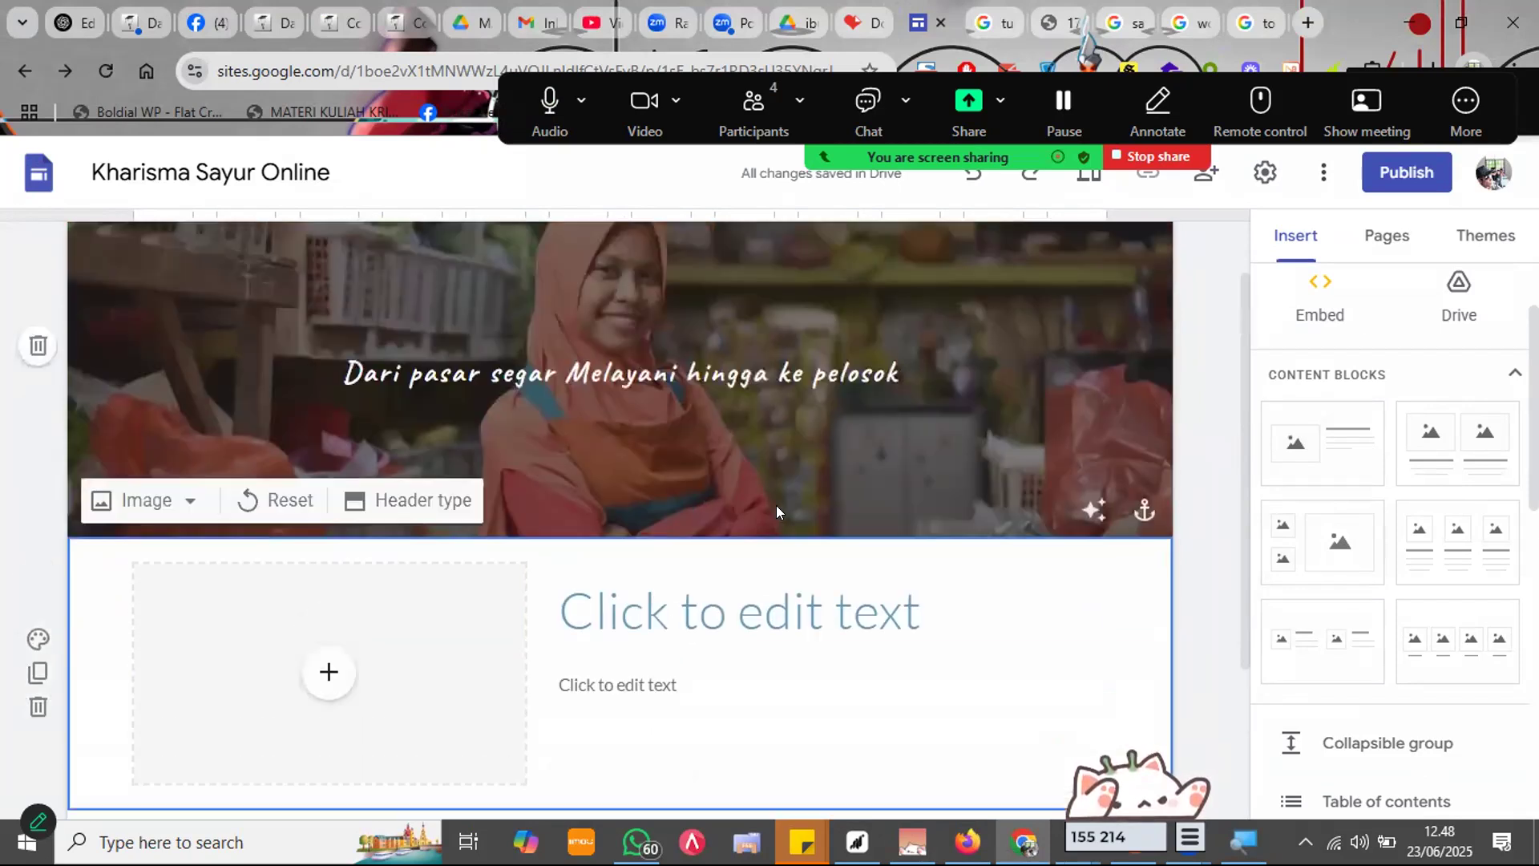
scroll(754, 445, "down", 3)
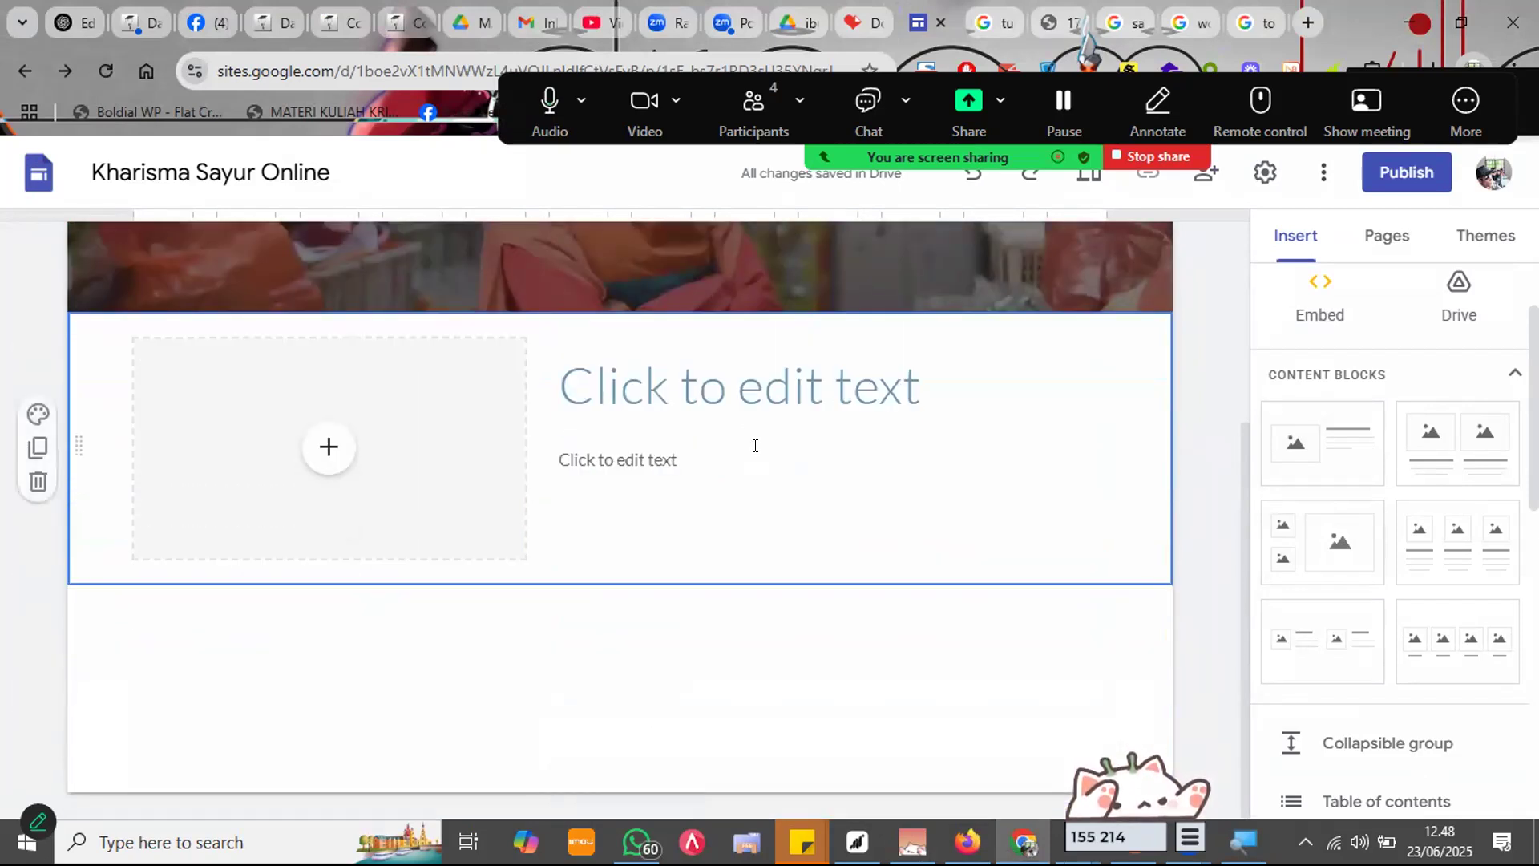
left_click(771, 387)
type("apa ")
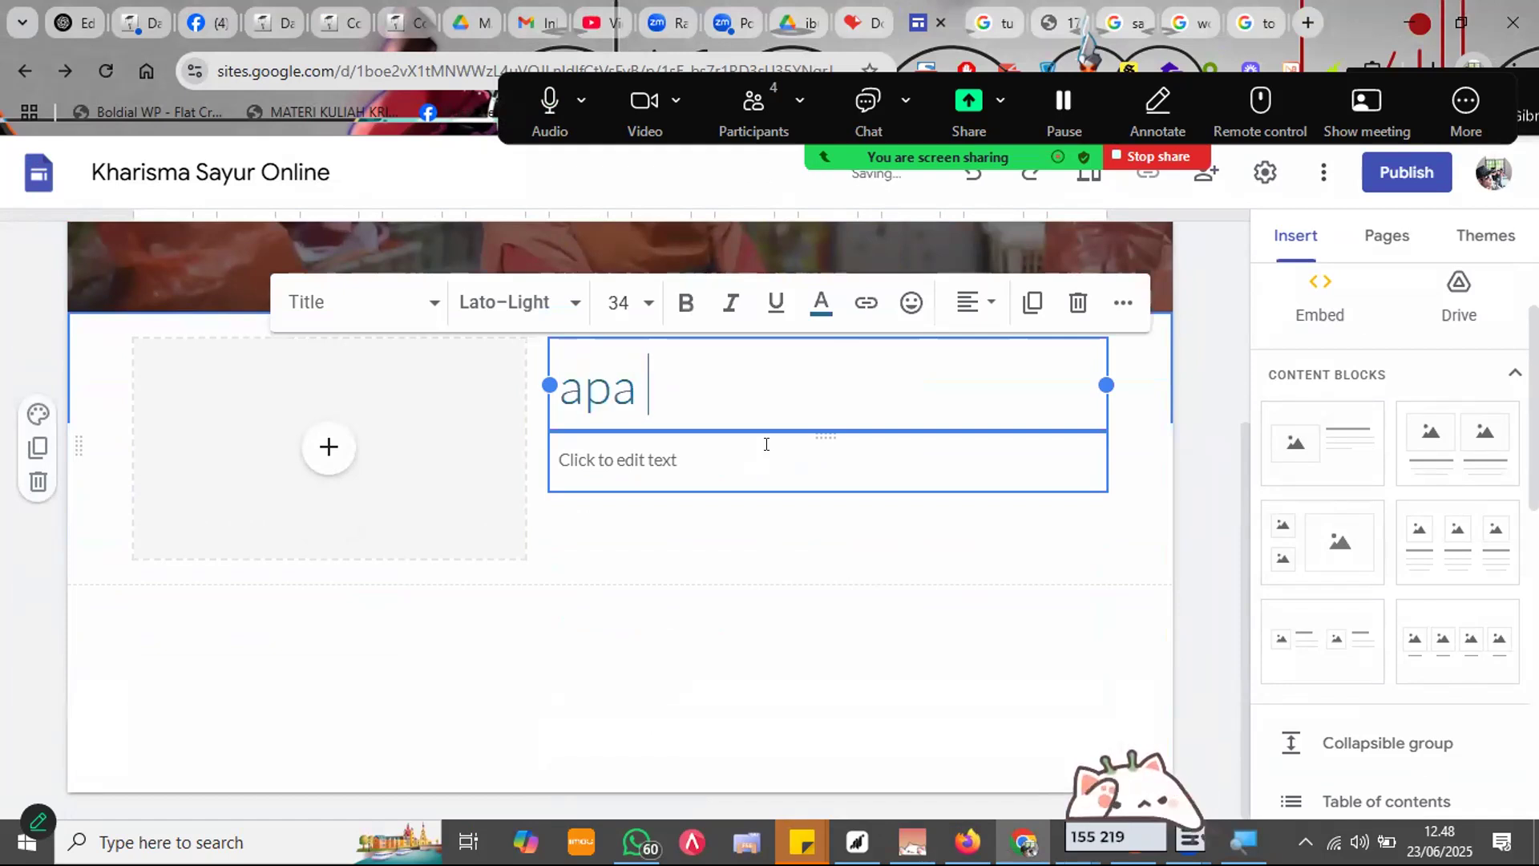
type("itu saytur")
key("BackSpace")
key("BackSpace")
key("BackSpace")
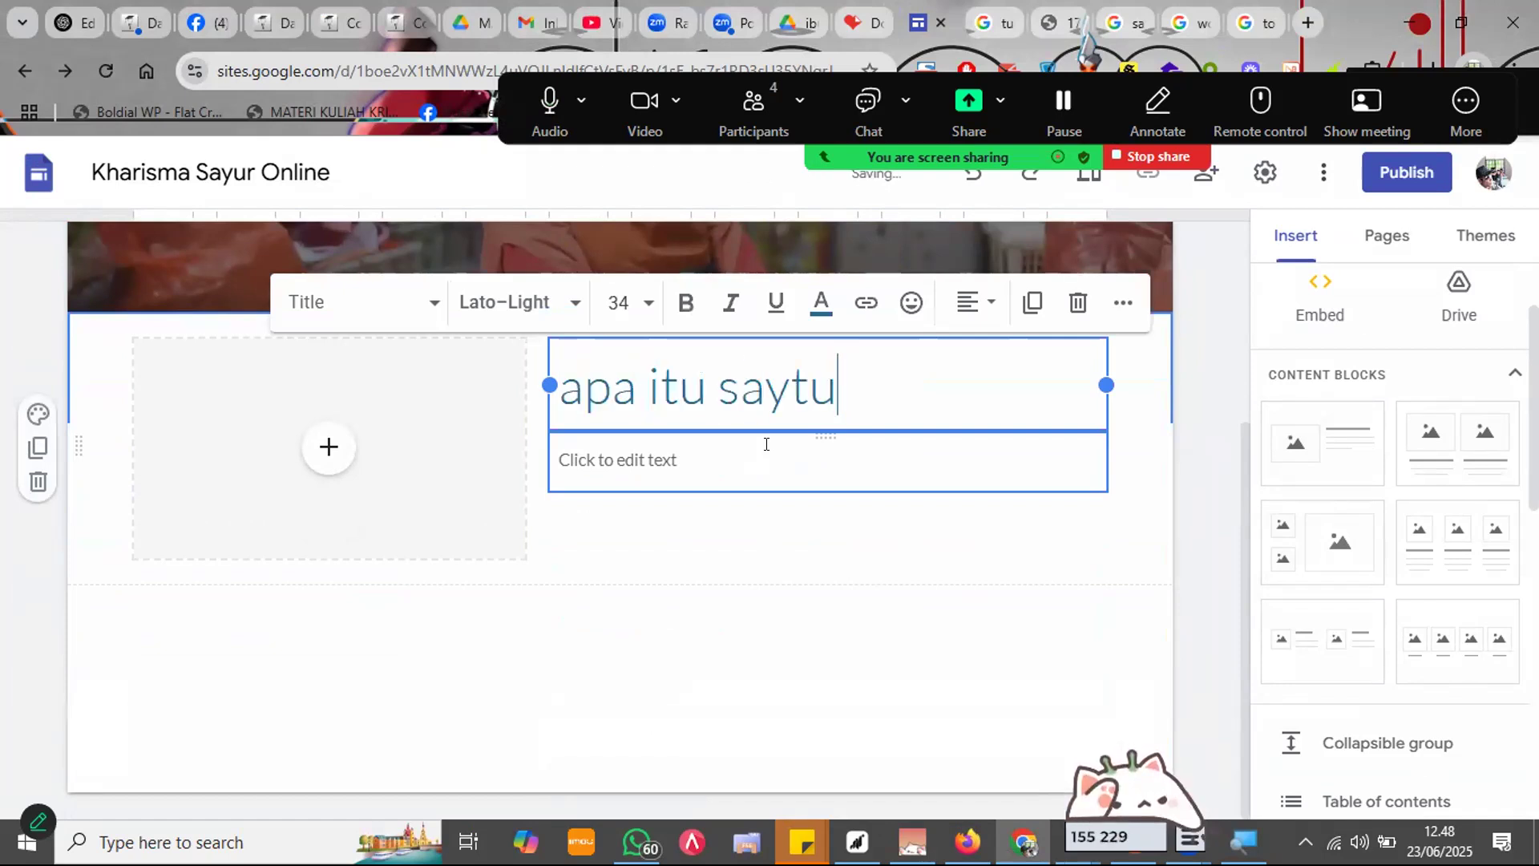
type("ur online")
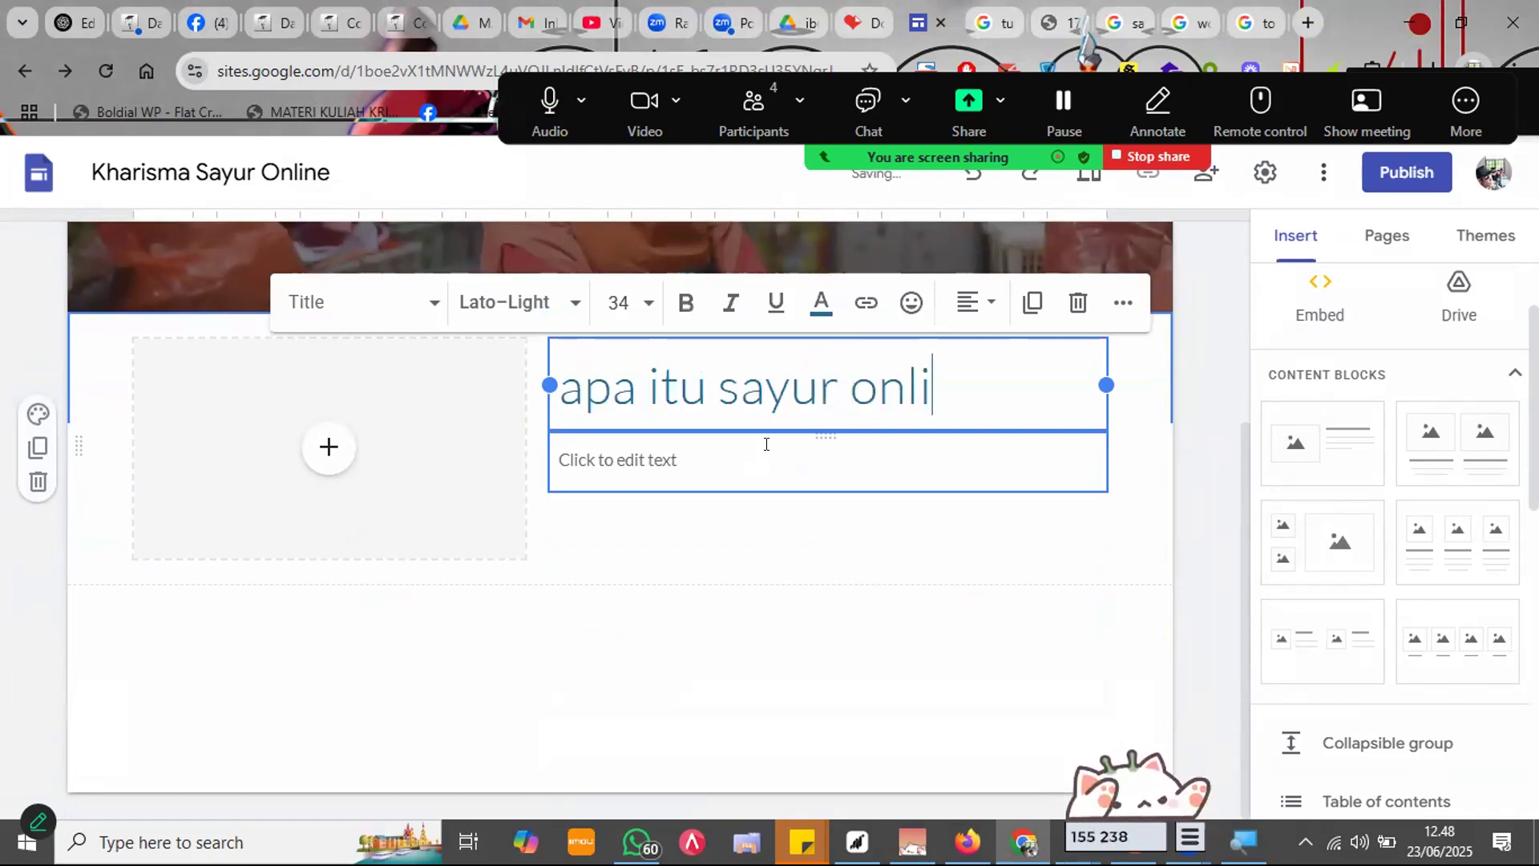
left_click(722, 387)
type("Kharisma")
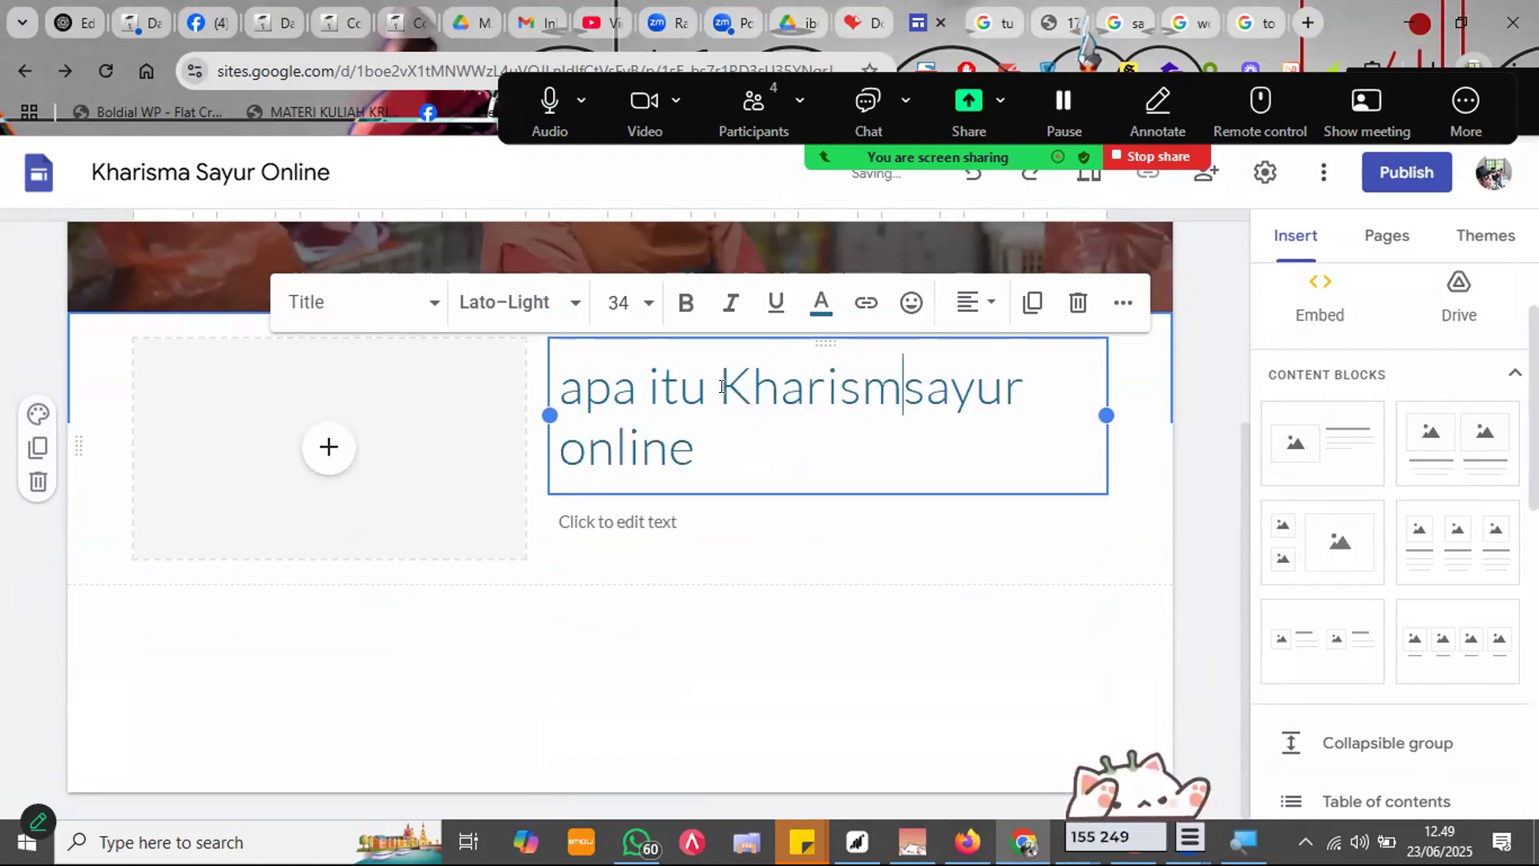
Step: Set the whole heading to font size 20
key("ctrl+a")
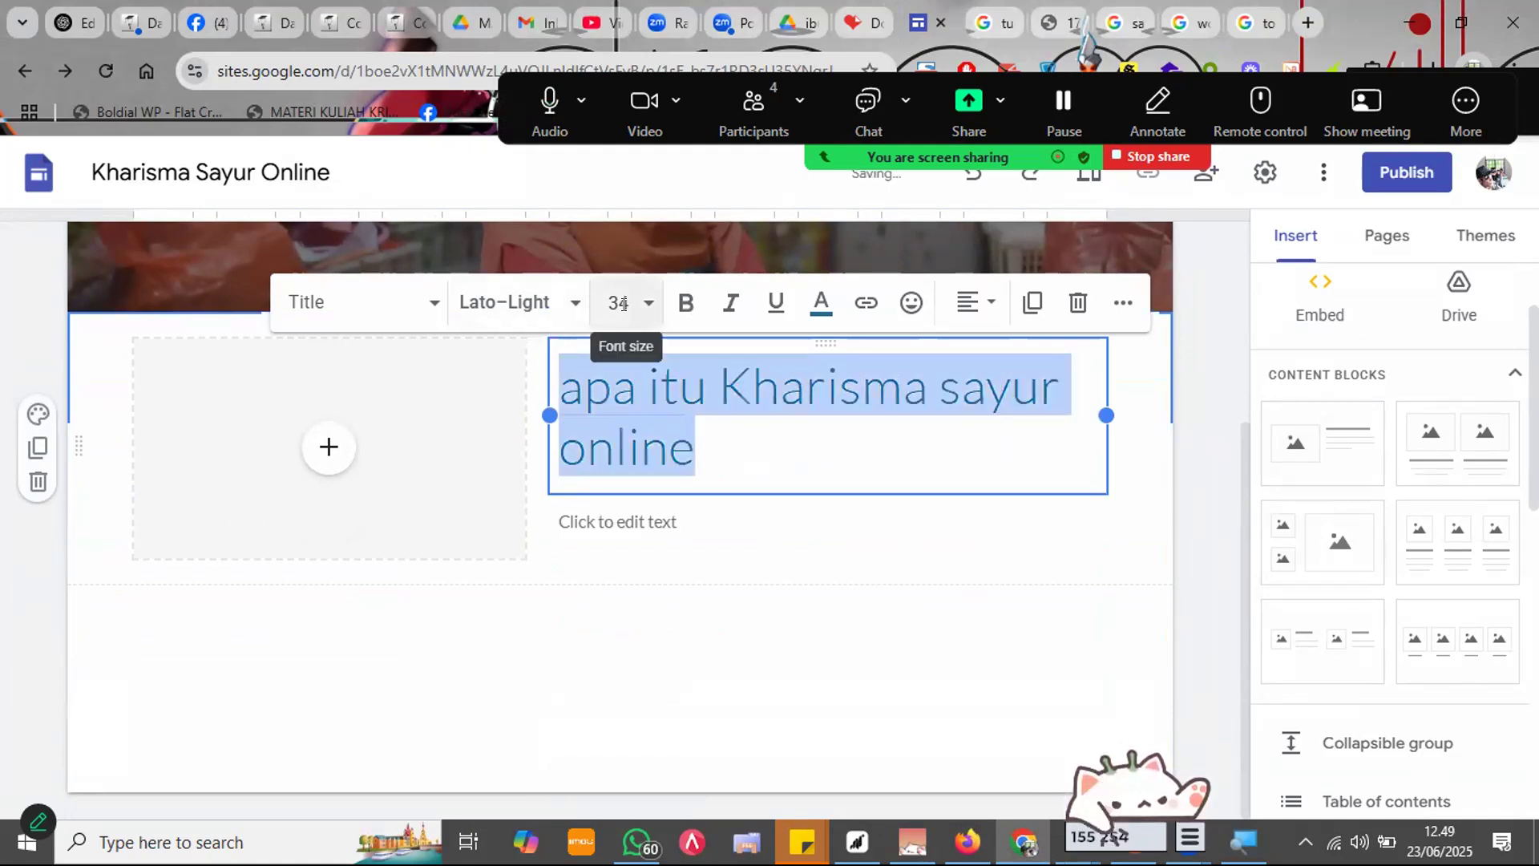
left_click(621, 303)
type("20")
key("Return")
left_click(912, 517)
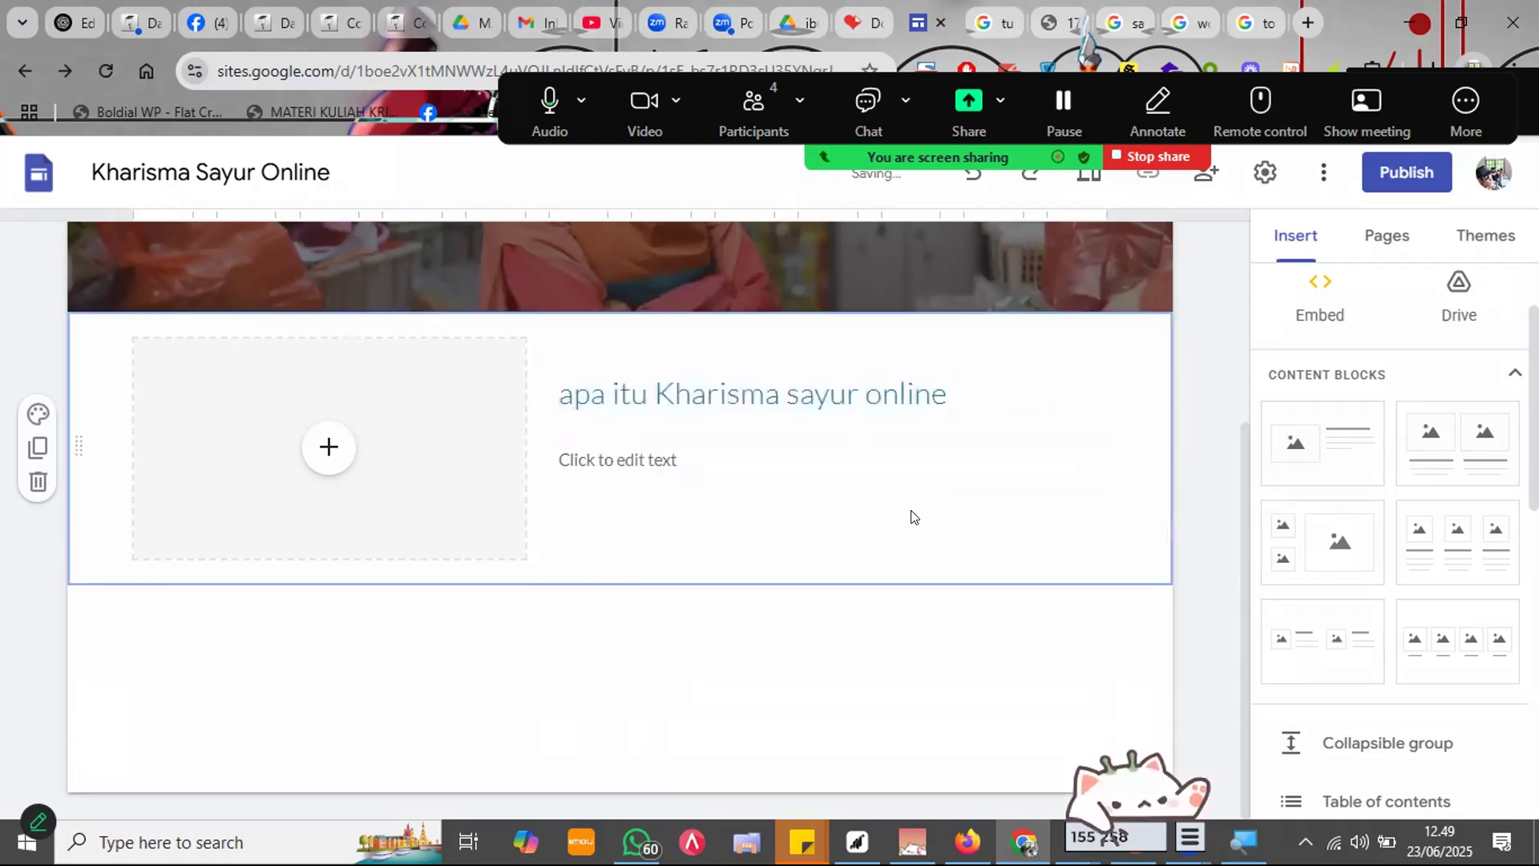
left_click(890, 465)
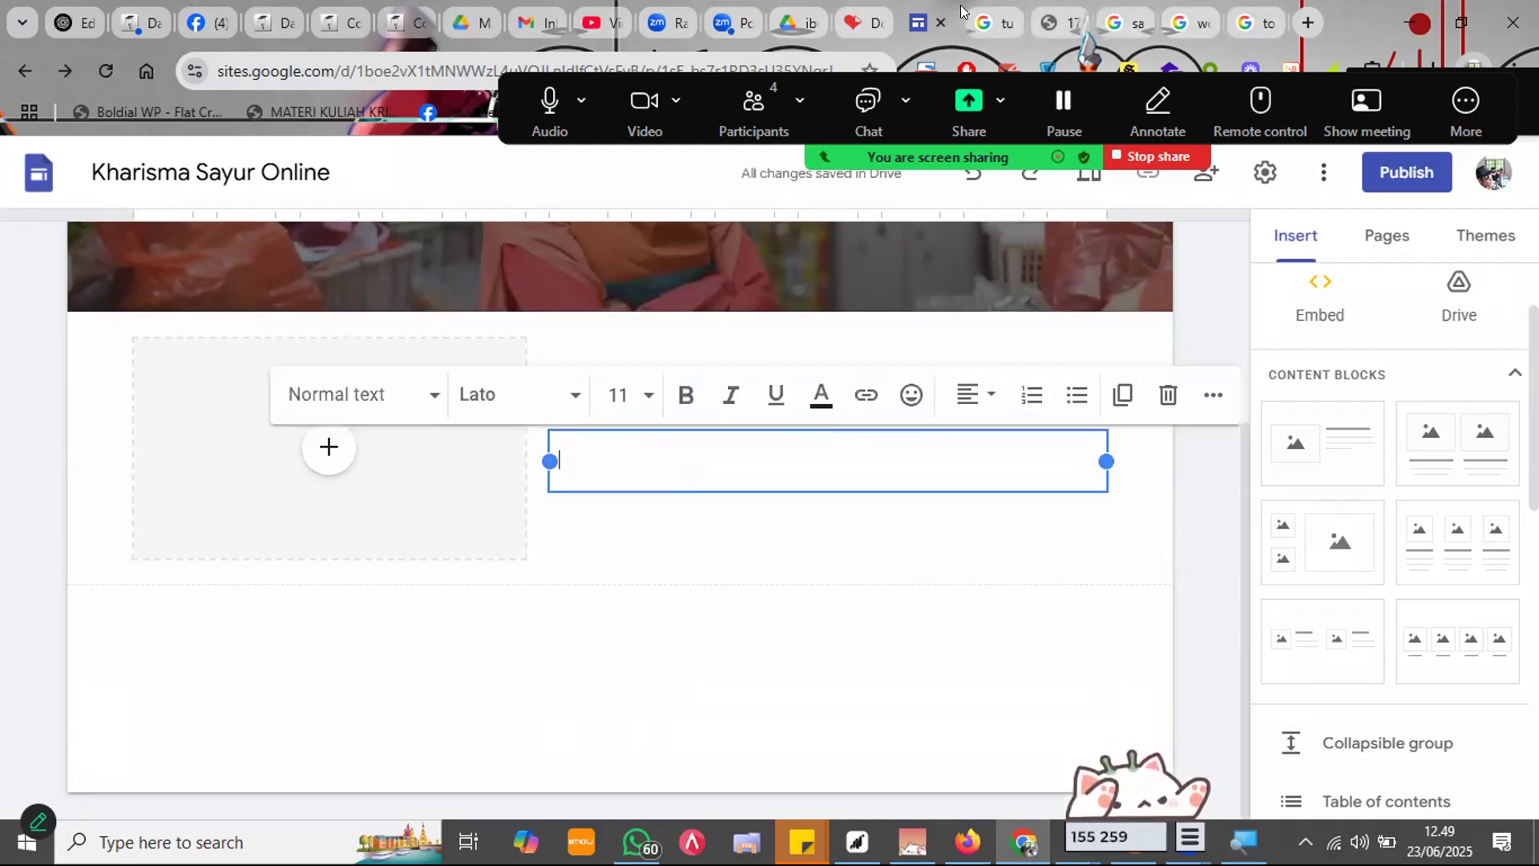
Step: Ask ChatGPT 'buatkan saya kata2 untuk website jualan sayur online' for website copy
left_click(1308, 22)
type("chat.openai.com")
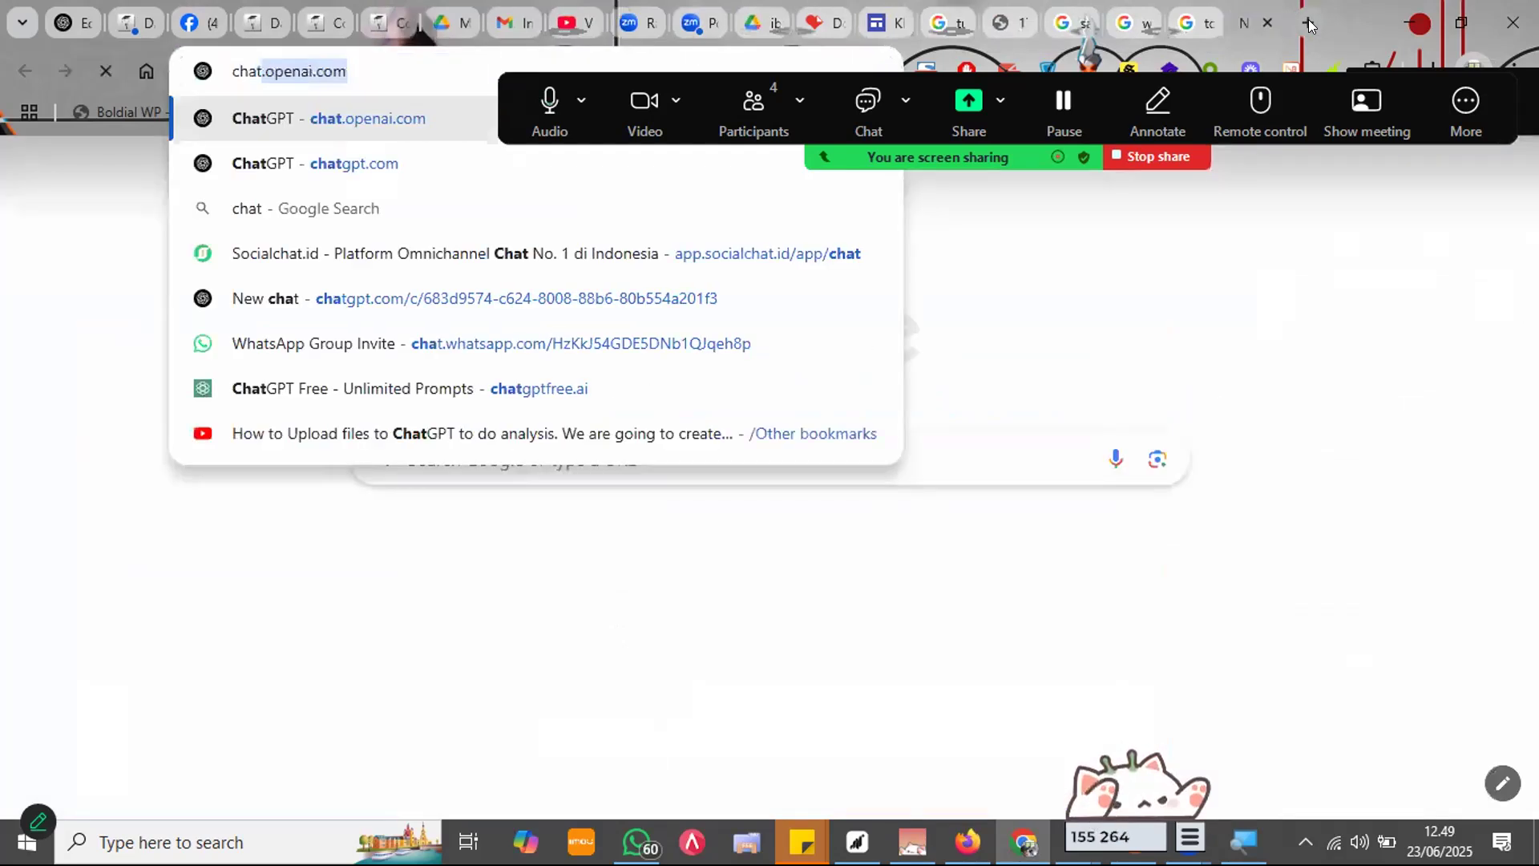
key("Return")
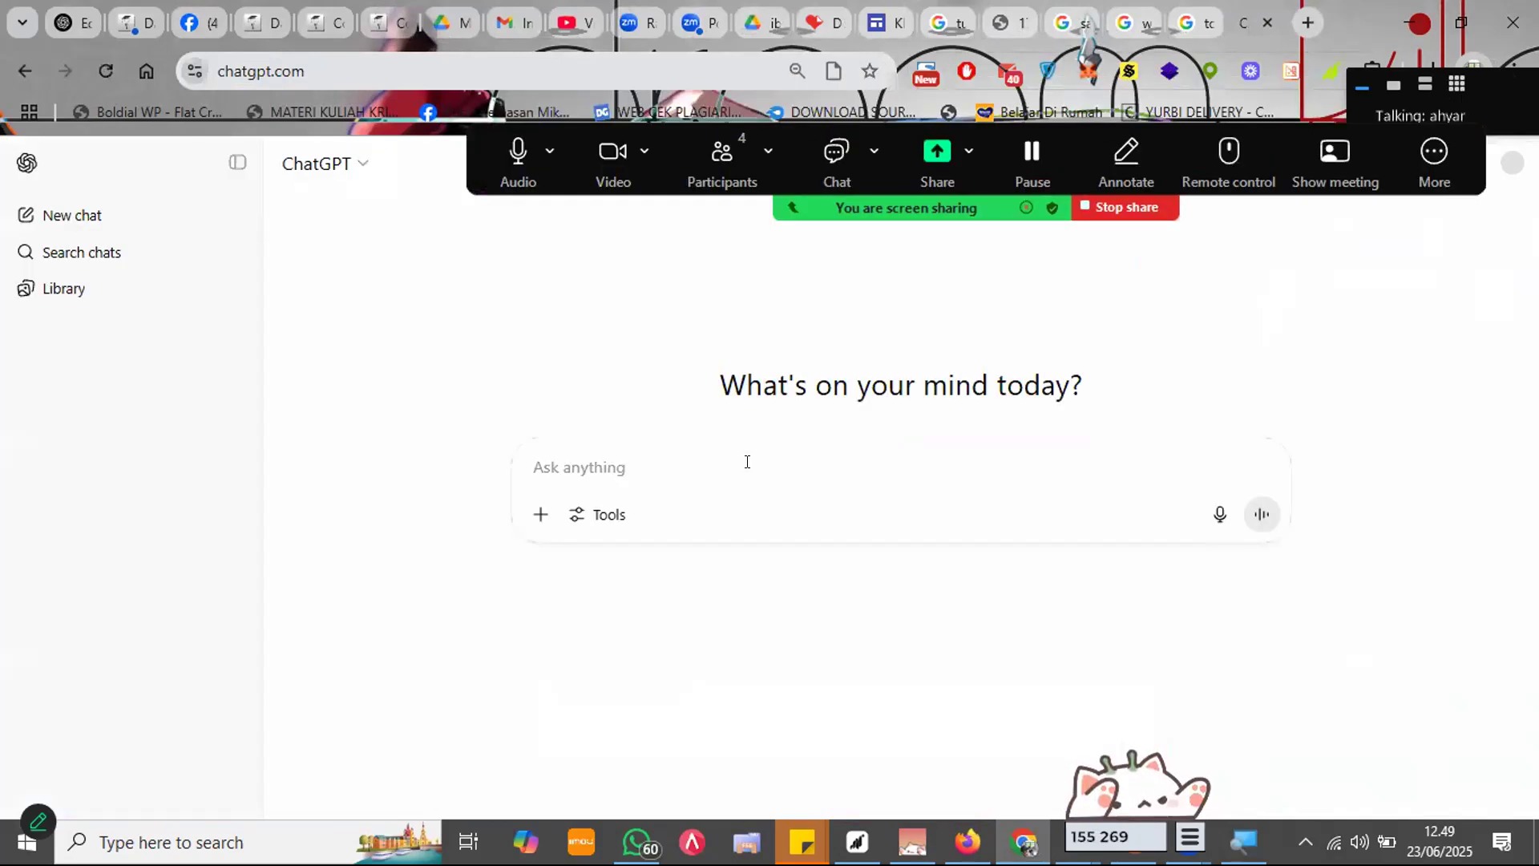
type("buatkan saya")
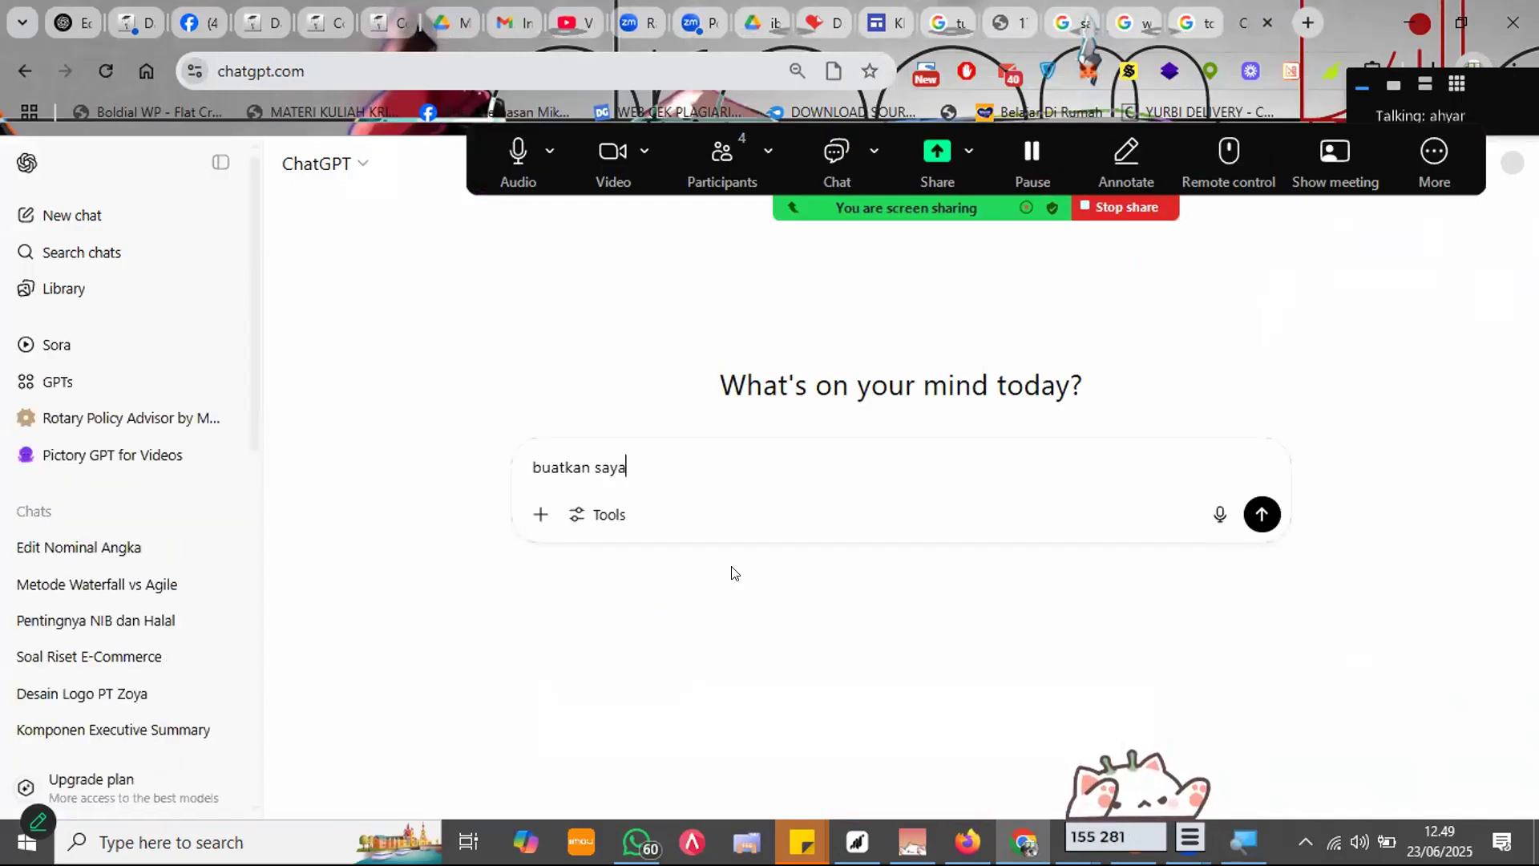
type(" kata2 untuk website jualan sayur")
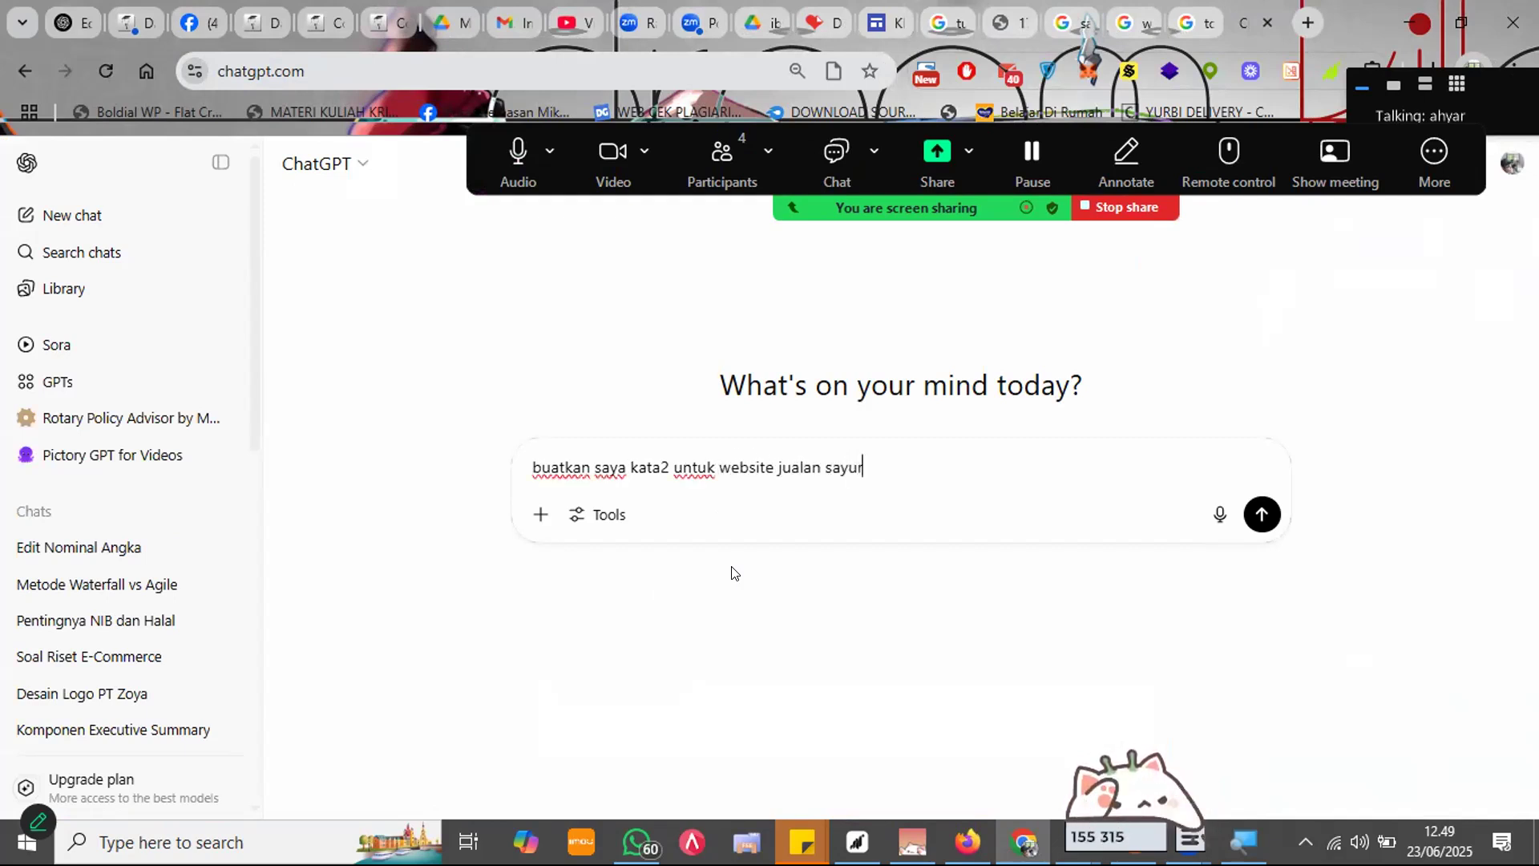
type(" online")
key("Return")
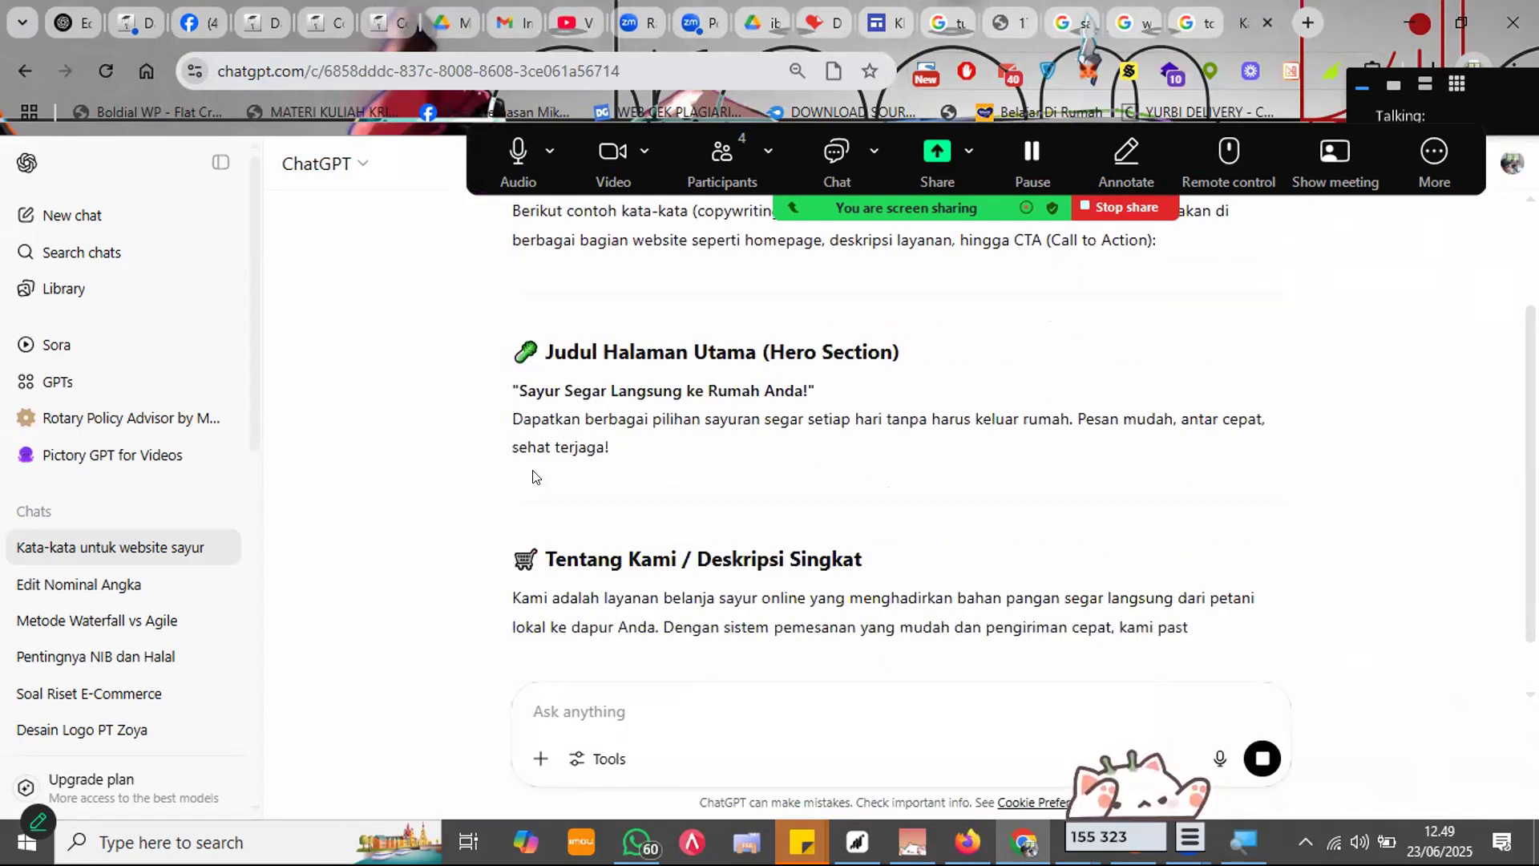
Step: Copy the Tentang Kami paragraph into the text box below the heading
left_click_drag(513, 532, 921, 594)
key("ctrl+c")
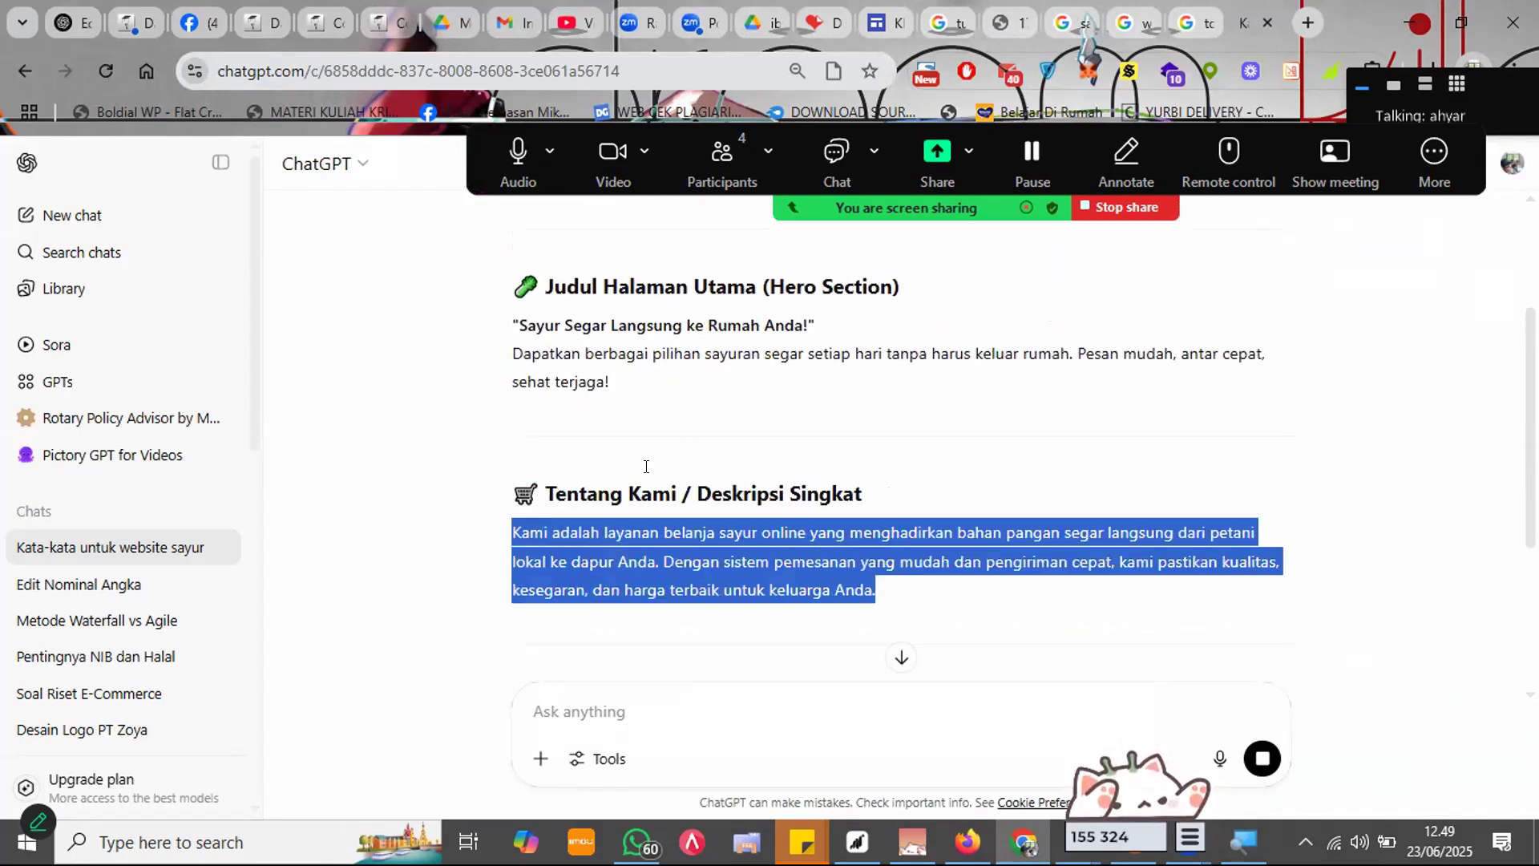
left_click(887, 22)
key("ctrl+v")
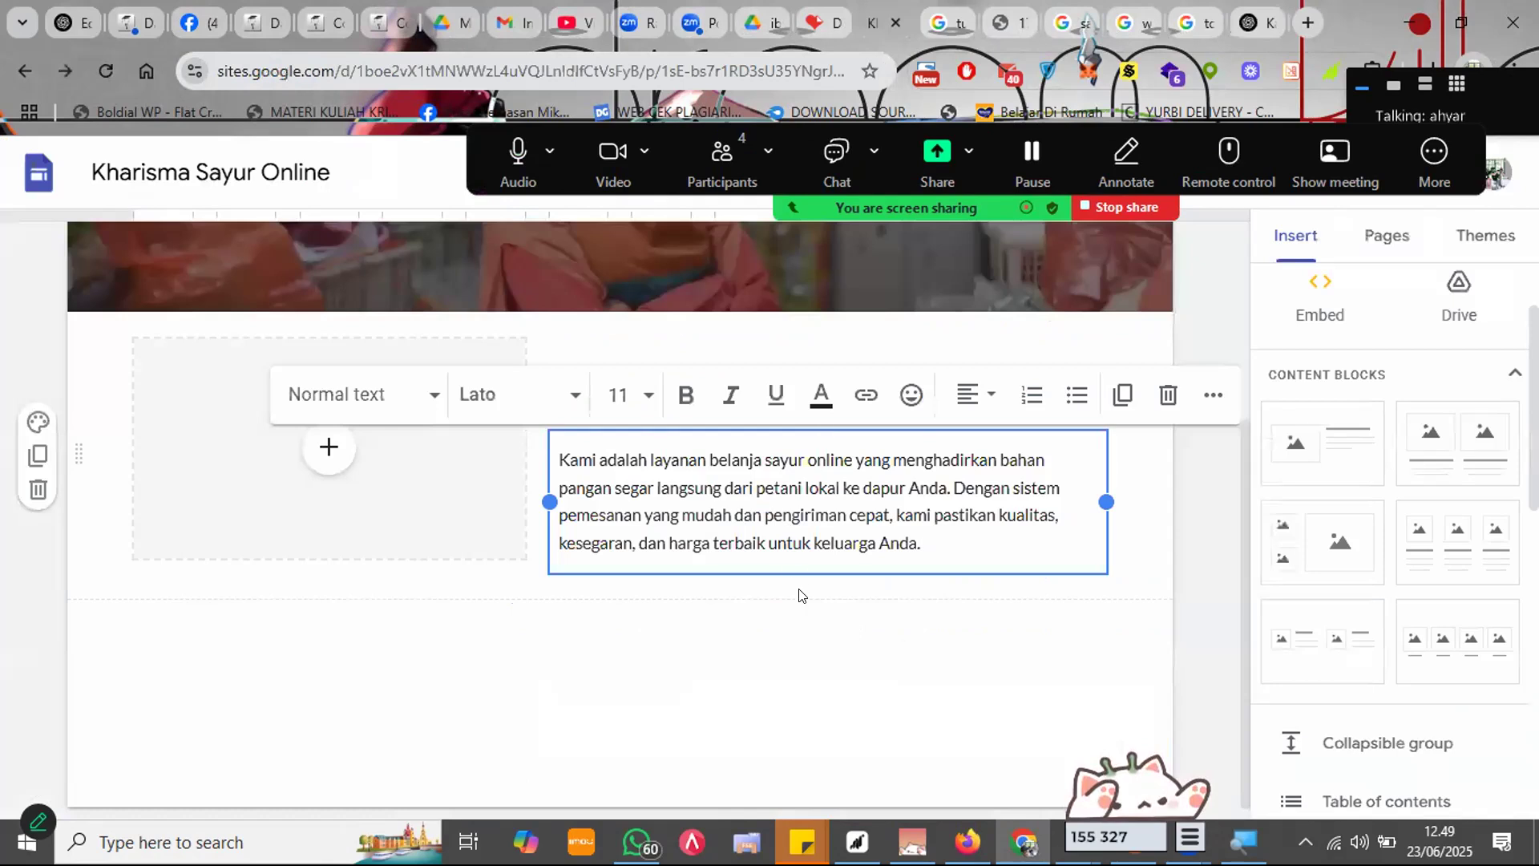
left_click(800, 590)
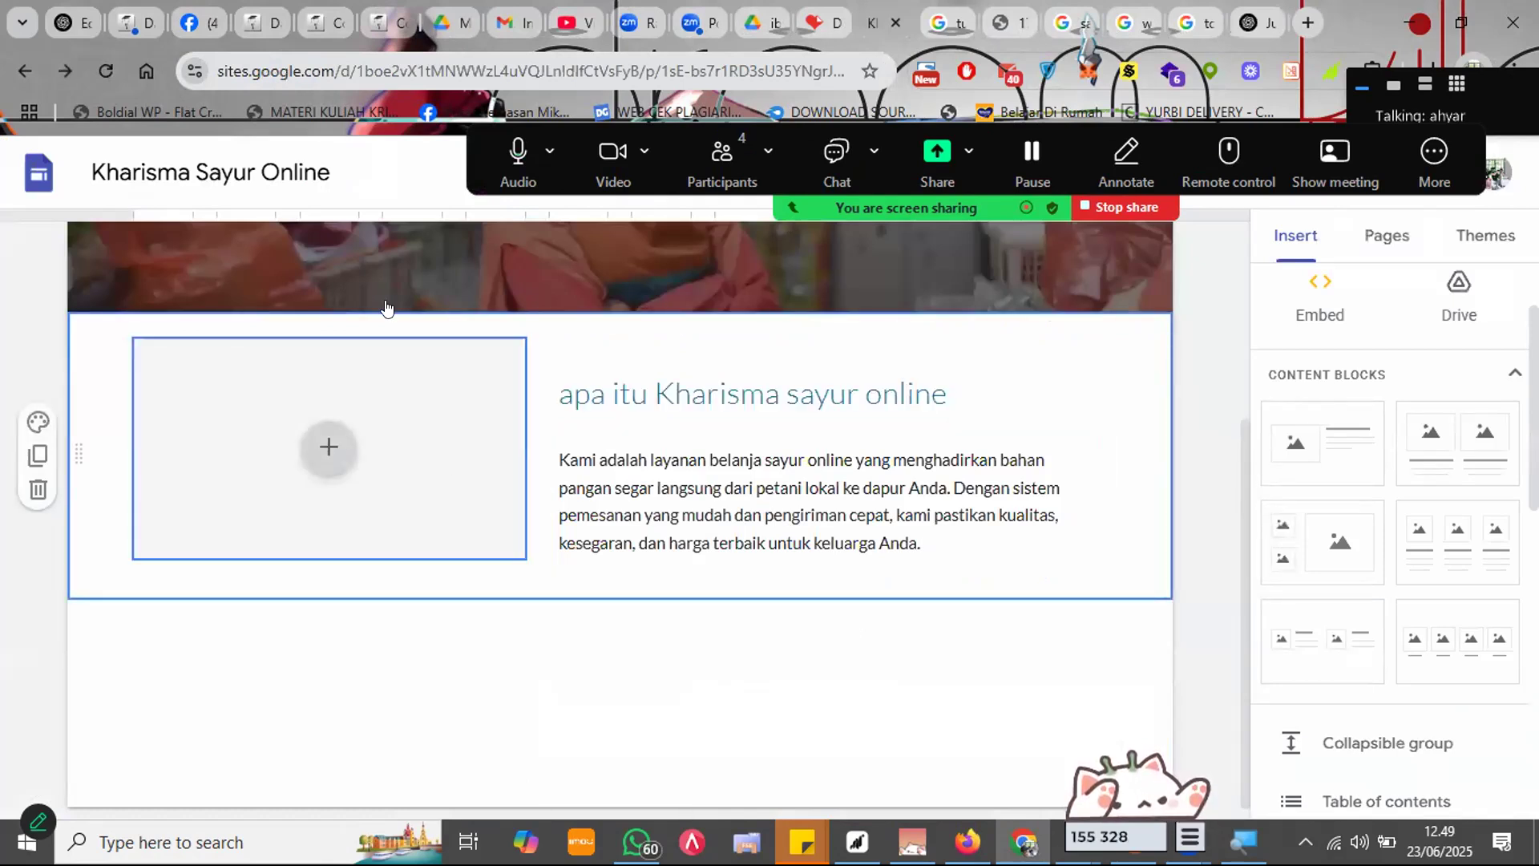
key("ctrl+Tab")
Step: Open the Zonanews seller photo full size and save it as Pedagang-sayur
scroll(896, 476, "down", 7)
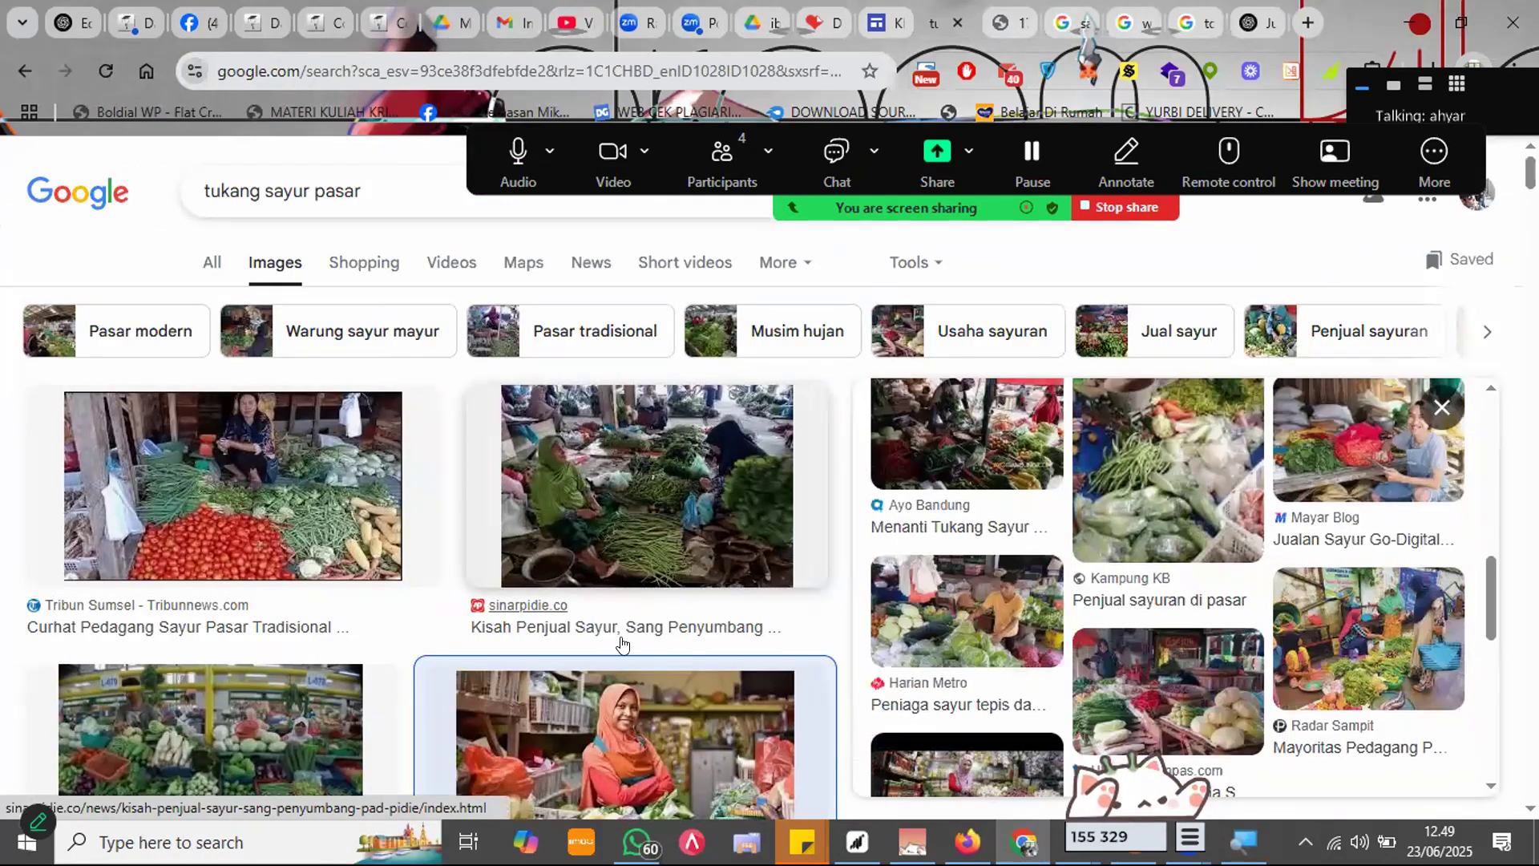
scroll(623, 643, "down", 8)
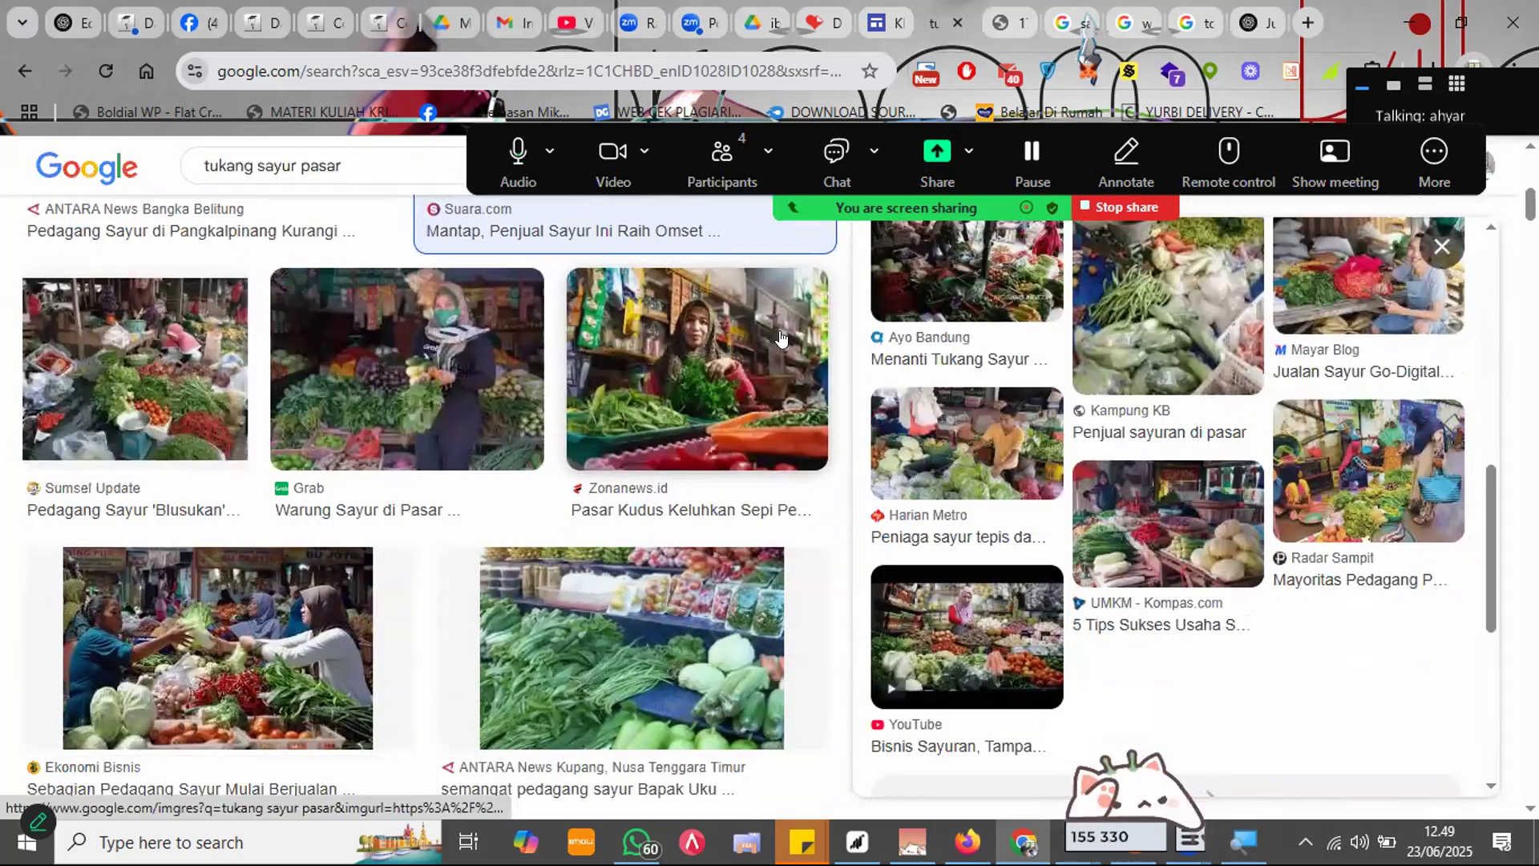
left_click(750, 447)
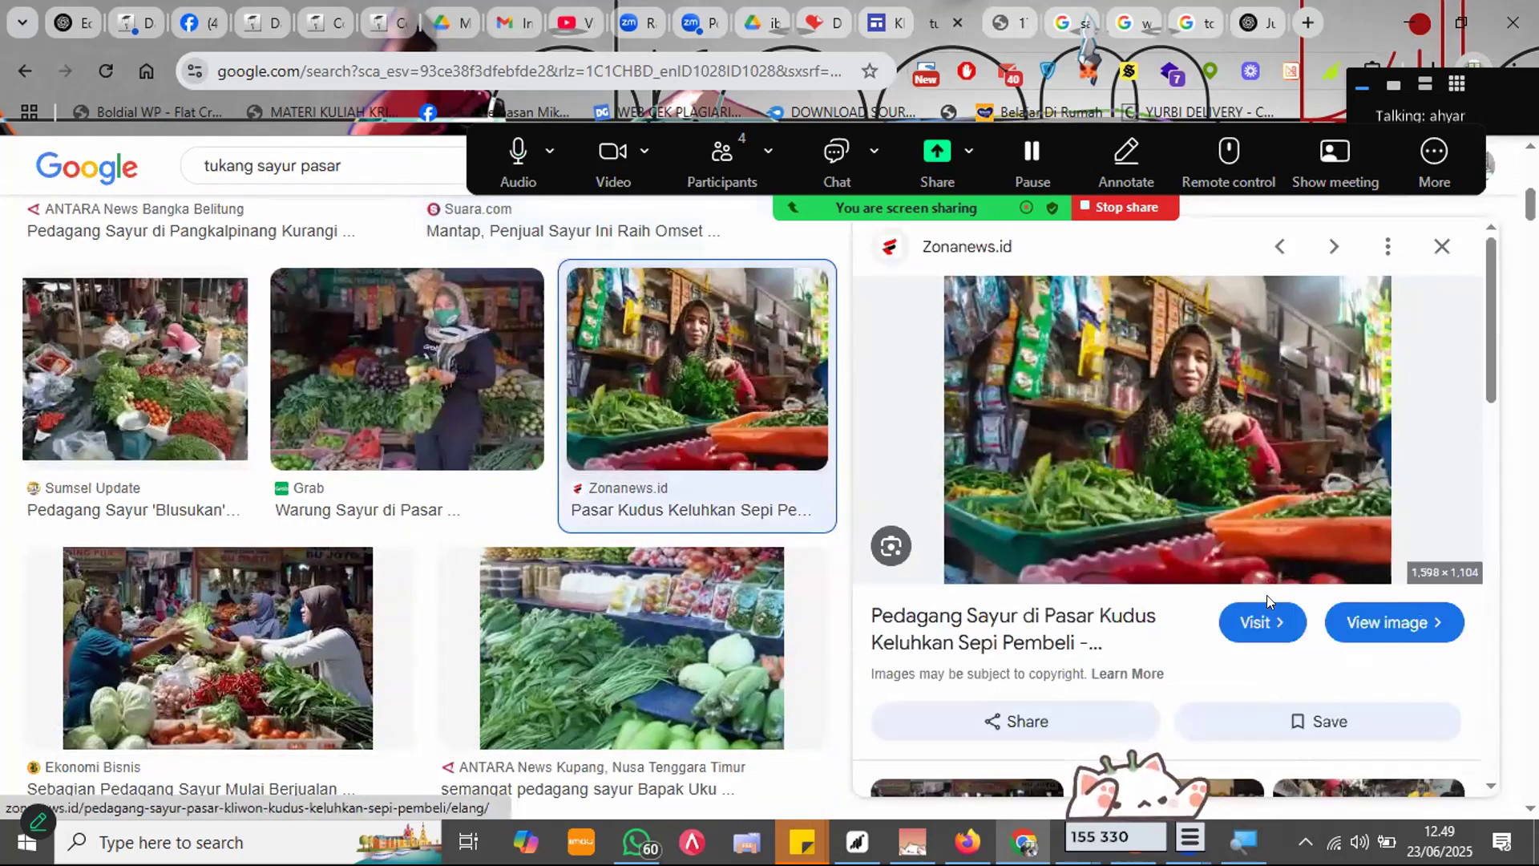
left_click(1366, 622)
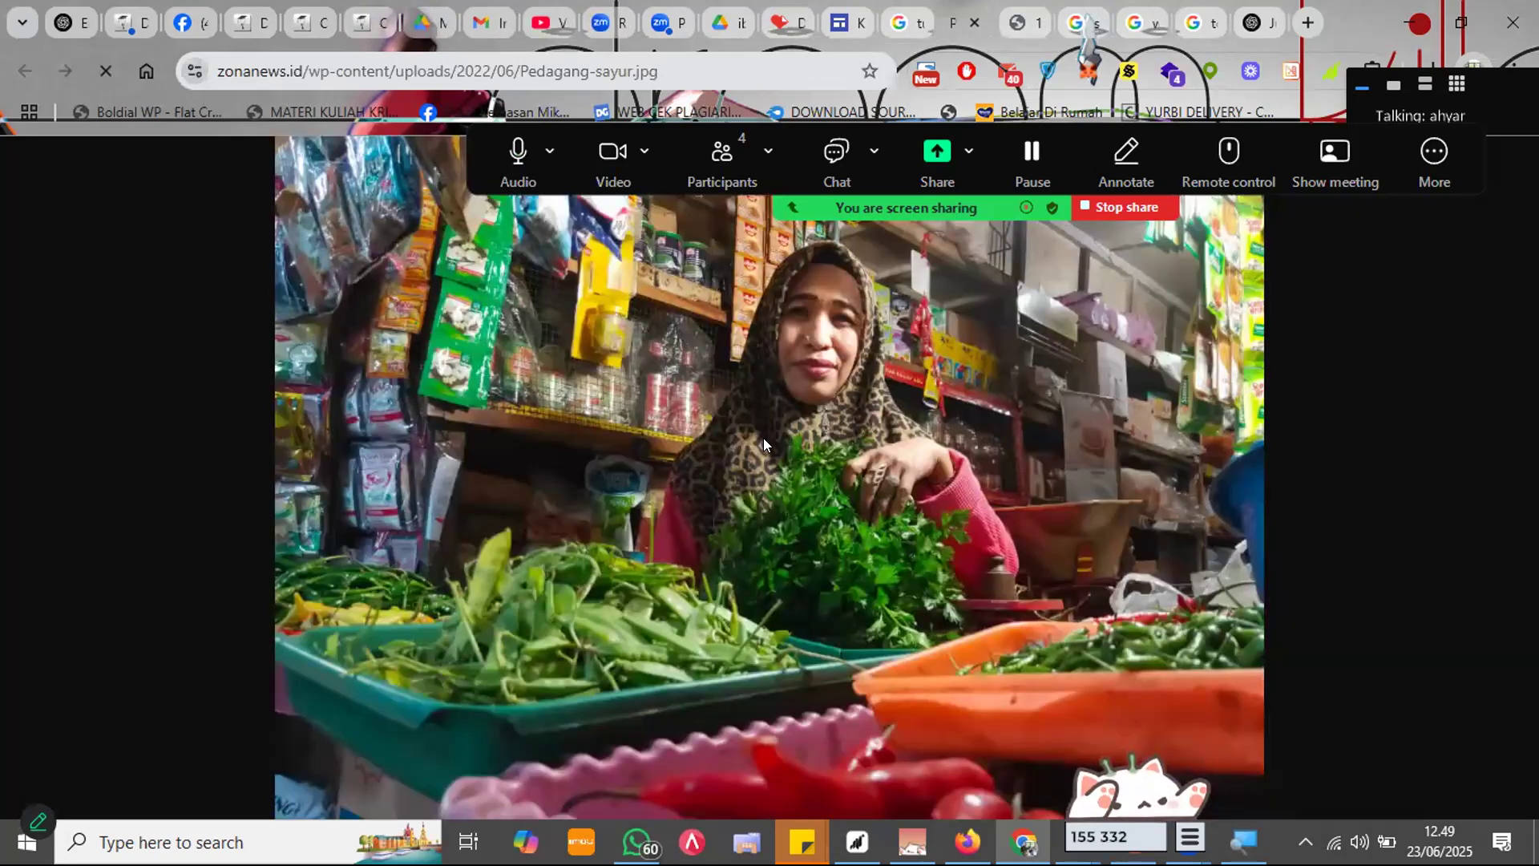
right_click(763, 438)
left_click(769, 470)
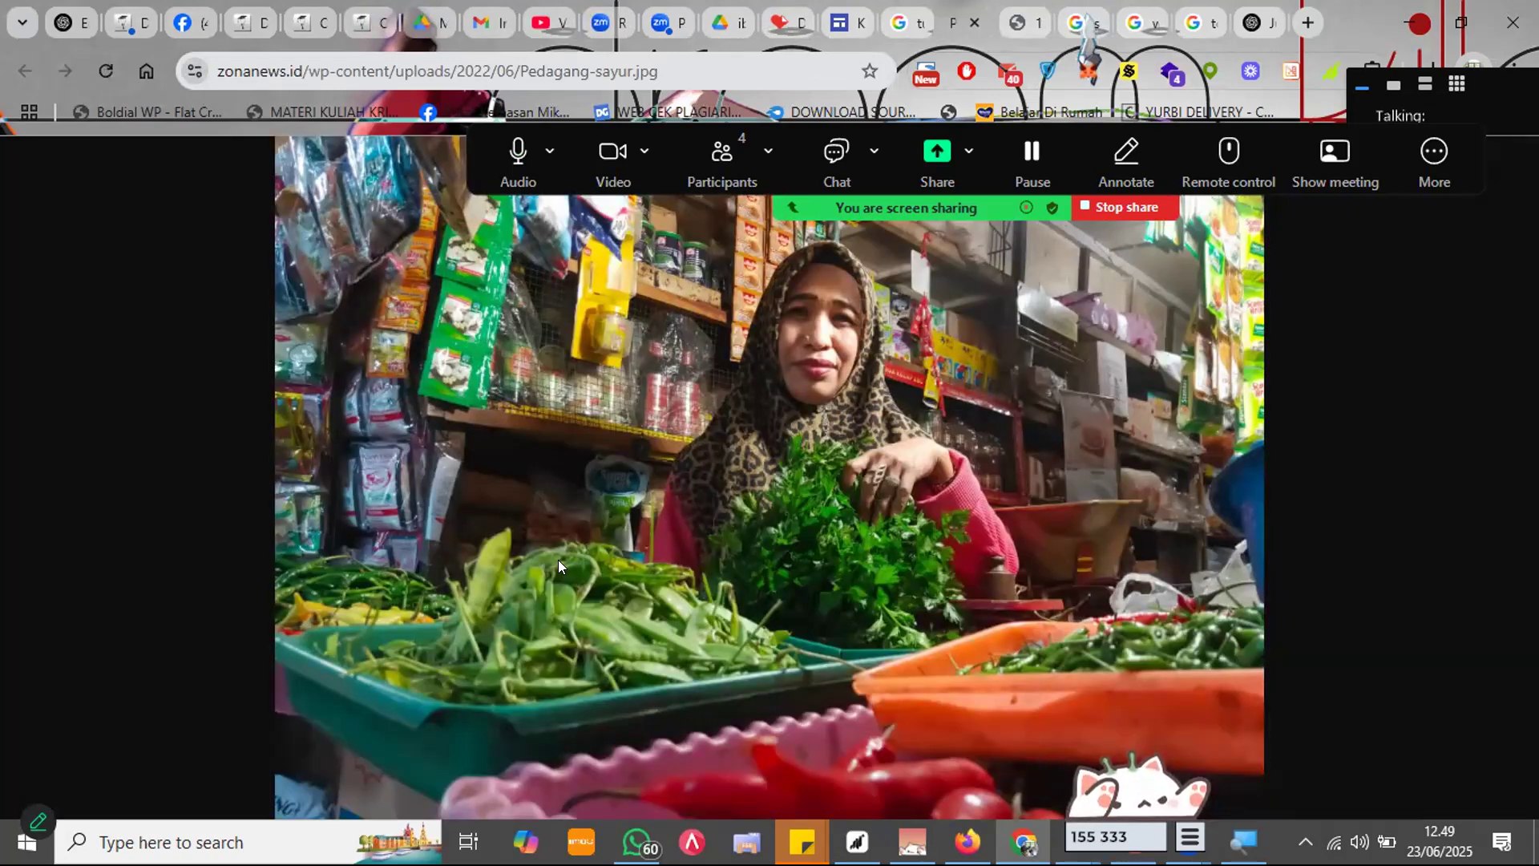
key("Return")
Step: Upload the Pedagang-sayur photo into the section's empty image placeholder
left_click(848, 23)
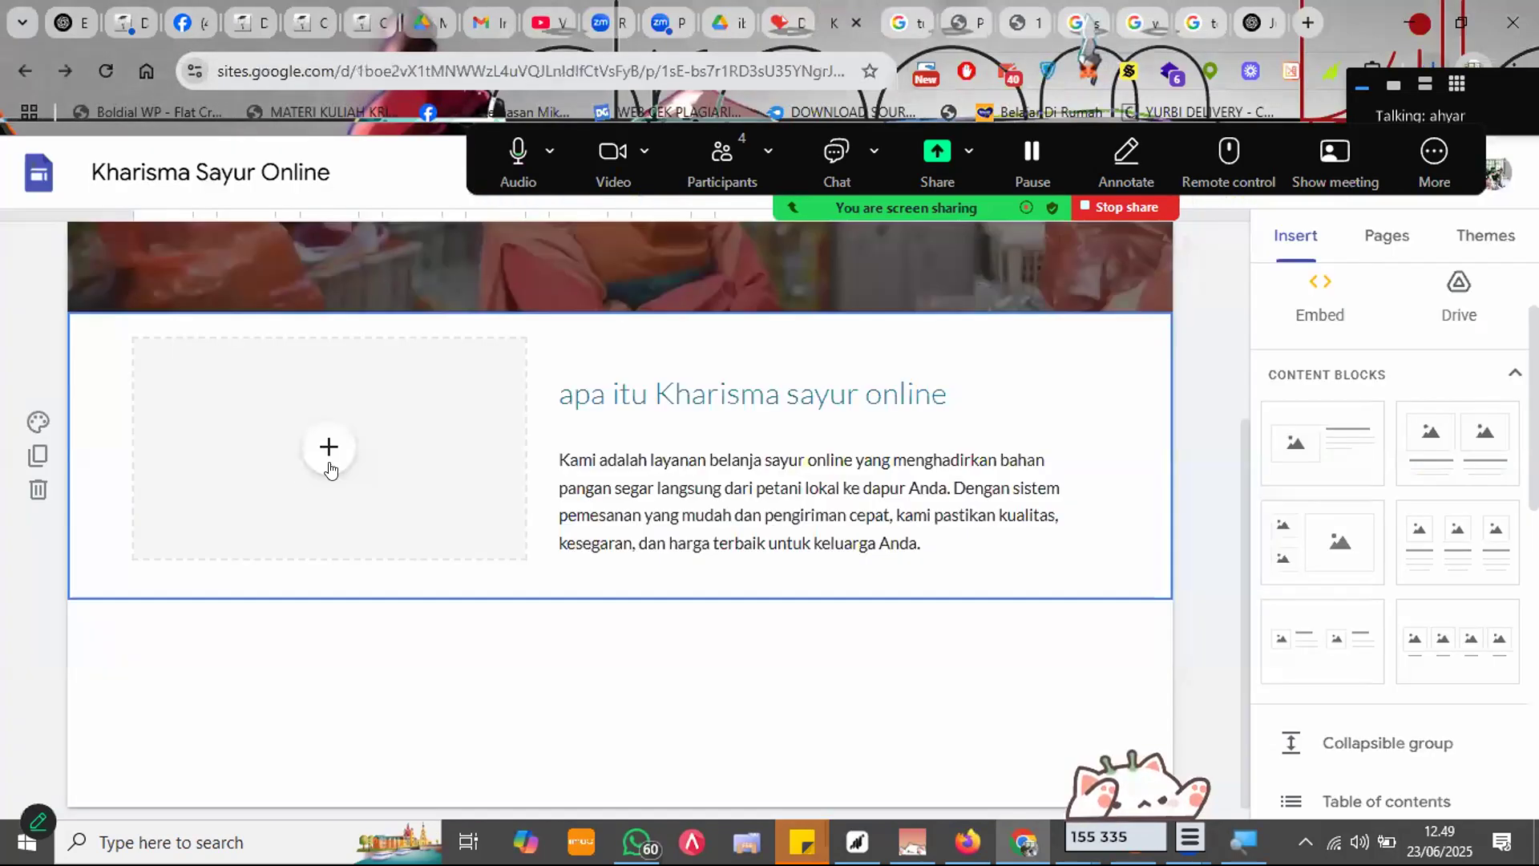
left_click(329, 447)
left_click(407, 522)
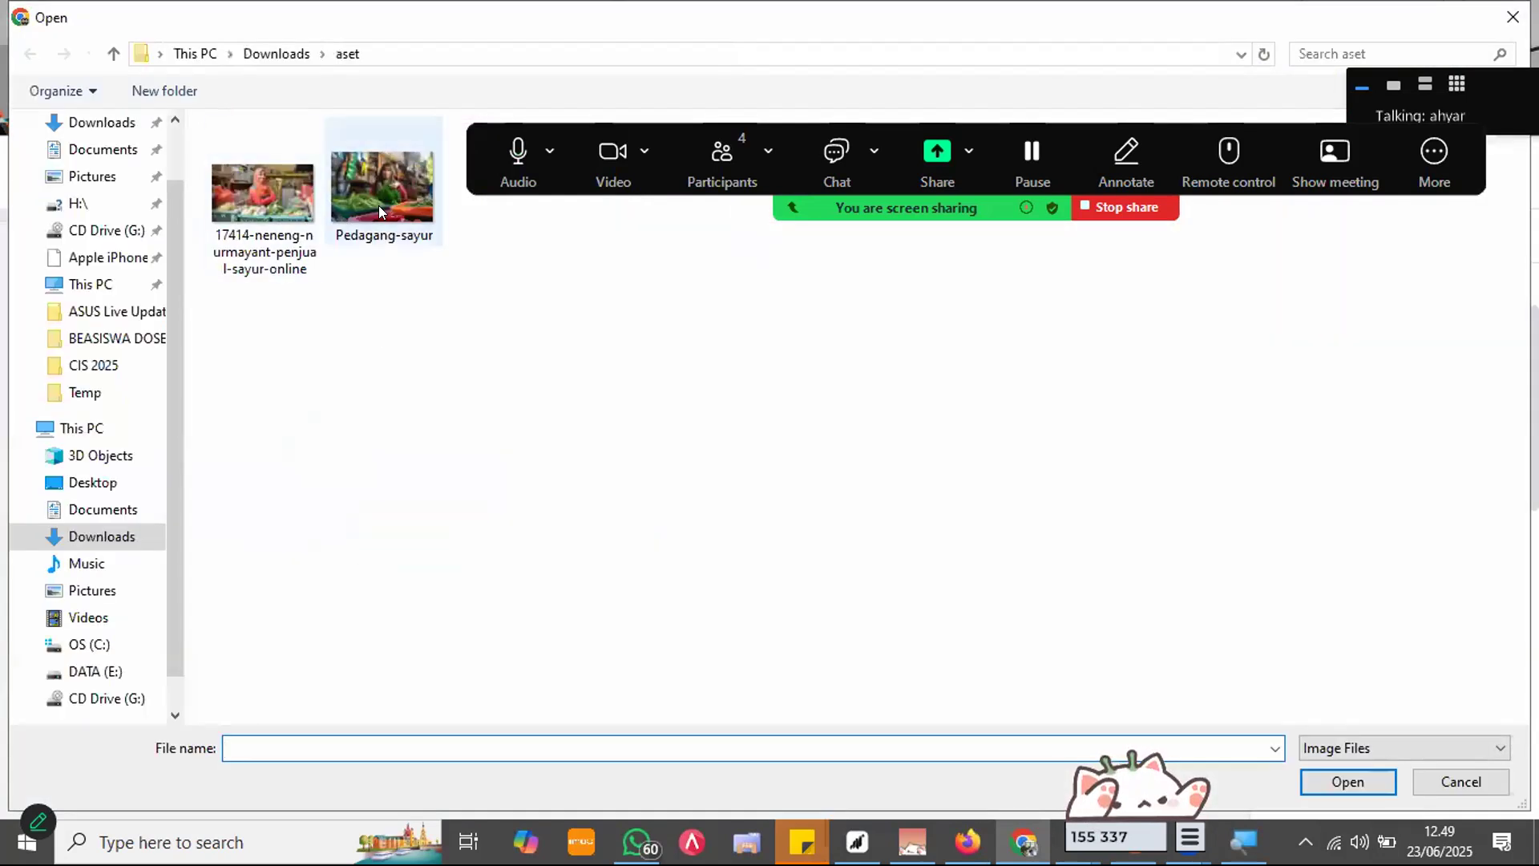
left_click(369, 220)
key("Return")
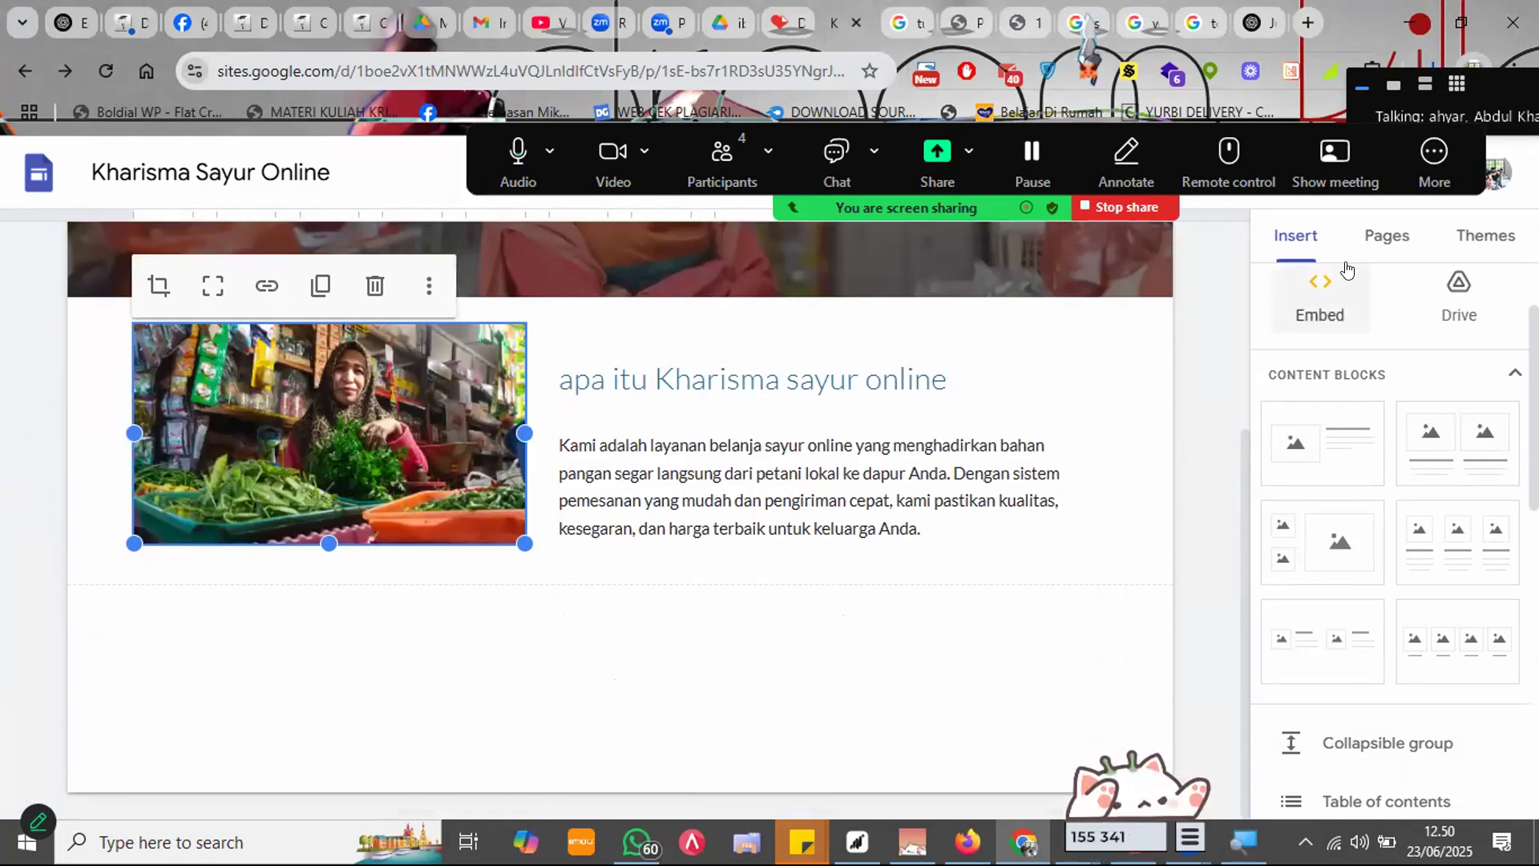
scroll(1380, 482, "up", 2)
left_click(1320, 317)
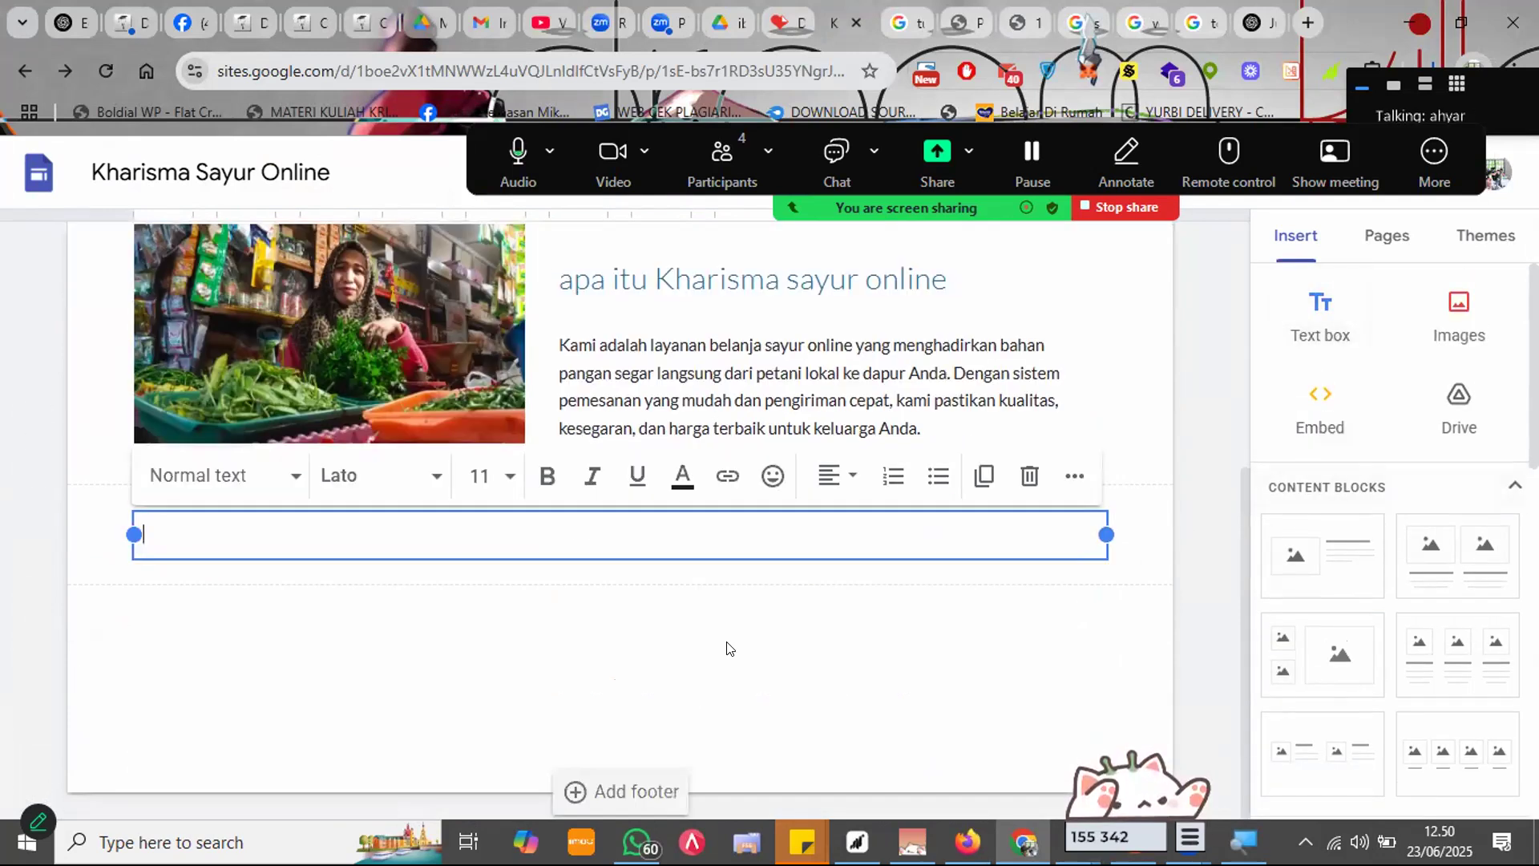
Step: Add bold, centred 'ORDER DIBAWAH INI' text and give its section a grey background
type("ORDER DIBAWAH INI")
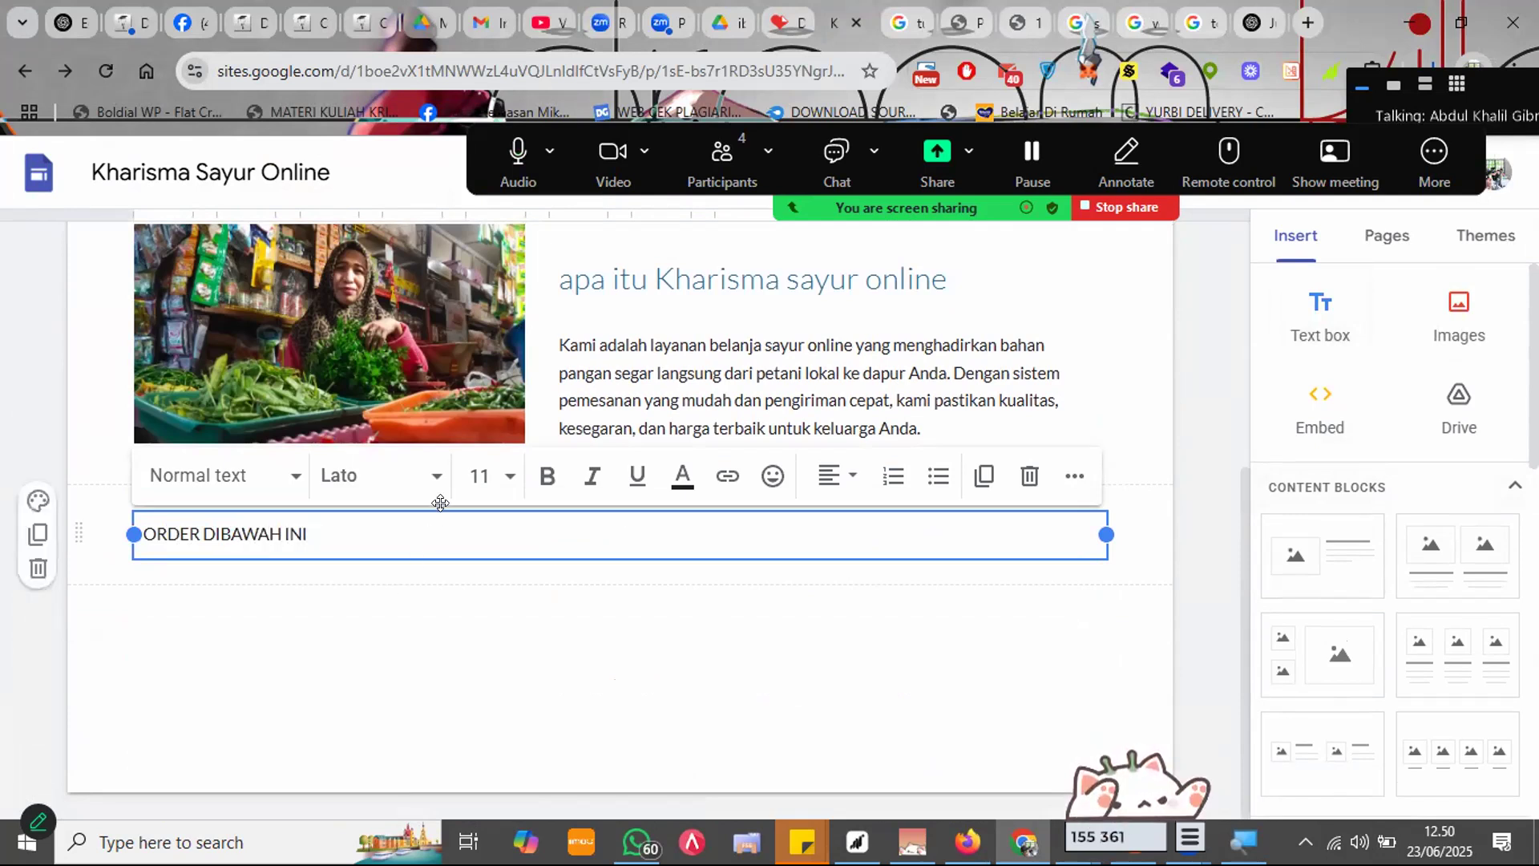
key("ctrl+a")
left_click(532, 493)
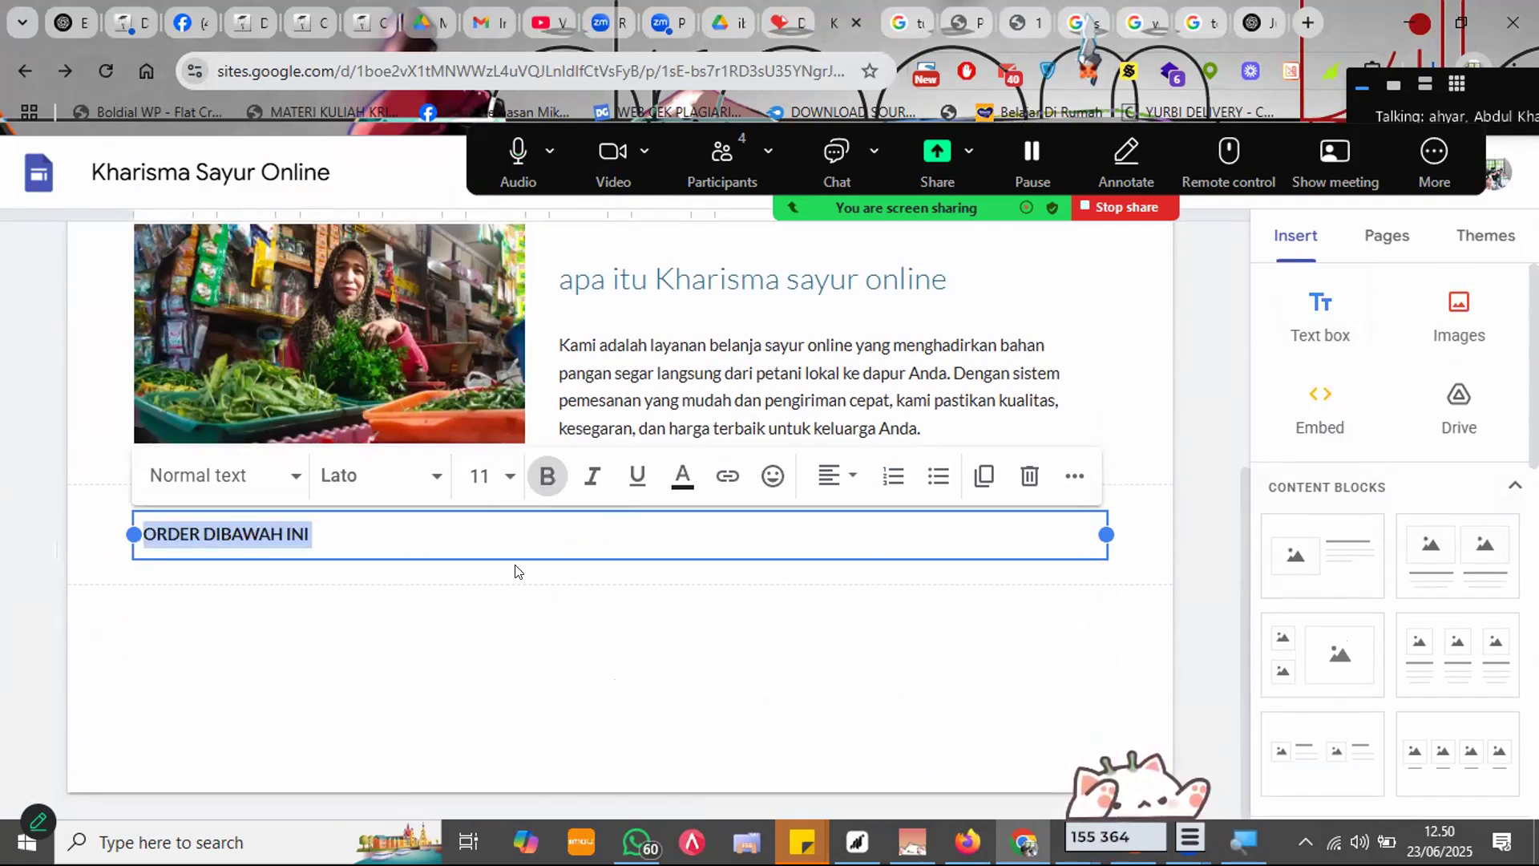
left_click(836, 476)
left_click(829, 595)
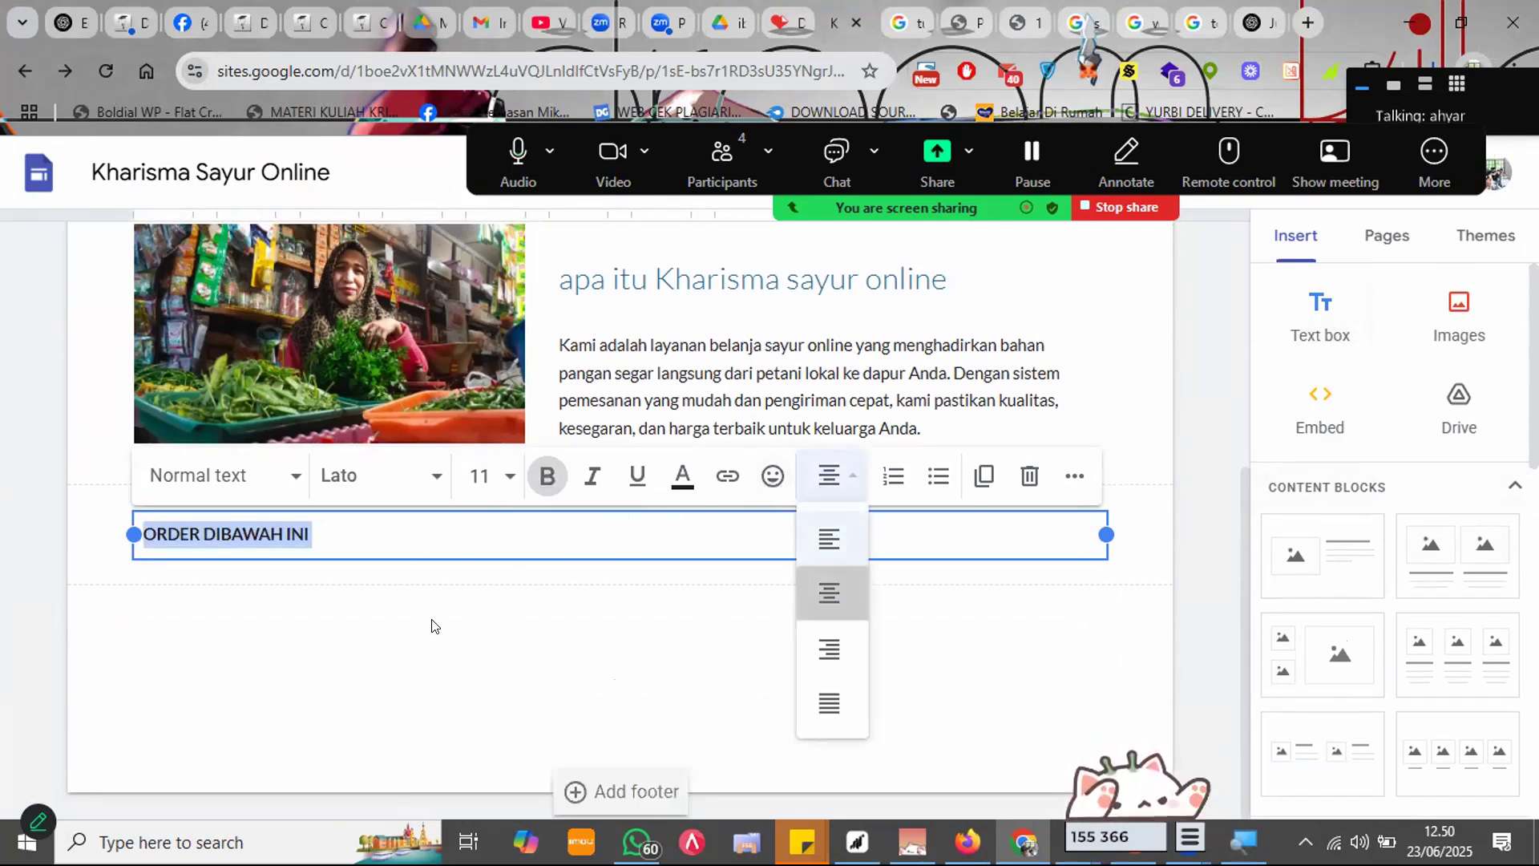
left_click(35, 505)
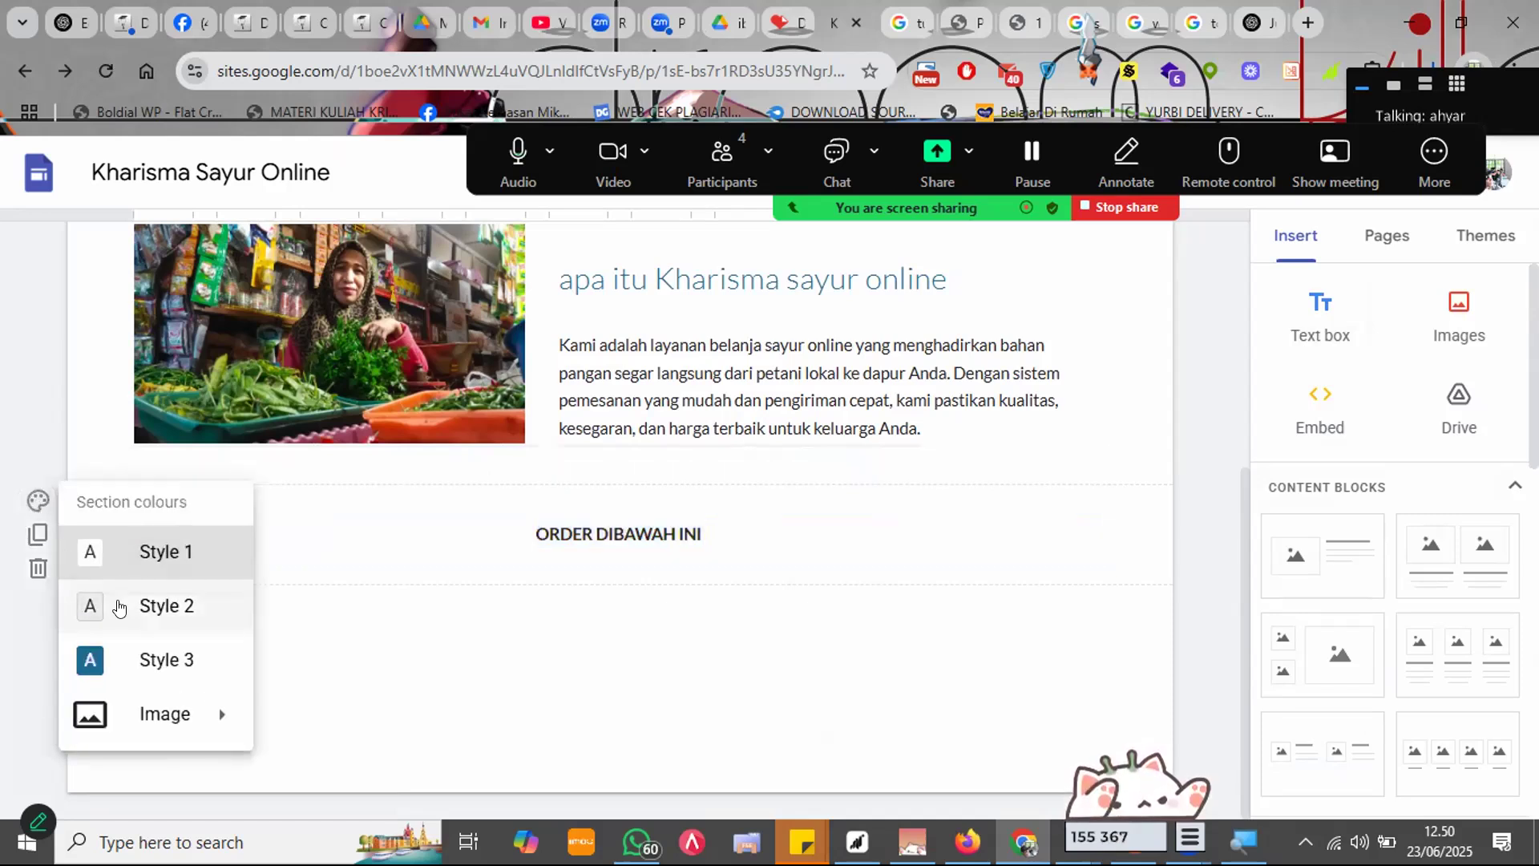
left_click(137, 607)
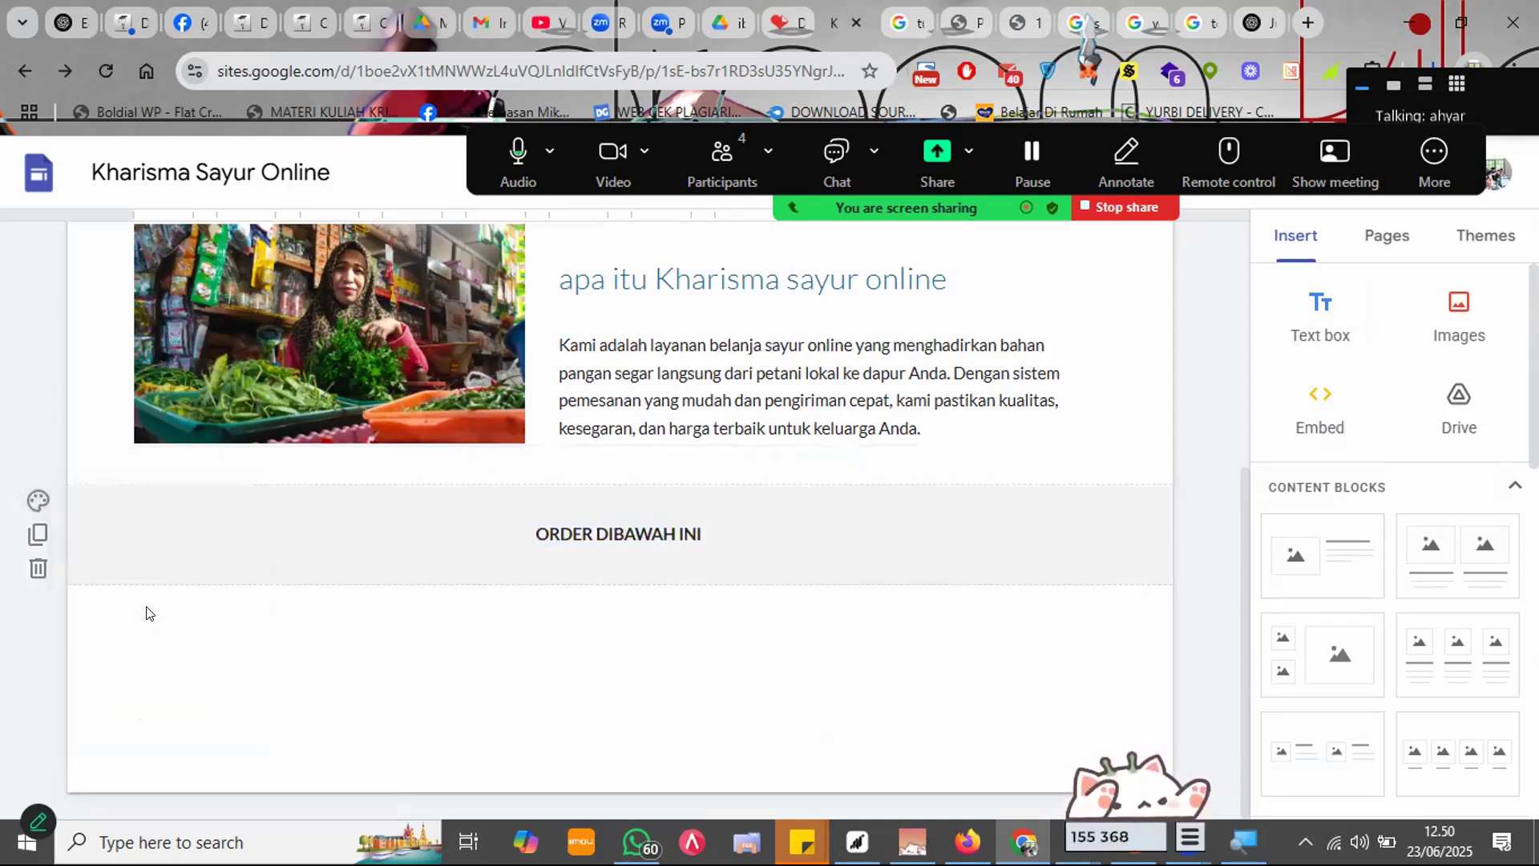
Step: Give the ORDER DIBAWAH INI section a dark blue background and add a three-image card block below it
left_click(42, 505)
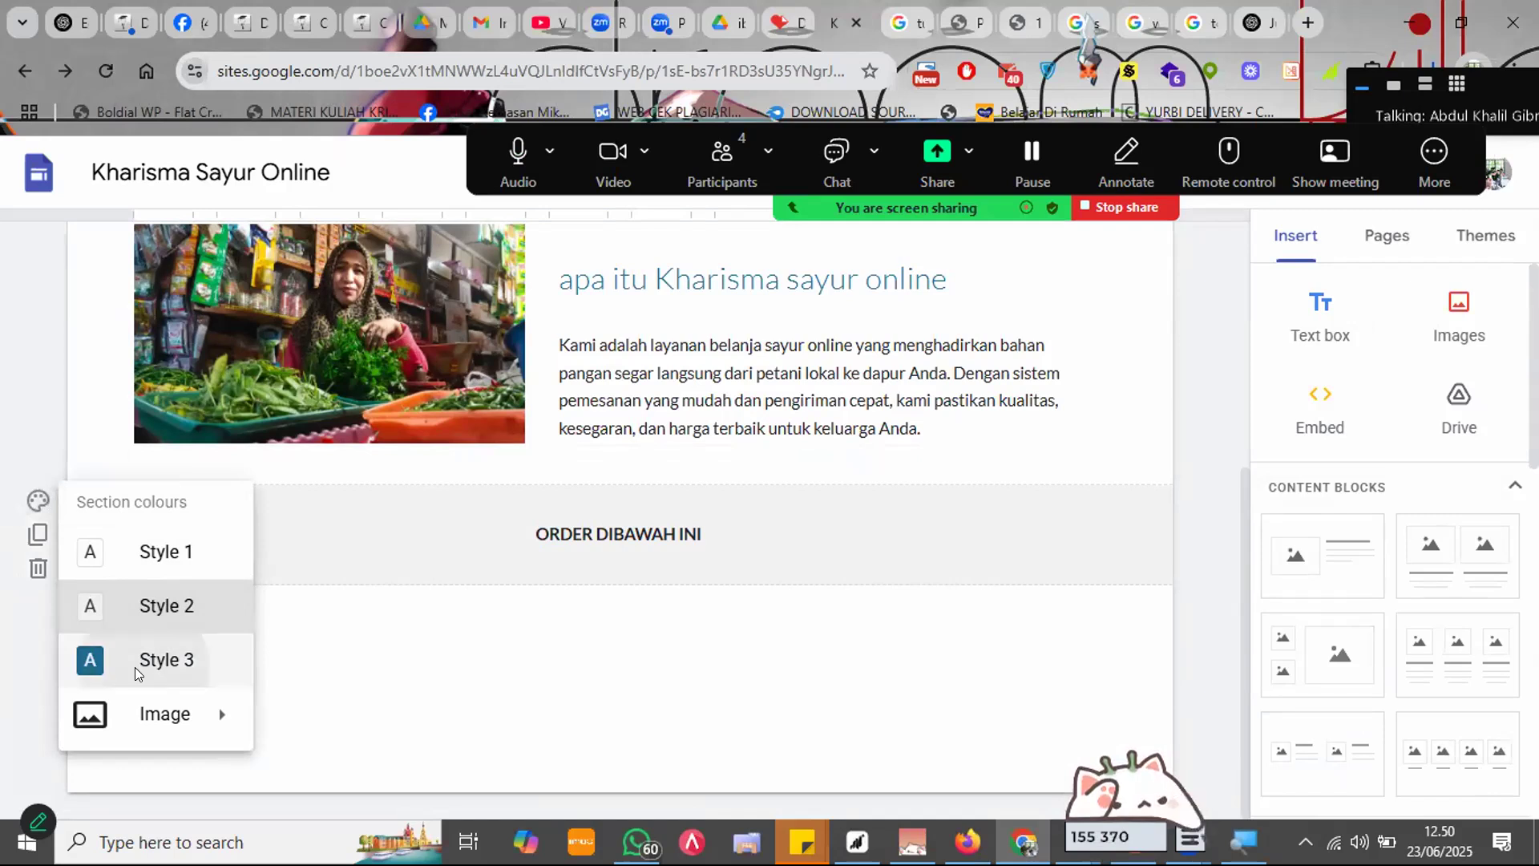
left_click(145, 667)
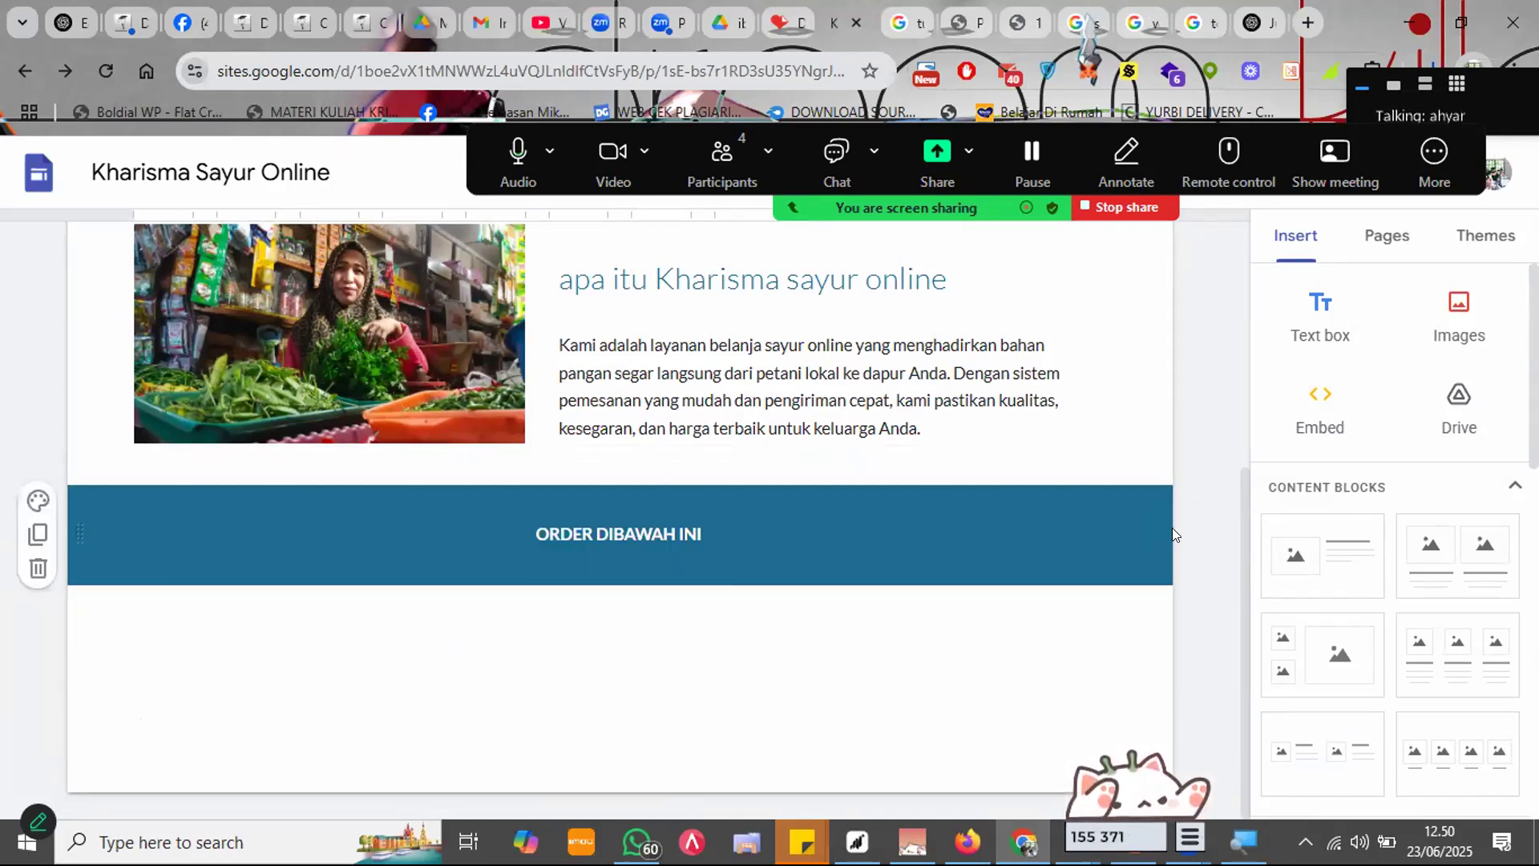
scroll(1363, 457, "down", 3)
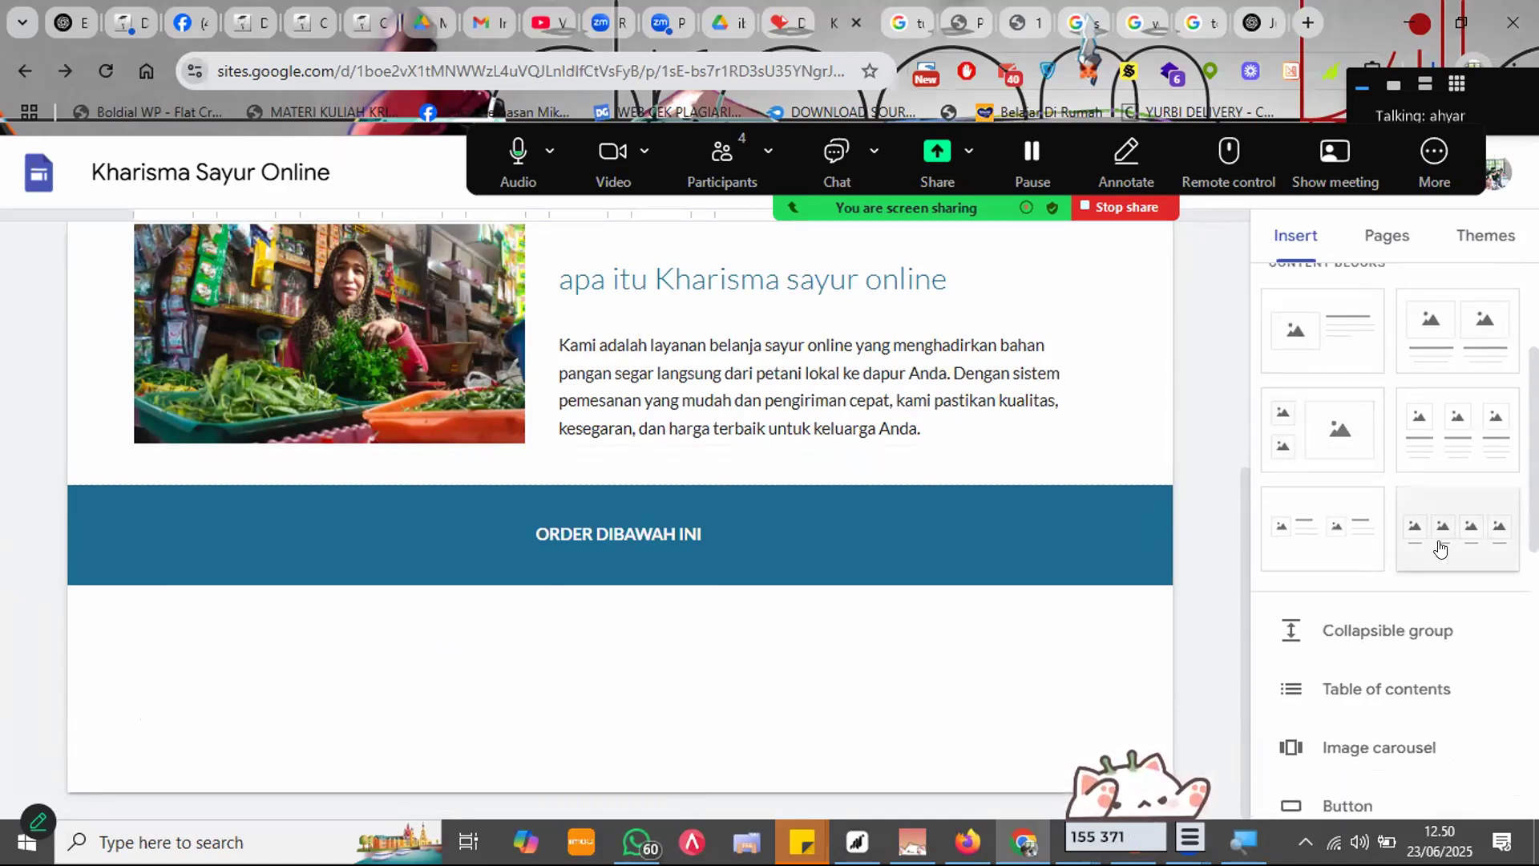
left_click(1474, 423)
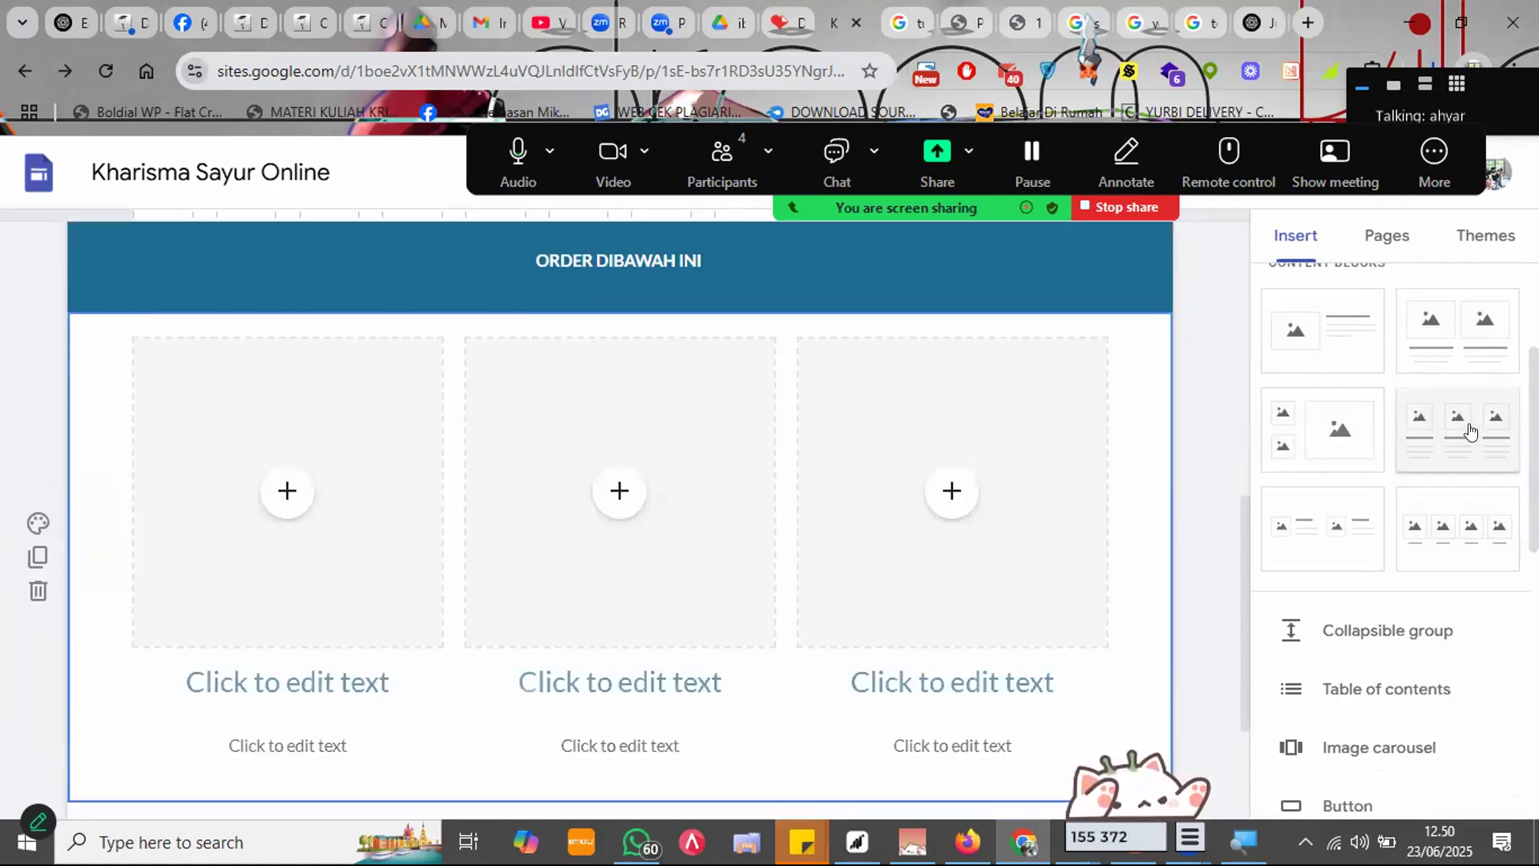
scroll(1450, 457, "down", 1)
scroll(1450, 457, "up", 3)
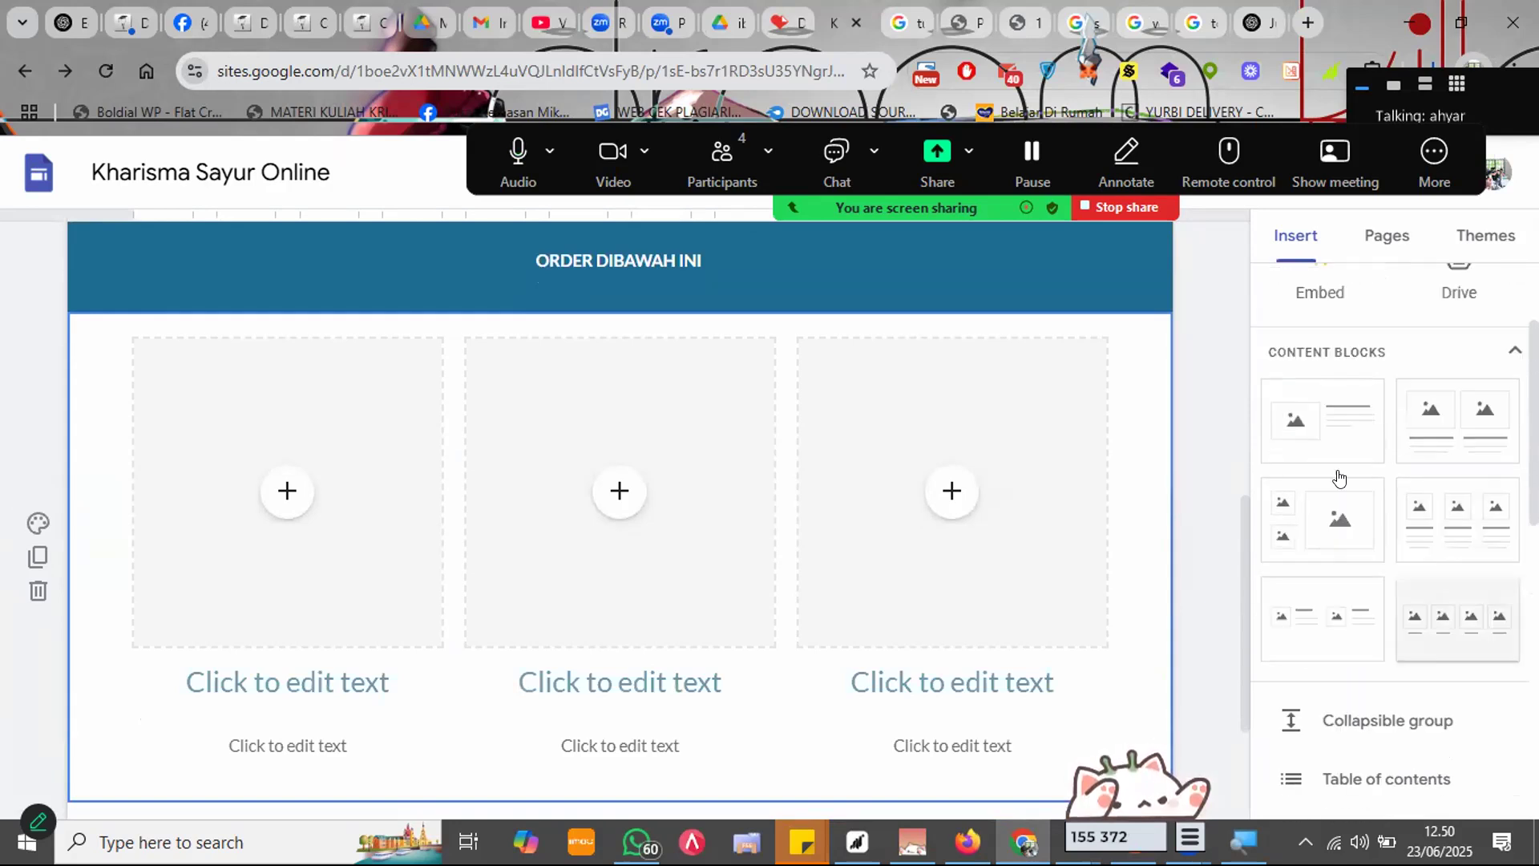
Step: Save a sawi photo from the Google Images results
left_click(1069, 8)
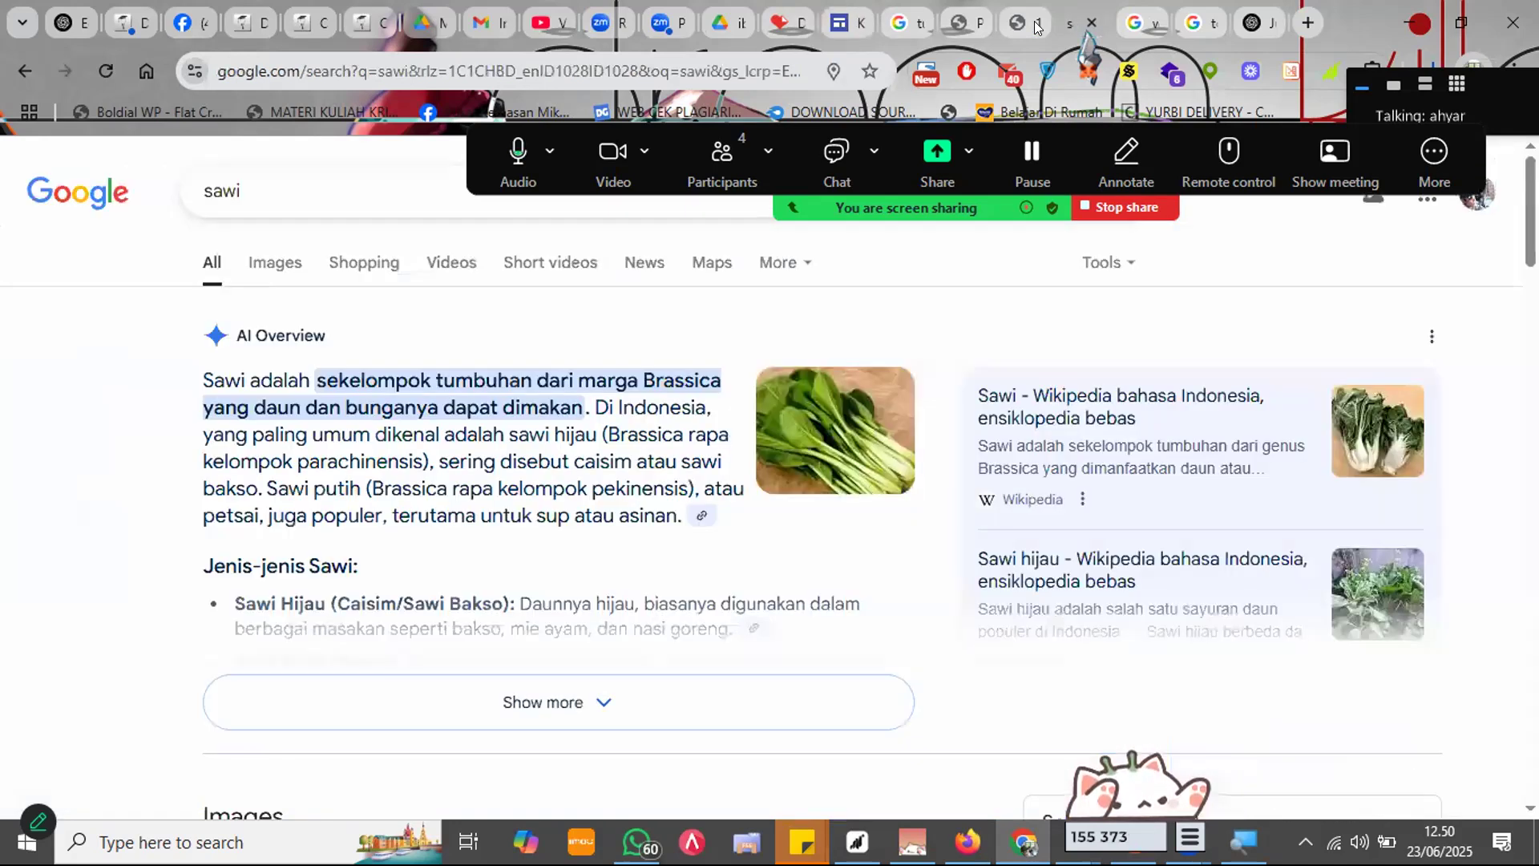
left_click(282, 264)
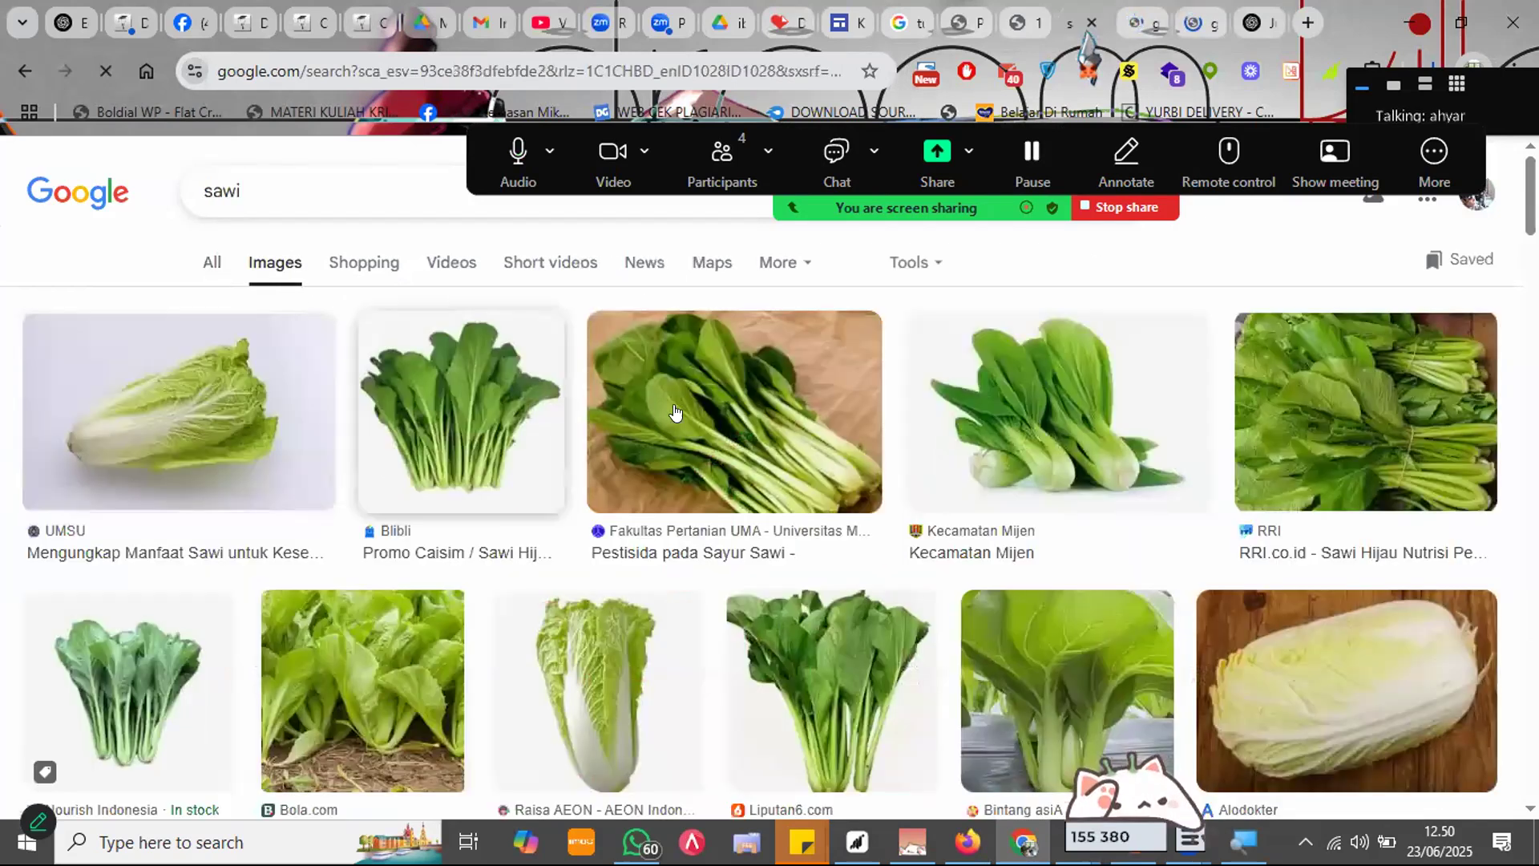
right_click(679, 408)
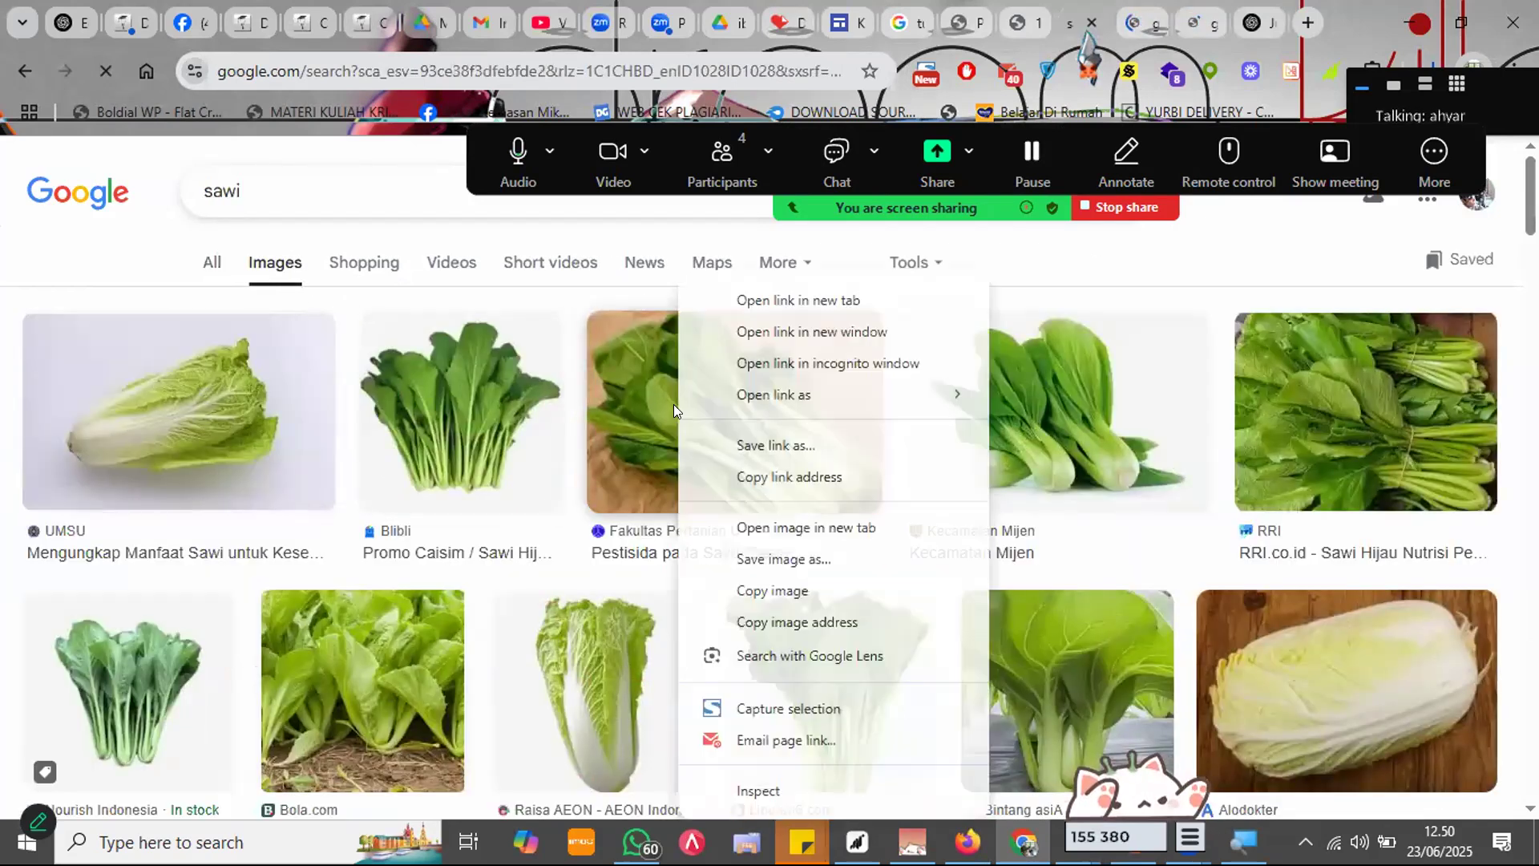
left_click(766, 560)
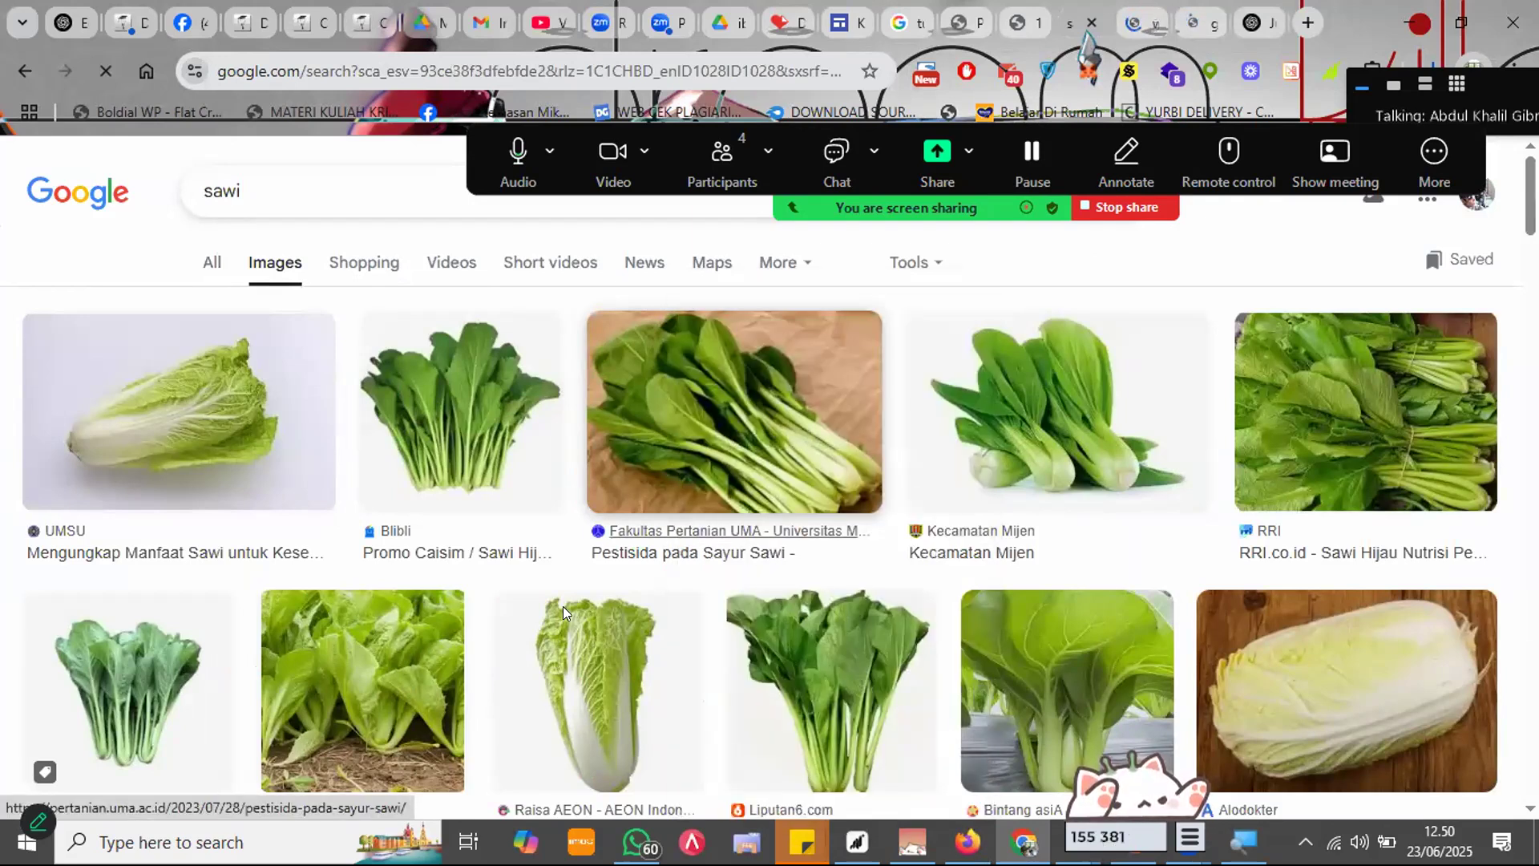
key("Return")
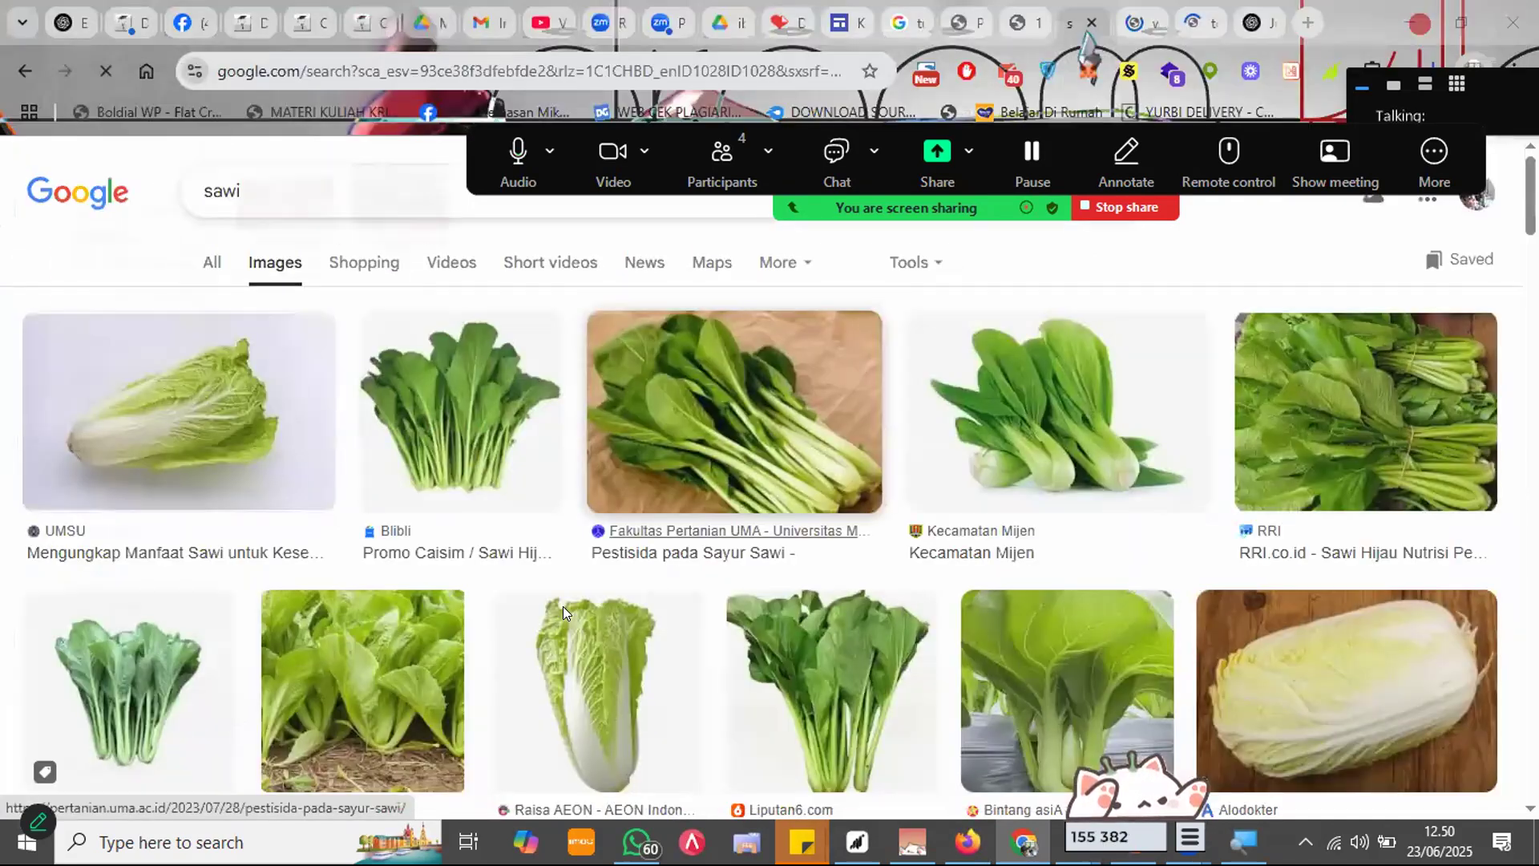
Step: Save a carrot photo and a tomato vine photo from their image results
left_click(1130, 16)
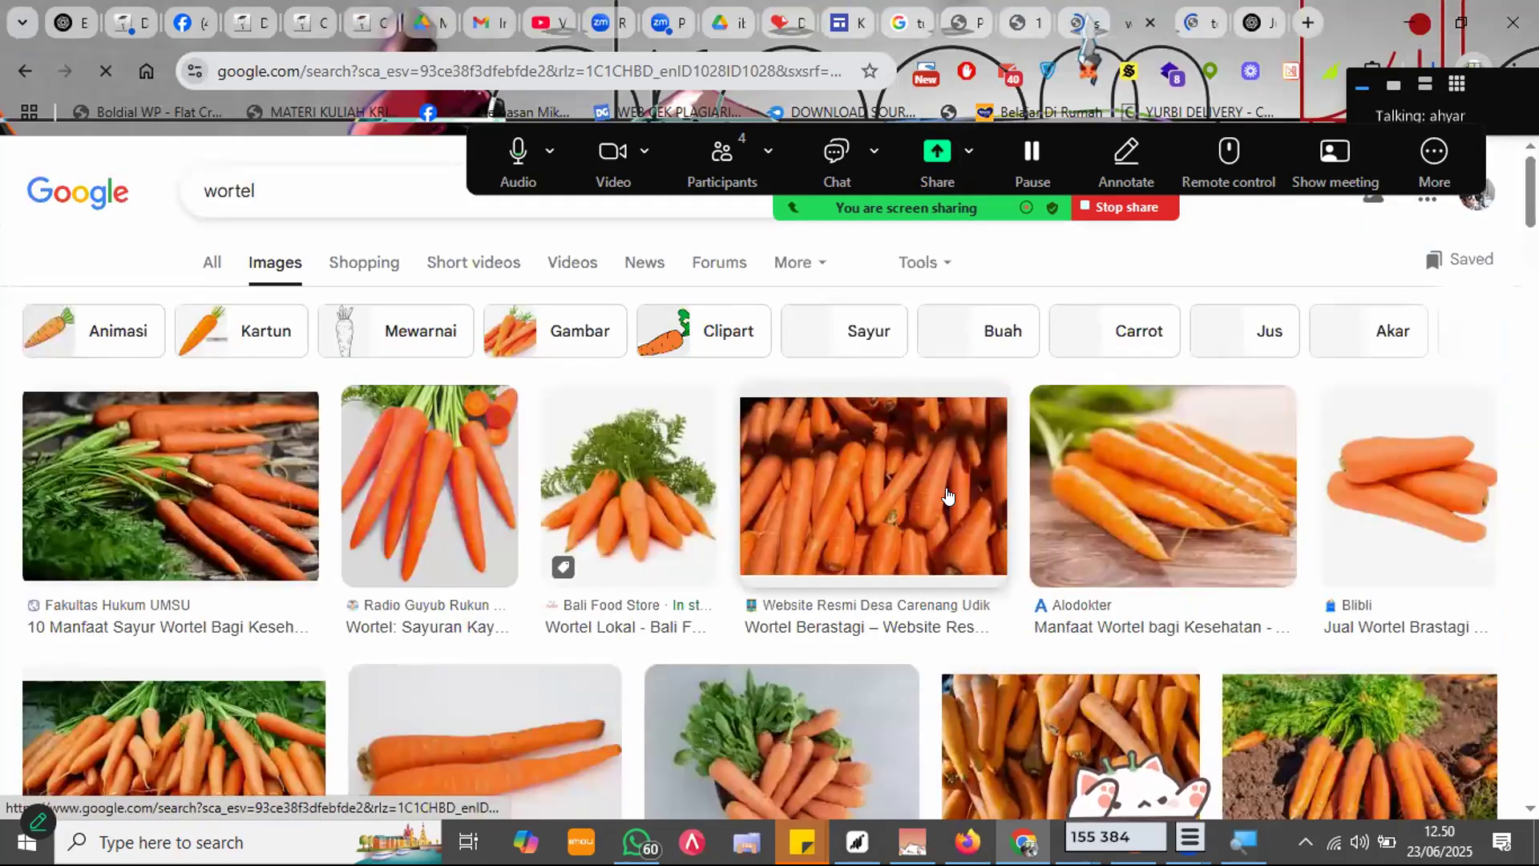
right_click(198, 477)
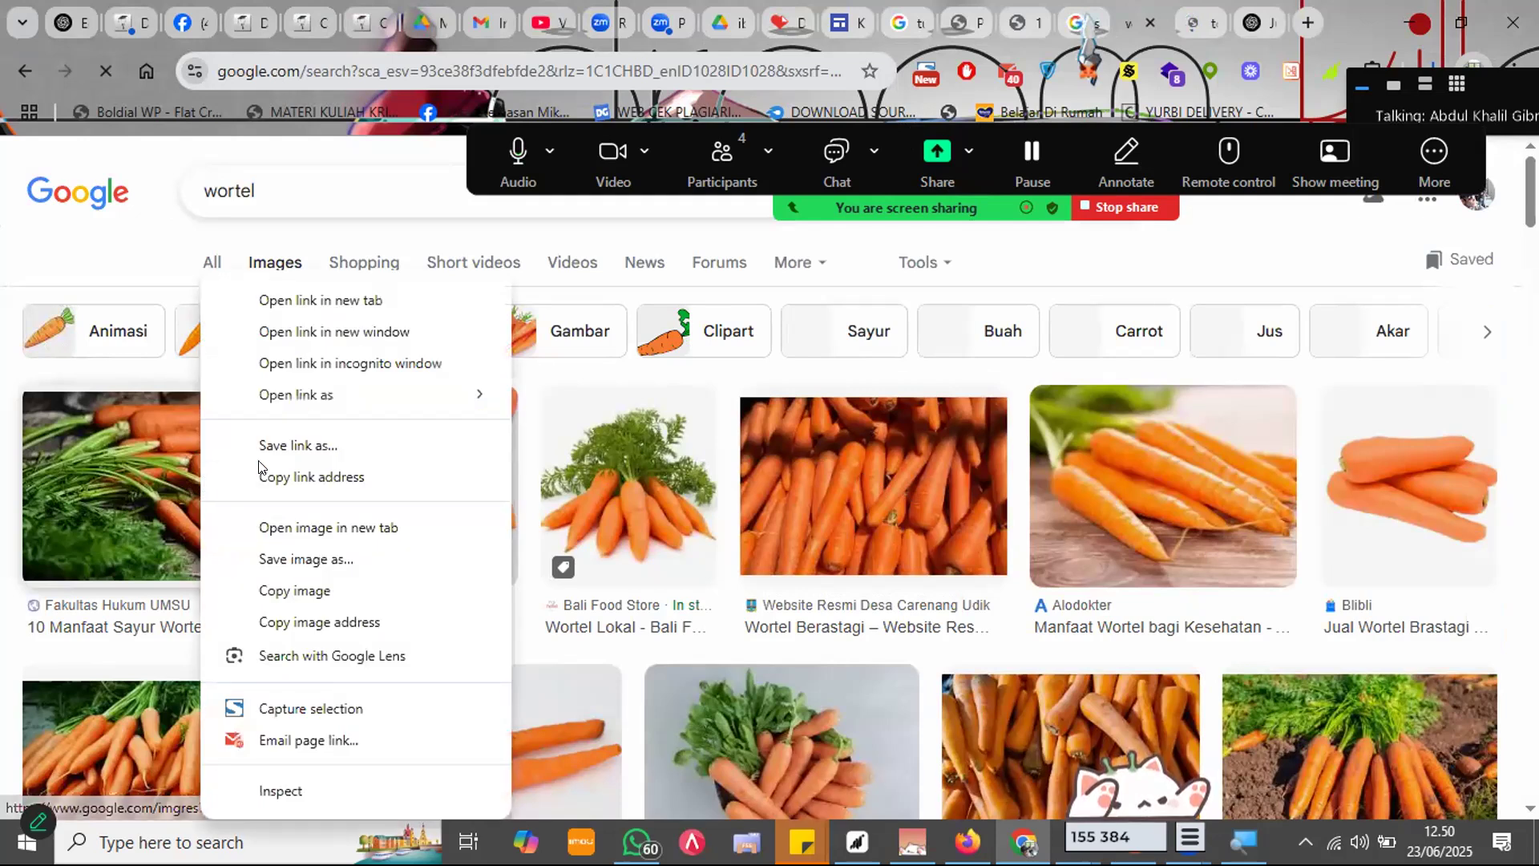
left_click(320, 559)
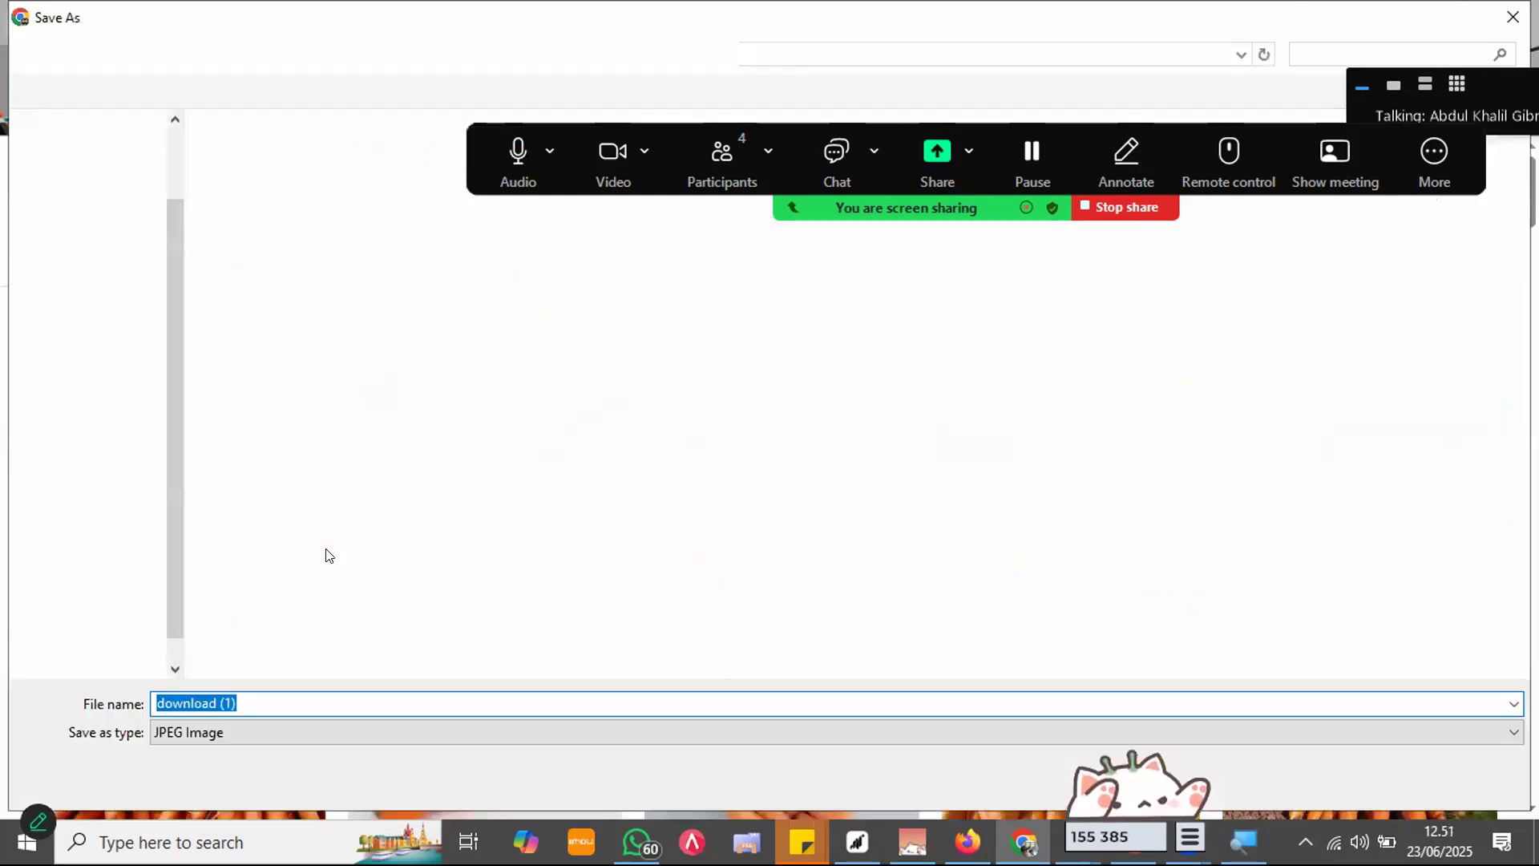
key("Return")
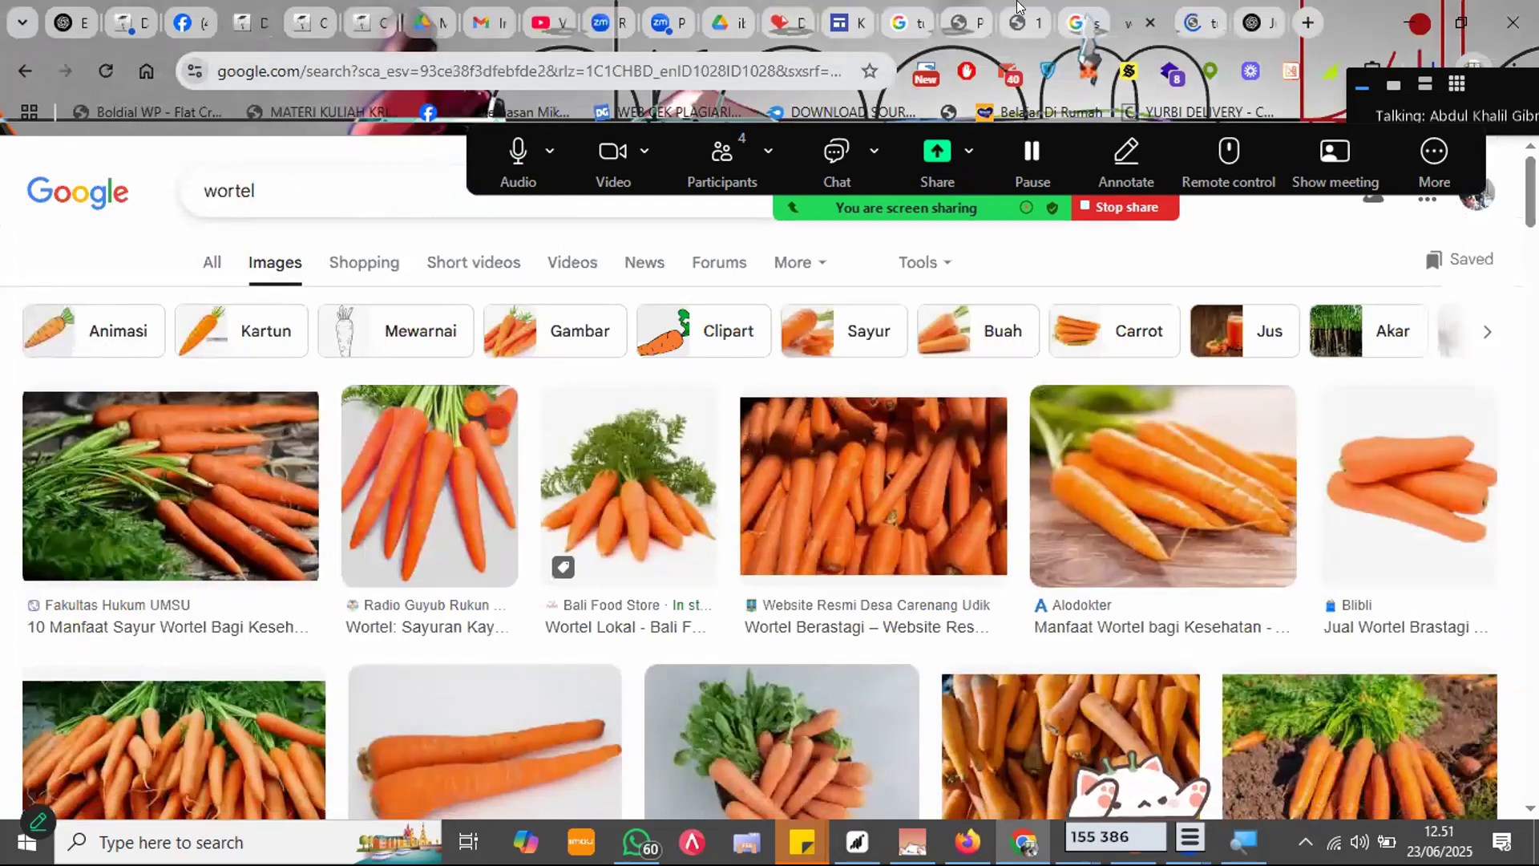
left_click(1192, 11)
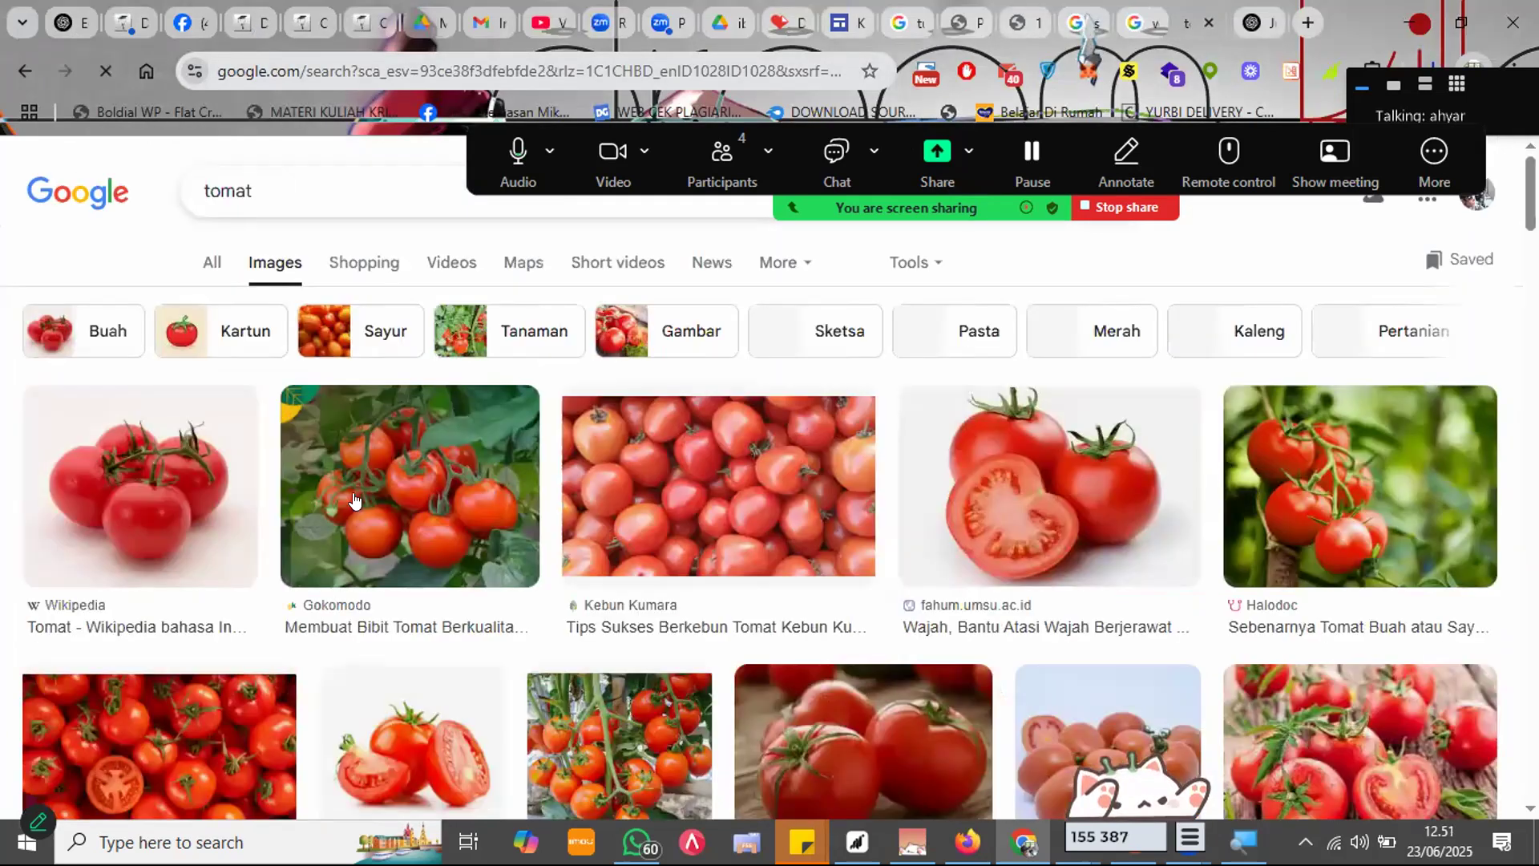
right_click(355, 501)
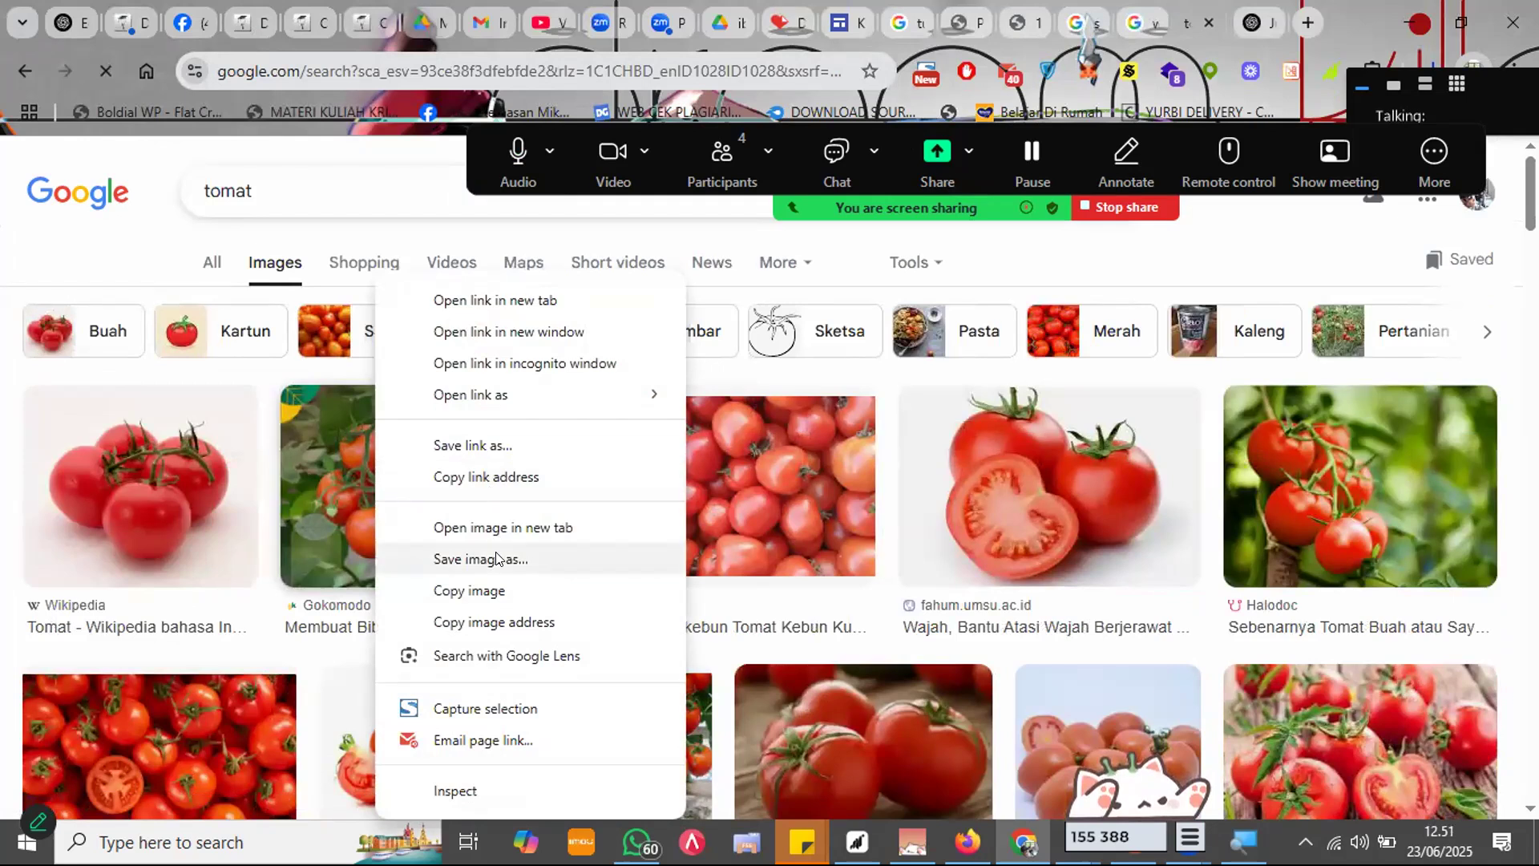
left_click(497, 557)
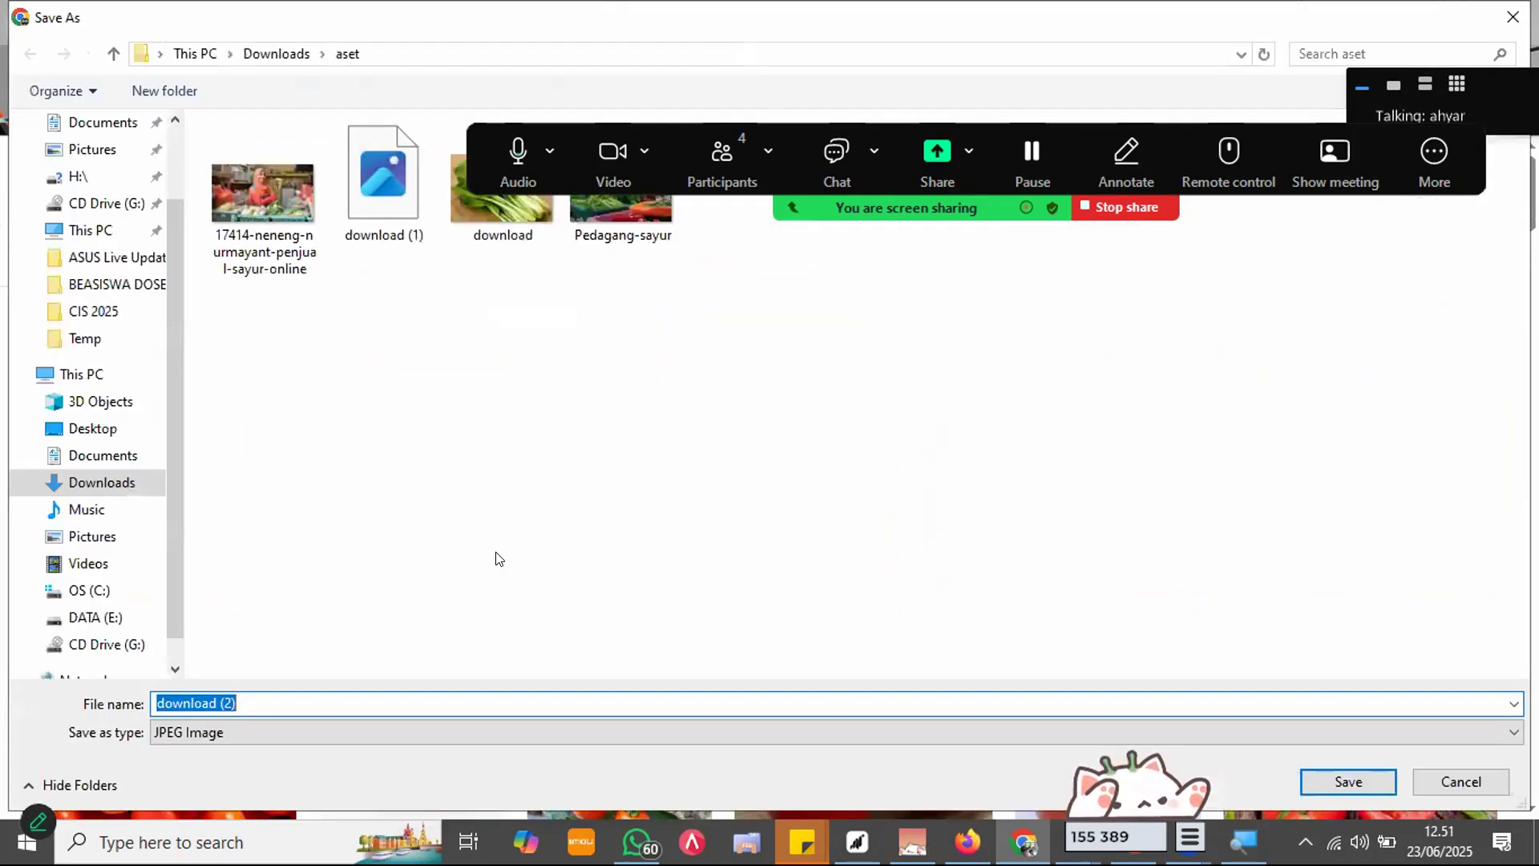
key("Return")
Step: Close the finished image search tabs and return to the Kharisma Sayur Online site editor
left_click(1090, 31)
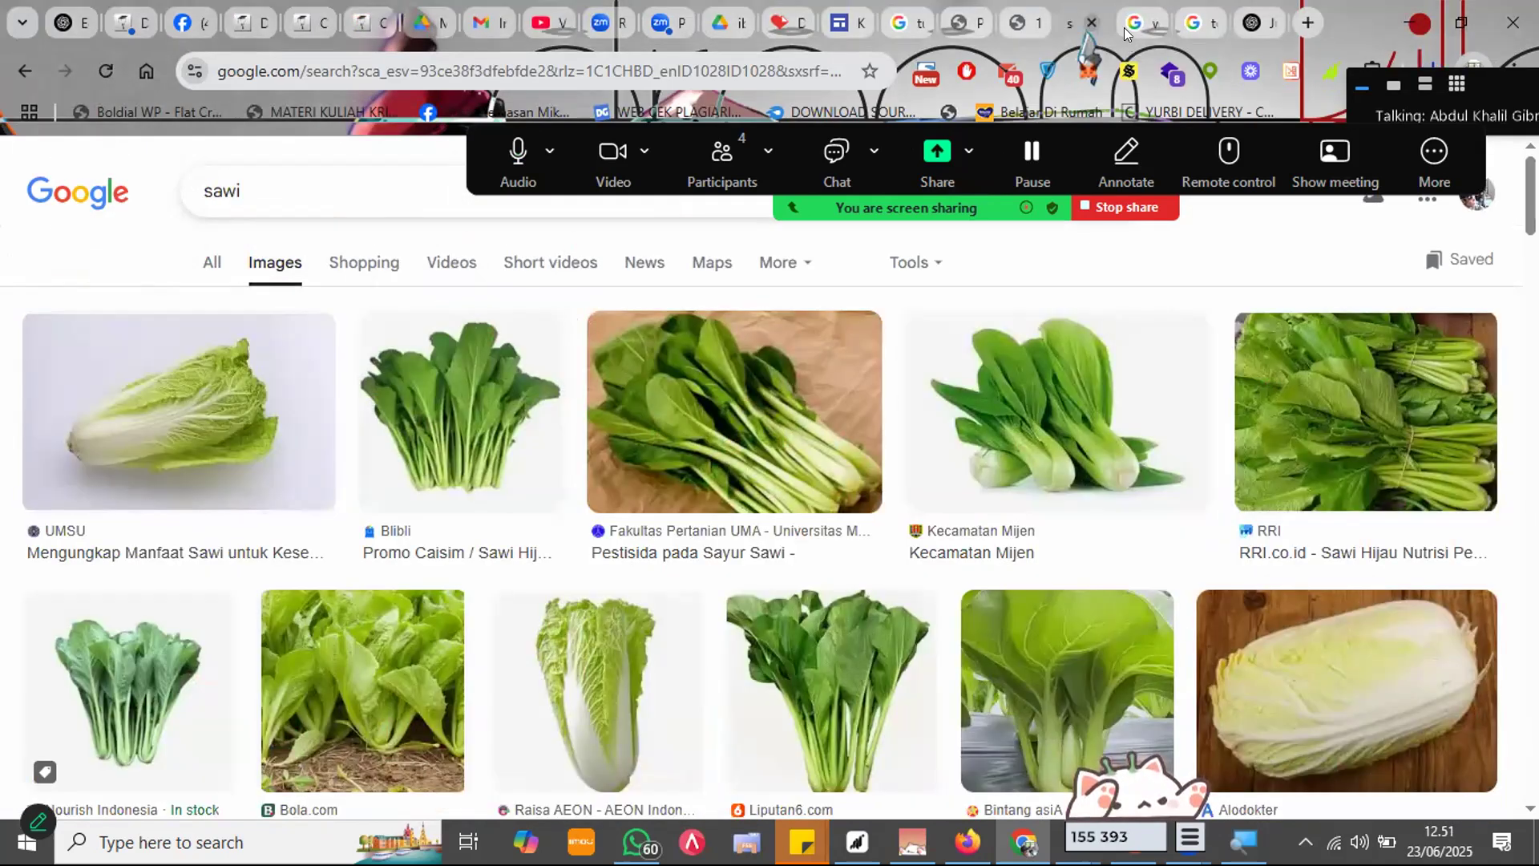
left_click(1092, 22)
left_click(1092, 23)
left_click(1092, 23)
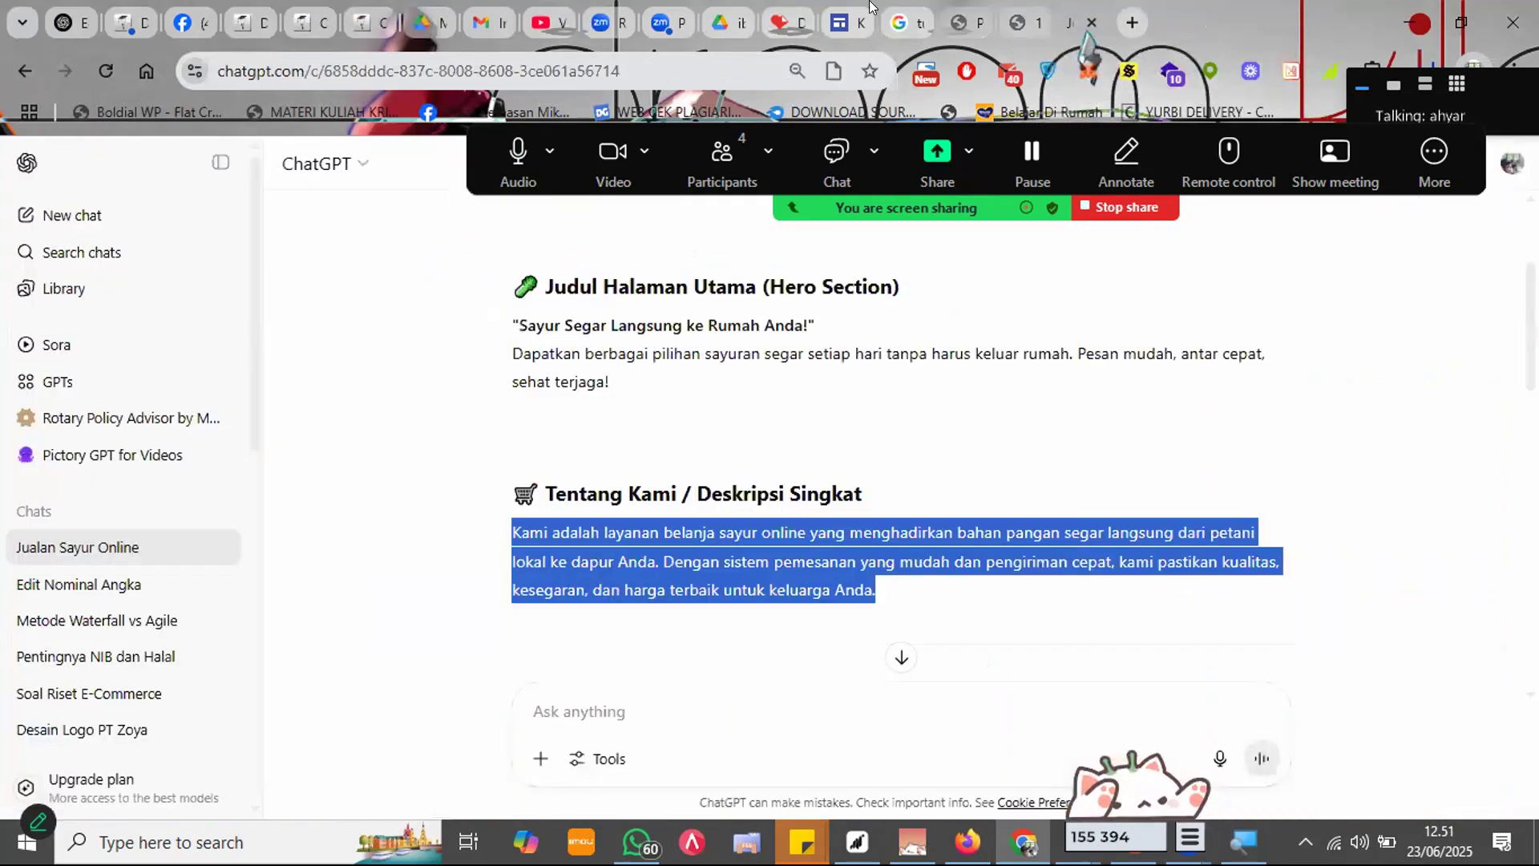
left_click(919, 20)
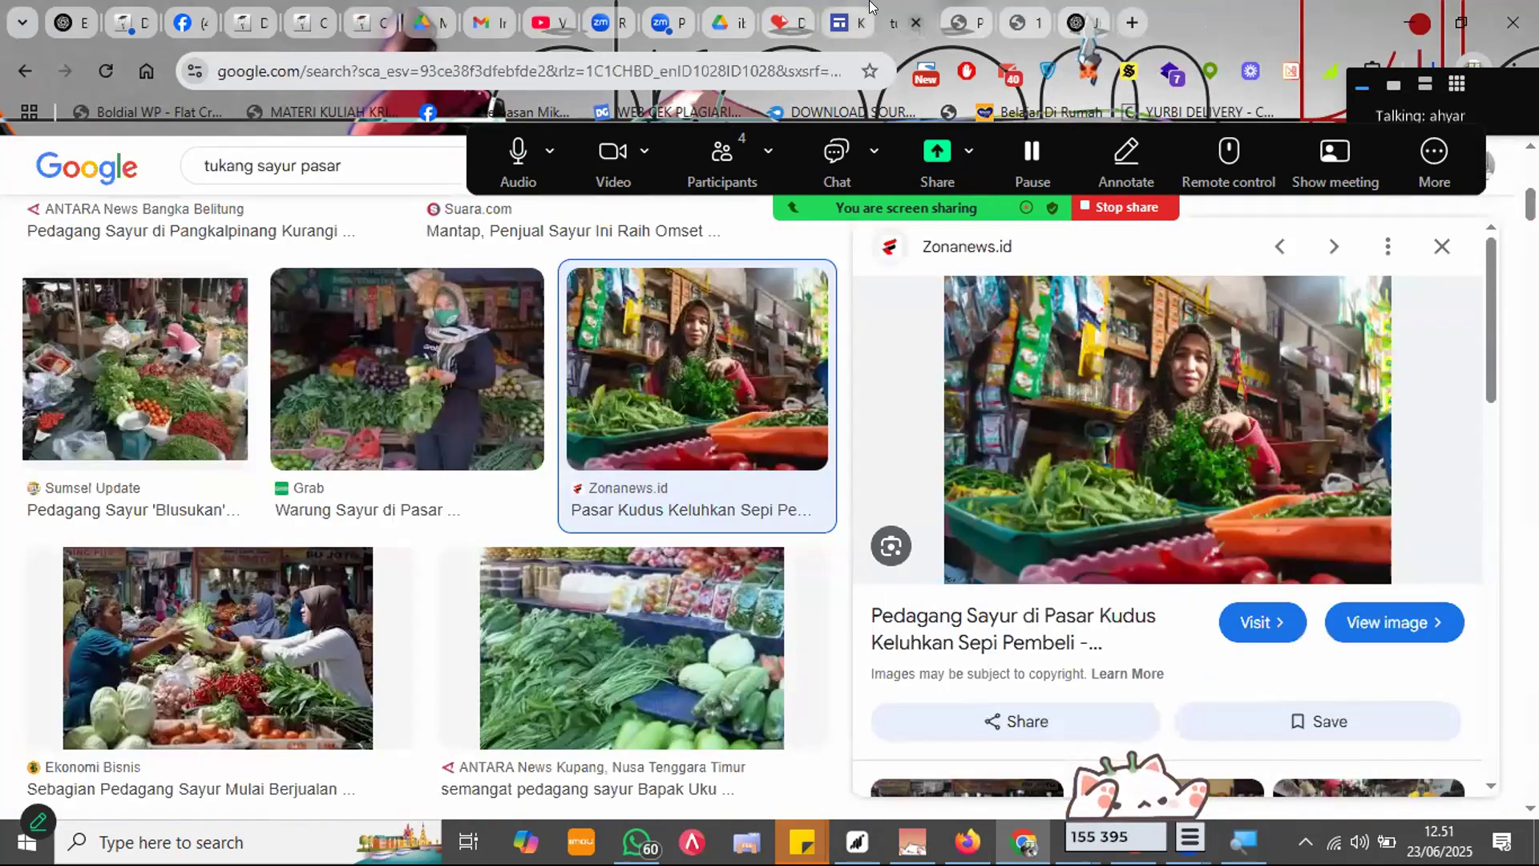
left_click(915, 23)
left_click(848, 22)
left_click(248, 482)
Step: Upload the tomato photo into the first card and the sawi photo into the second
left_click(286, 491)
left_click(297, 513)
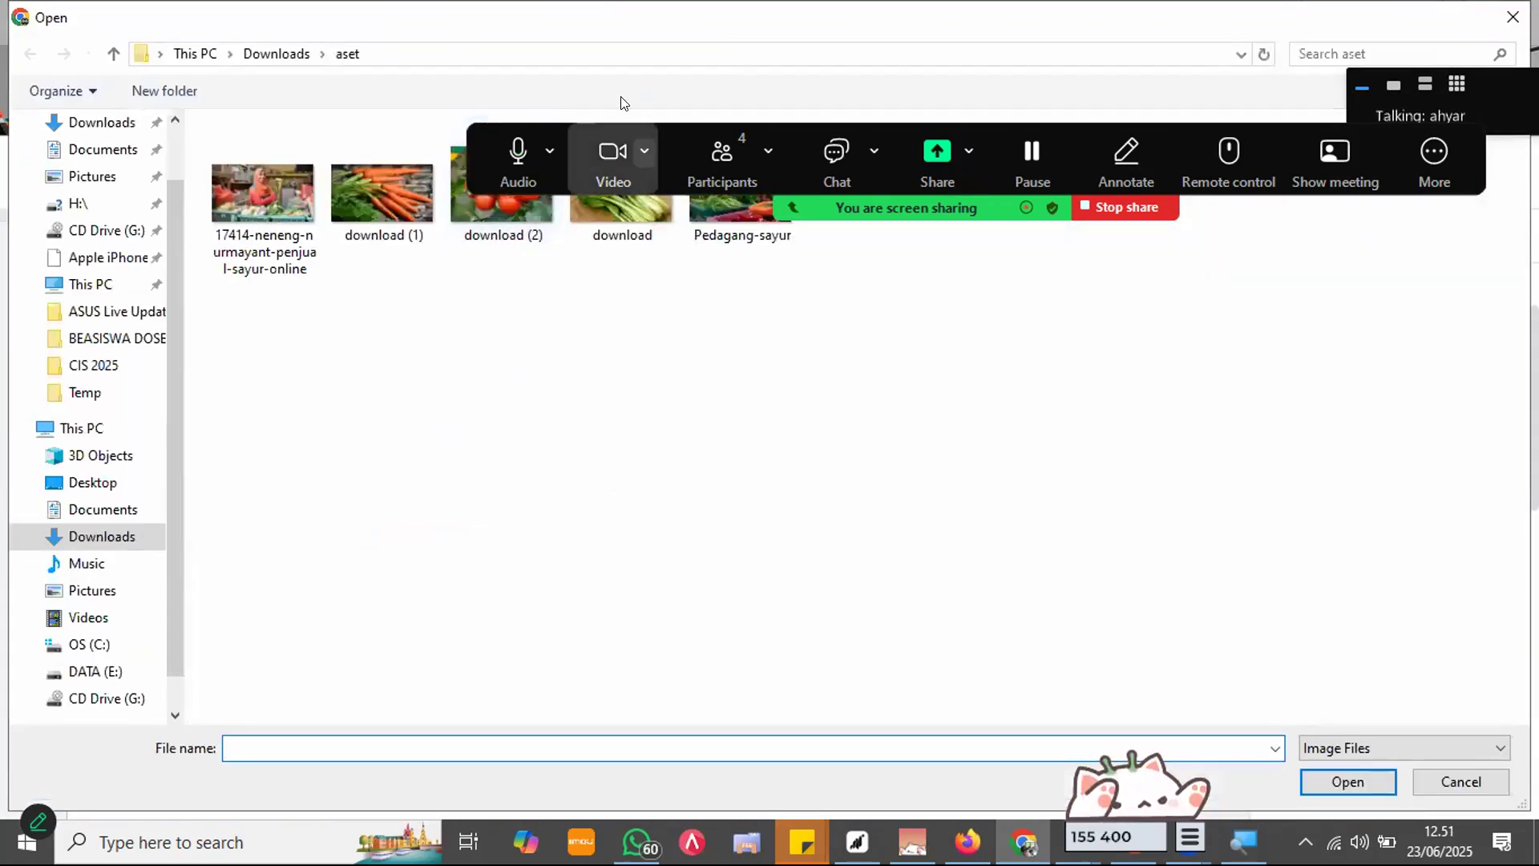
key("Escape")
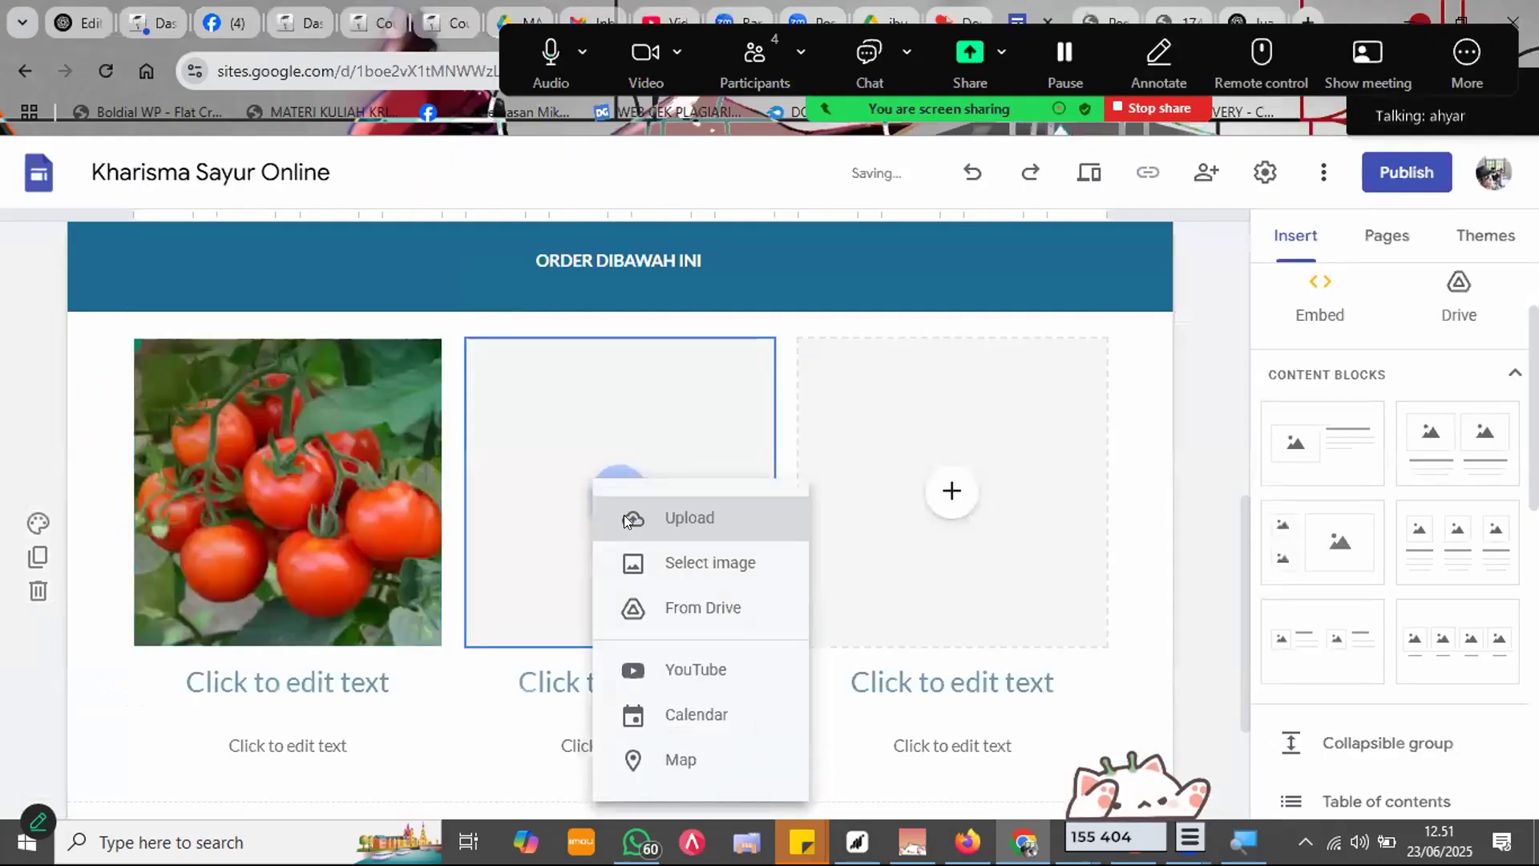
key("Escape")
left_click(619, 490)
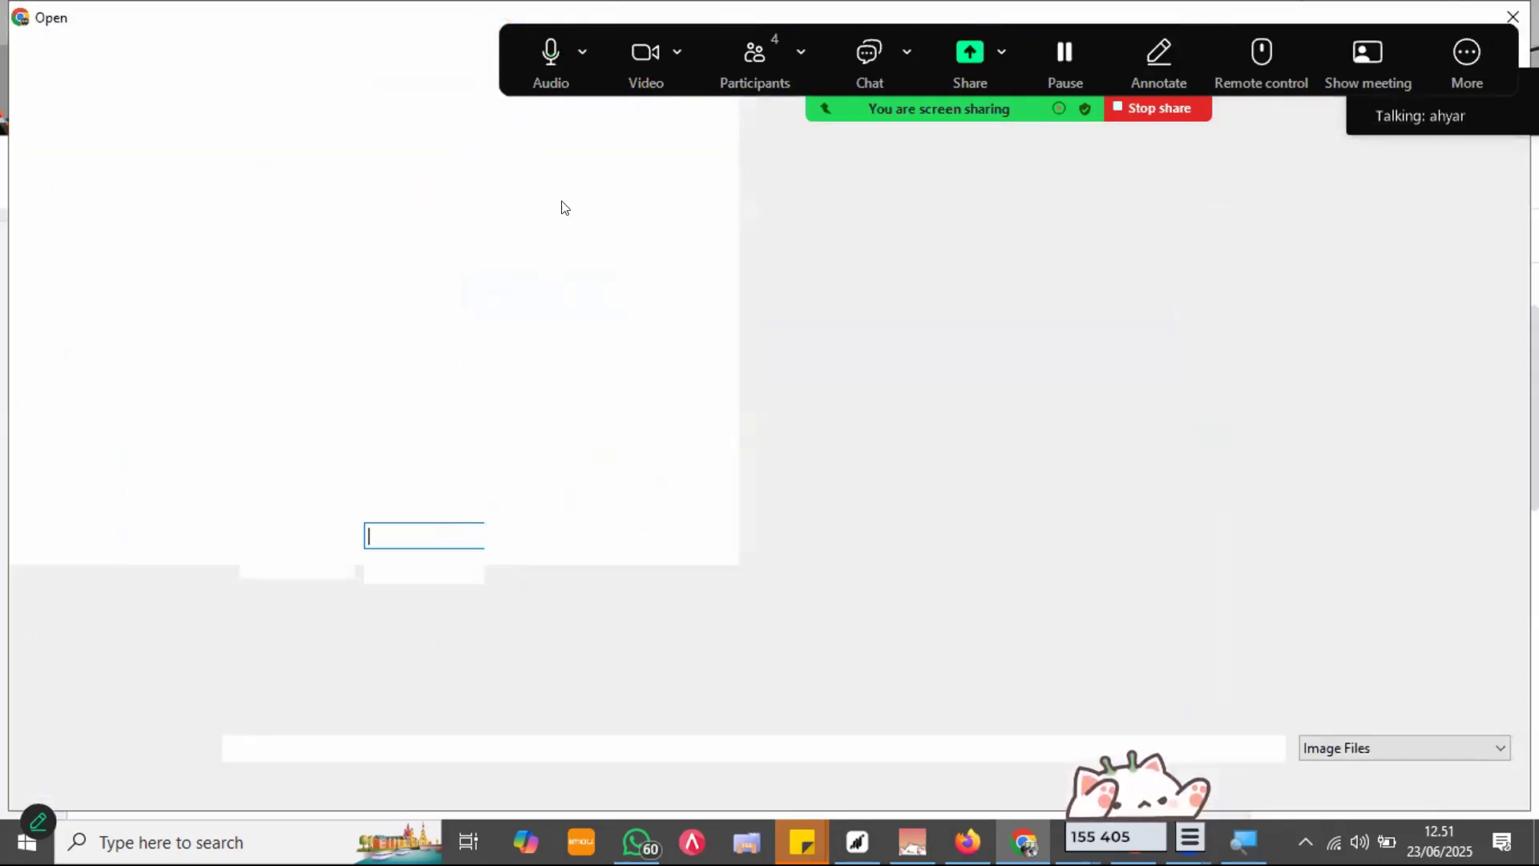
left_click(631, 188)
key("Return")
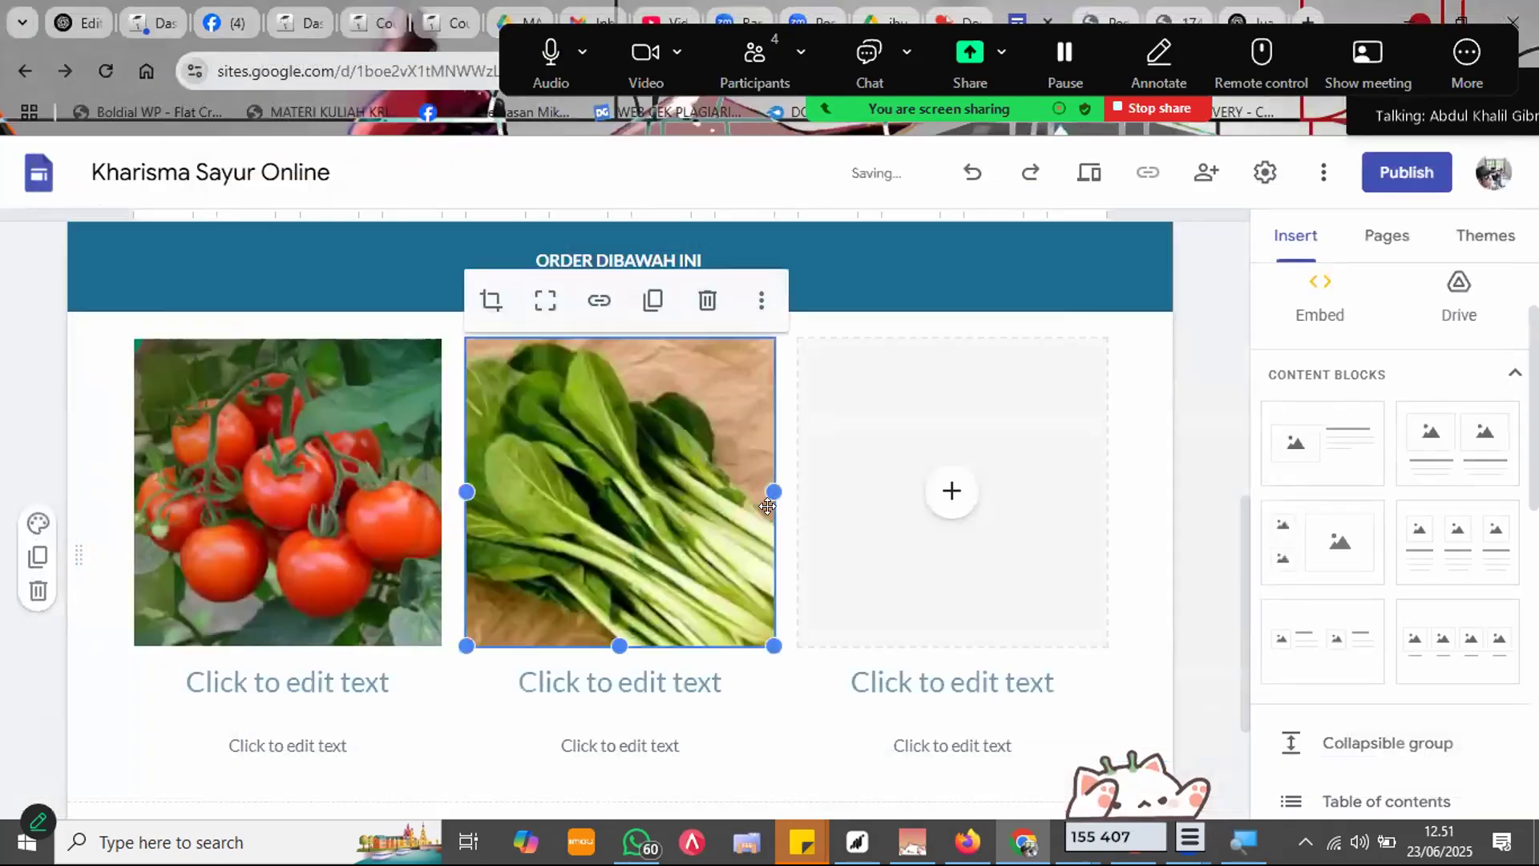
Step: Upload the carrot photo into the third card and type WORTEL as the first card's heading
left_click(952, 485)
left_click(948, 531)
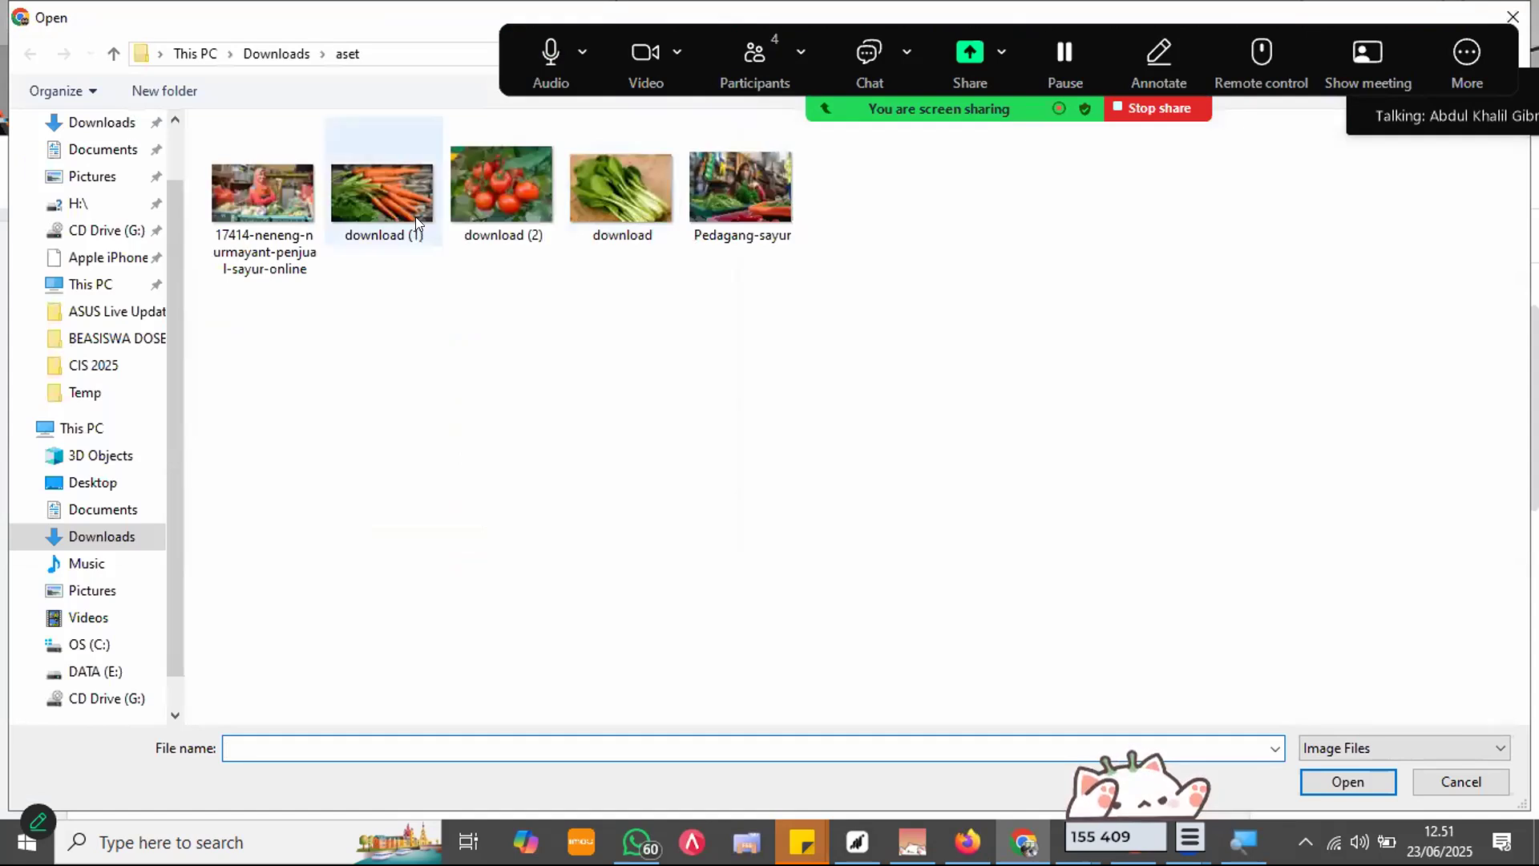
double_click(415, 216)
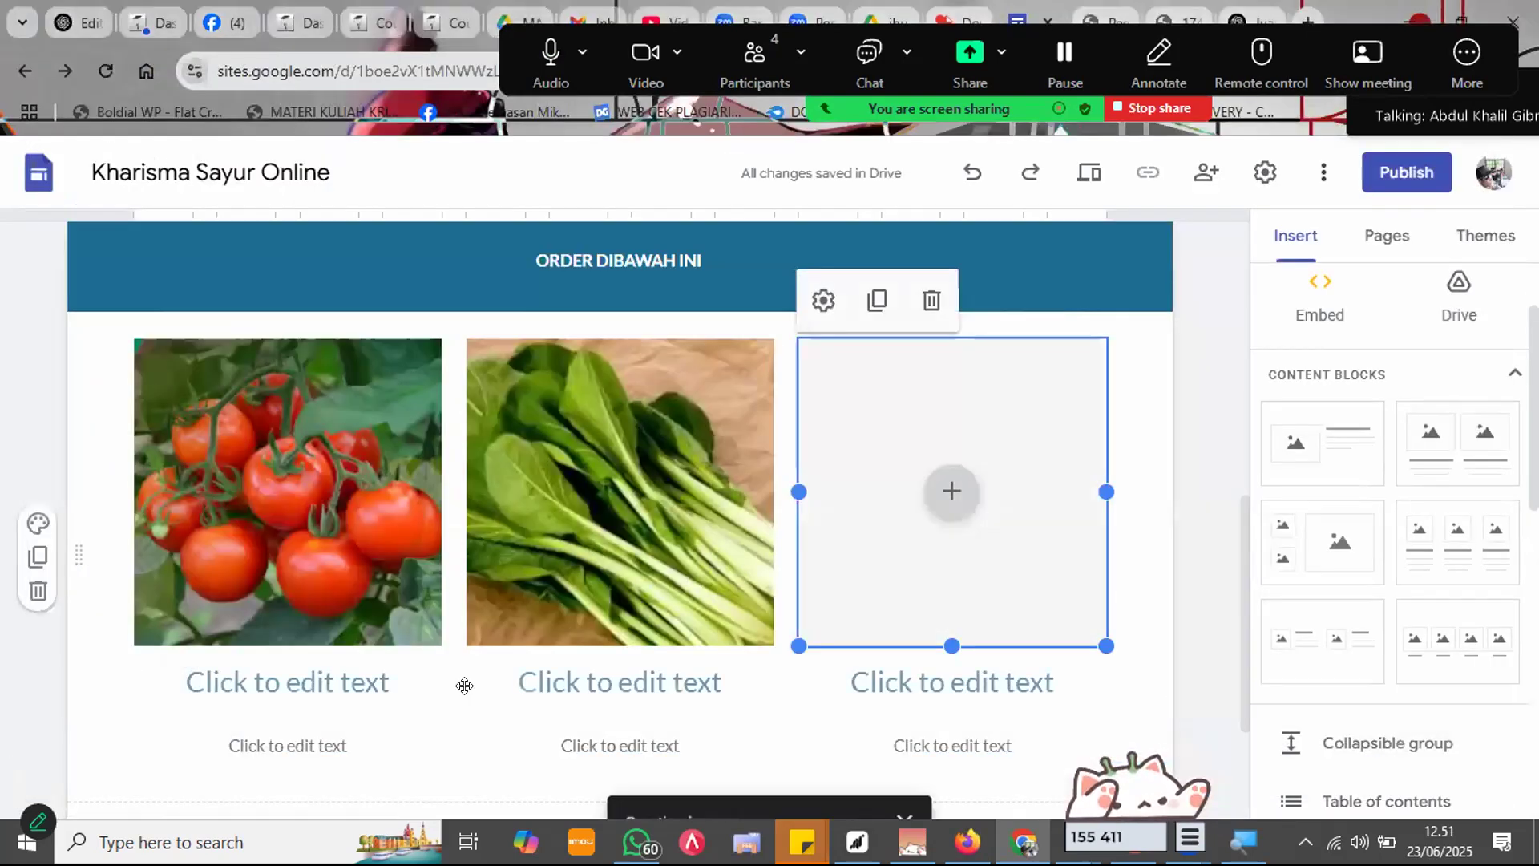
scroll(463, 684, "down", 1)
left_click(385, 571)
type("WORTEL")
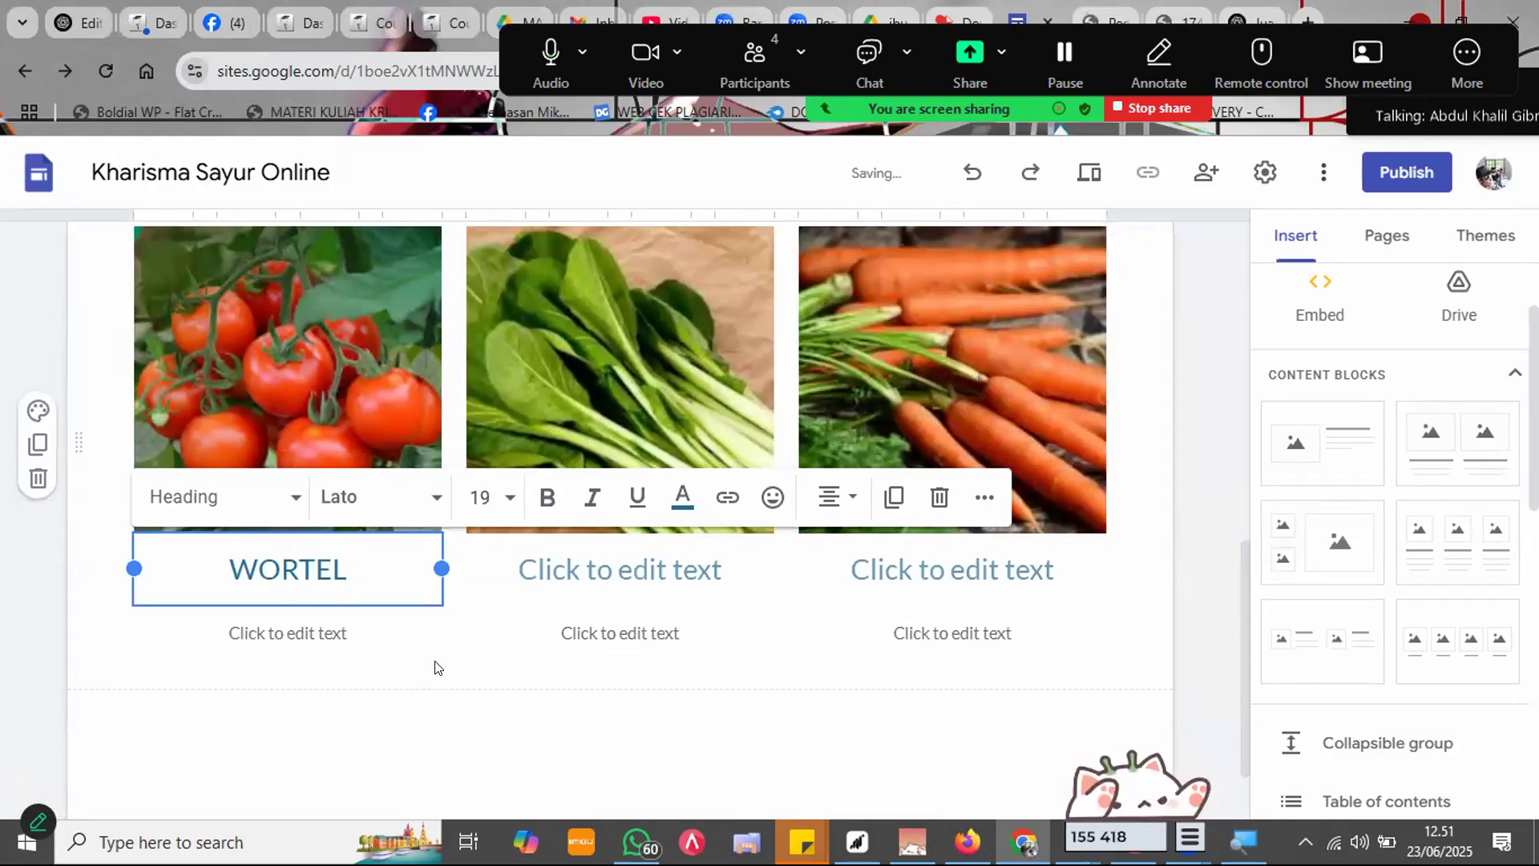
Step: Title the cards TOMAT, SAWI and WORTEL, fixing the SAWIT typo
key("ctrl+a")
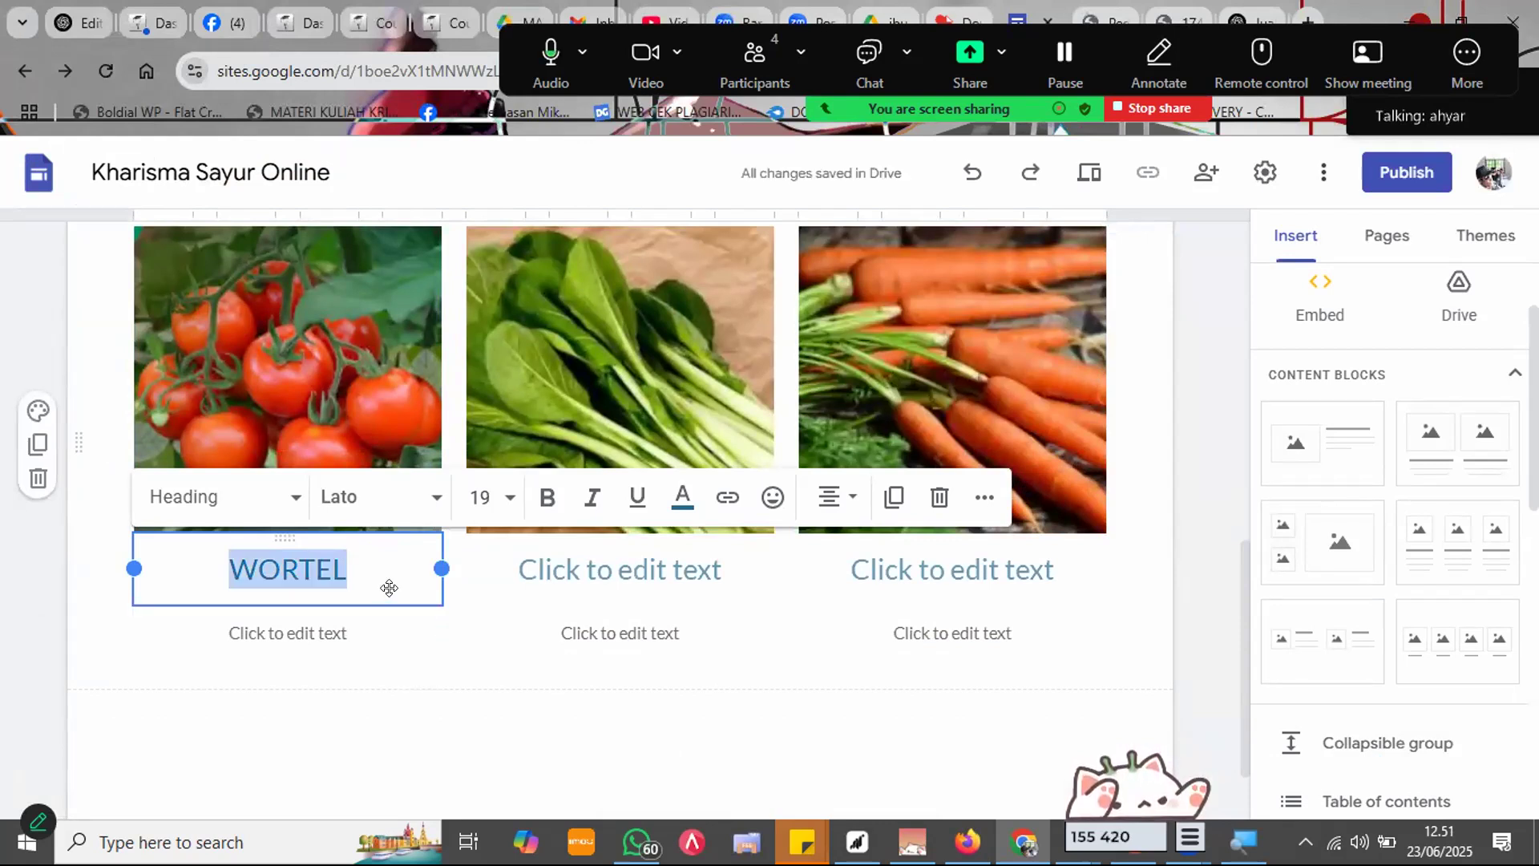
type("TOMAT")
left_click(622, 570)
type("SAWIT")
left_click(954, 570)
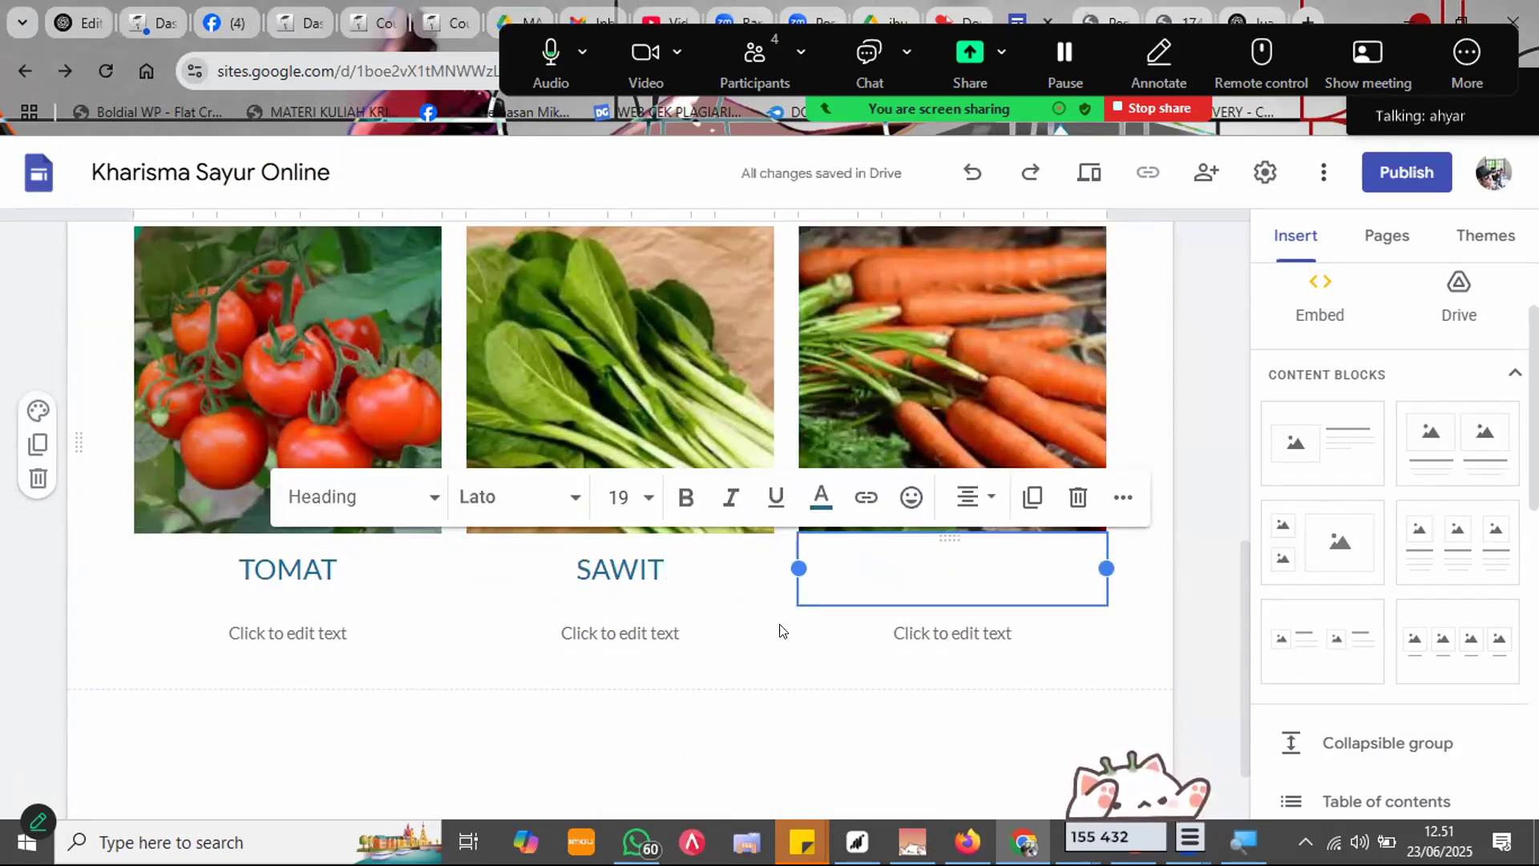
left_click(697, 559)
key("BackSpace")
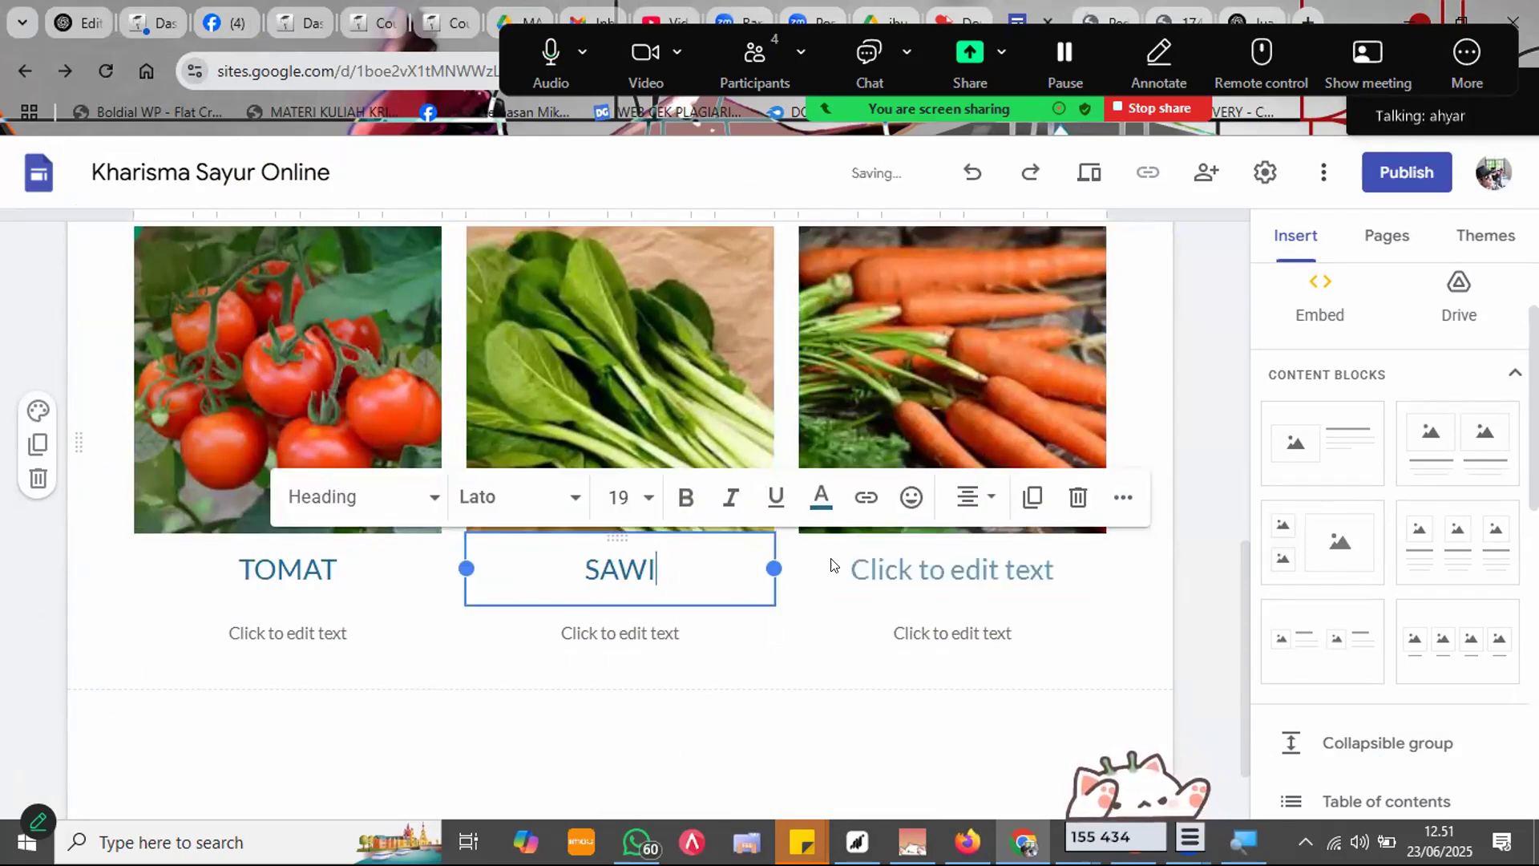
left_click(834, 565)
type("WORTEL")
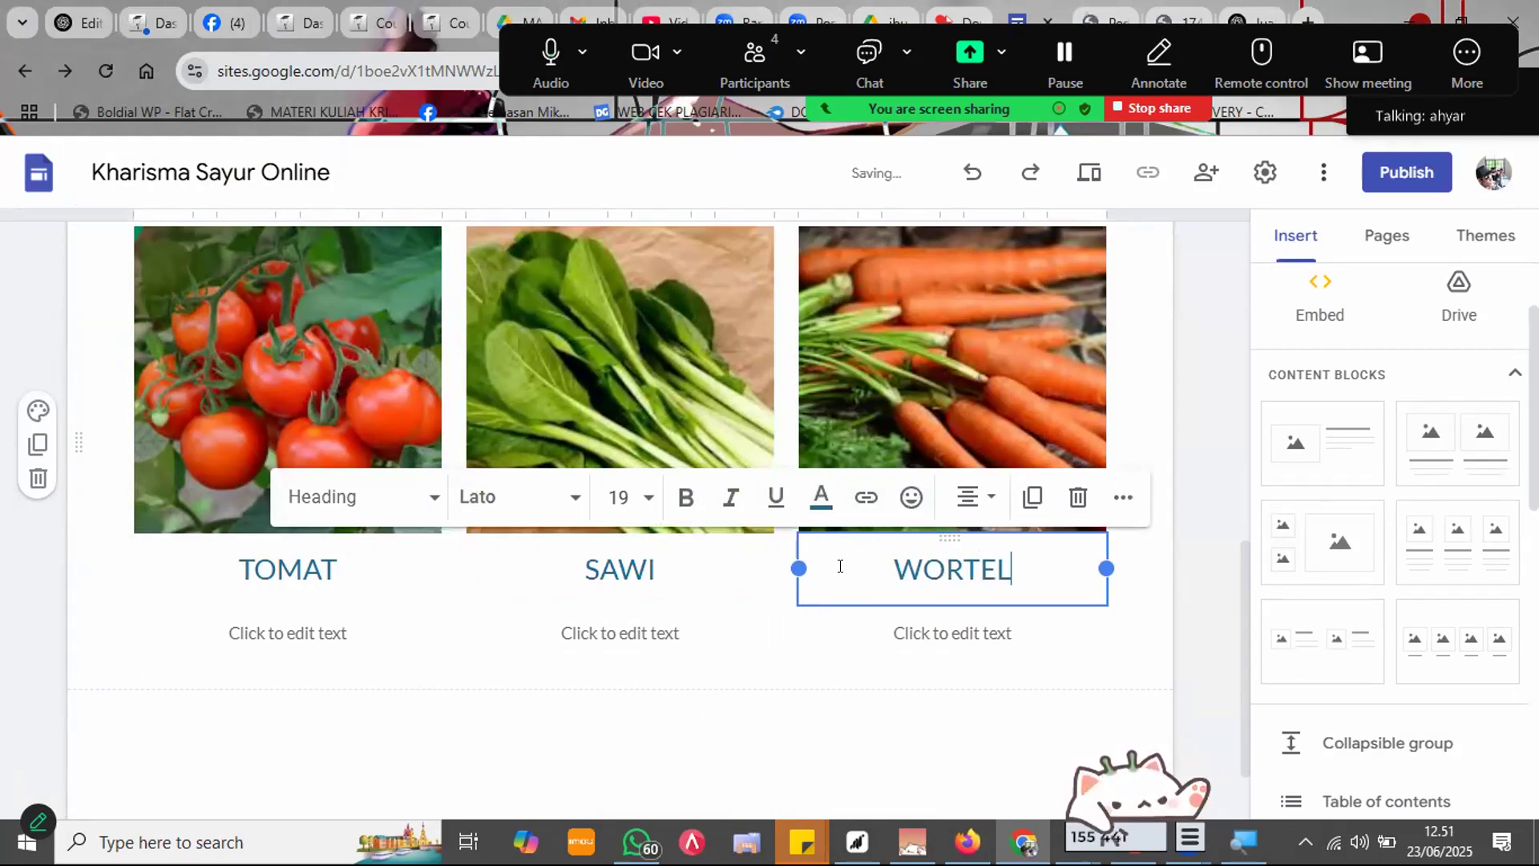
left_click(1191, 523)
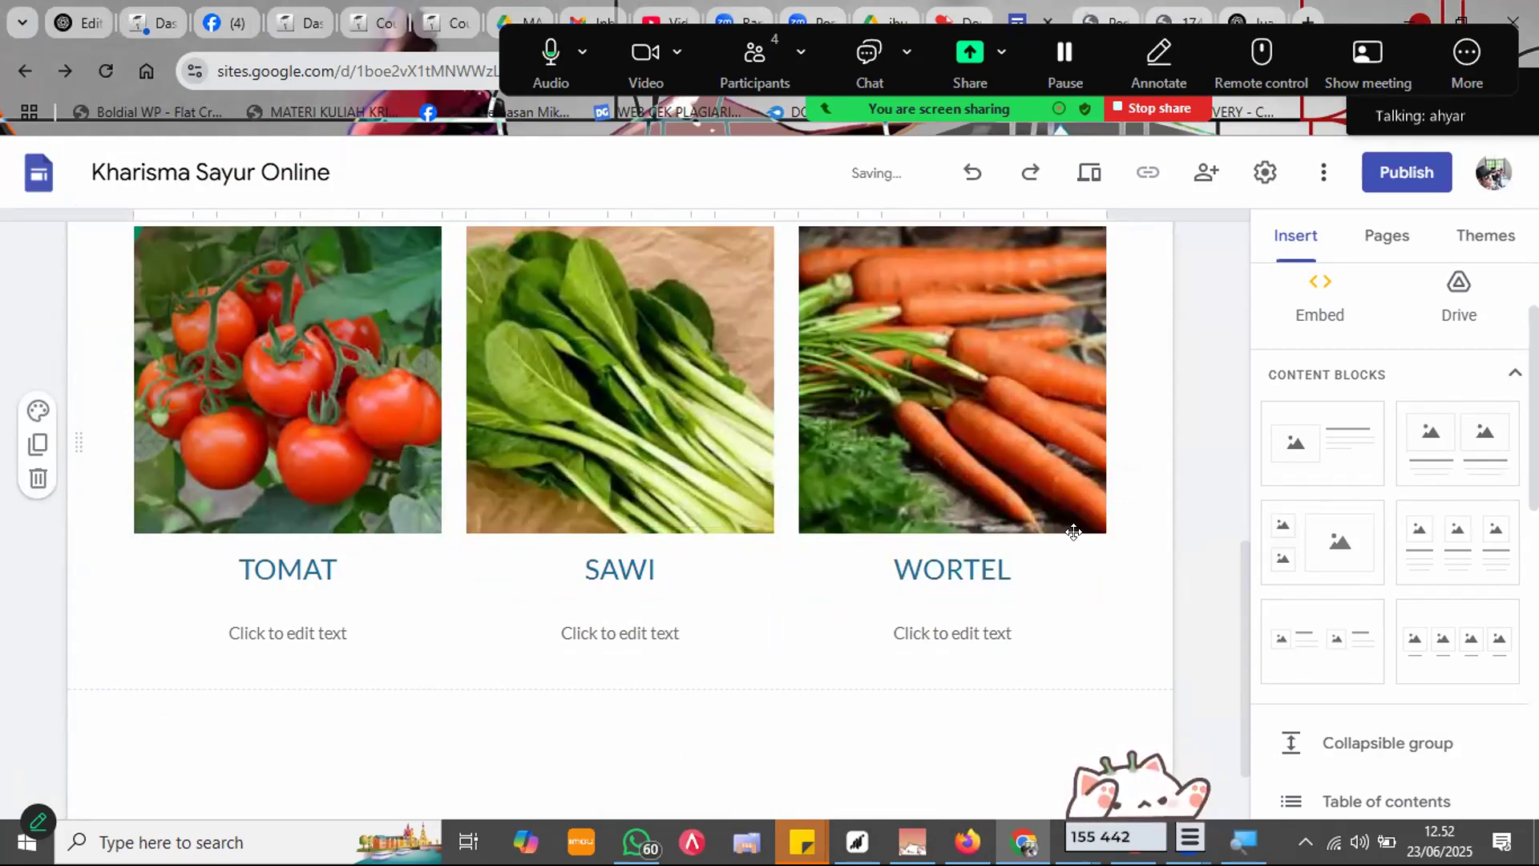
scroll(246, 627, "down", 1)
left_click(288, 528)
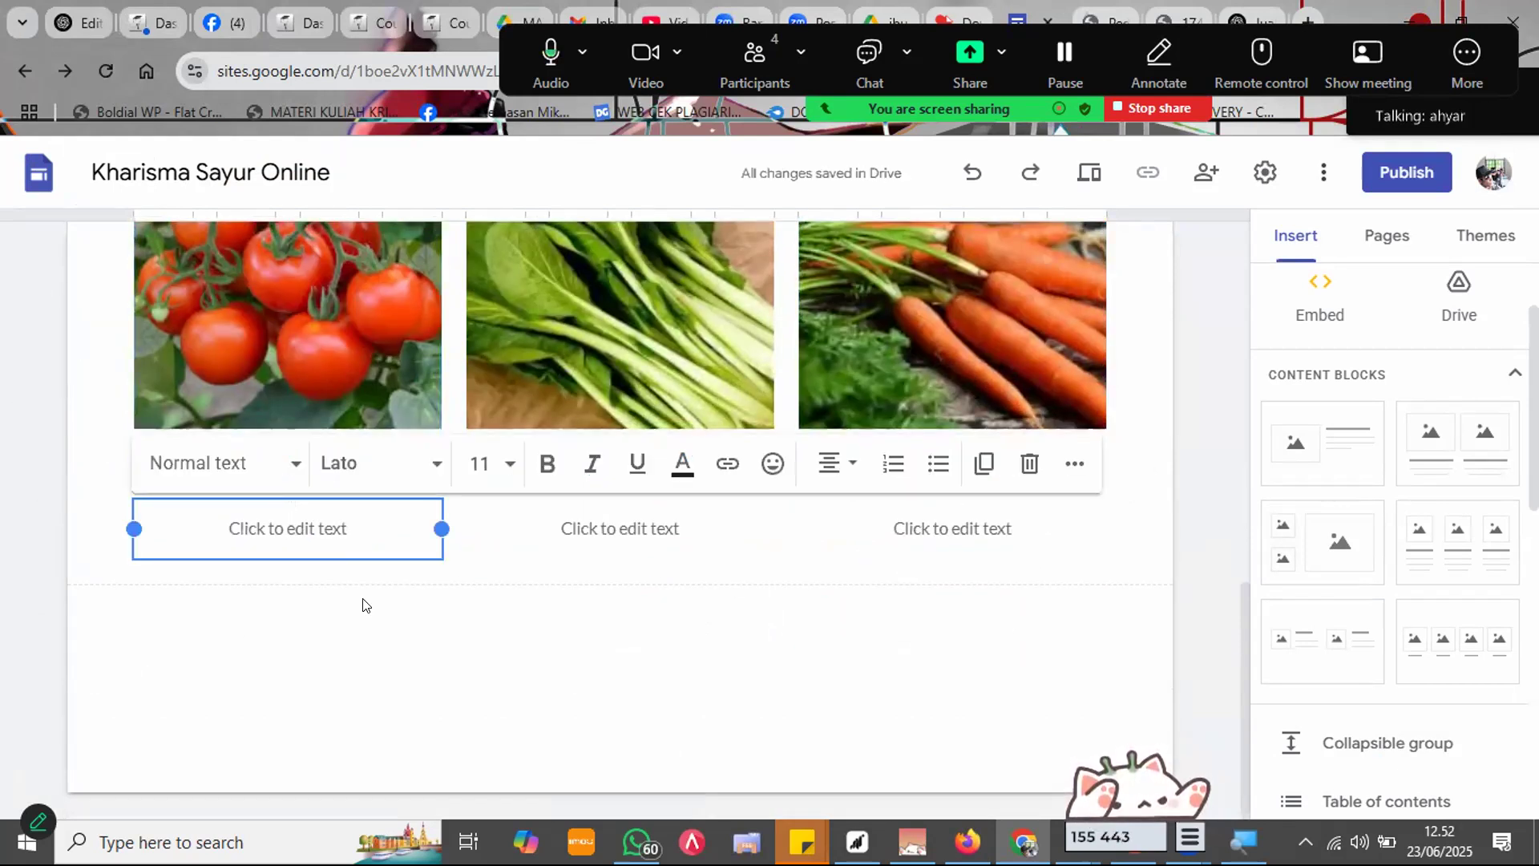
Step: Write the TOMAT price caption ending 'harga Rp. 12.000 /kg' and copy it
left_click(391, 612)
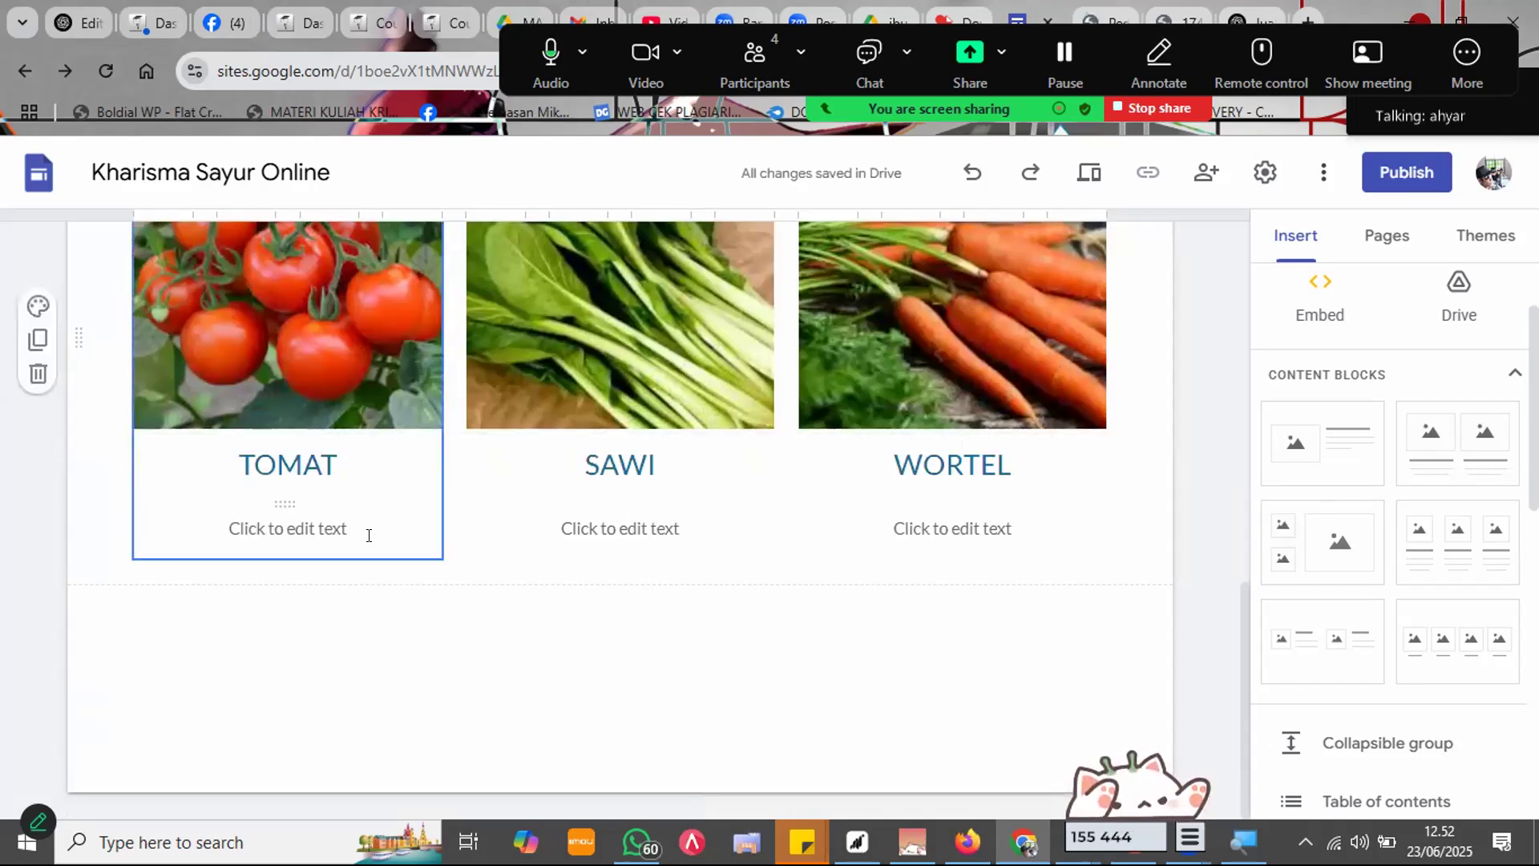
left_click(376, 629)
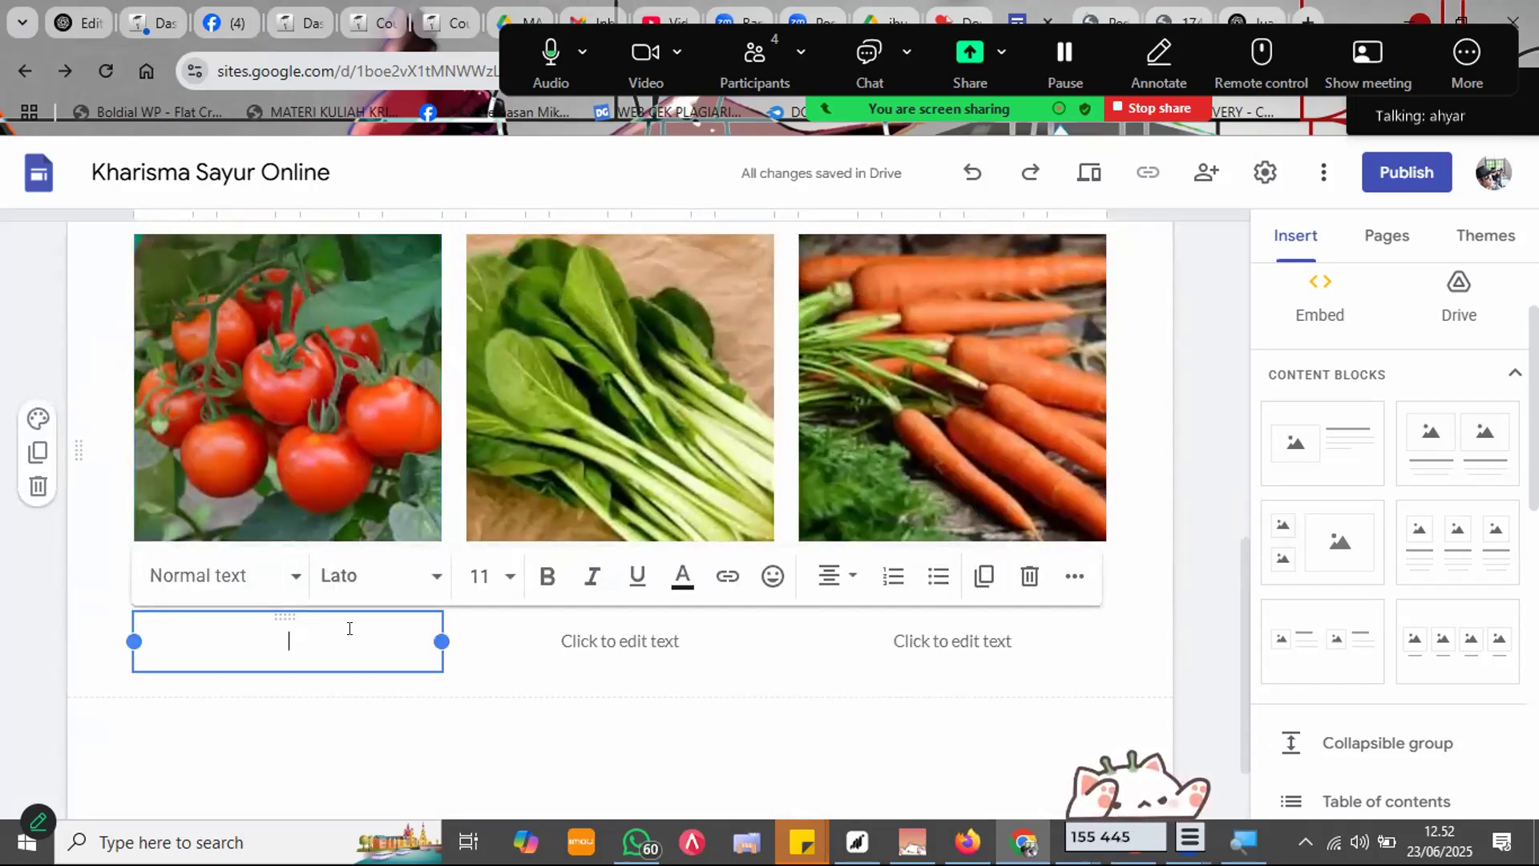
type("BEL")
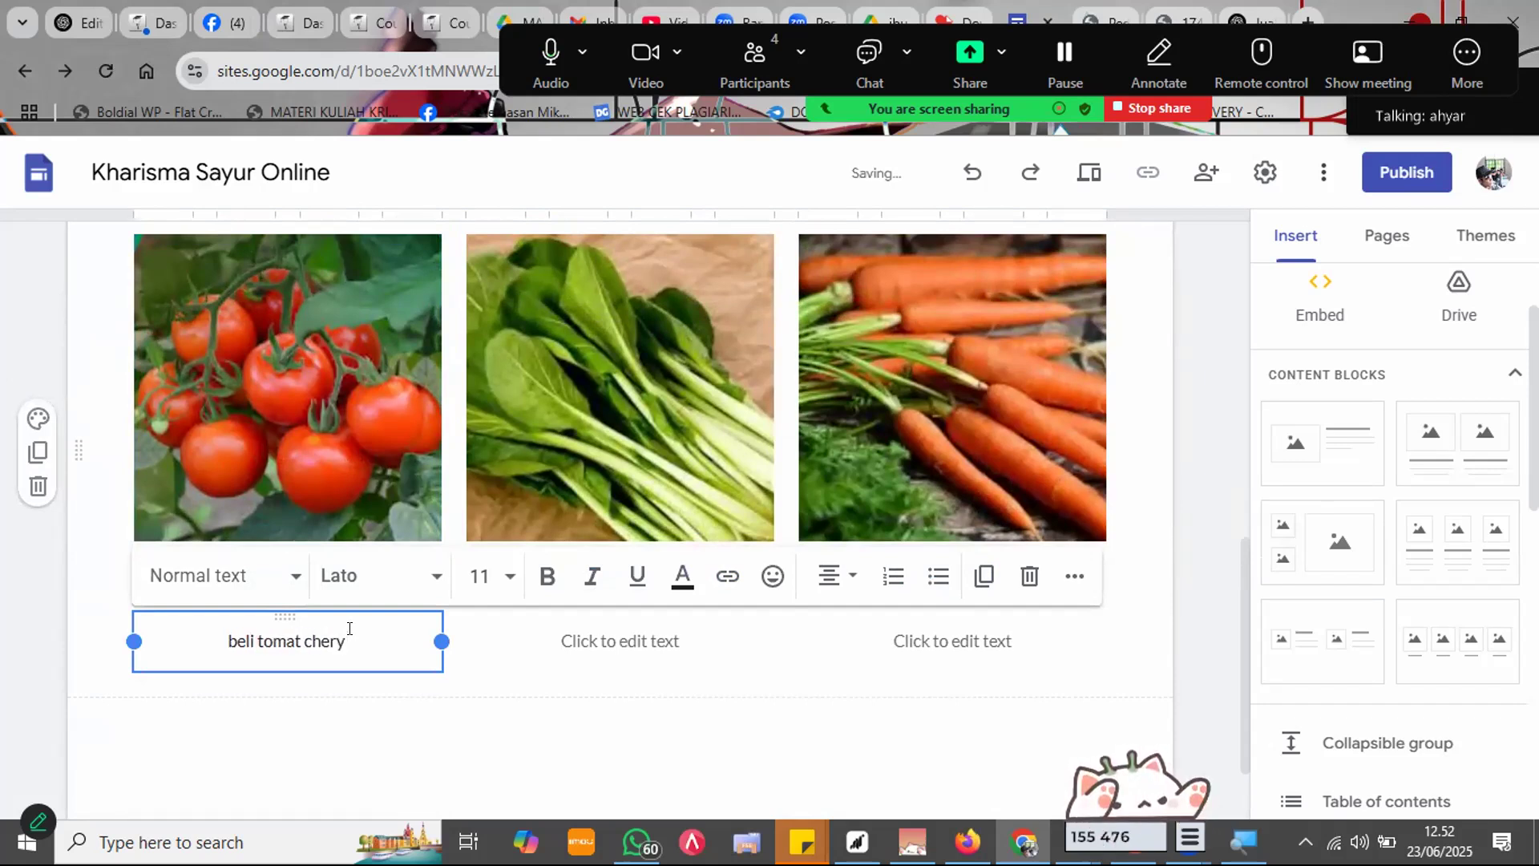
type("harga ")
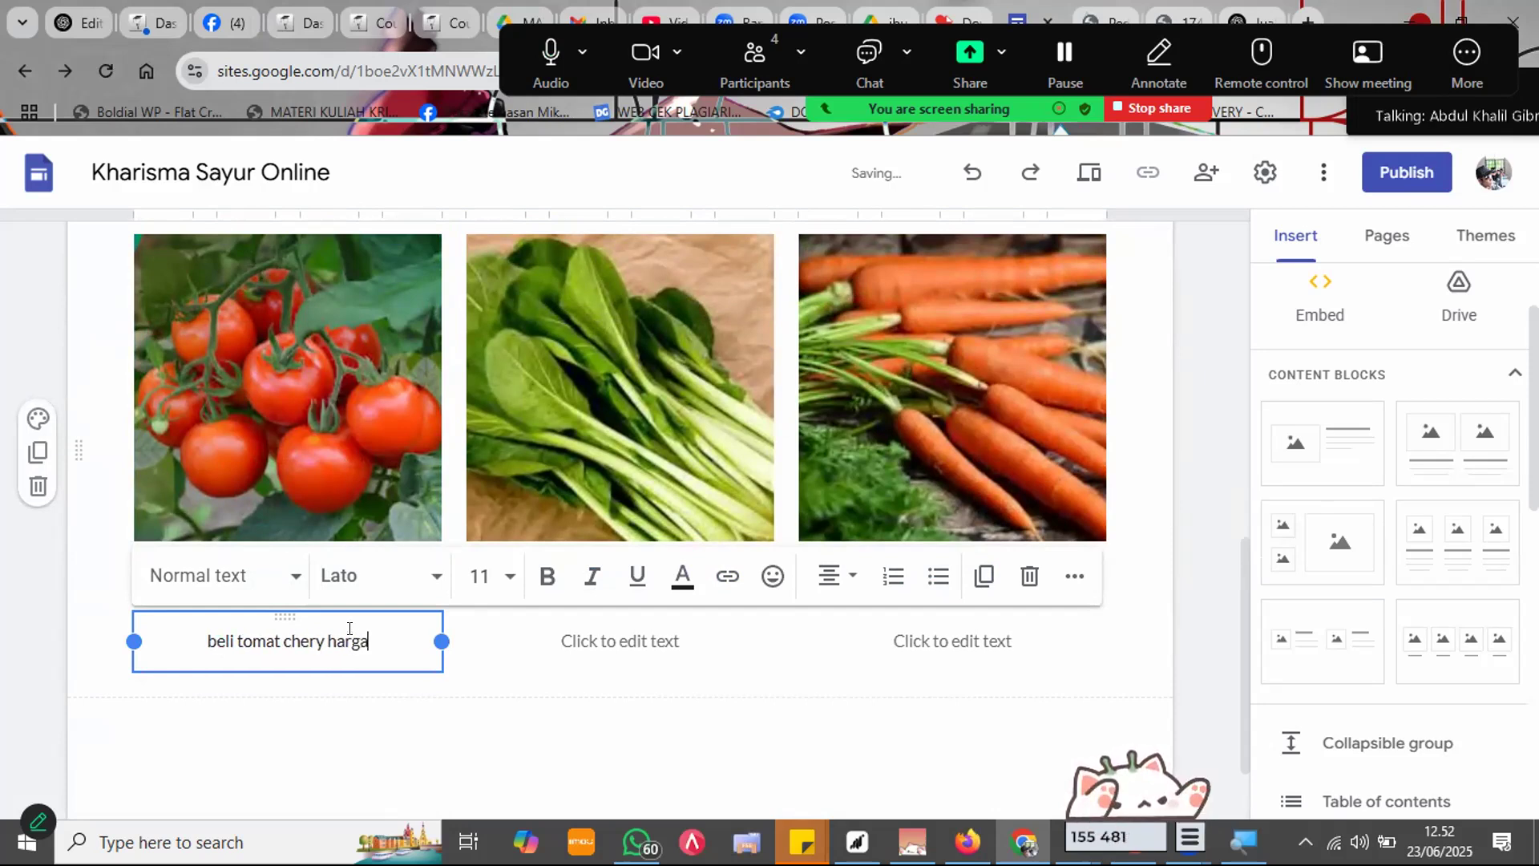
type("Rp. 12")
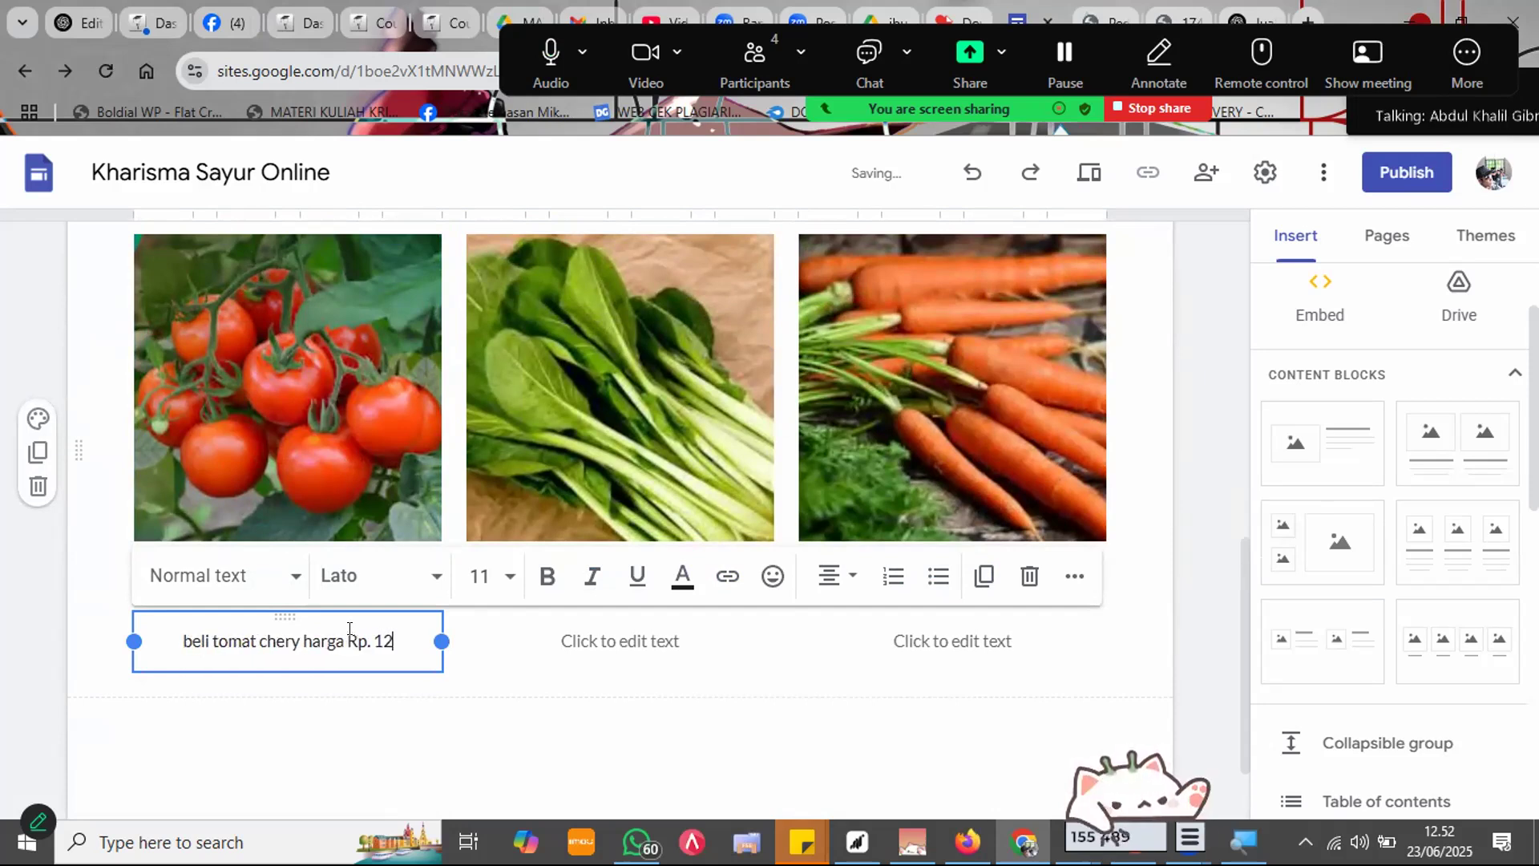
type(".0000 /kg")
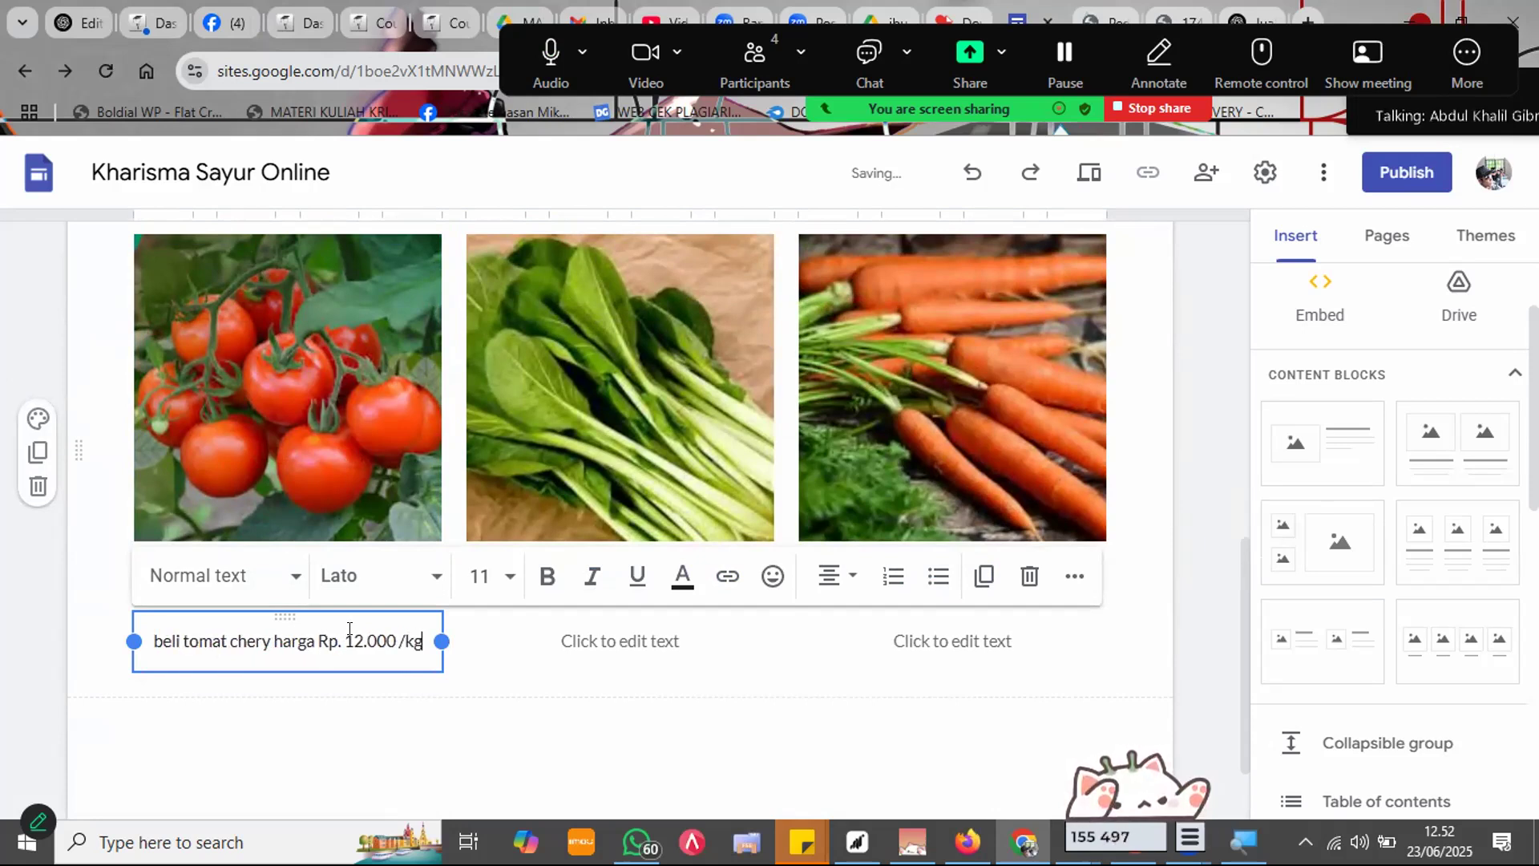
left_click(350, 788)
triple_click(391, 639)
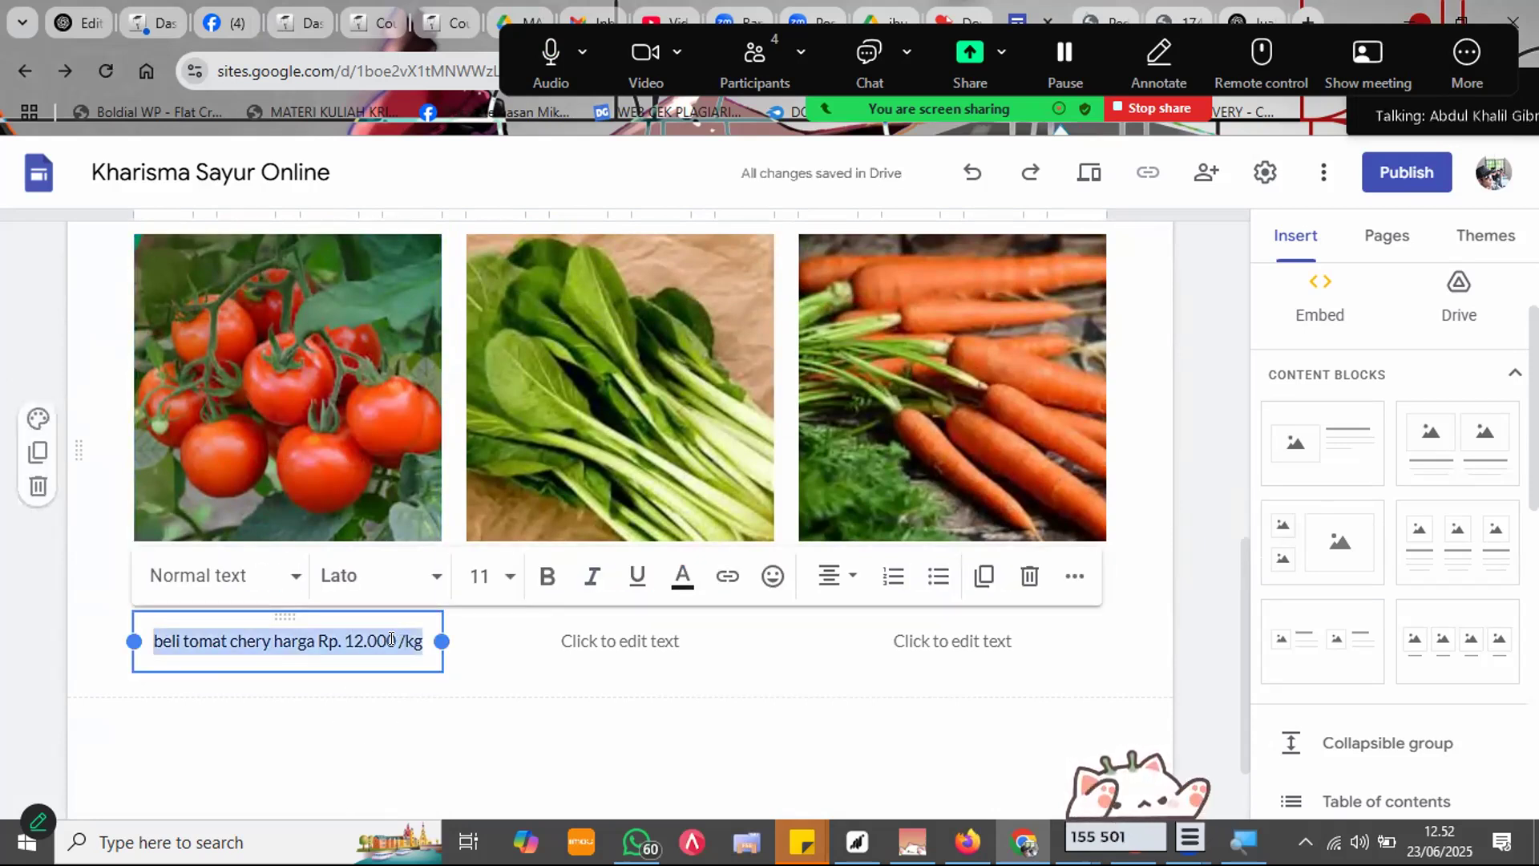
key("ctrl+c")
Step: Paste the copied caption under the SAWI and WORTEL cards
left_click(619, 641)
key("ctrl+v")
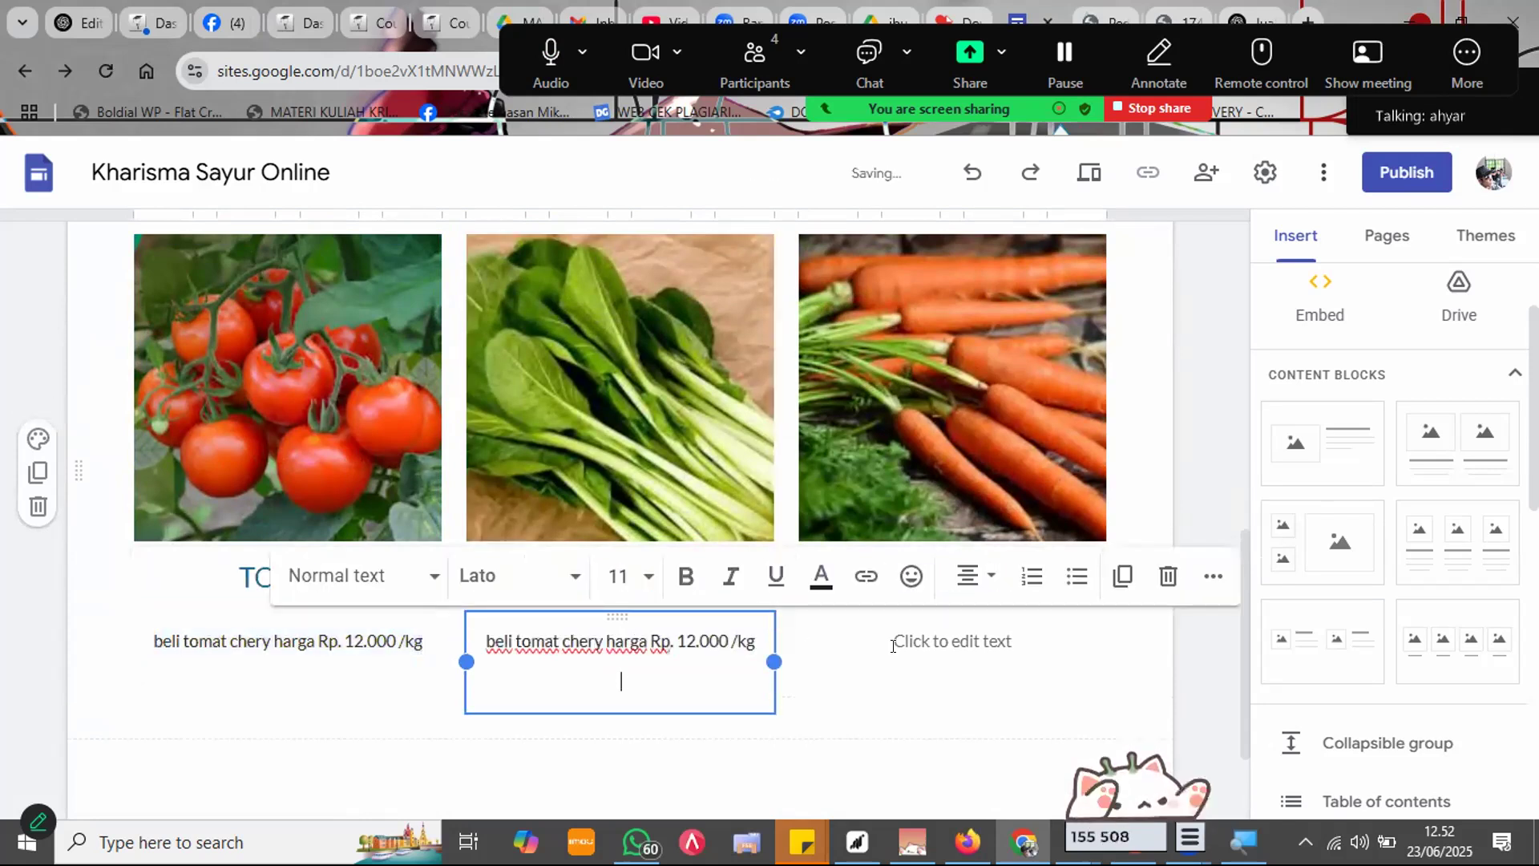
left_click(898, 639)
key("ctrl+v")
Step: Change the vegetable name in the SAWI caption to sawi
left_click(641, 666)
double_click(627, 641)
key("Right")
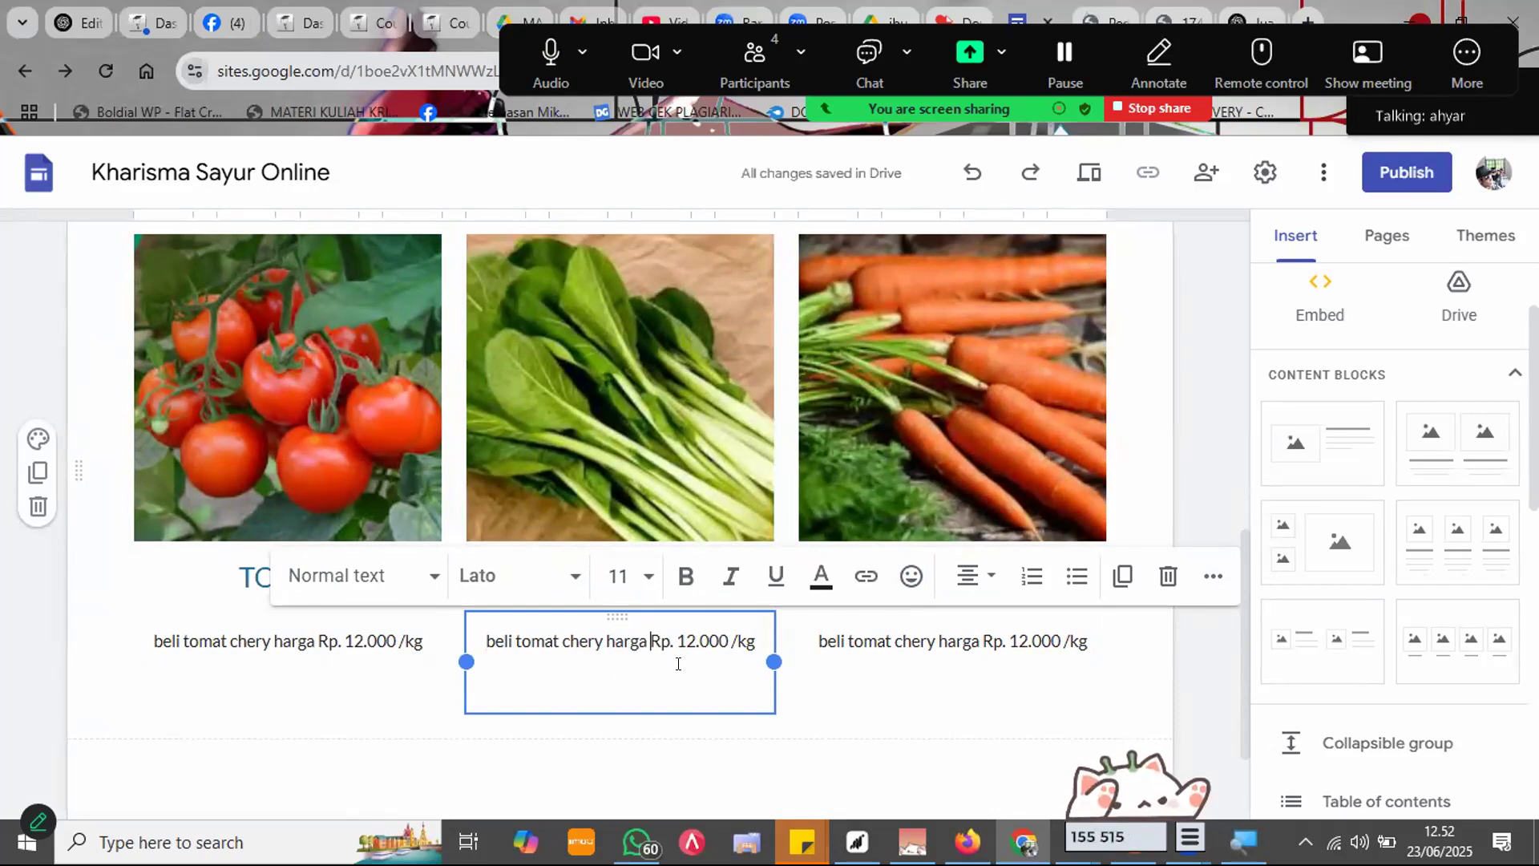
key("ctrl+shift+Left")
type("sawu")
key("BackSpace")
type("i")
double_click(555, 645)
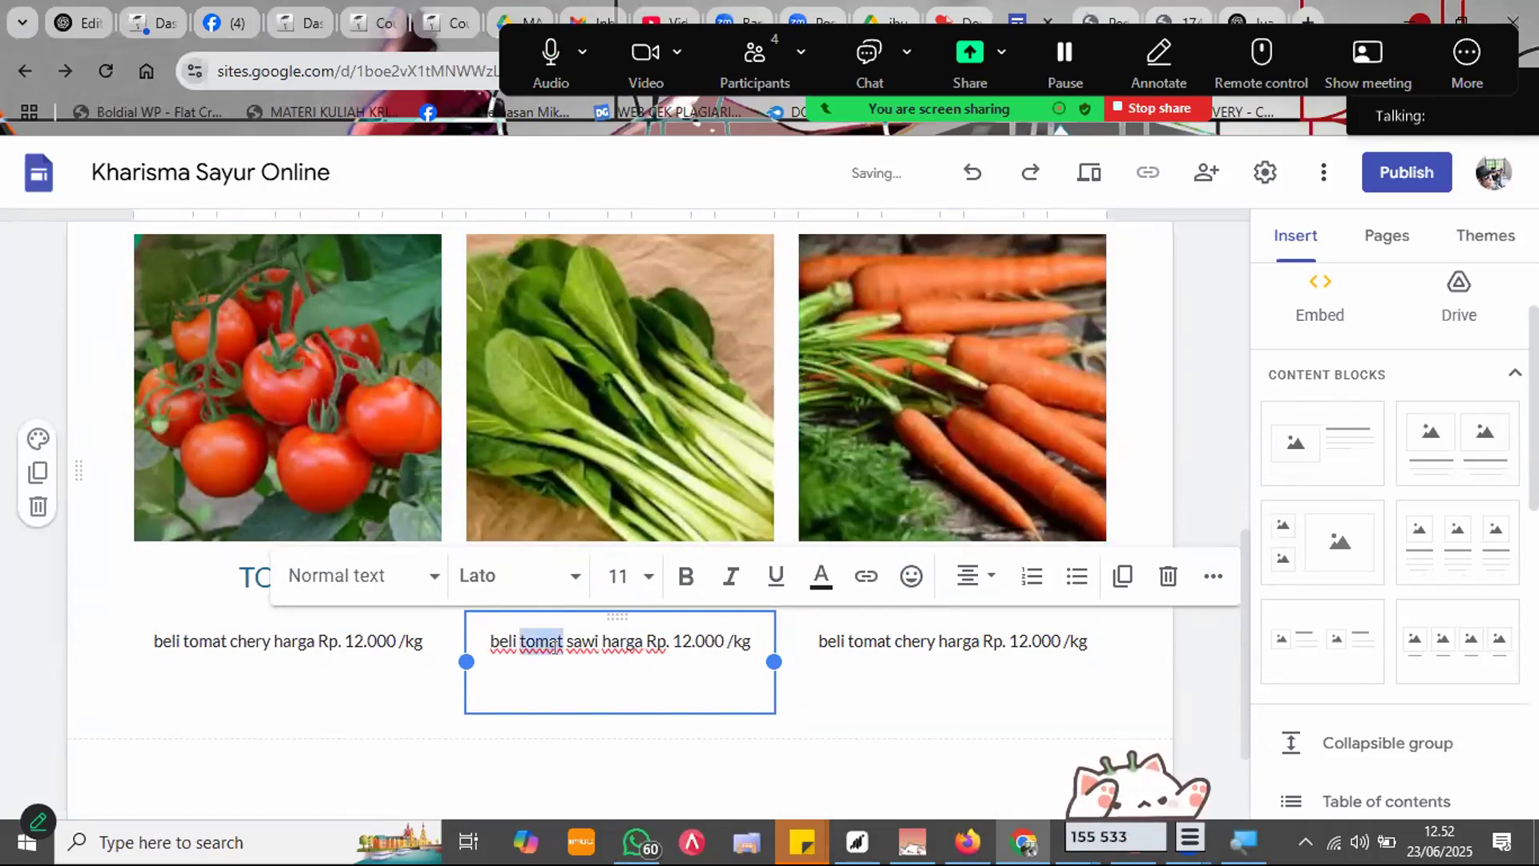
key("BackSpace")
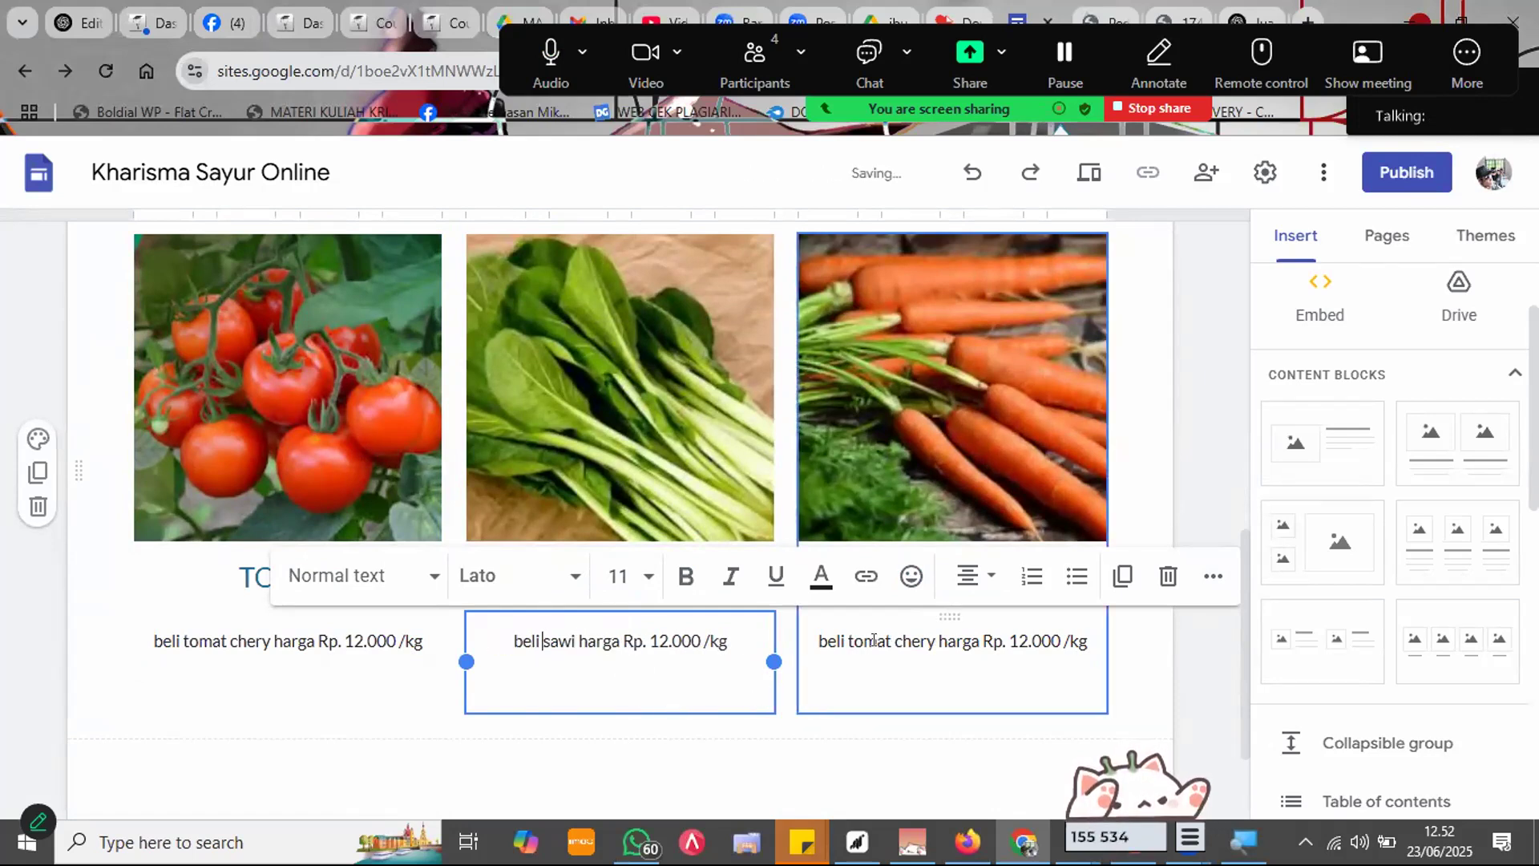
Step: Change the WORTEL caption to read 'beli wortel harga Rp. 12.000 /kg'
double_click(849, 641)
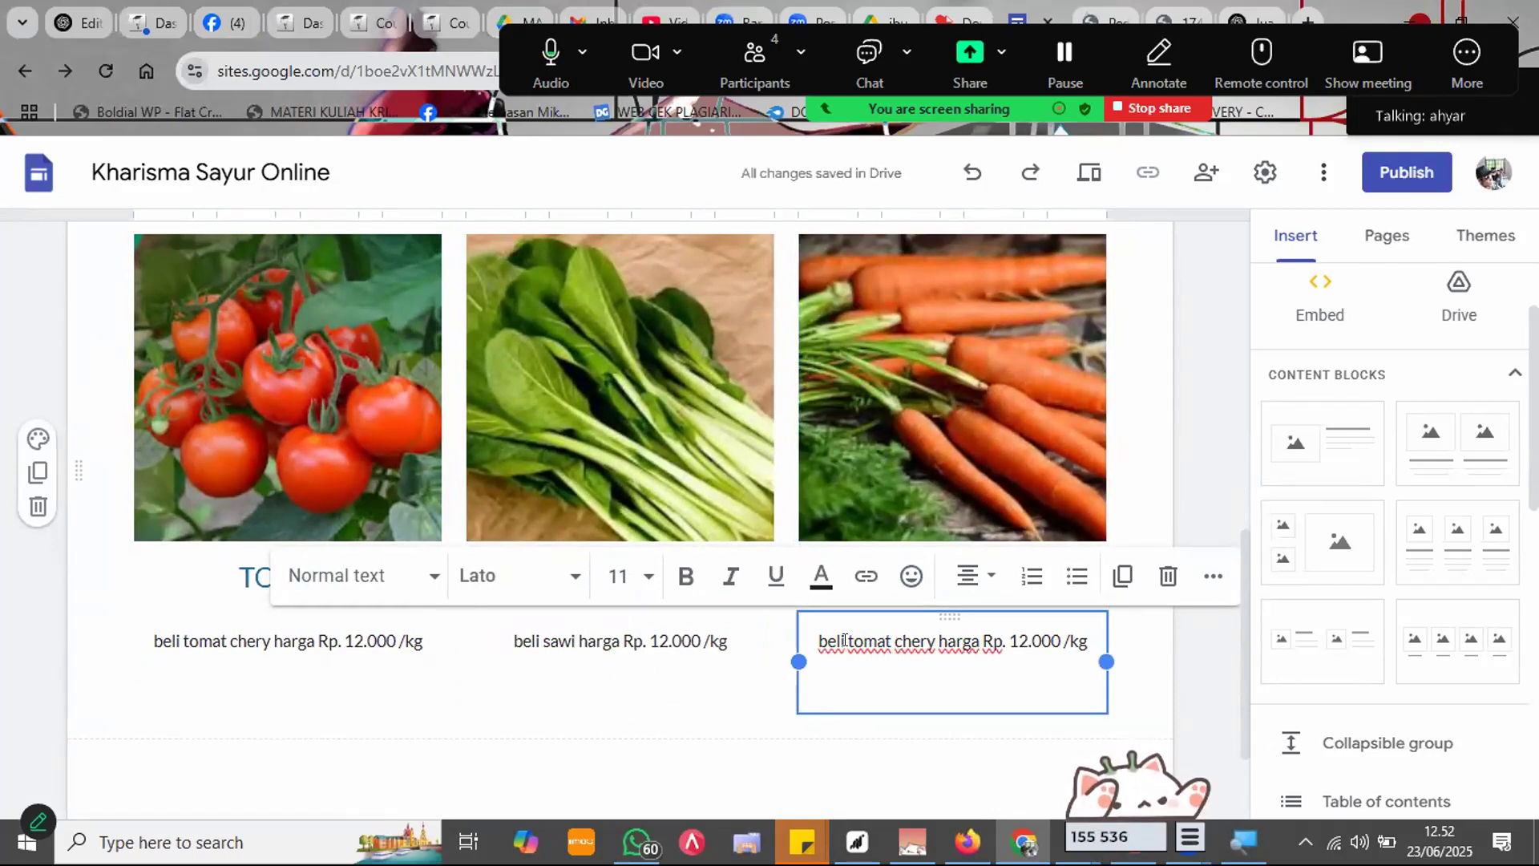
left_click_drag(852, 641, 927, 640)
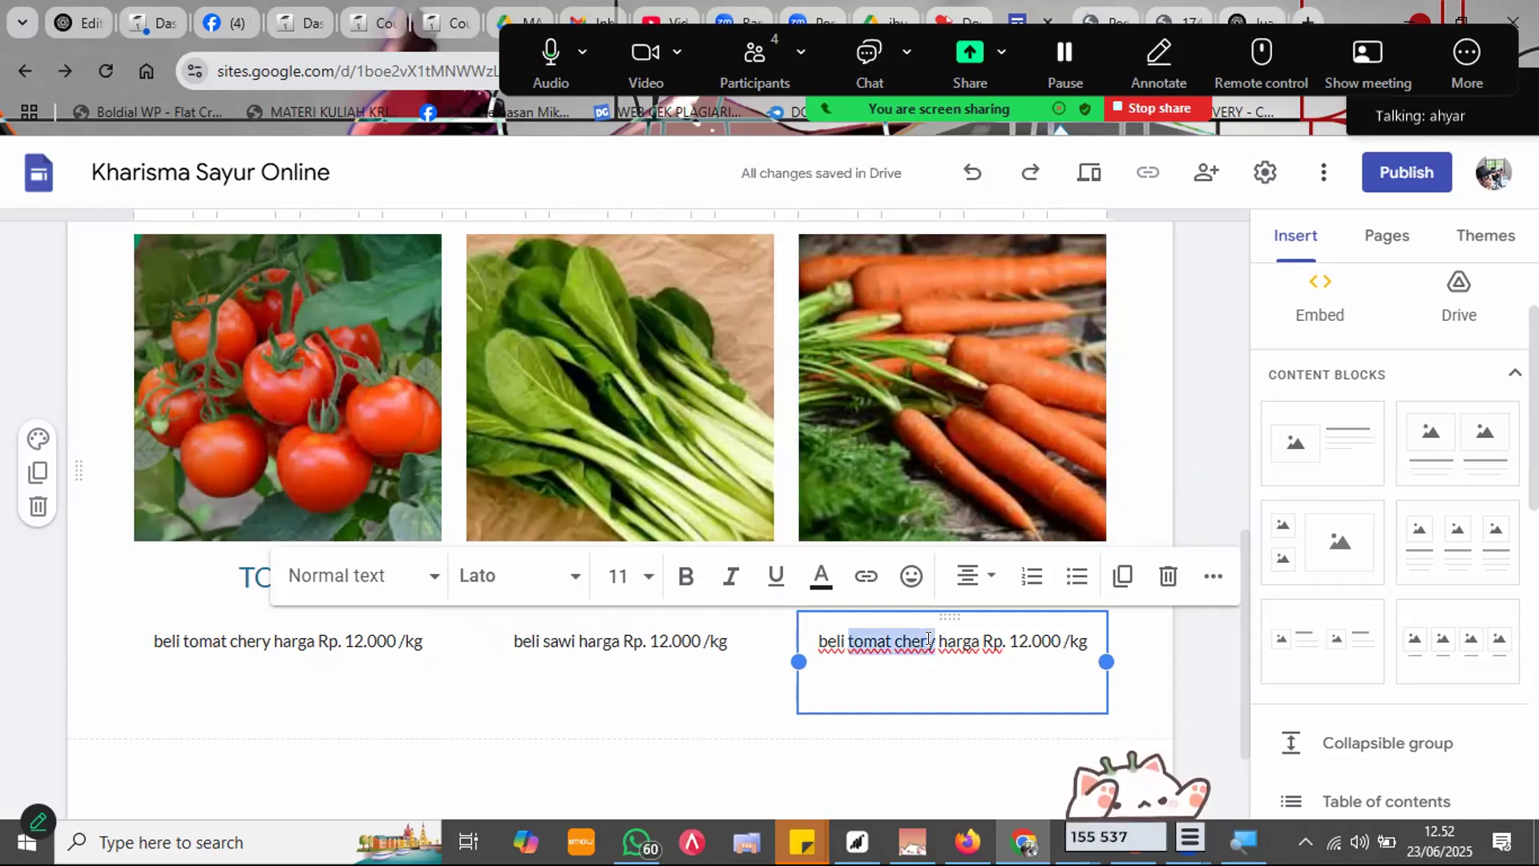
type("wortel")
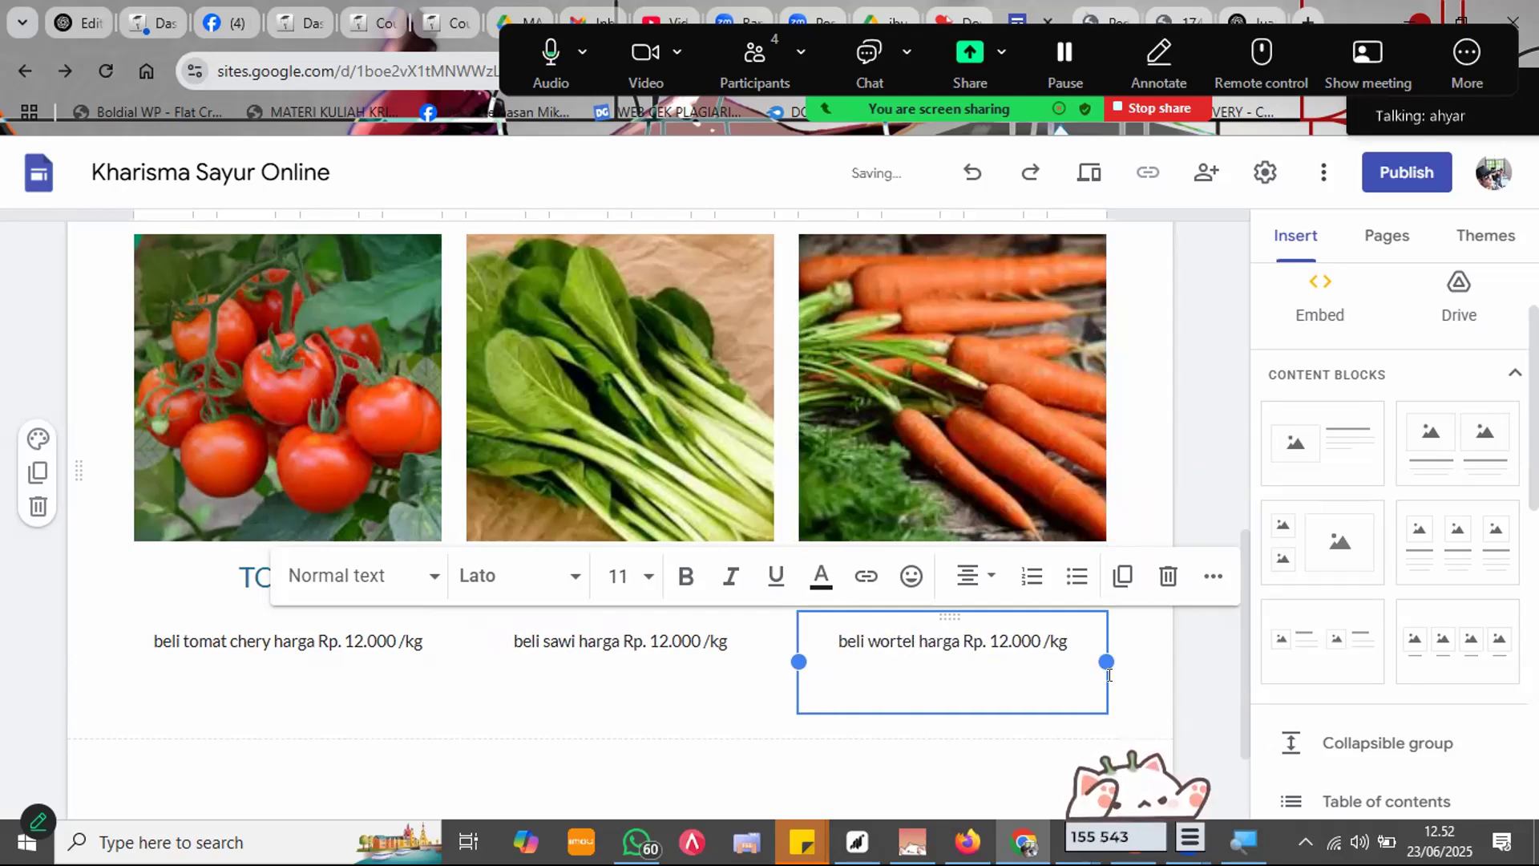
left_click(1214, 683)
scroll(1140, 613, "up", 3)
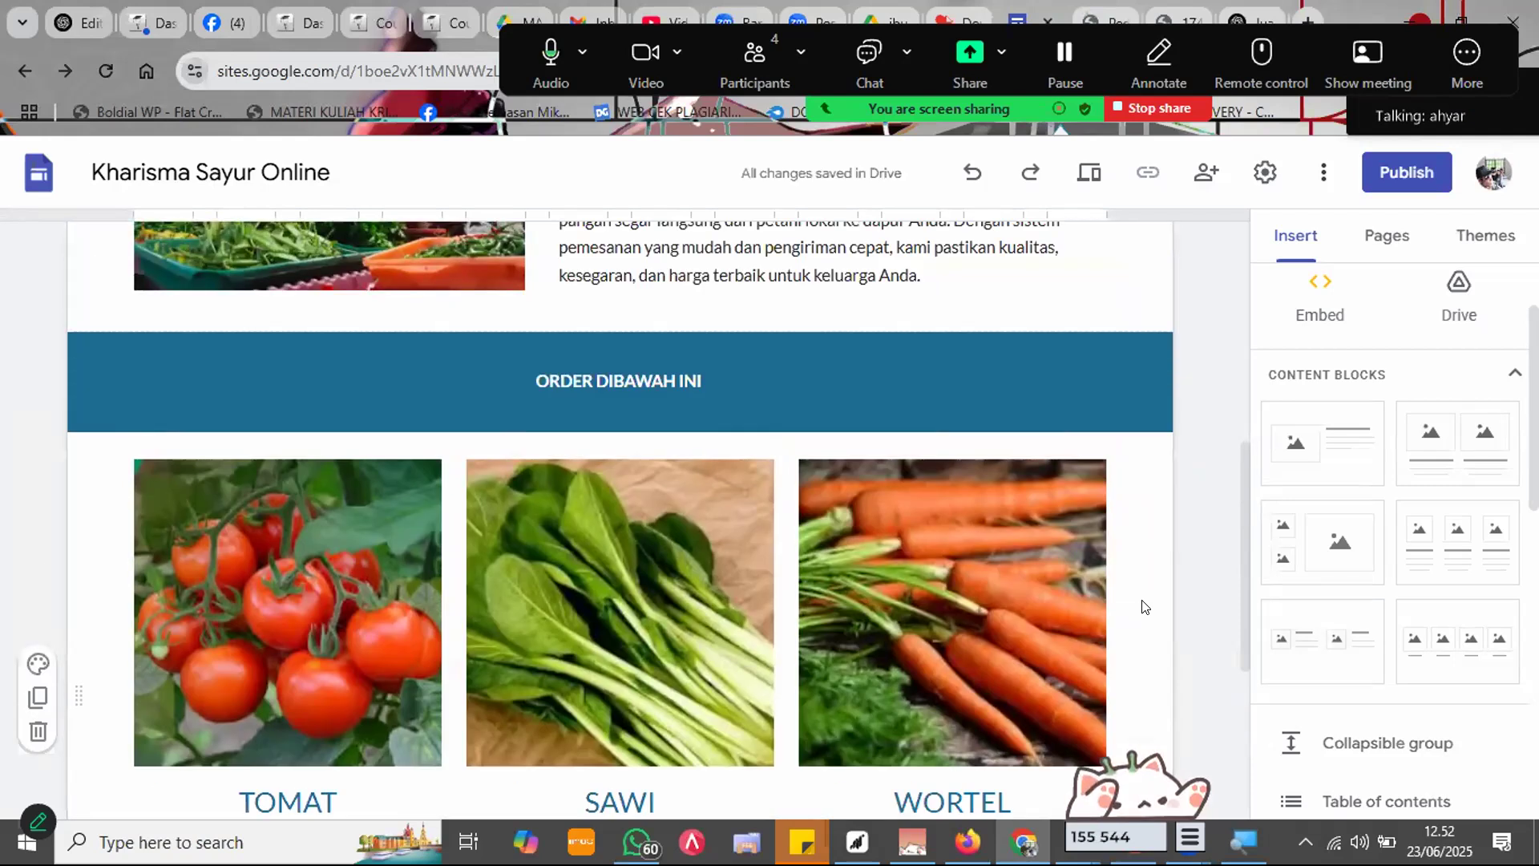
scroll(1145, 607, "down", 4)
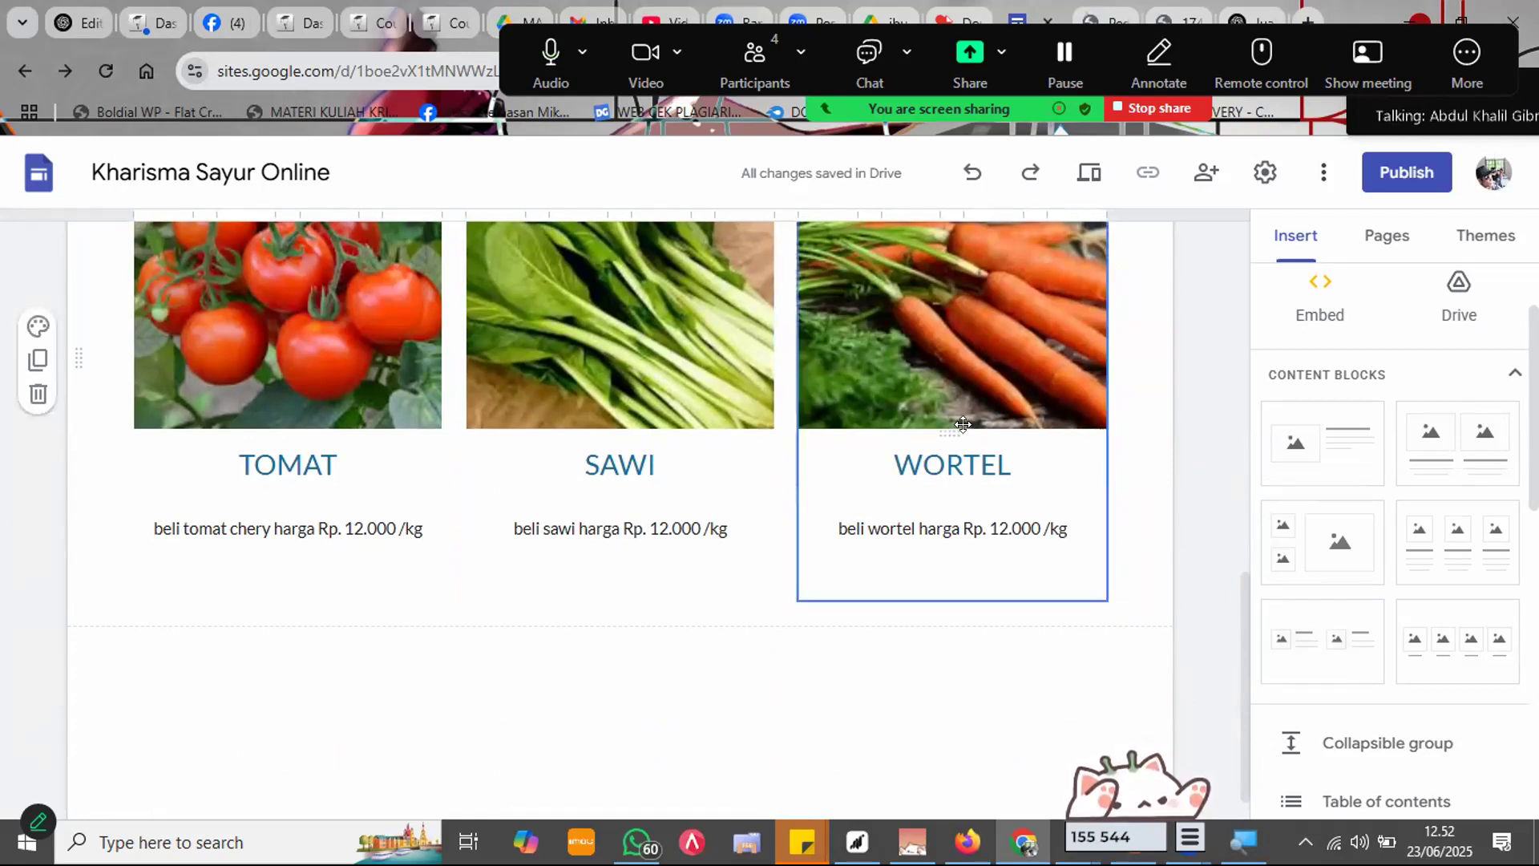
Step: Insert a 'beli sekarang' button linking to the shop's wa.me WhatsApp number and place it under the TOMAT price
scroll(1402, 481, "up", 2)
scroll(1383, 473, "down", 6)
scroll(1378, 479, "down", 4)
scroll(1363, 473, "up", 8)
scroll(1396, 449, "down", 6)
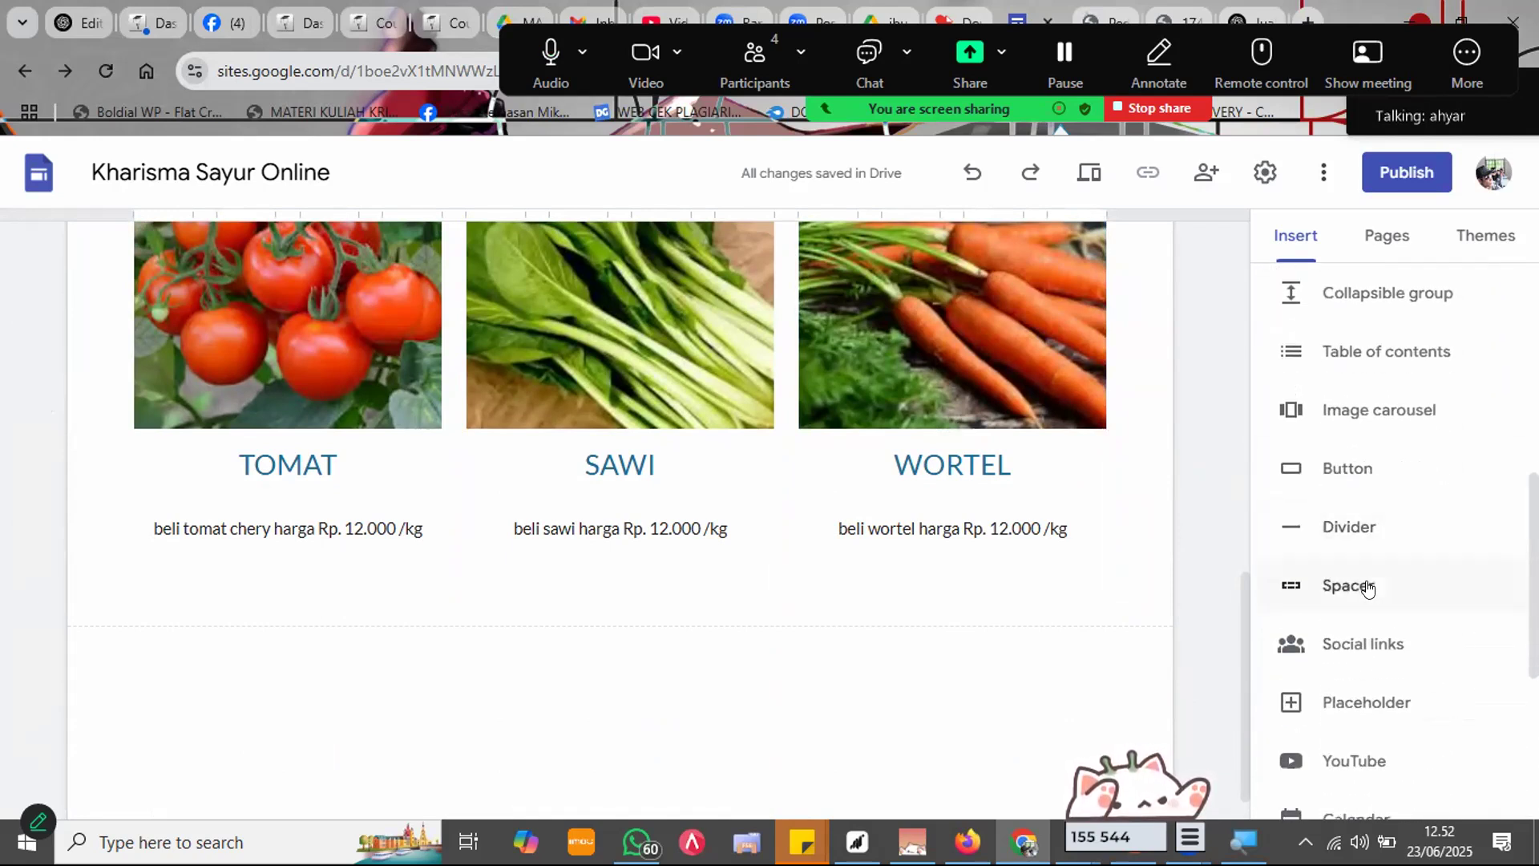
left_click(1367, 471)
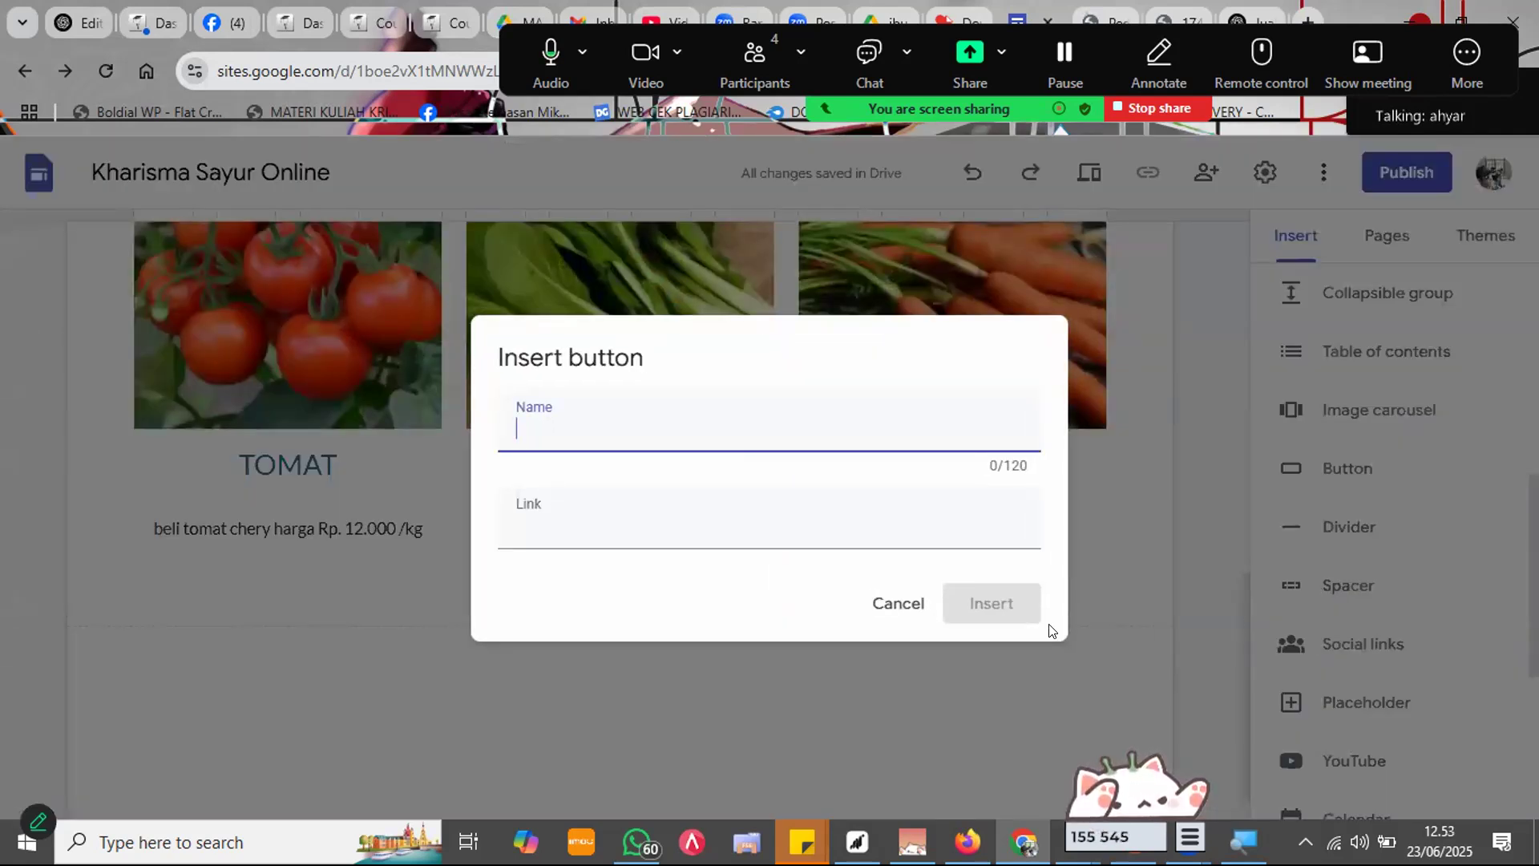
type("beli seka")
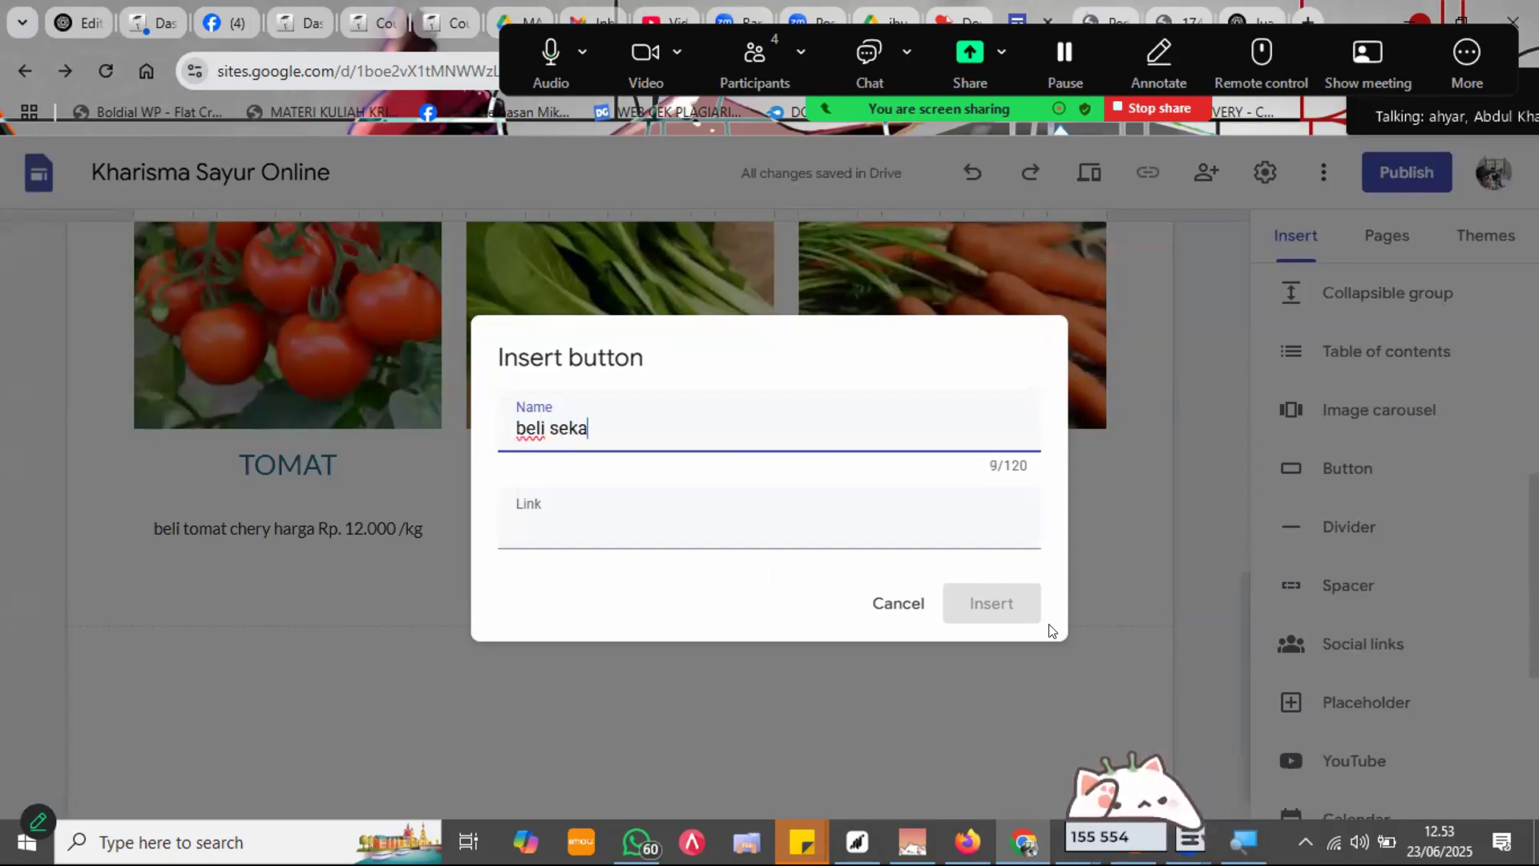
type("rang")
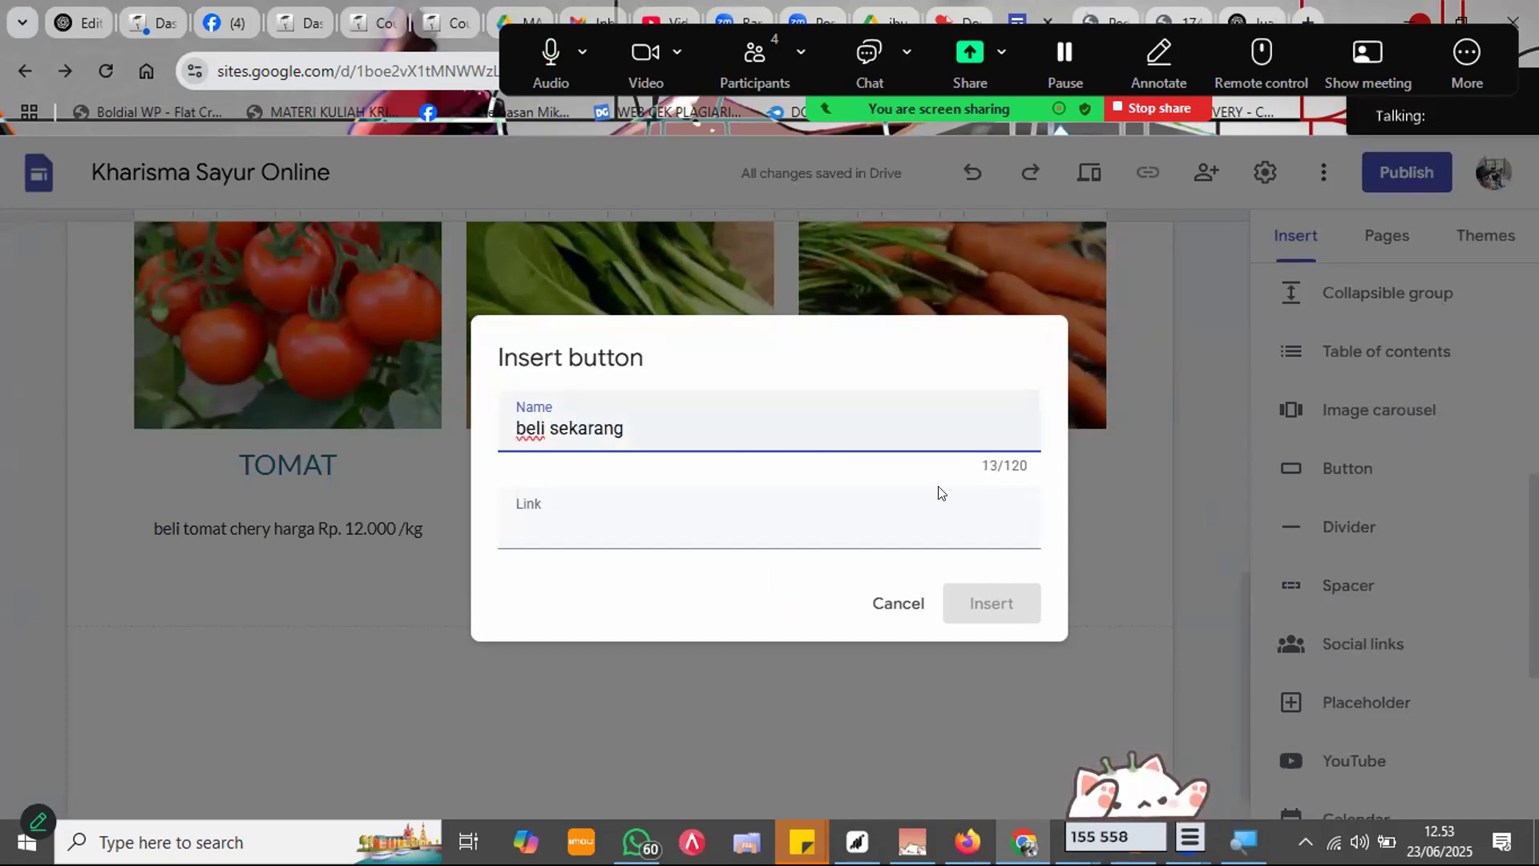
type("wa.me/")
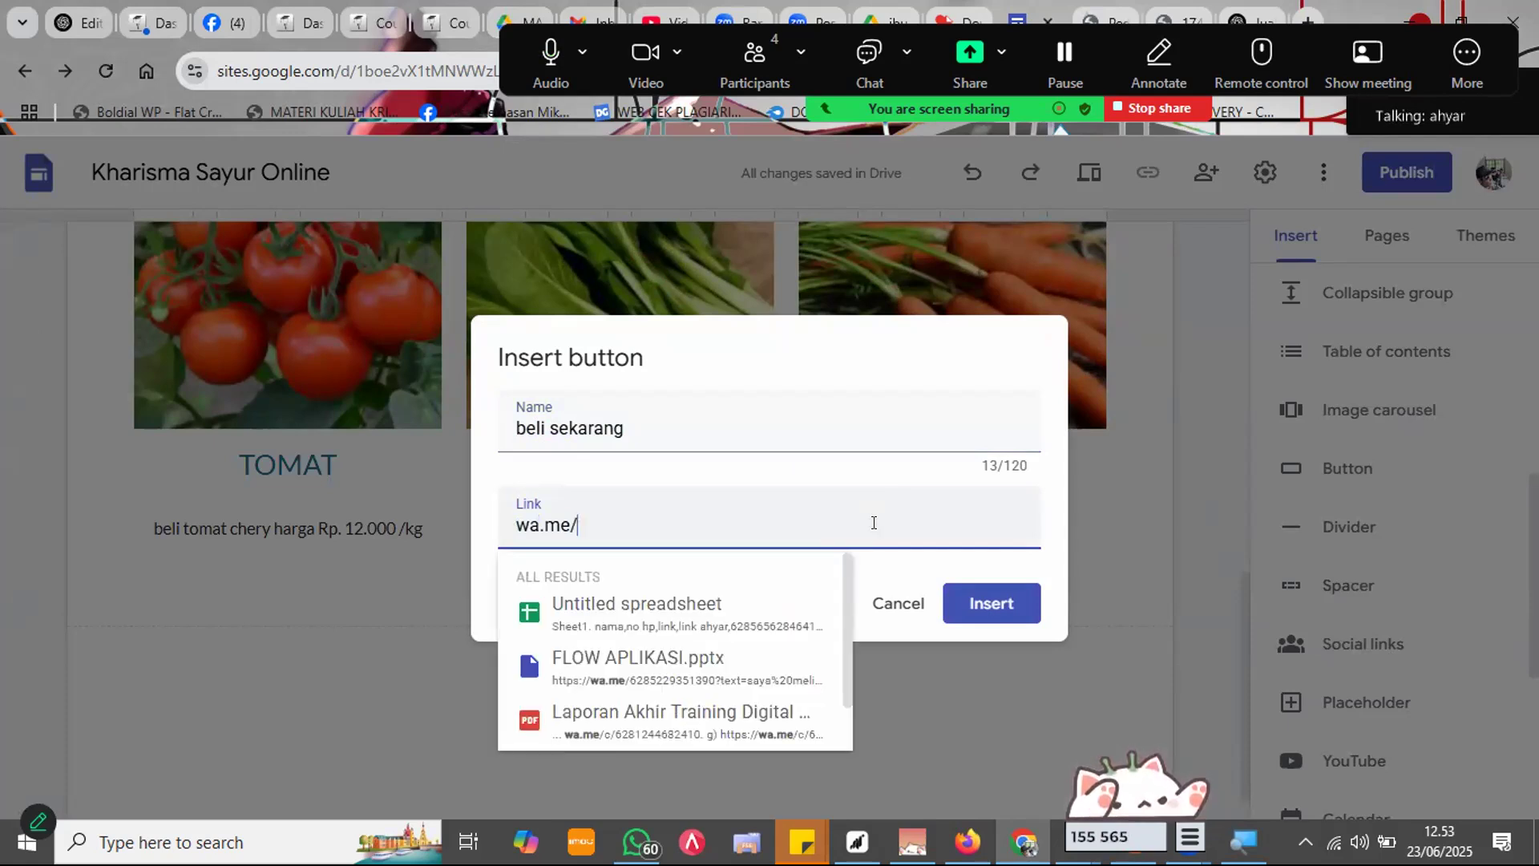
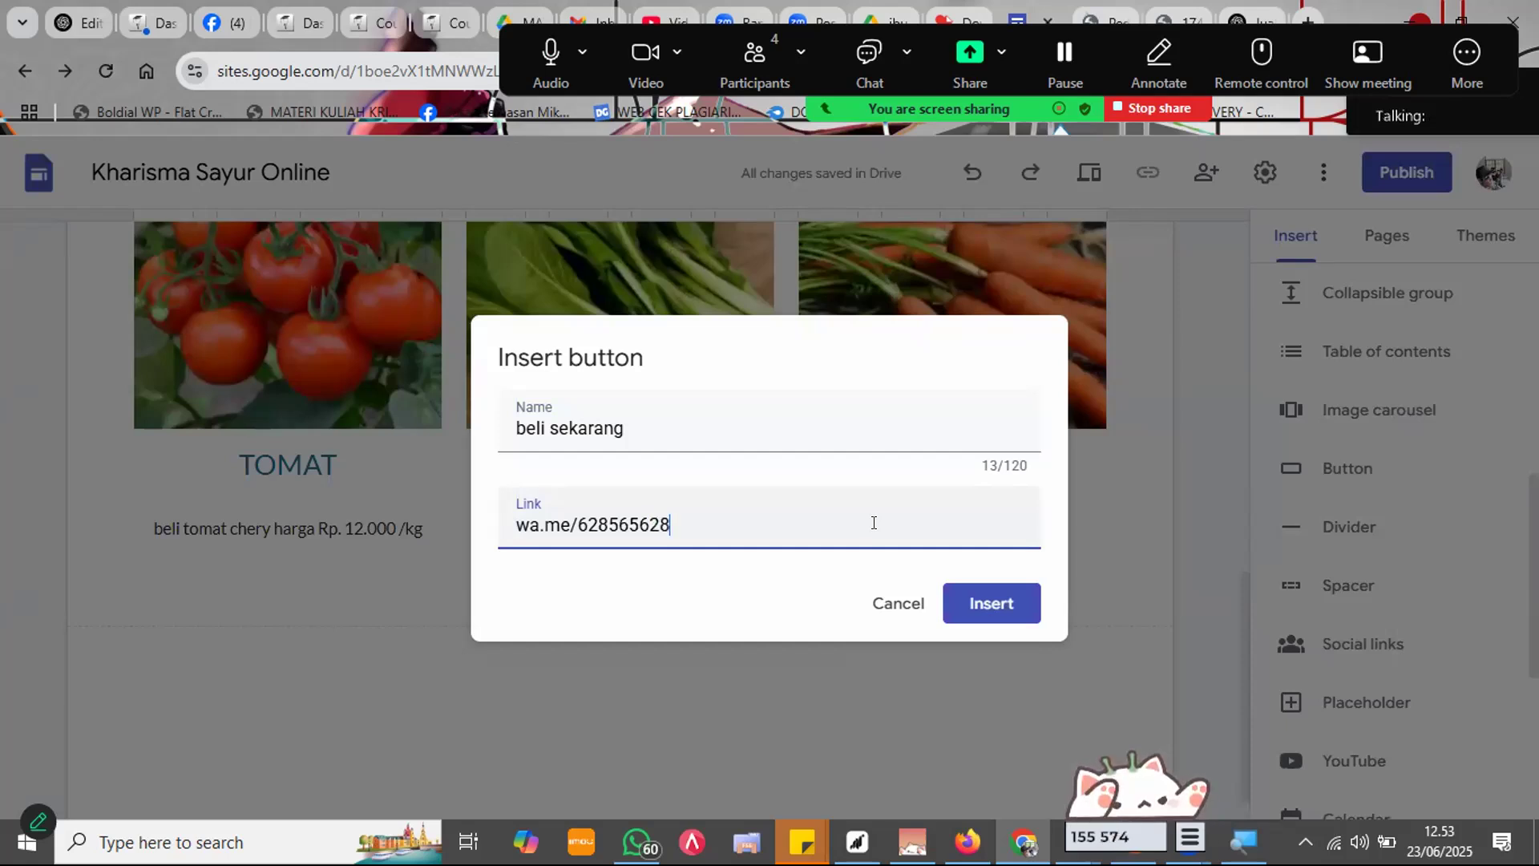
left_click(1020, 604)
left_click_drag(212, 532, 331, 570)
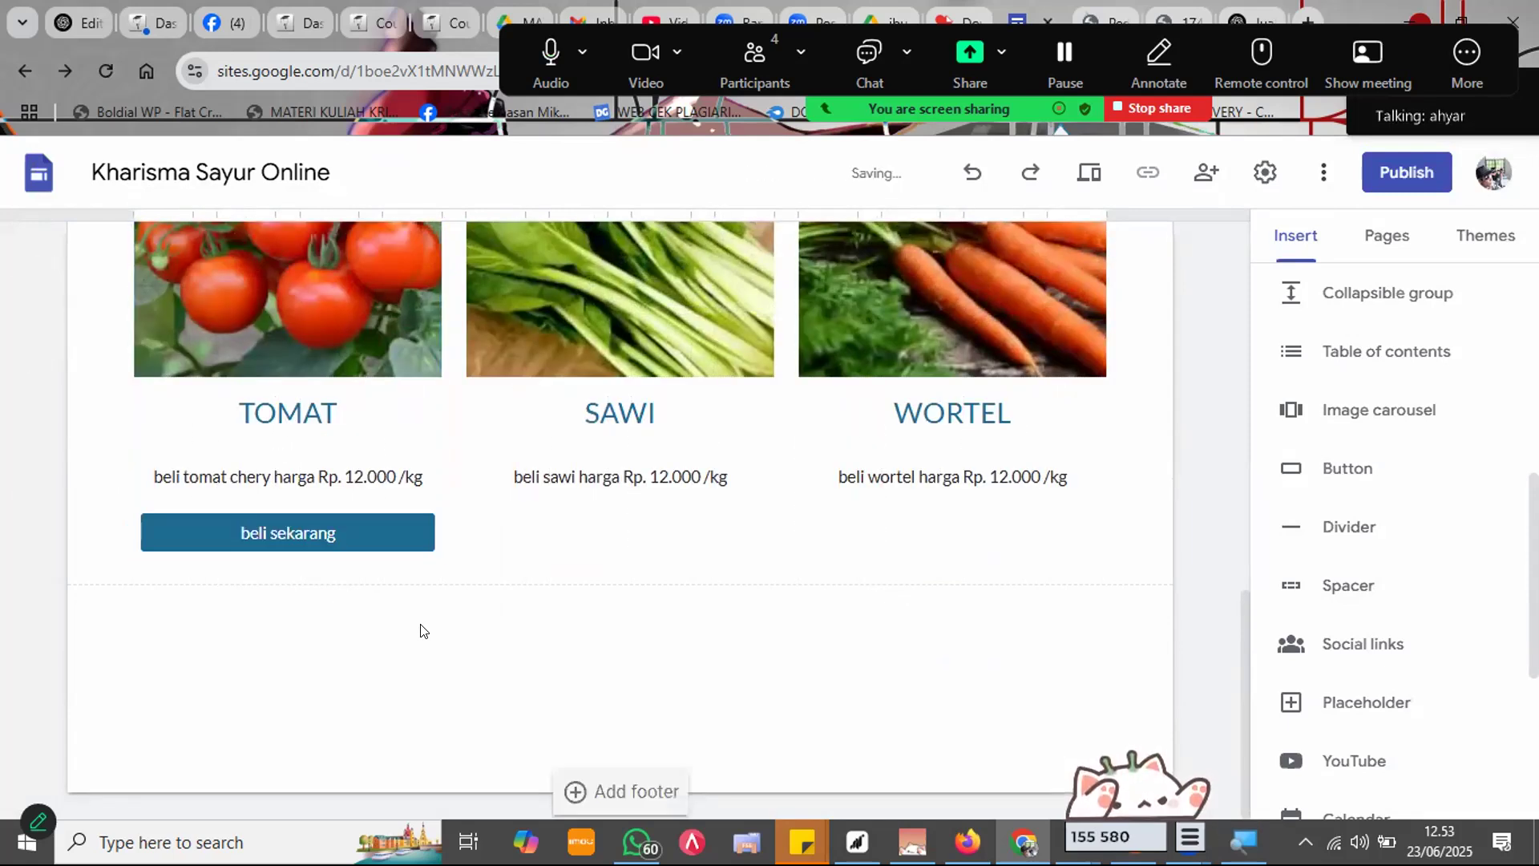
left_click(374, 525)
Step: Undo an accidental duplicate of the beli sekarang button and a move into the SAWI column
key("ctrl+c")
key("ctrl+v")
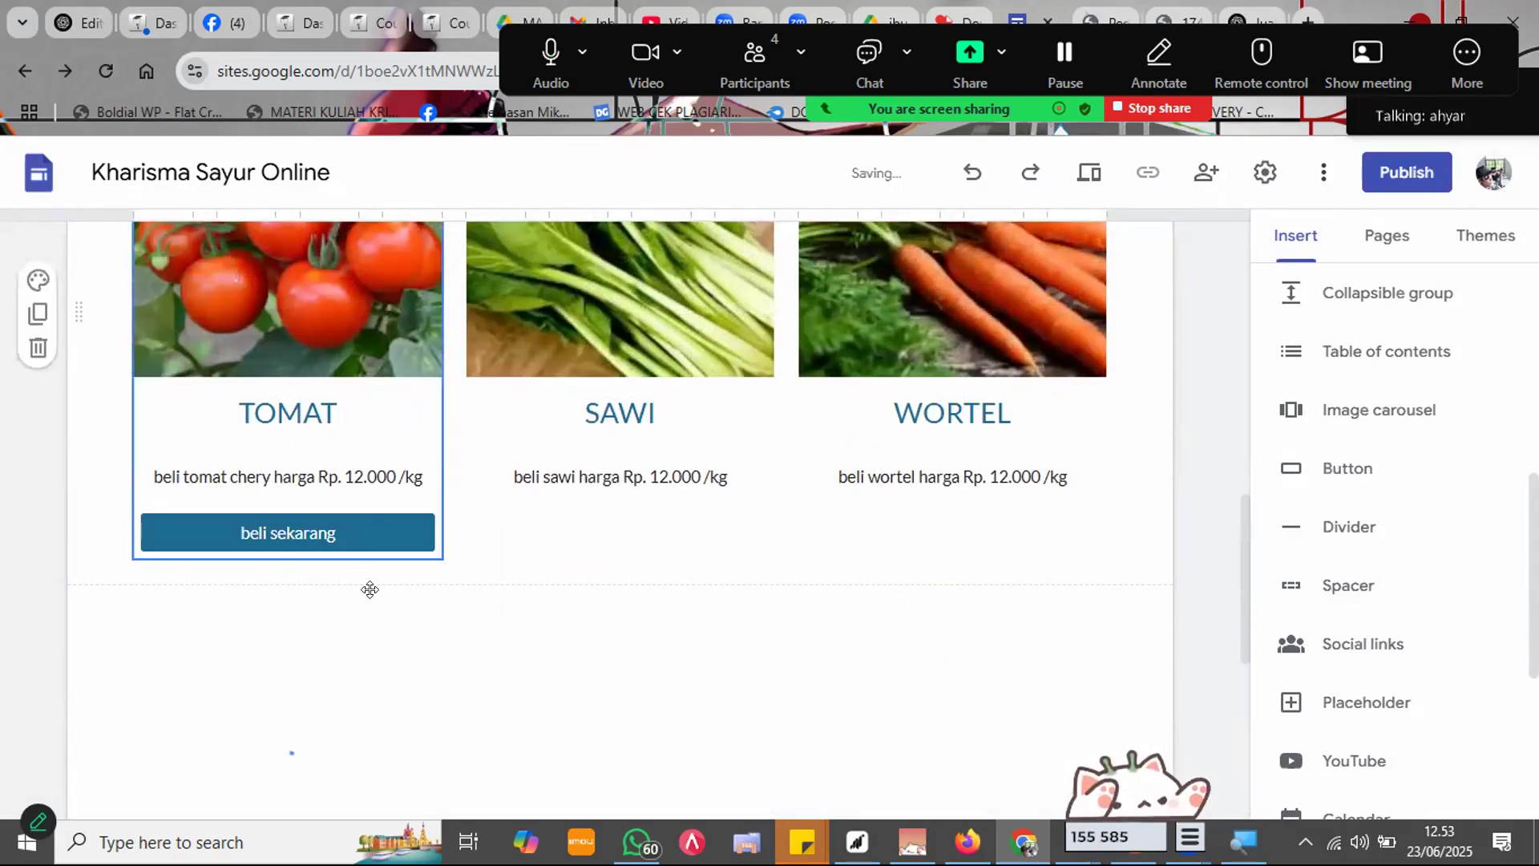
key("ctrl+z")
left_click(390, 694)
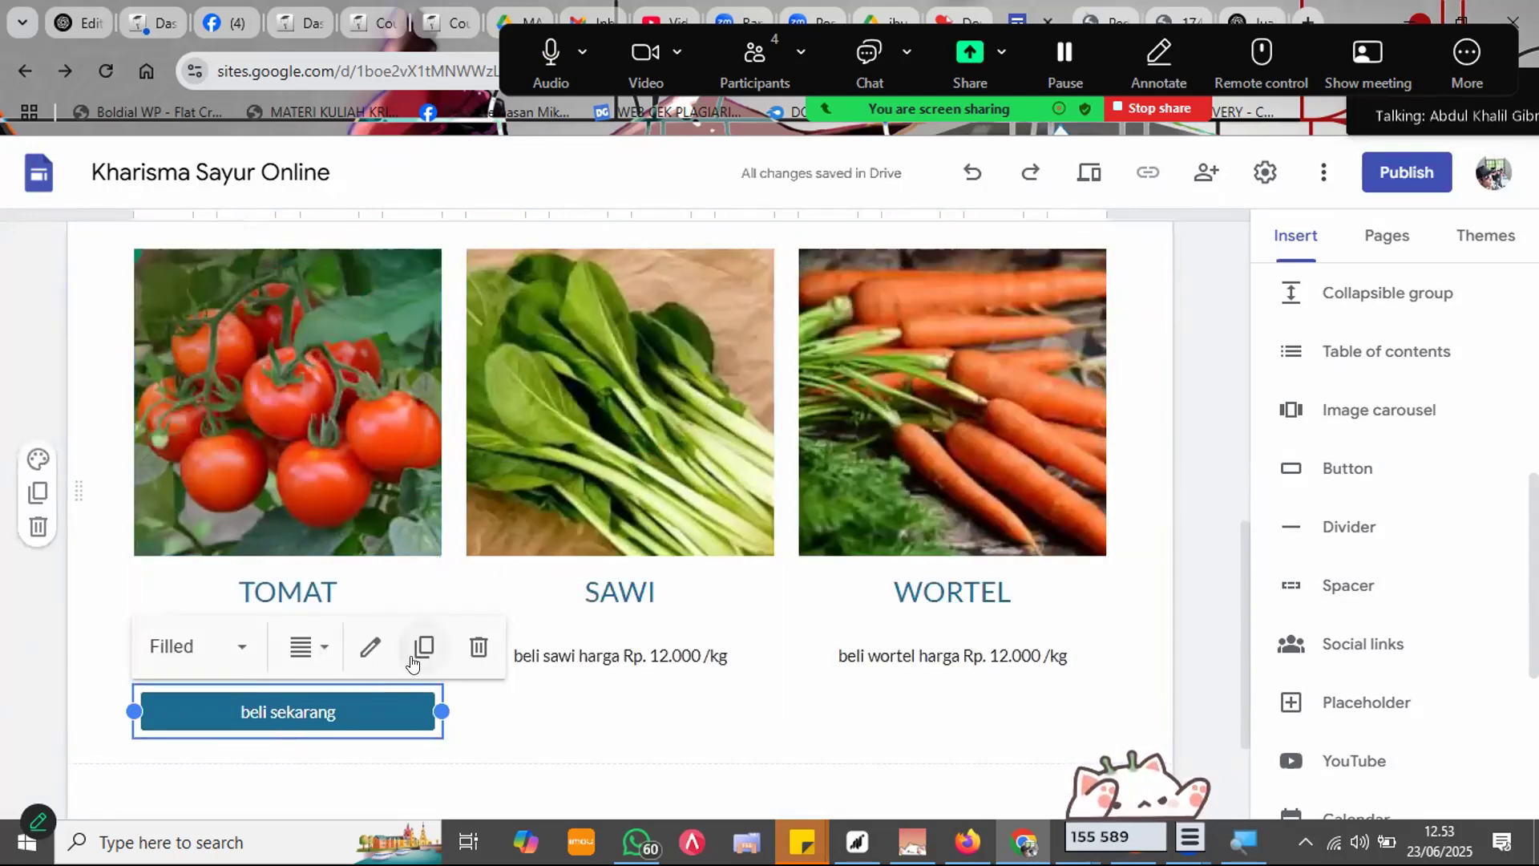
left_click_drag(340, 769, 541, 658)
key("ctrl+z")
Step: Retry and undo the move to SAWI, keeping the single beli sekarang button under TOMAT
left_click(337, 678)
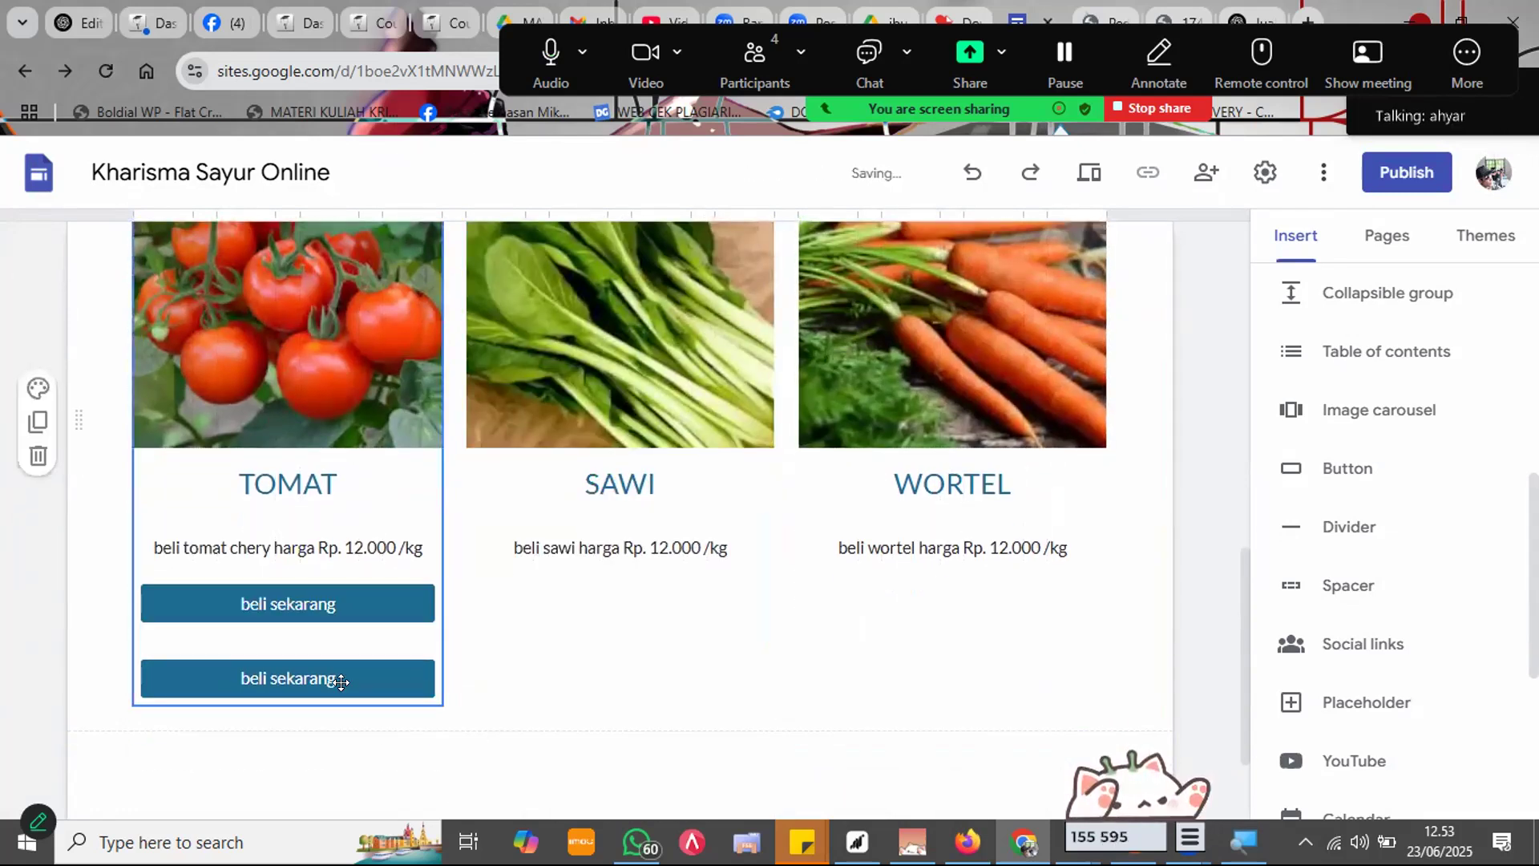
left_click(370, 679)
left_click_drag(369, 679, 536, 667)
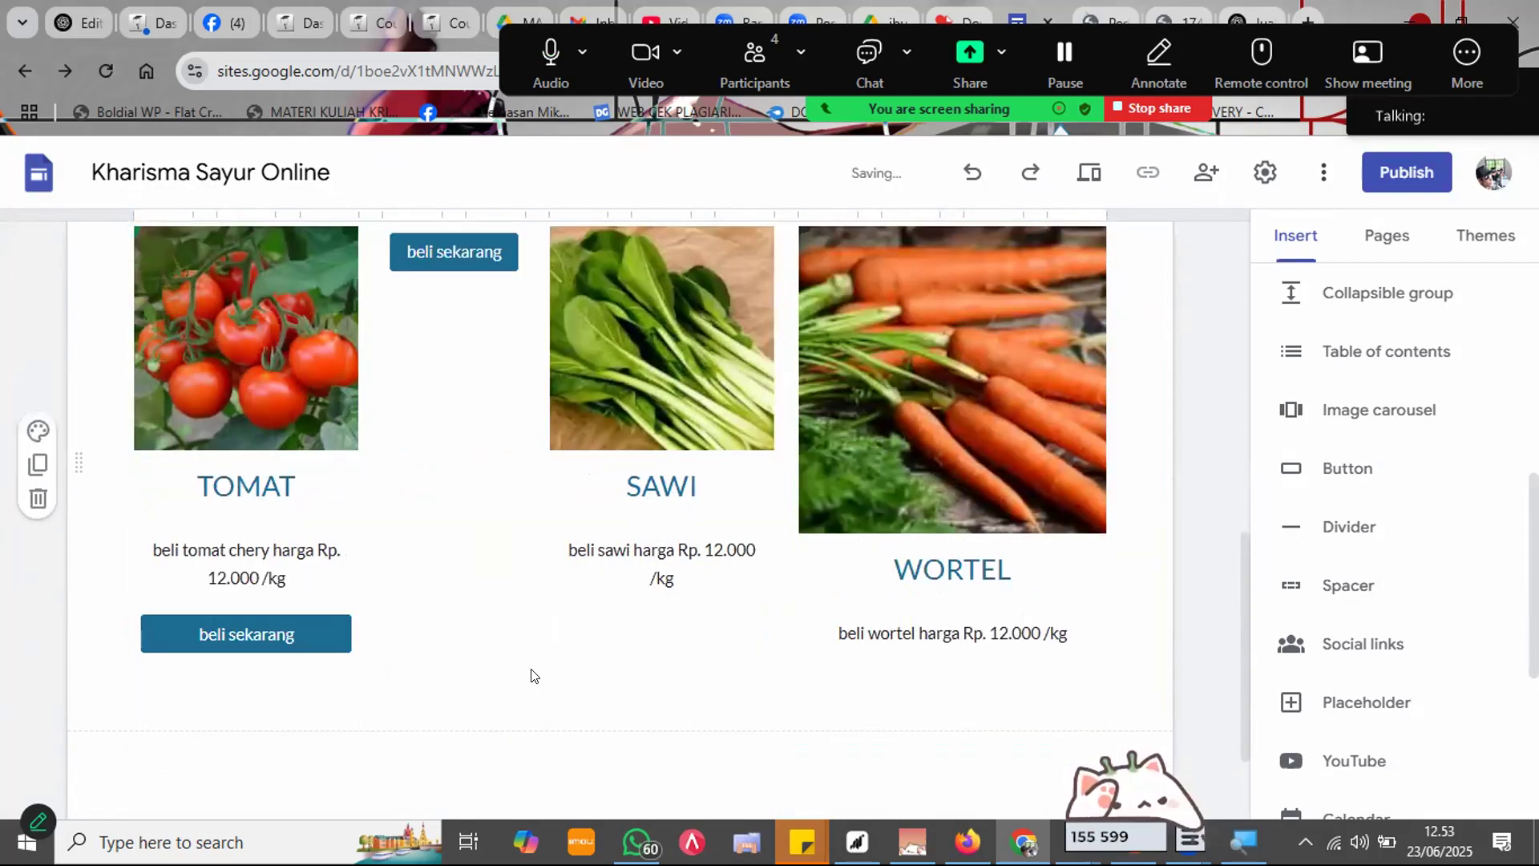
key("ctrl+z")
left_click(388, 708)
mouse_move(372, 684)
left_mouse_down()
mouse_move(384, 694)
mouse_move(385, 681)
left_mouse_up()
left_click(214, 682)
left_click(214, 682)
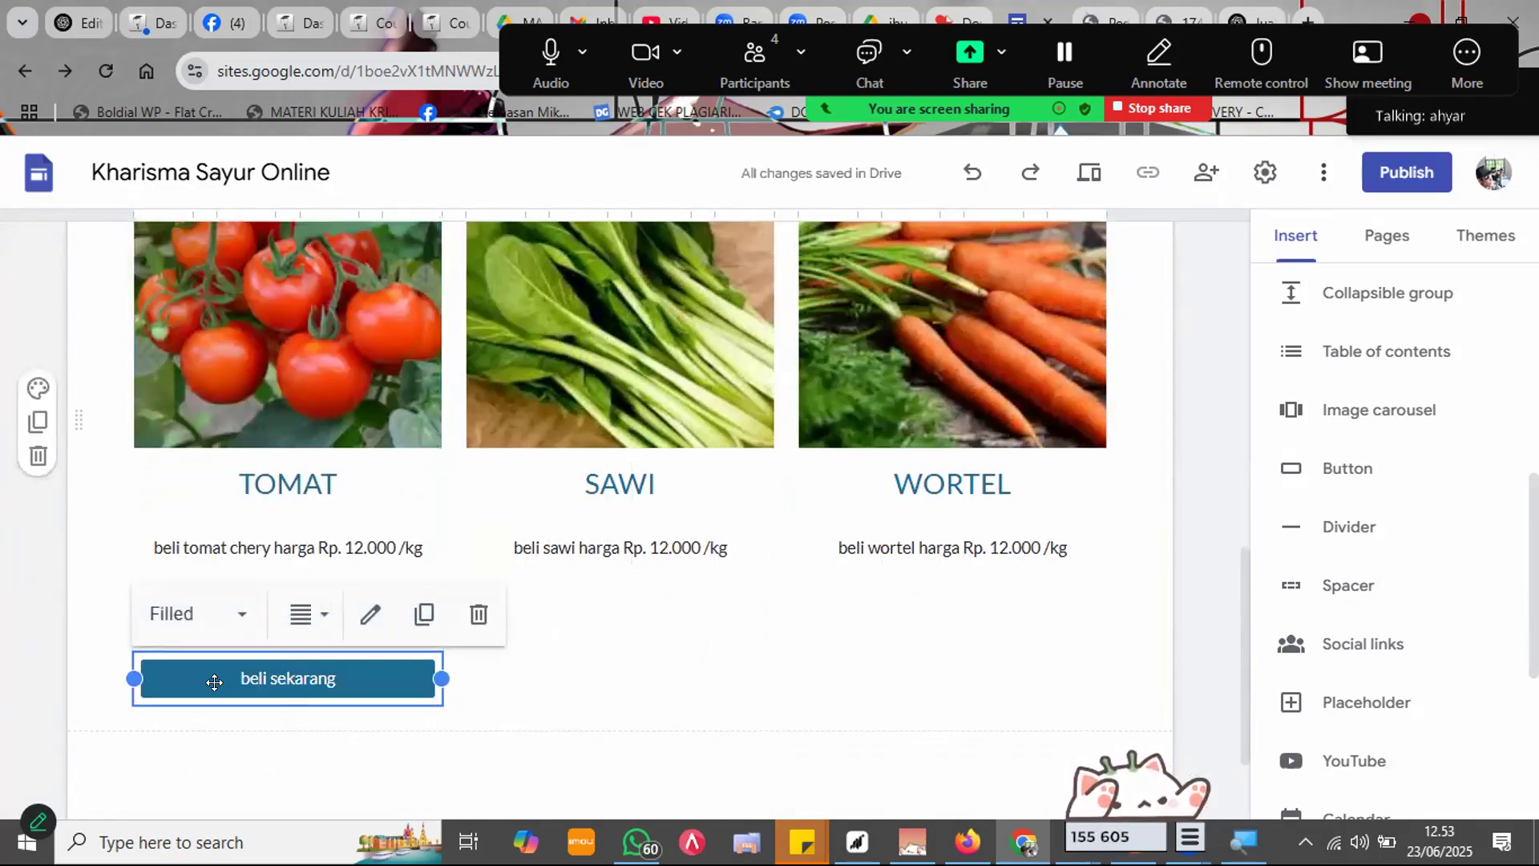
scroll(481, 601, "up", 2)
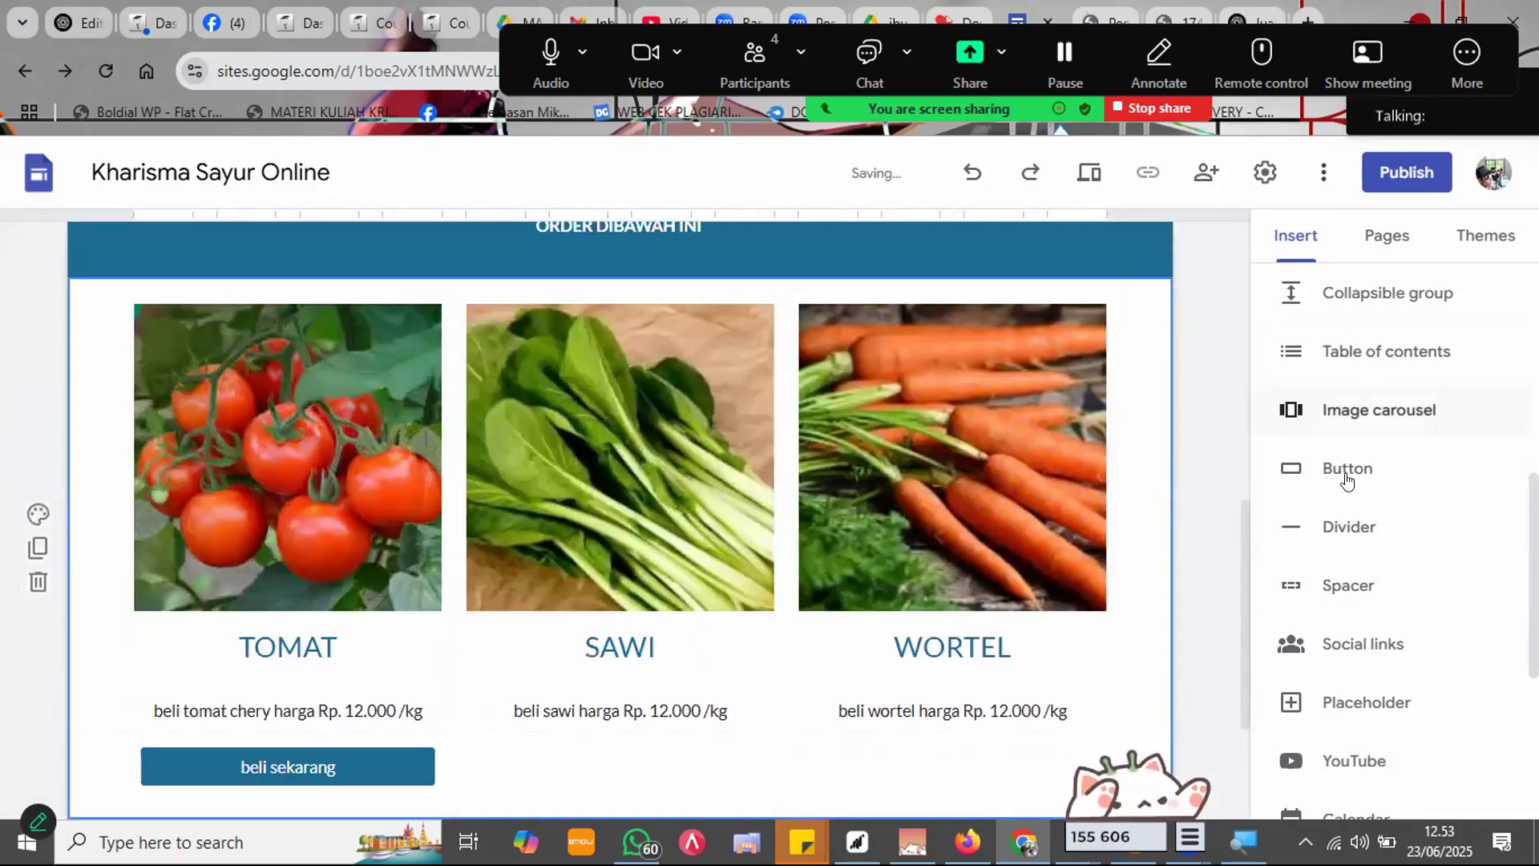
scroll(1347, 481, "down", 3)
Step: Add a second 'beli sekarang' button with the shop's wa.me WhatsApp link under the SAWI caption, removing the empty line
left_click(728, 653)
scroll(738, 689, "down", 2)
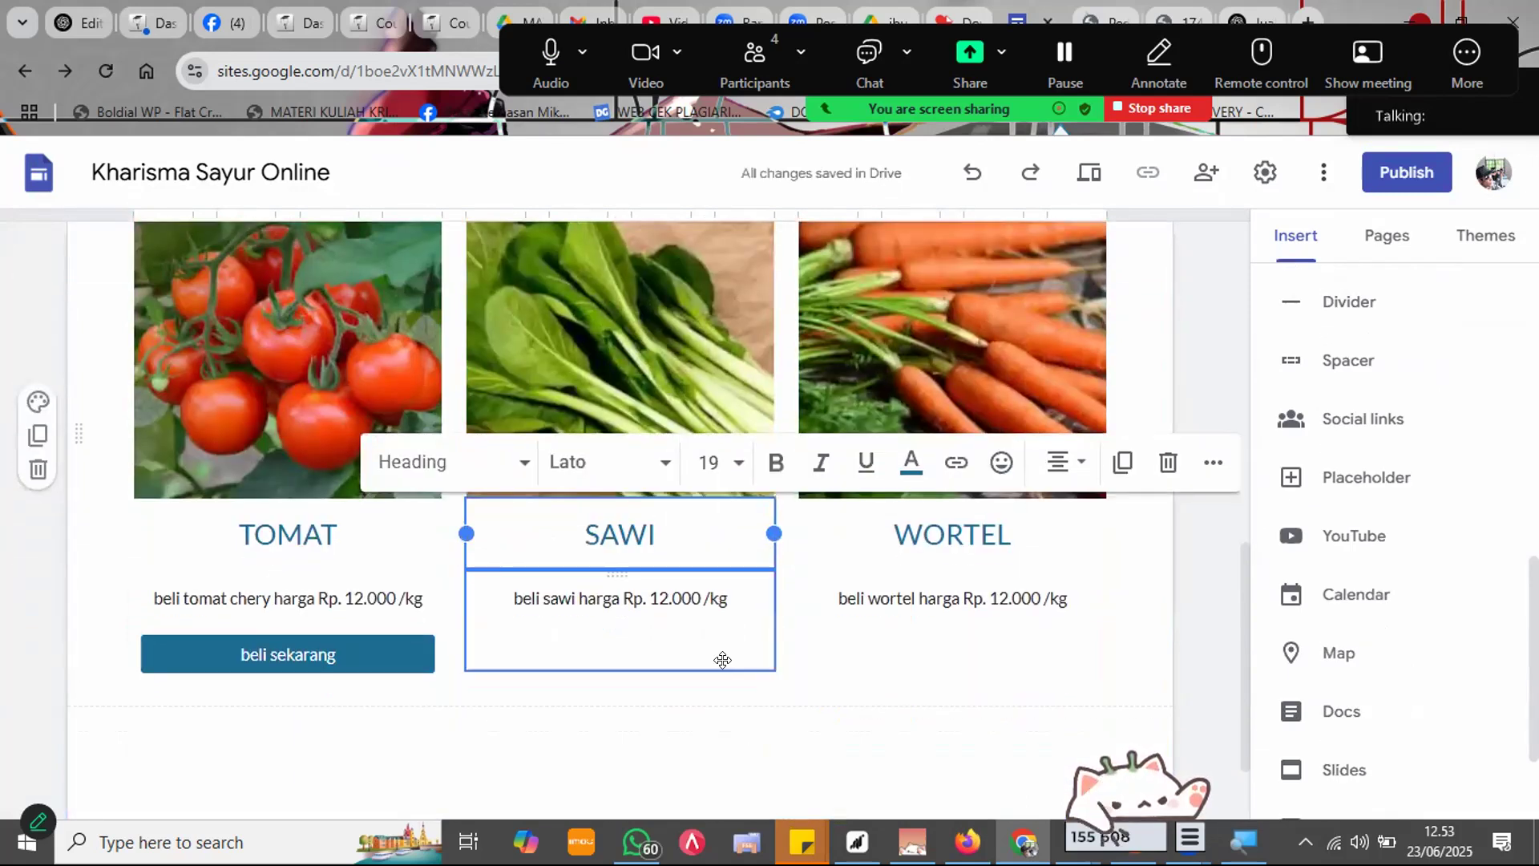
scroll(1367, 593, "up", 2)
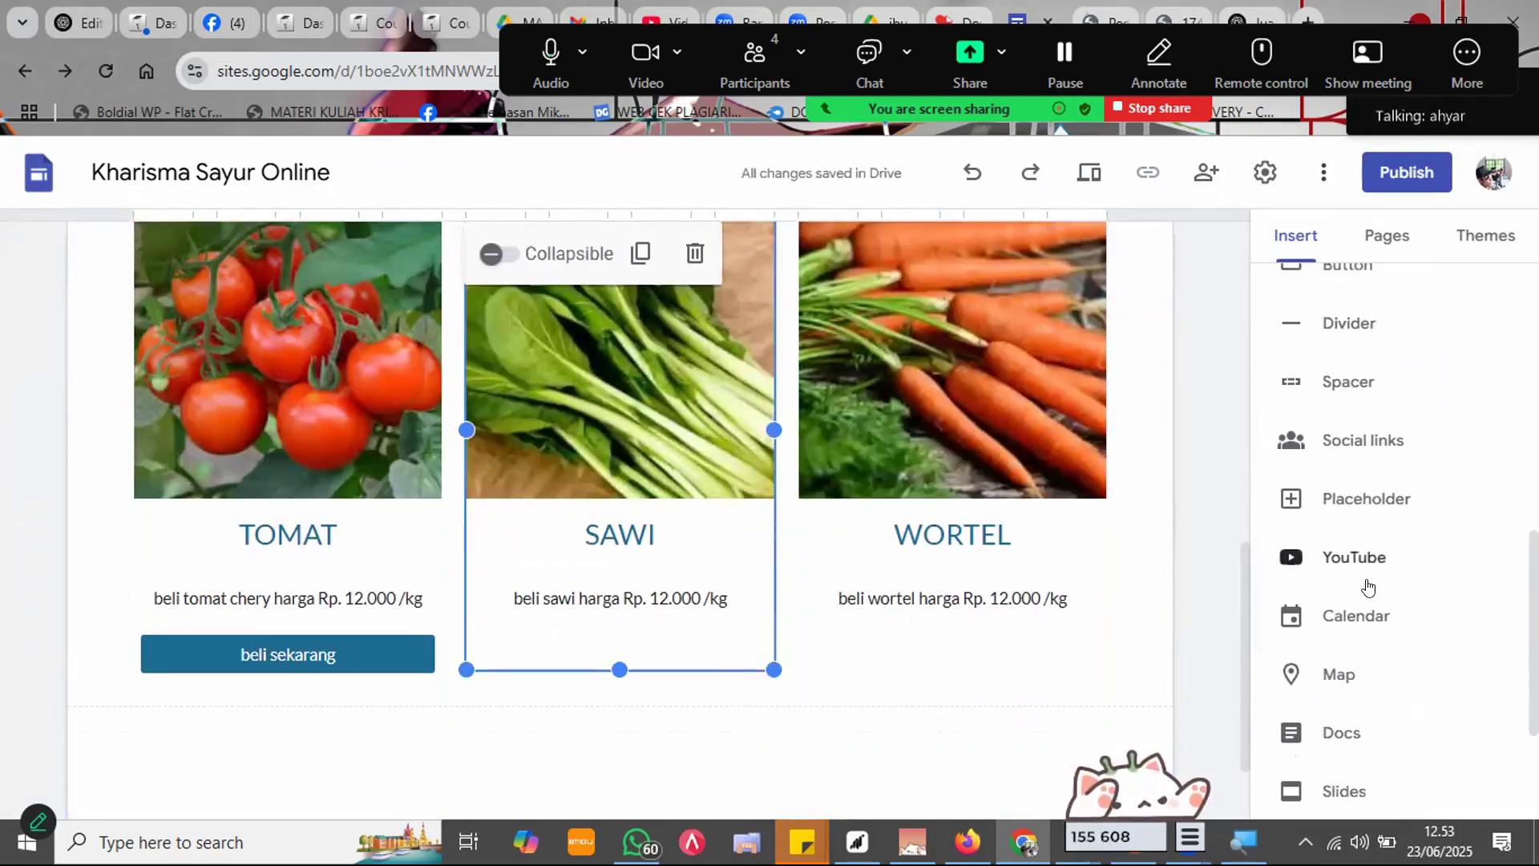
left_click(1390, 362)
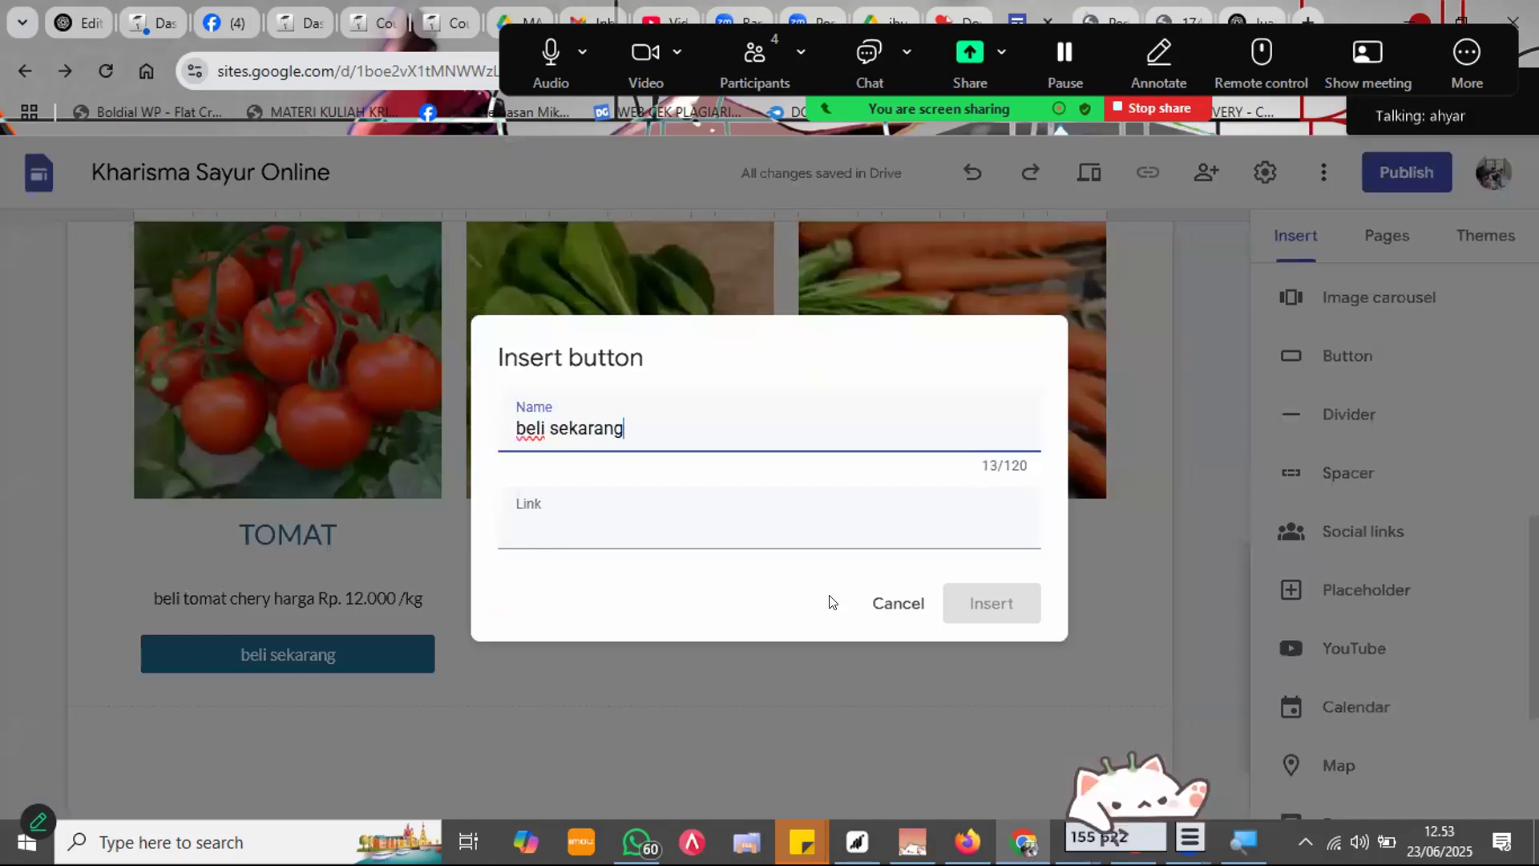
left_click(895, 537)
type("wa")
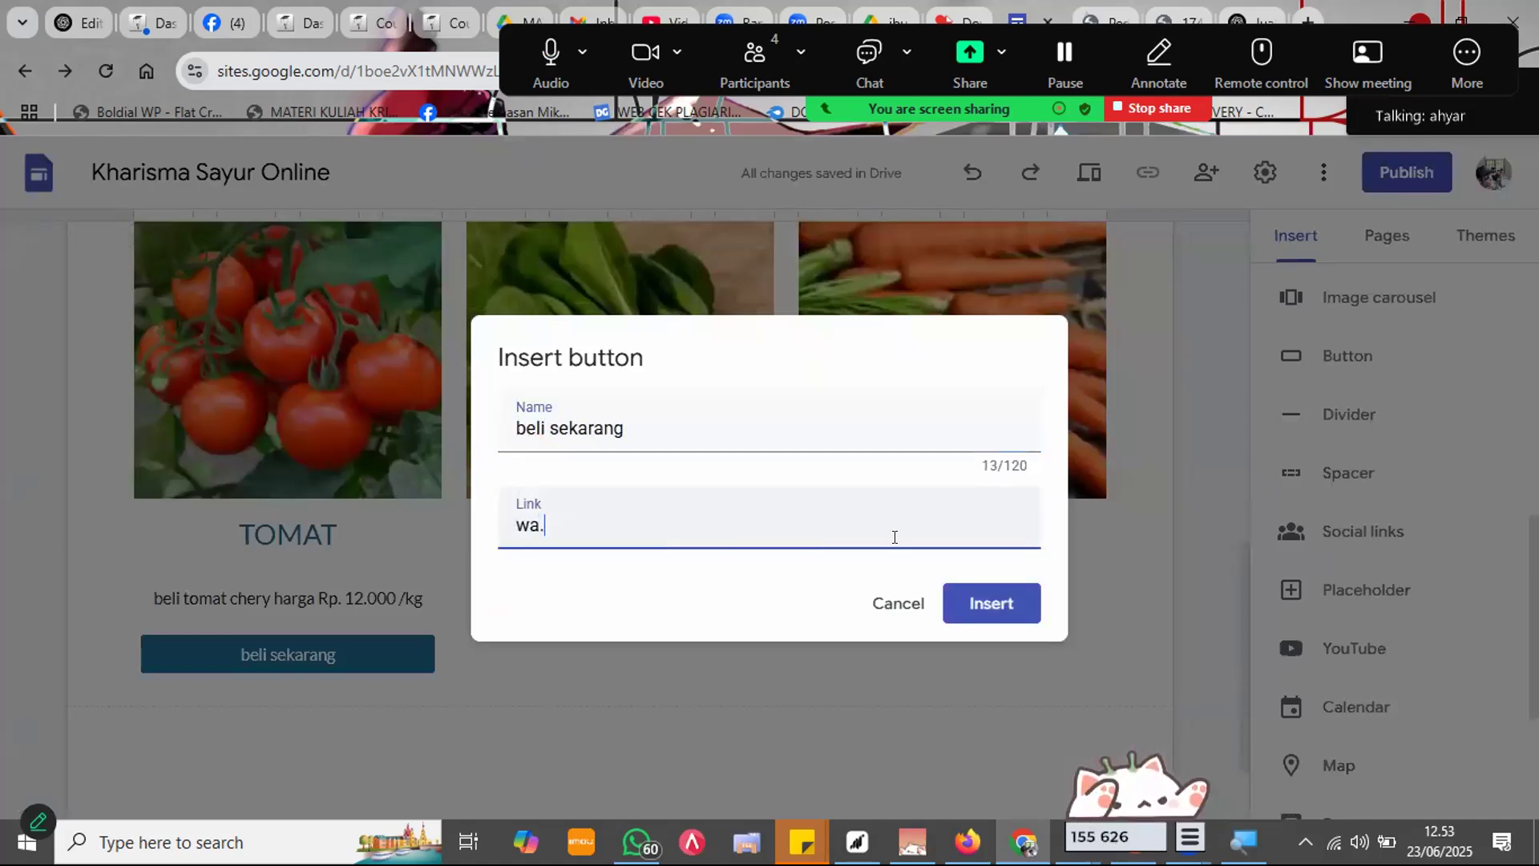
type(".me/")
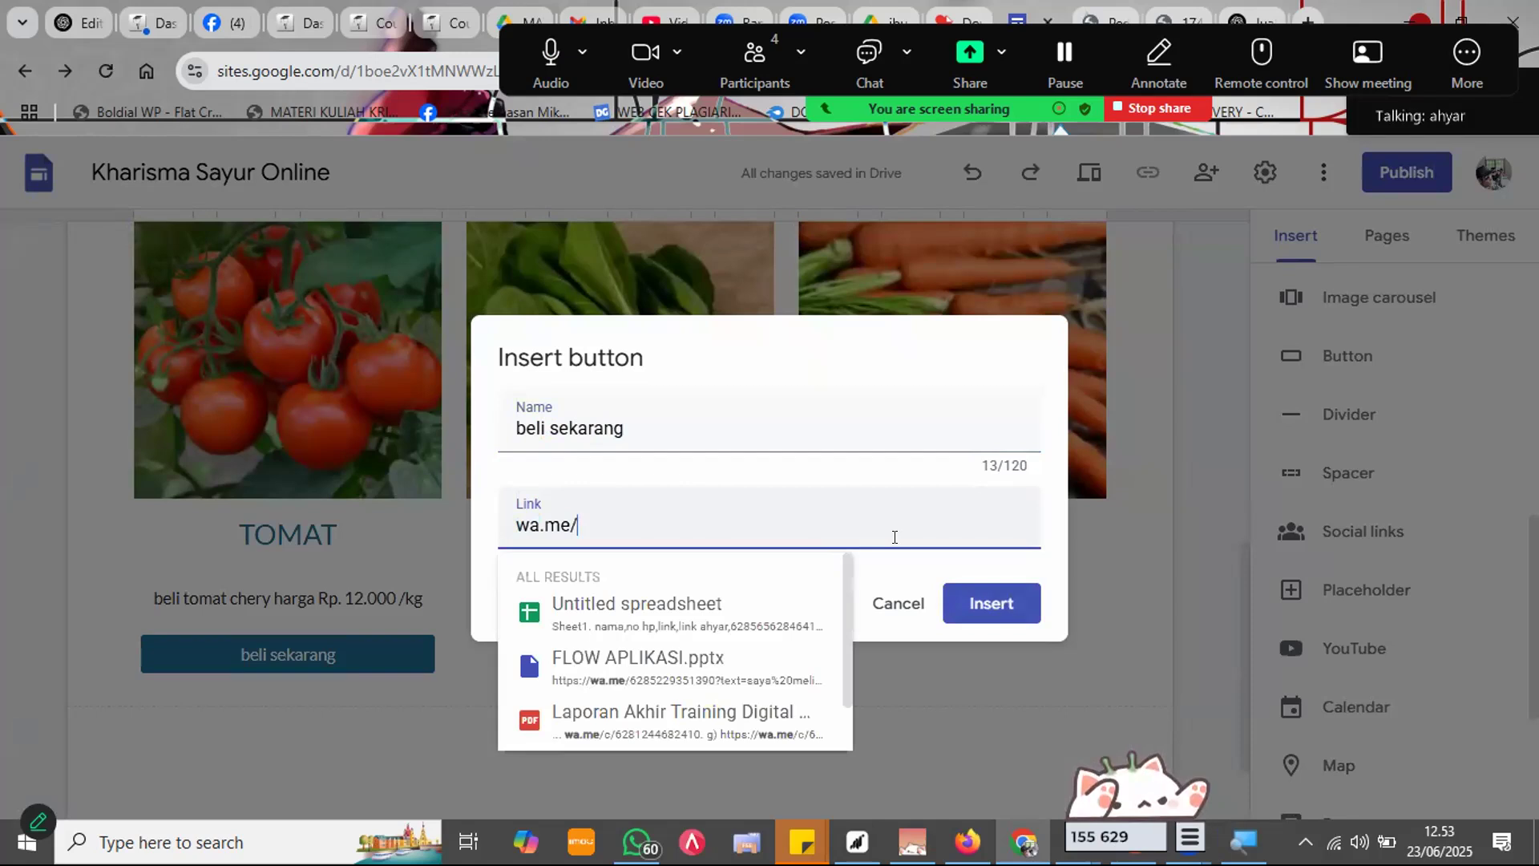
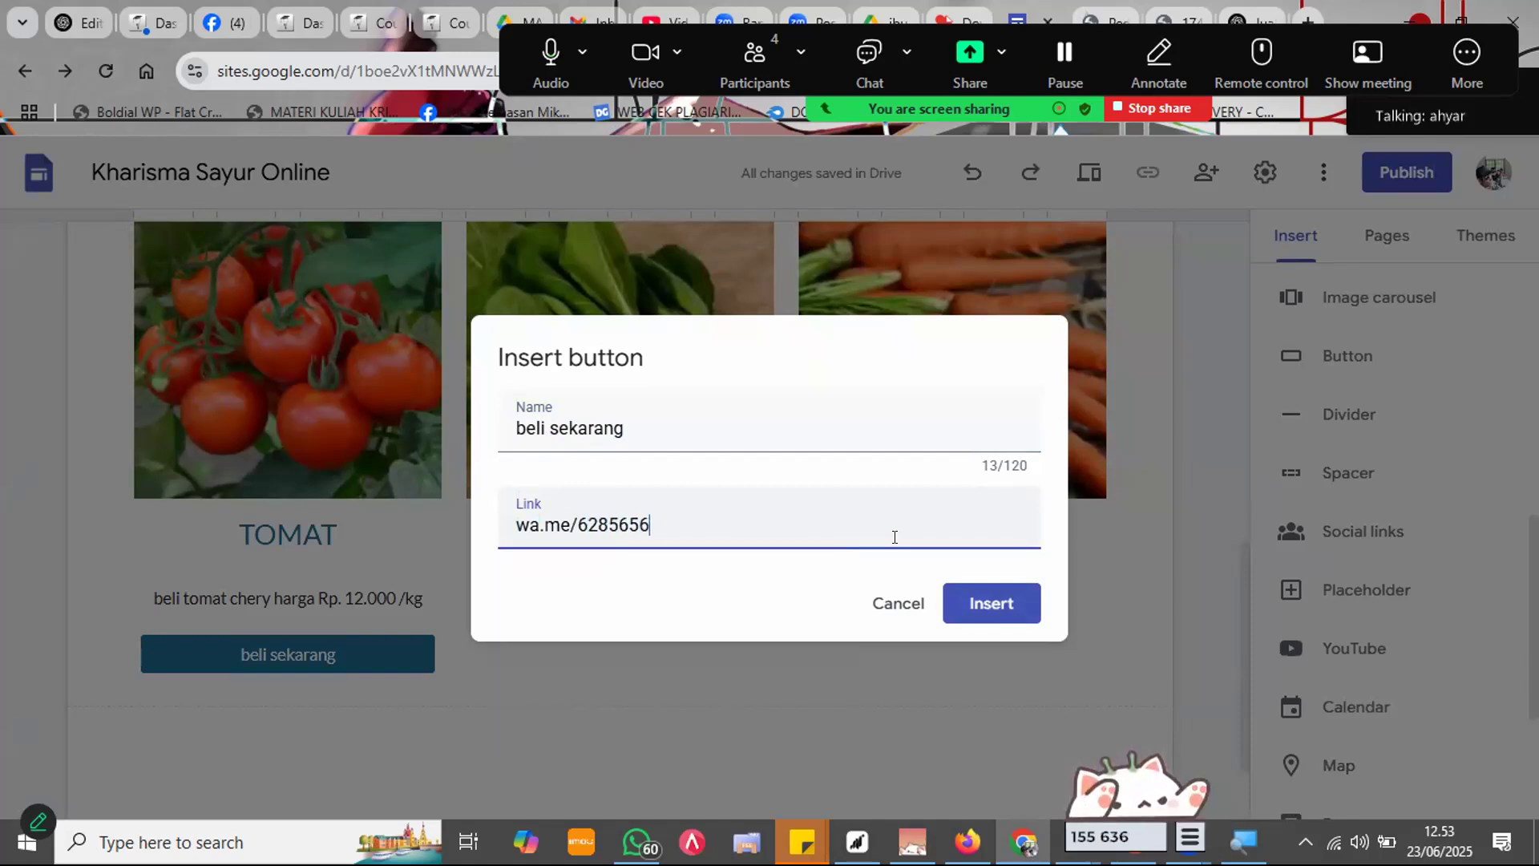
left_click(994, 605)
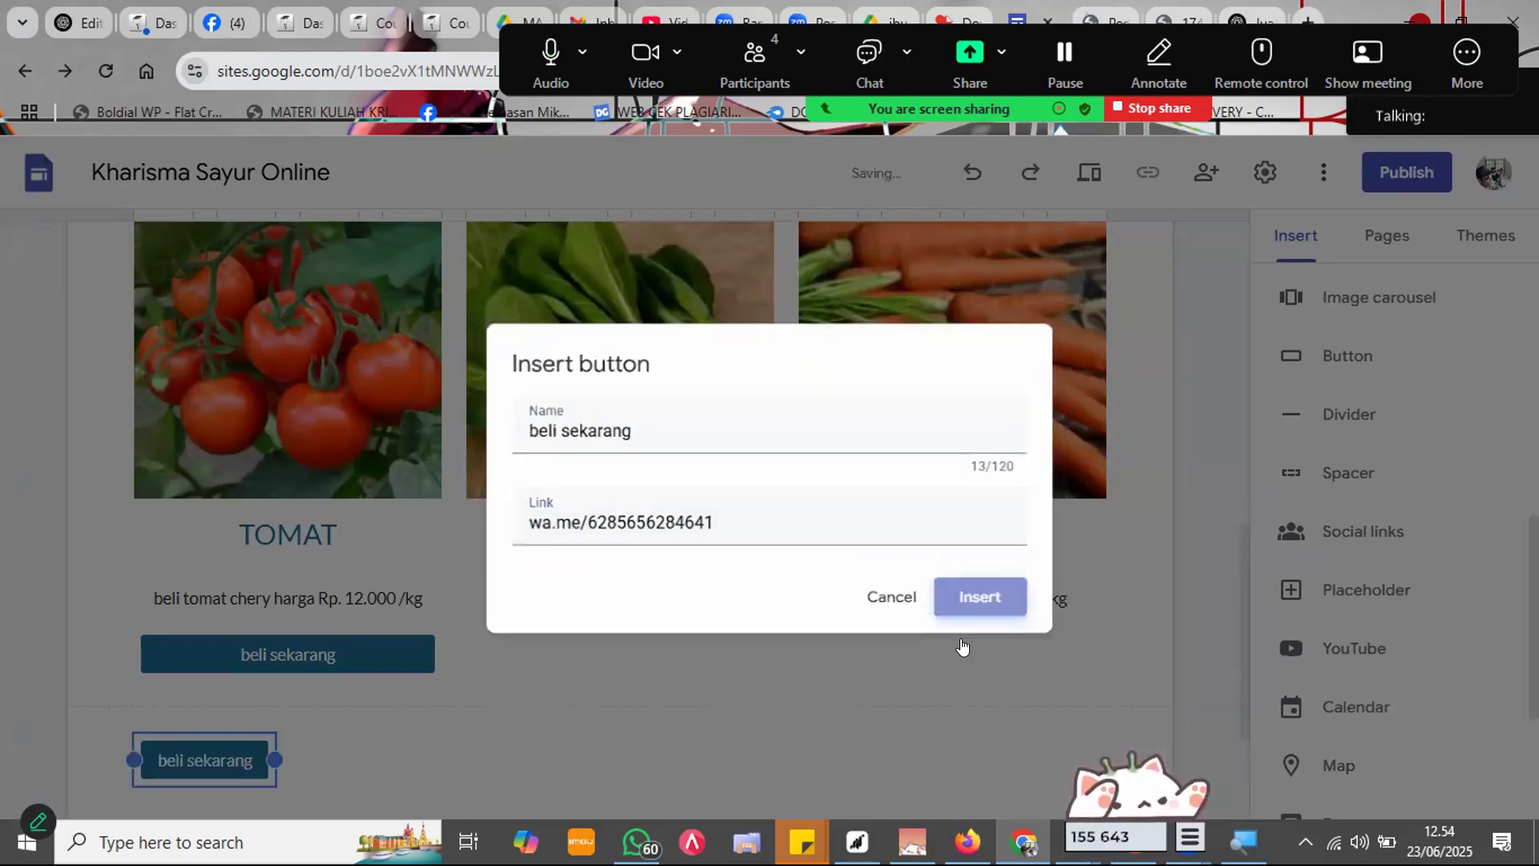
left_click_drag(369, 534, 553, 440)
left_click(627, 469)
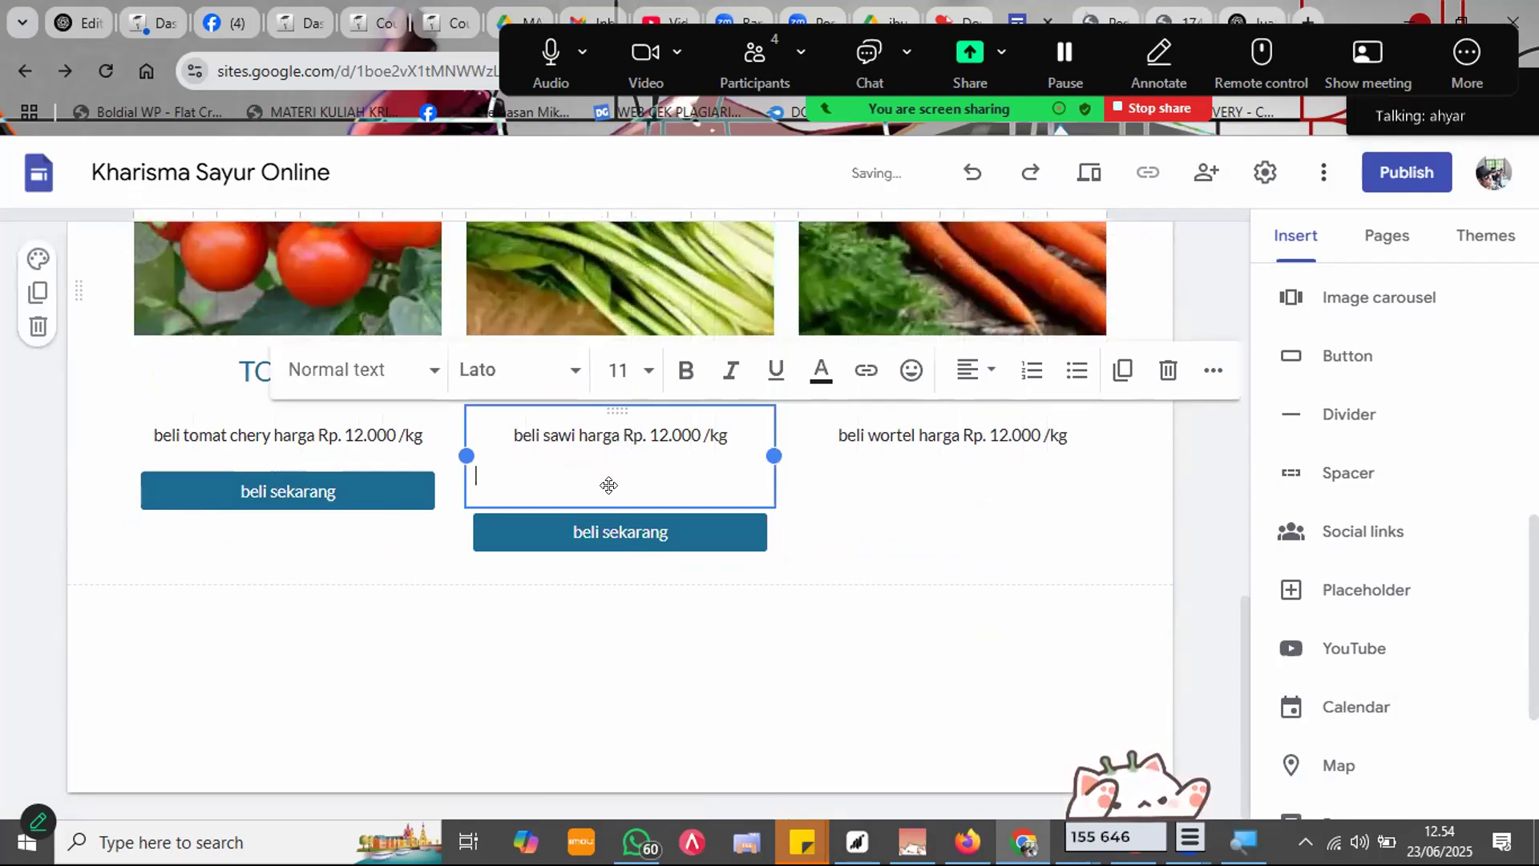
key("BackSpace")
Step: Check the SAWI button's link, then put a beli sekarang button under the WORTEL caption and remove the empty line
left_click(797, 611)
left_click(882, 550)
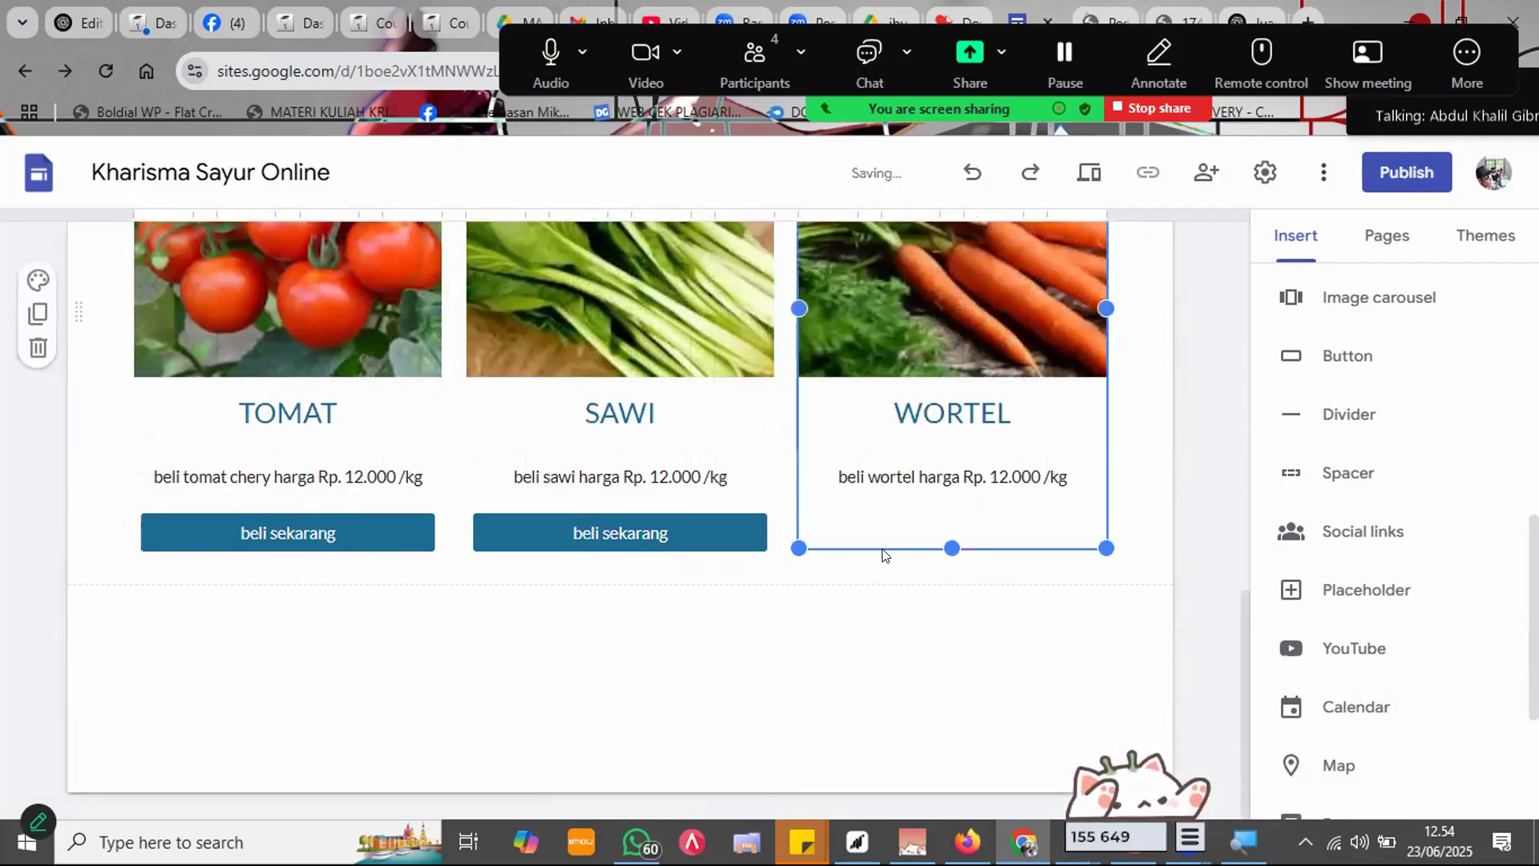
left_click(732, 535)
double_click(732, 534)
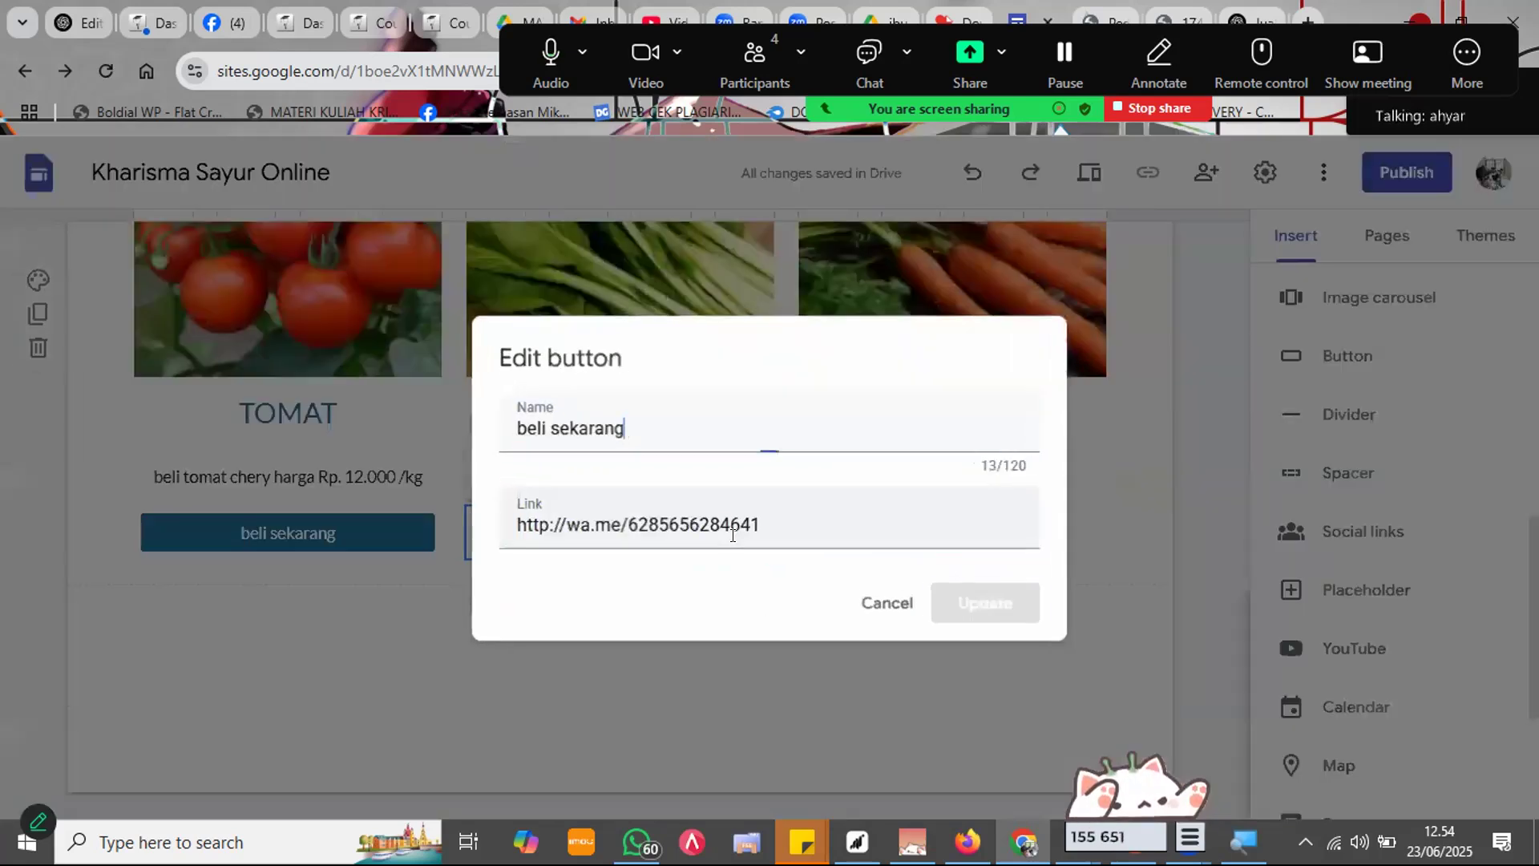
left_click(880, 603)
left_click_drag(738, 523, 910, 477)
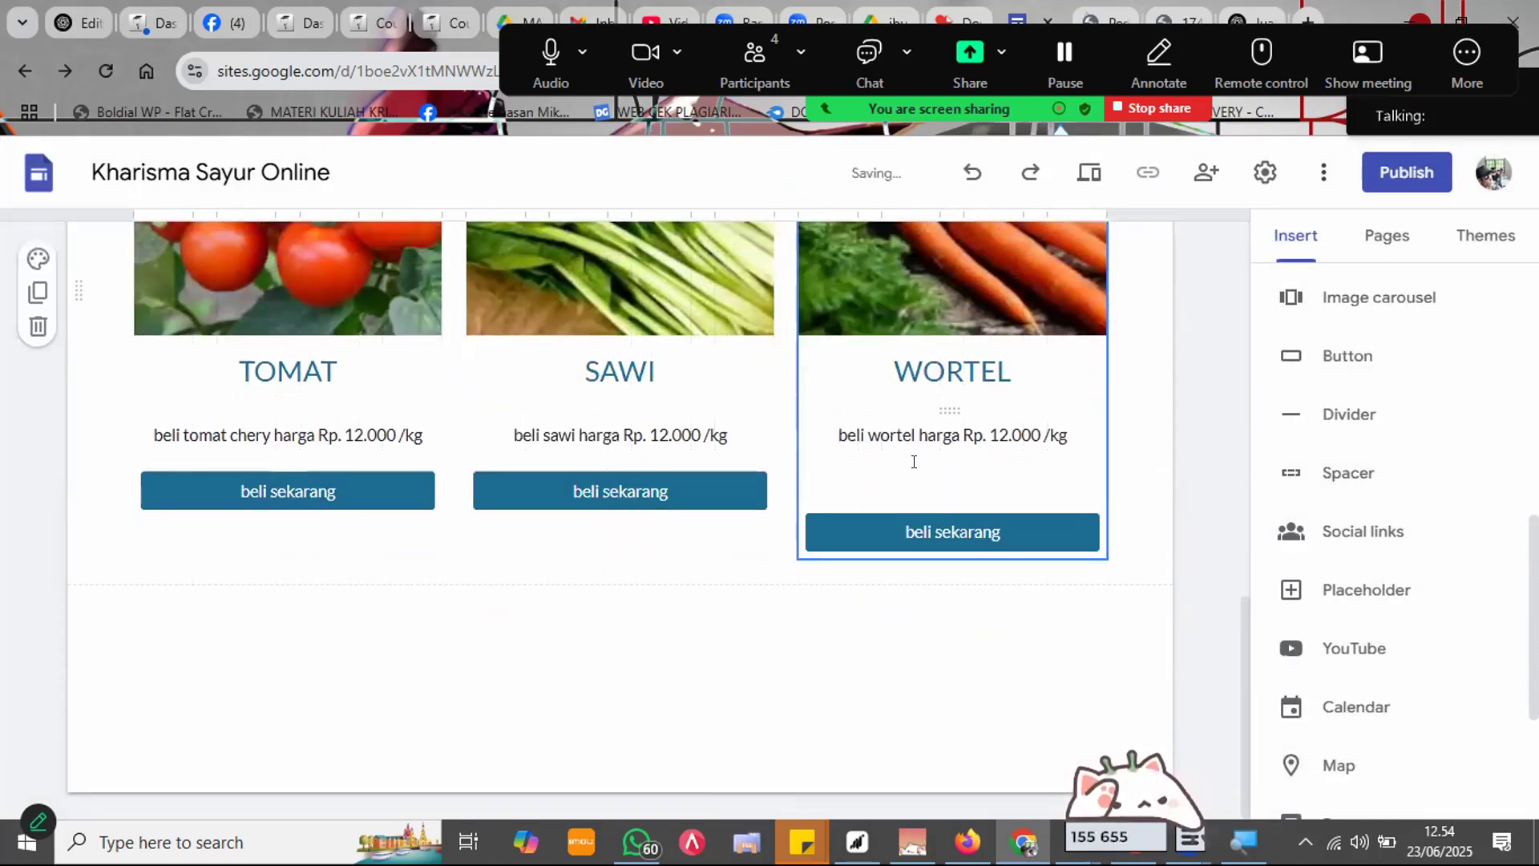
left_click(901, 481)
key("BackSpace")
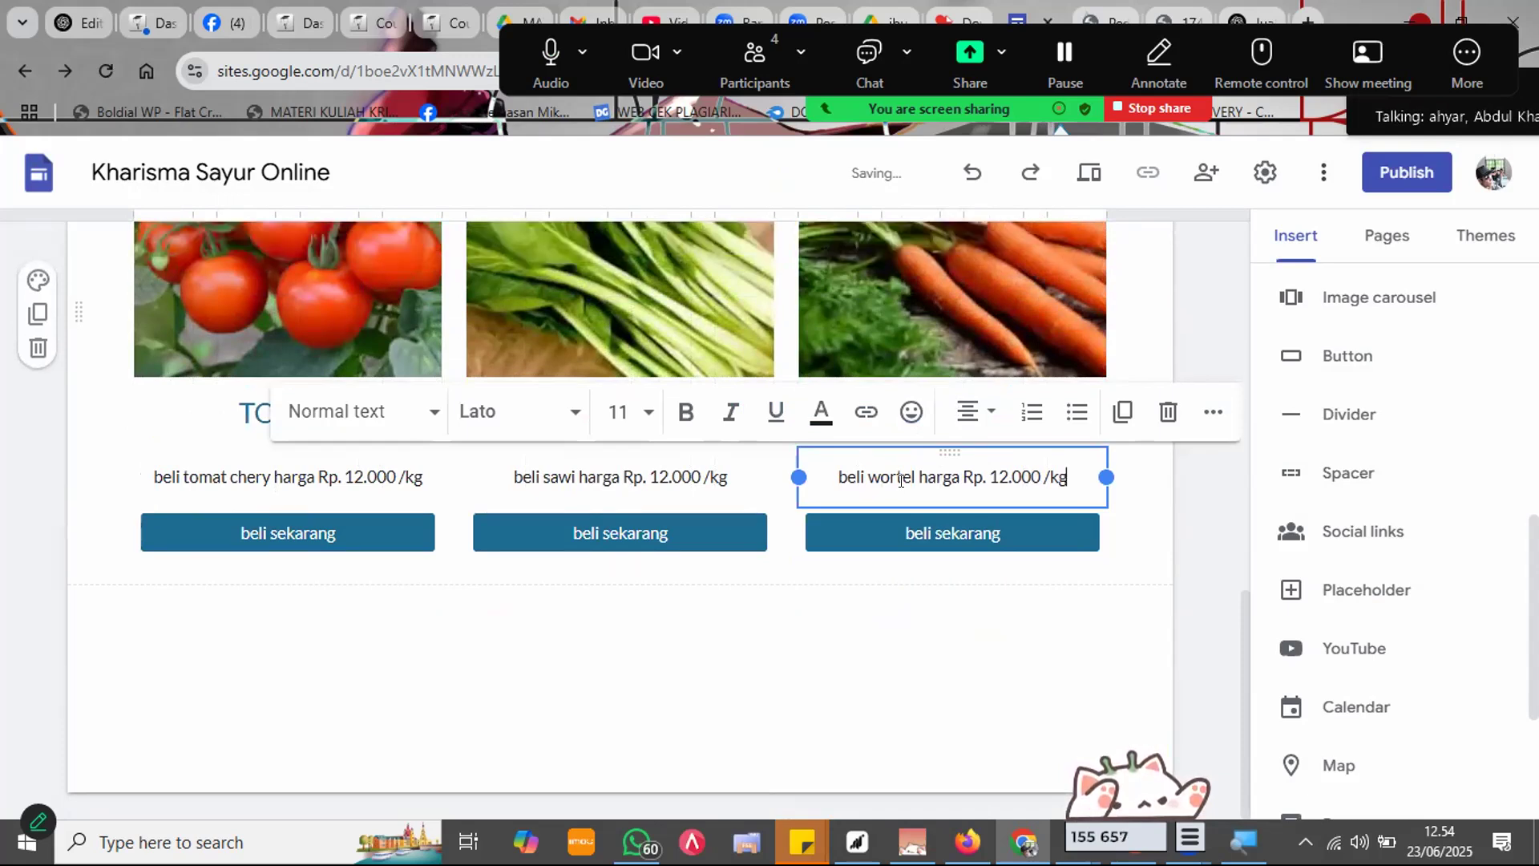
left_click(1125, 522)
scroll(1124, 522, "up", 13)
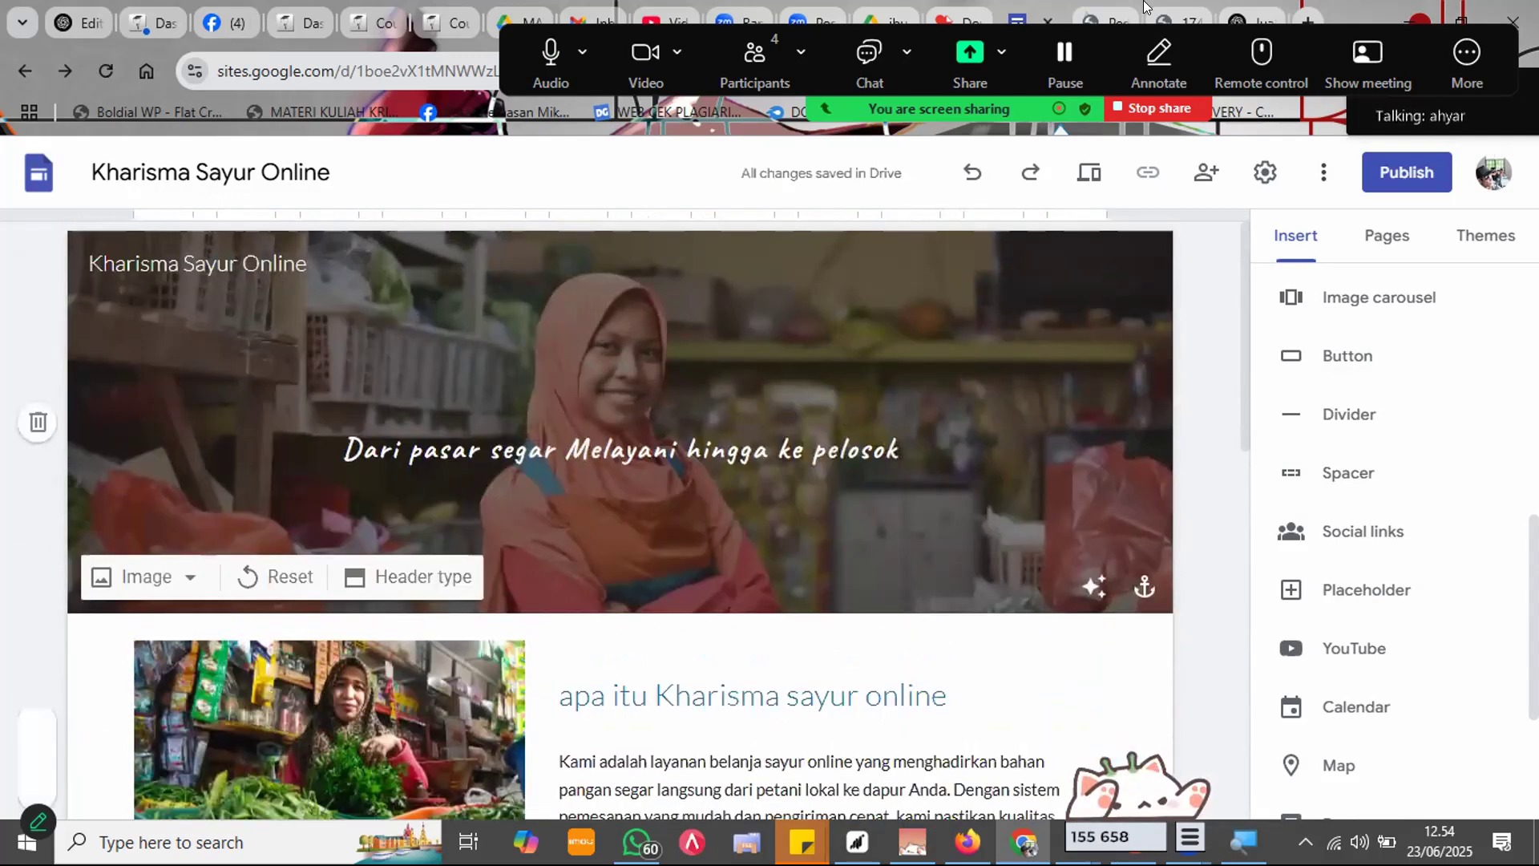
left_click(1077, 178)
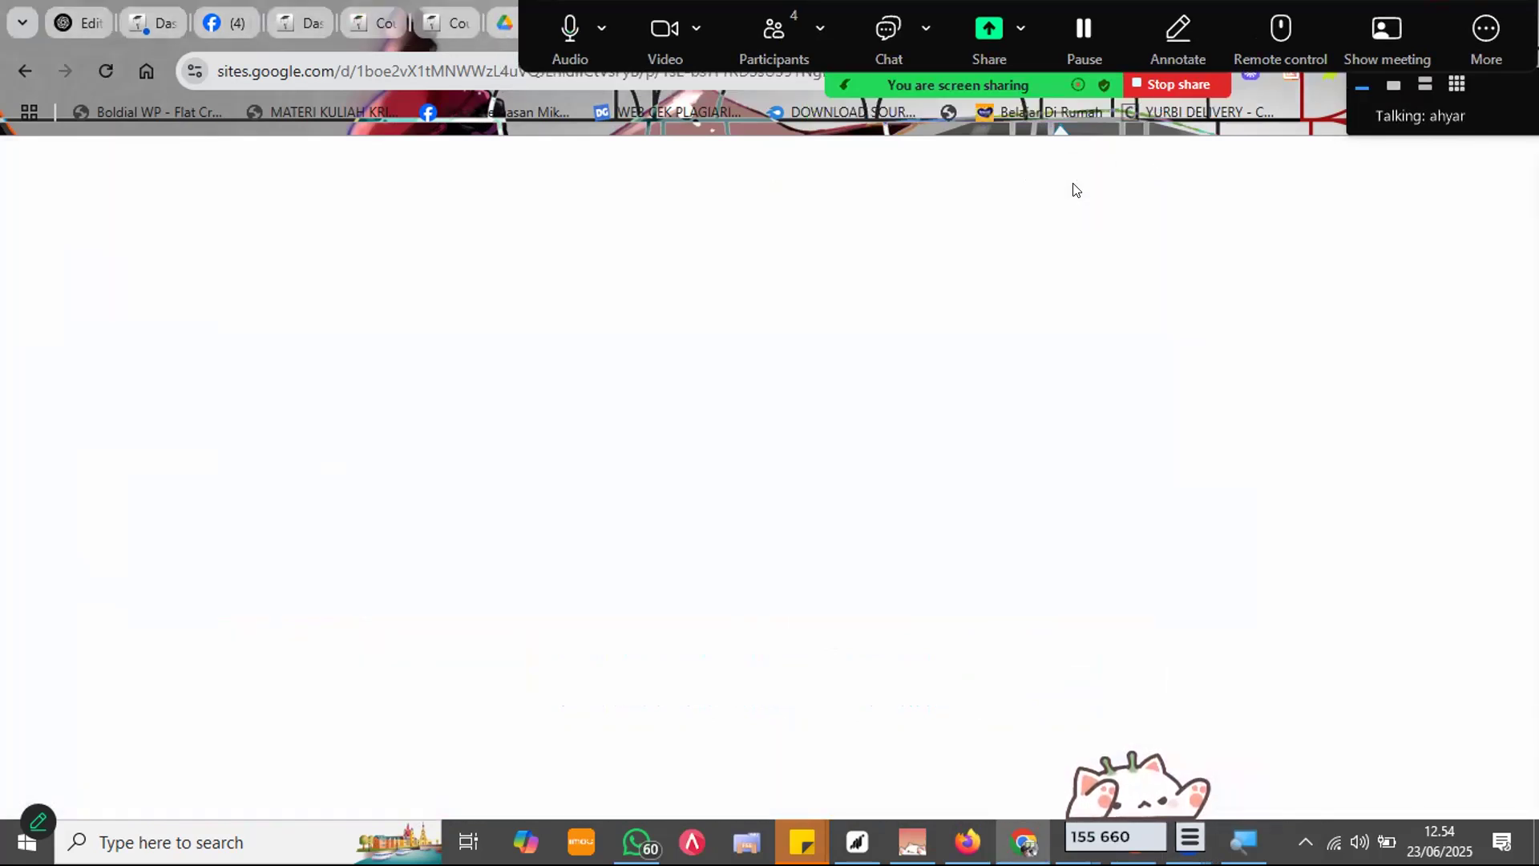
scroll(1073, 337, "down", 5)
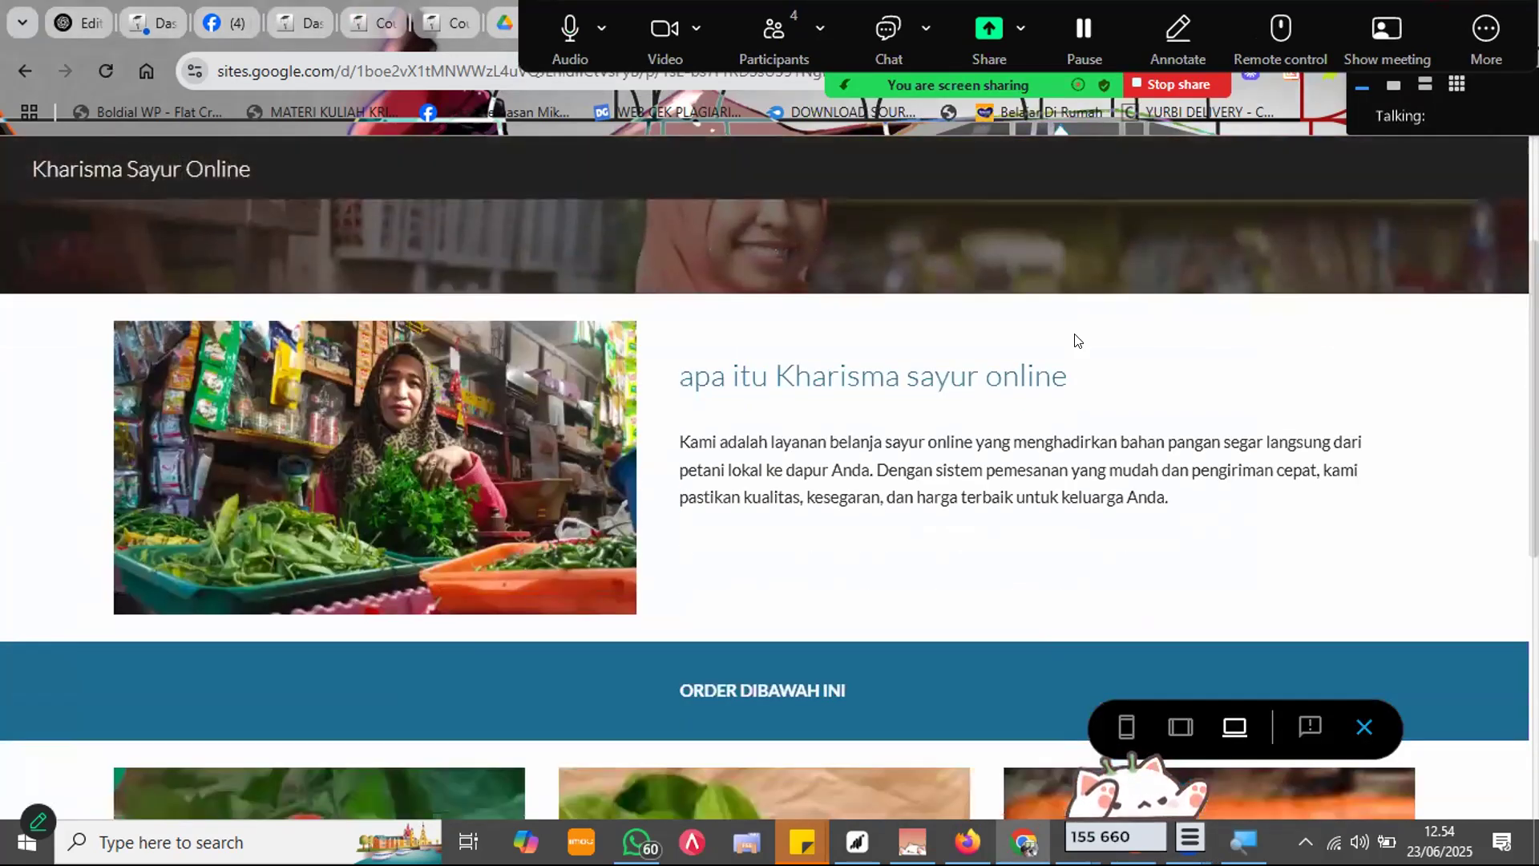
scroll(1069, 342, "down", 4)
scroll(1066, 335, "up", 8)
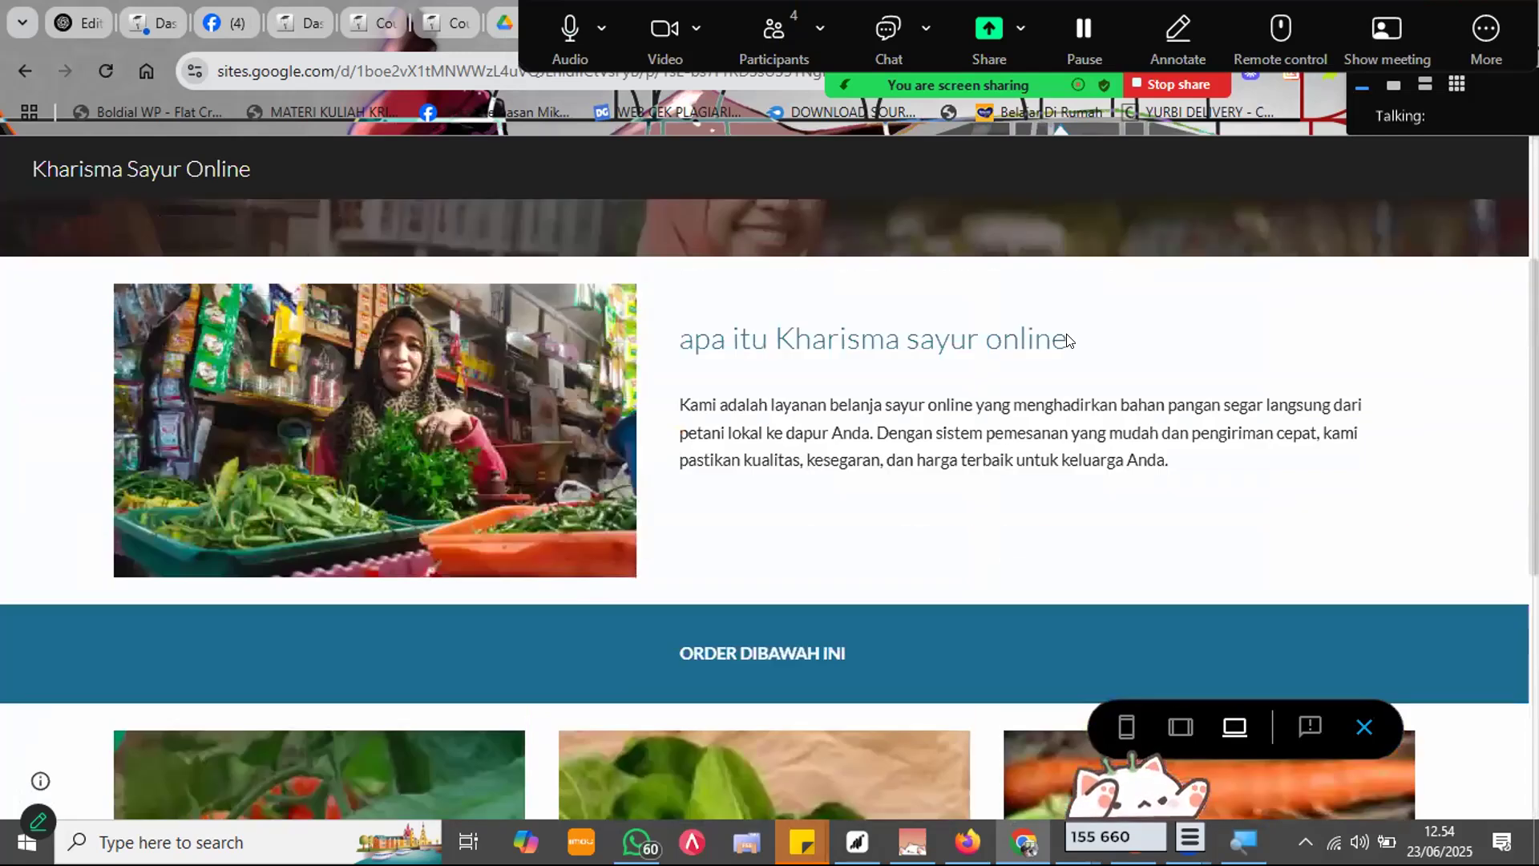
scroll(1053, 341, "down", 5)
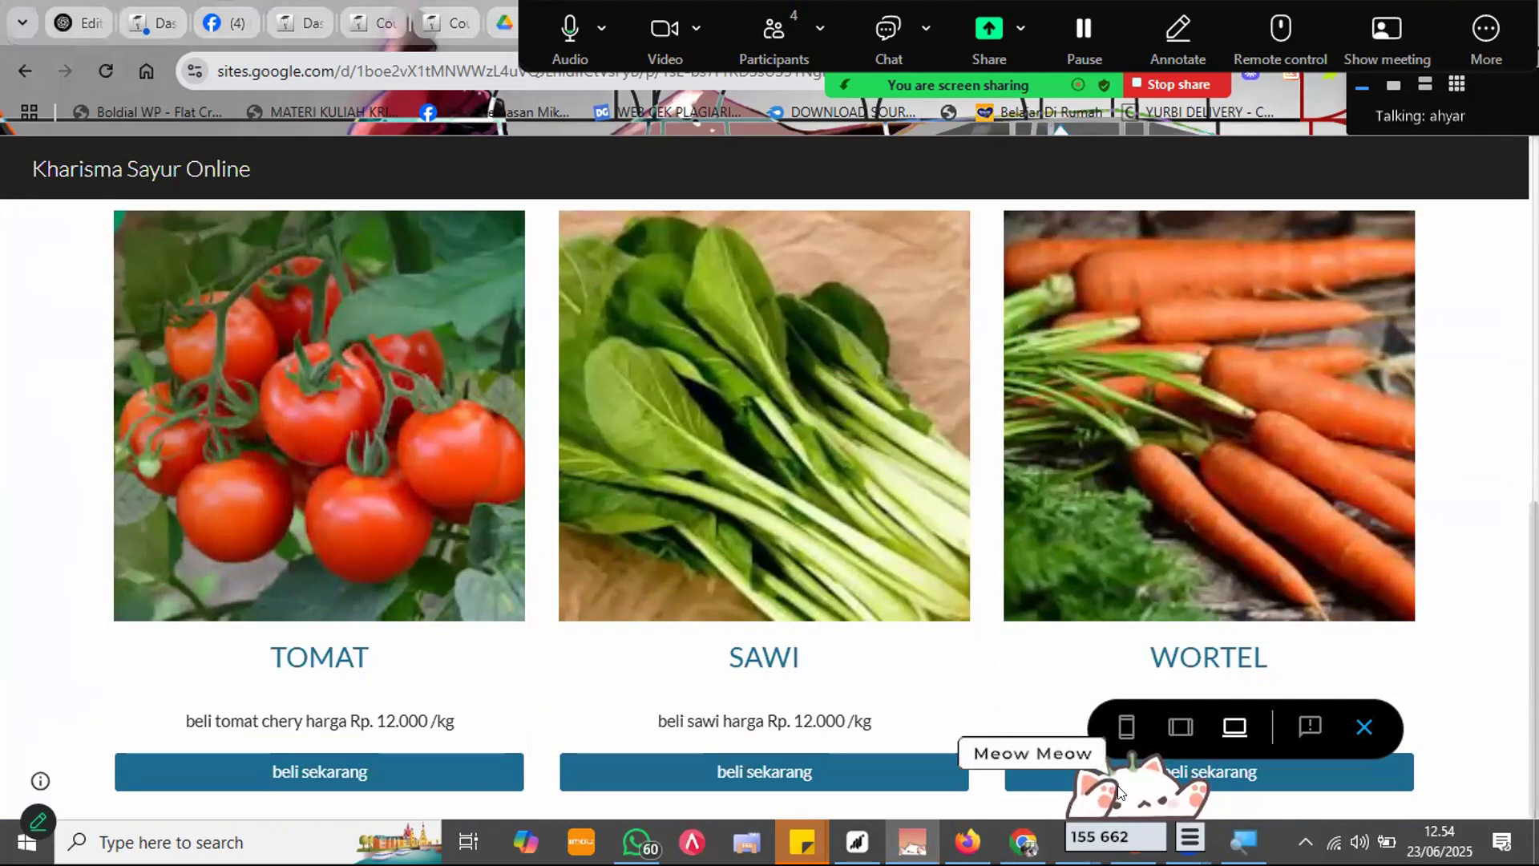
left_click_drag(1082, 825, 317, 771)
left_click(1180, 727)
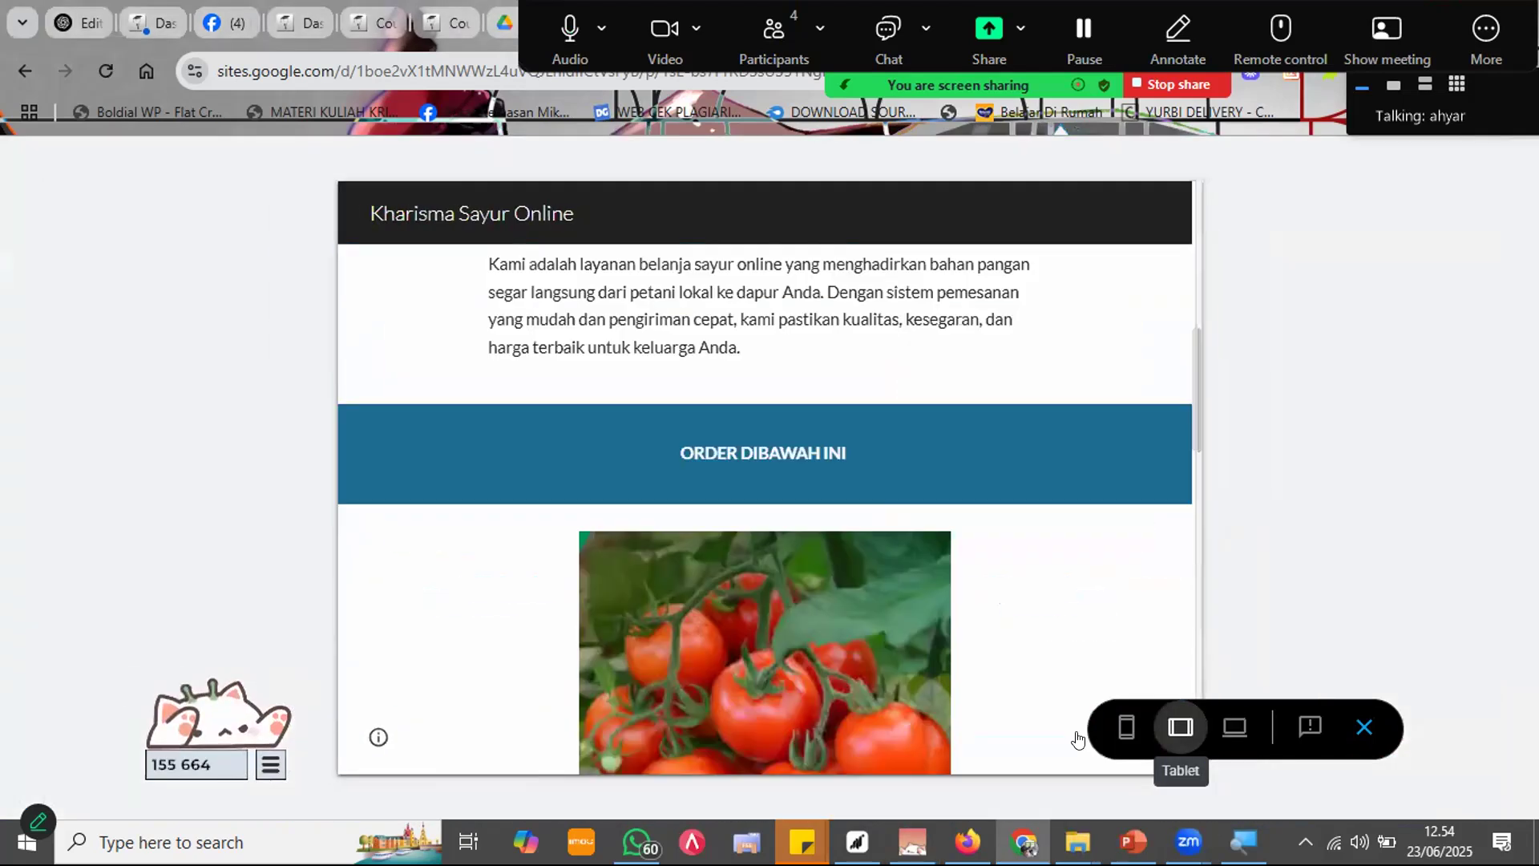
scroll(926, 476, "up", 5)
scroll(927, 476, "down", 7)
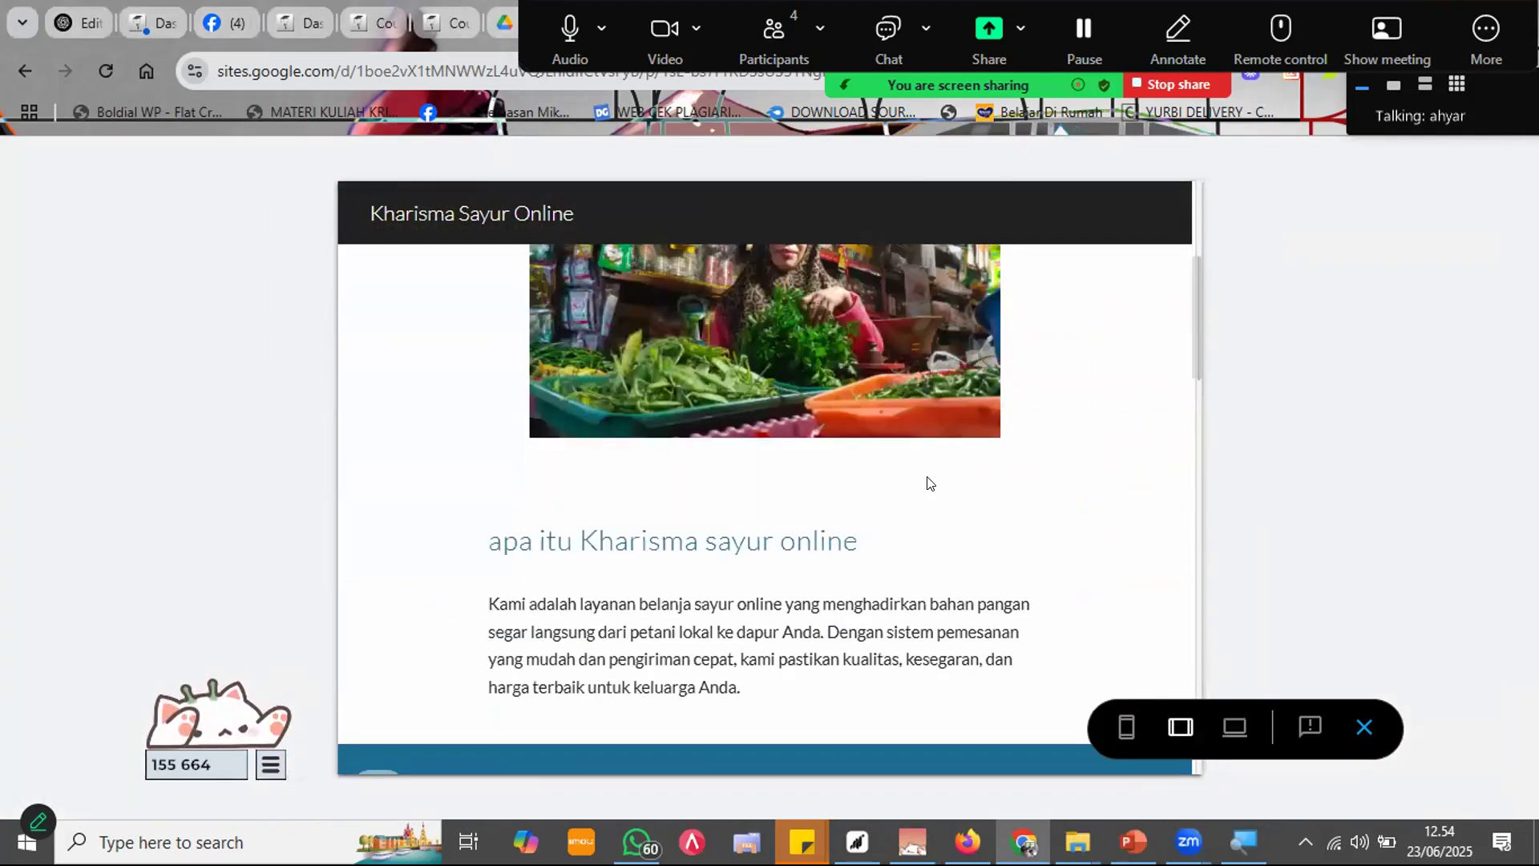
scroll(927, 481, "down", 10)
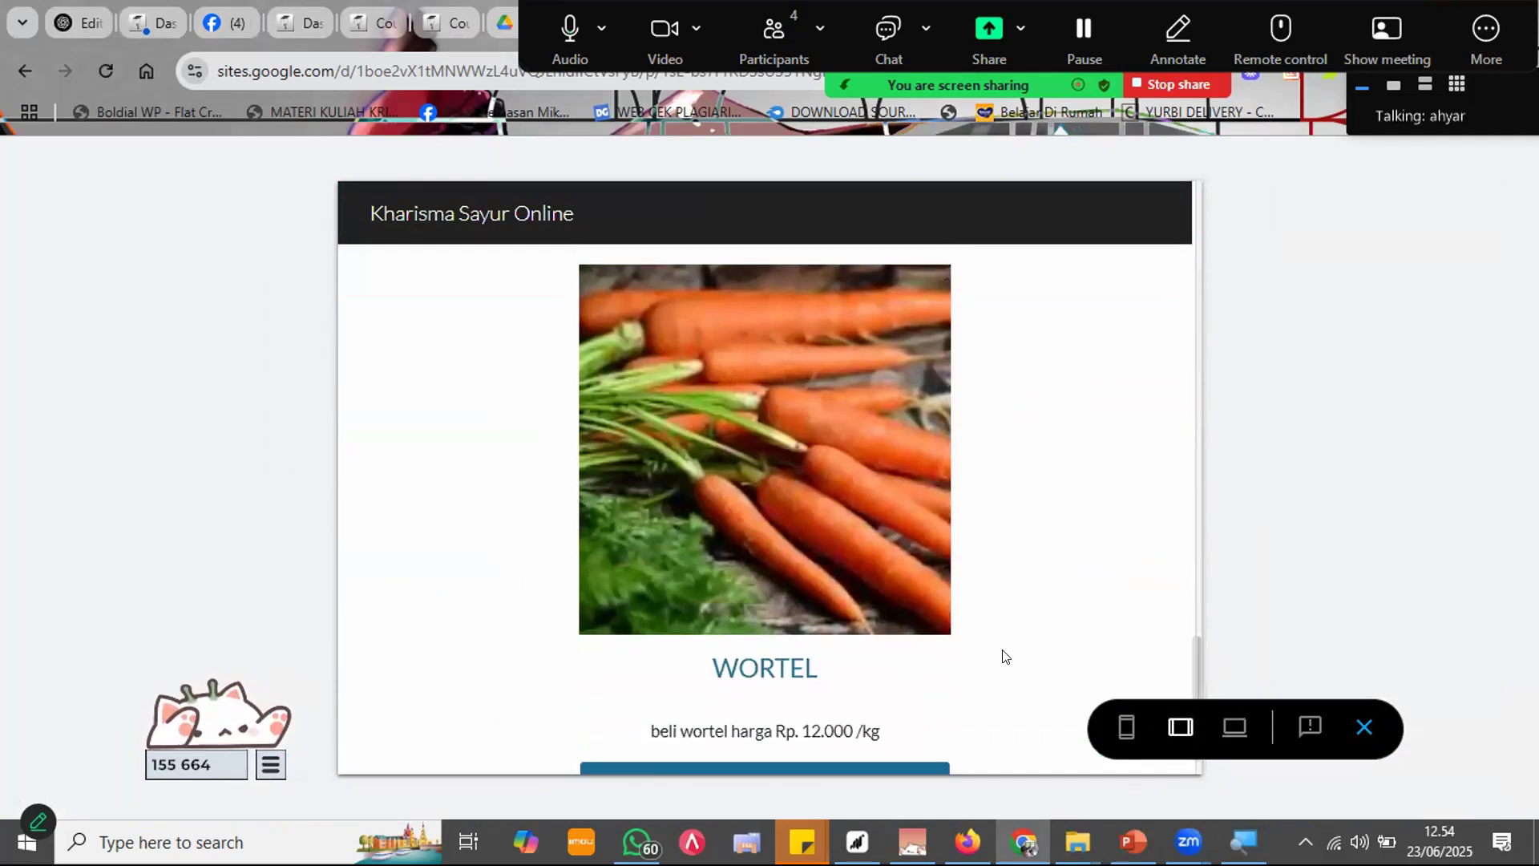
left_click(1125, 730)
scroll(869, 559, "up", 15)
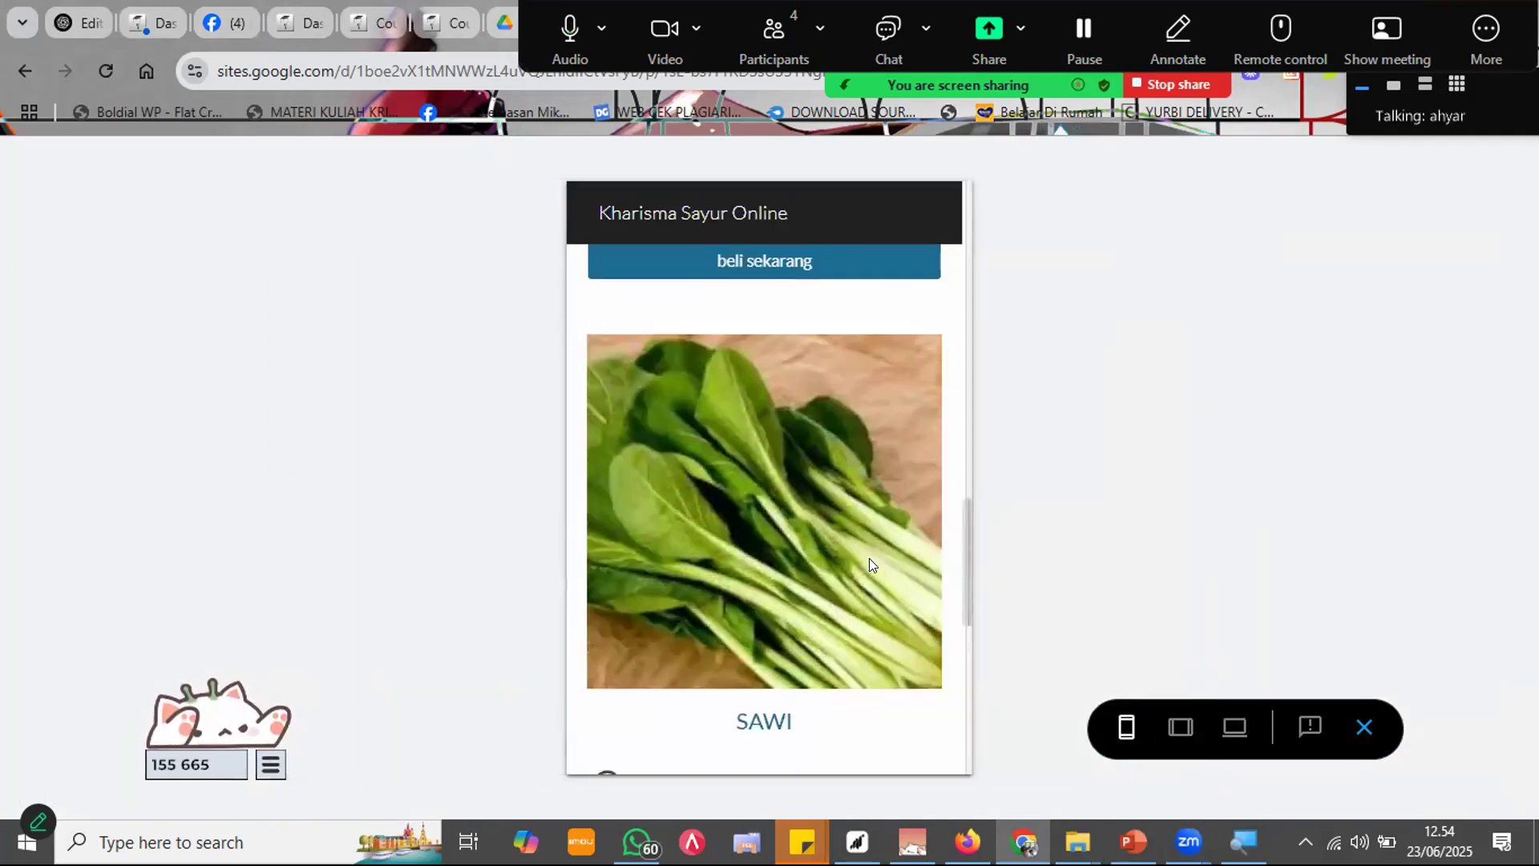
scroll(868, 561, "down", 10)
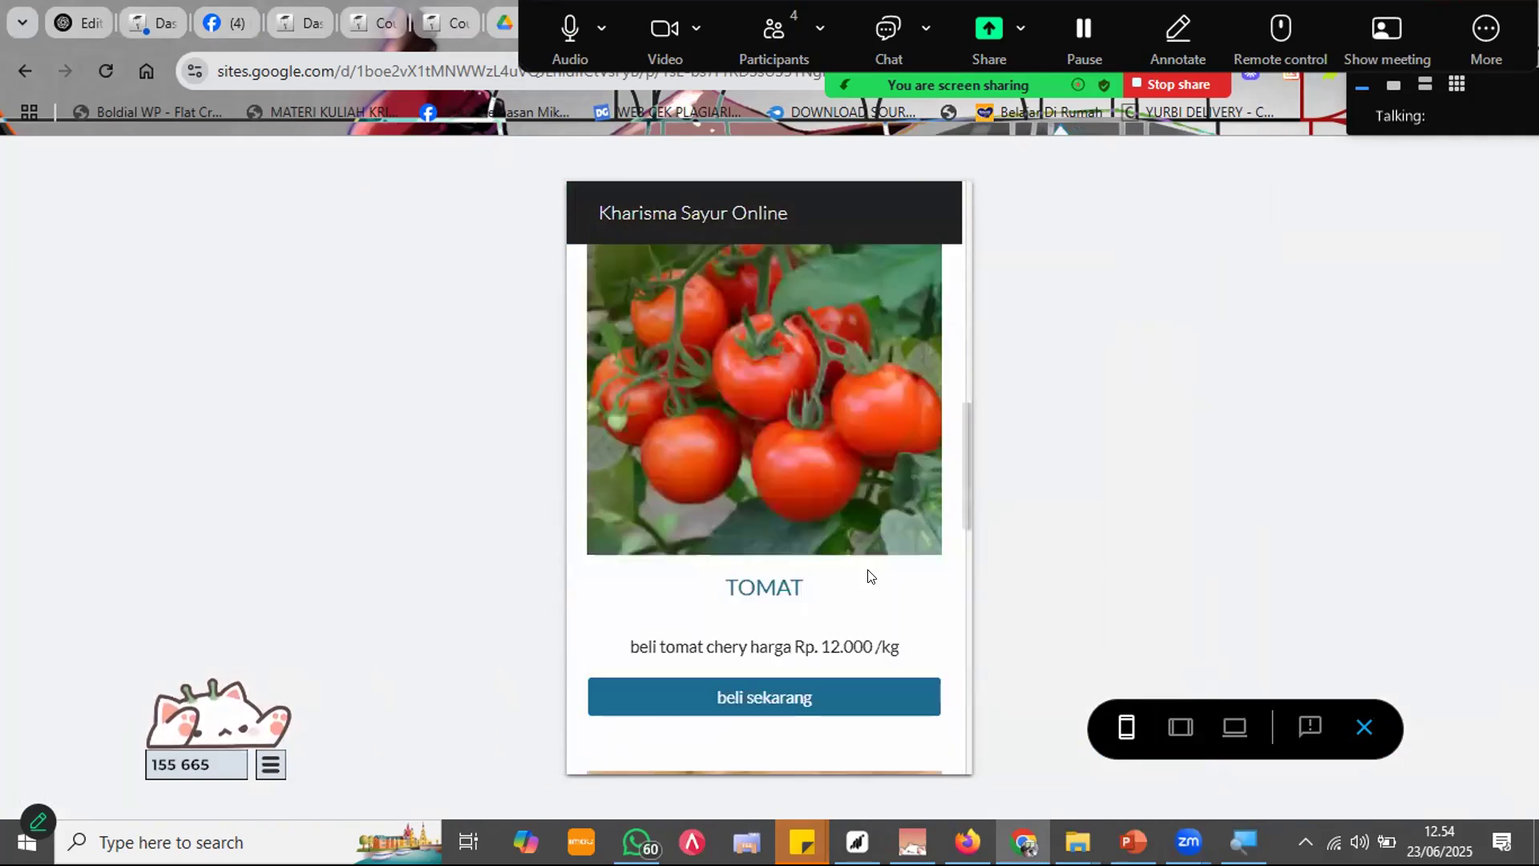
scroll(872, 579, "up", 12)
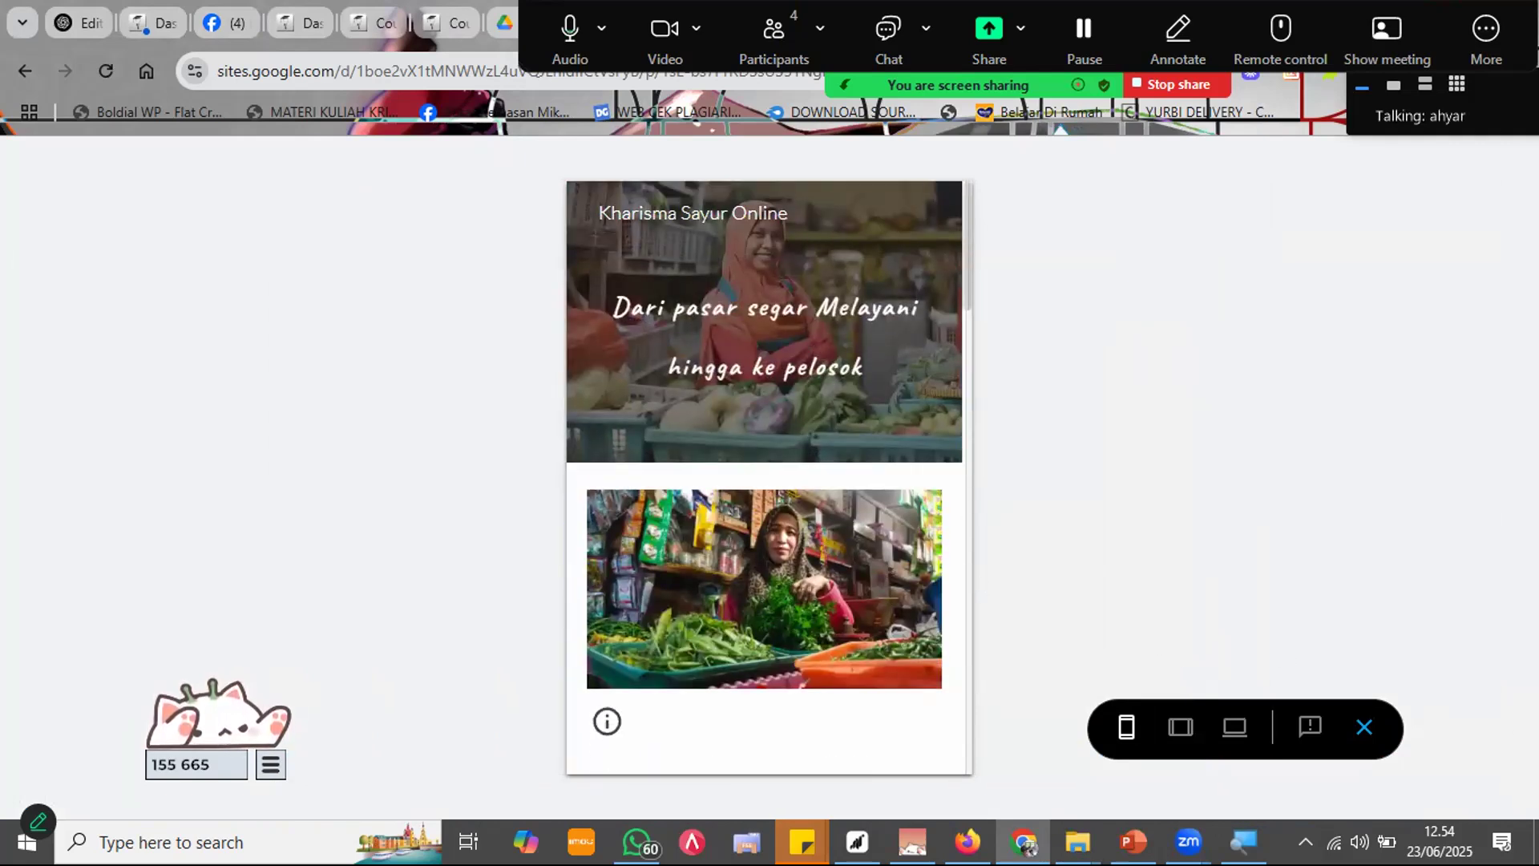
left_click(1362, 728)
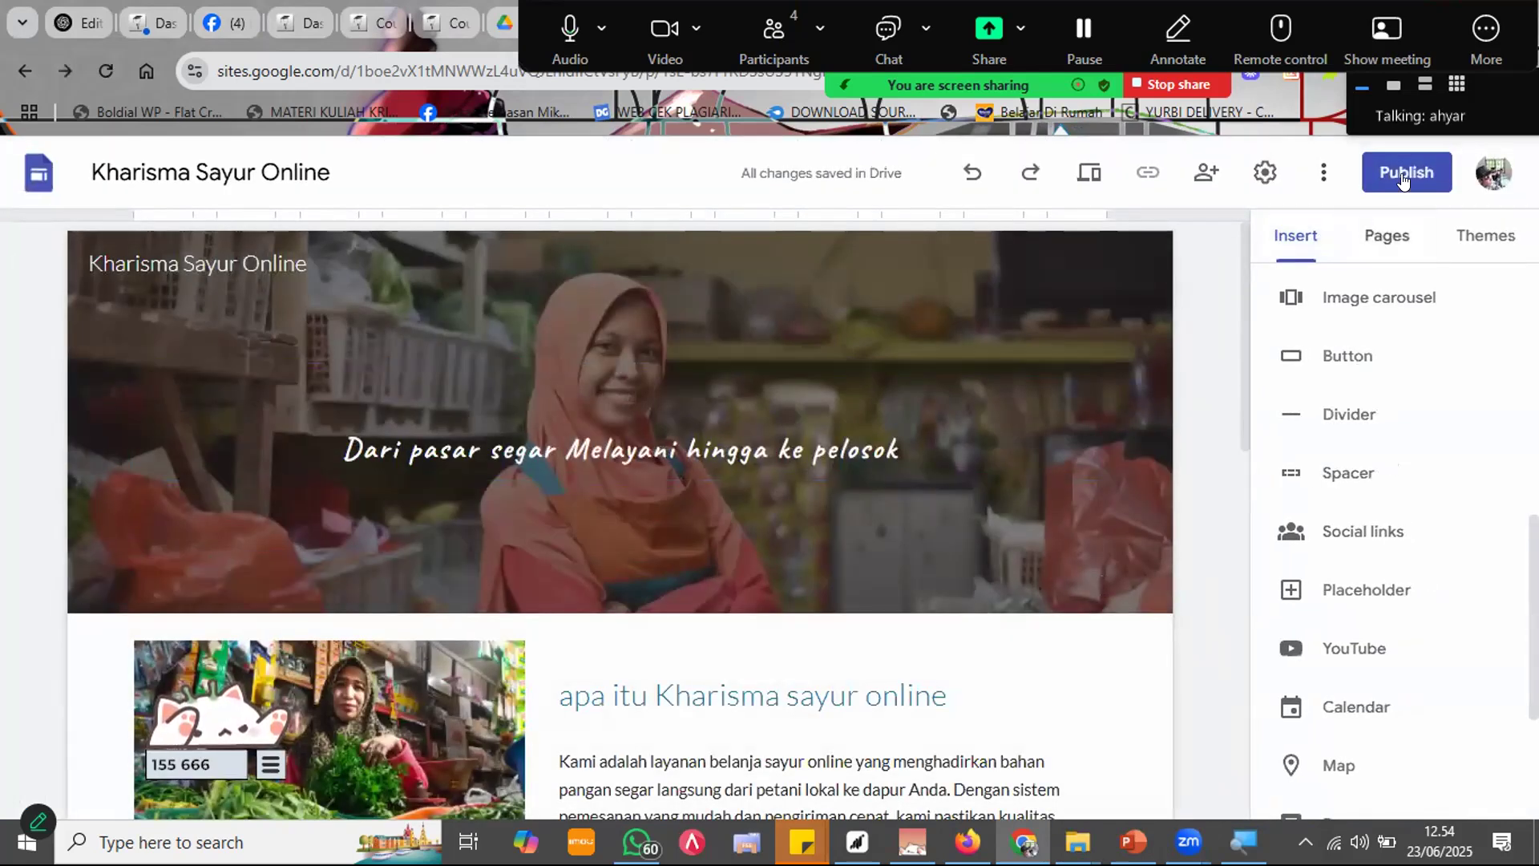
Step: Review viewer settings and publish the site at sites.google.com/view/kharisma-sayur-online
left_click(1389, 170)
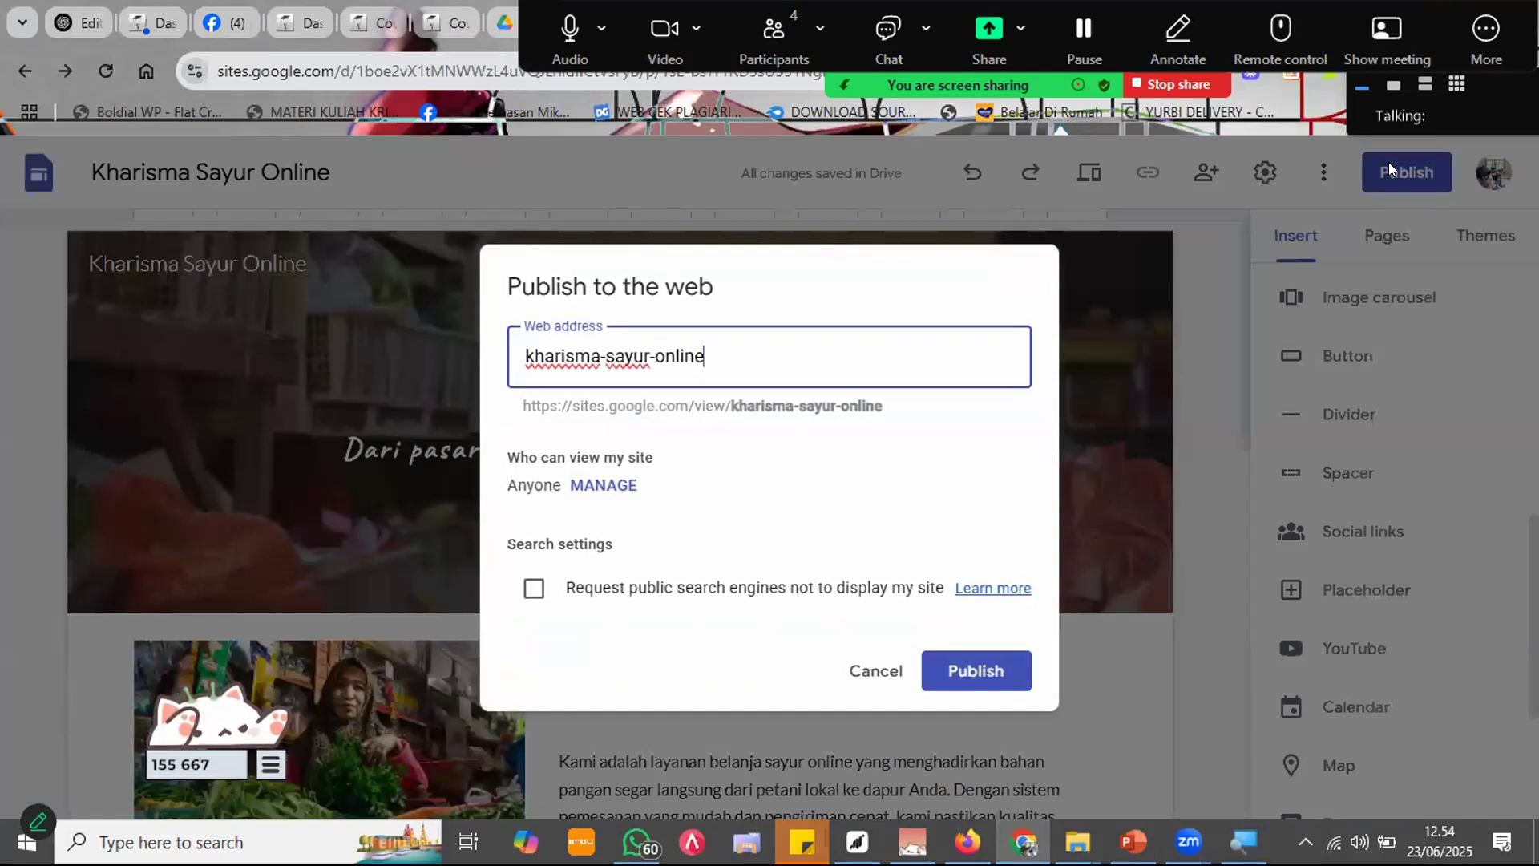
left_click(425, 670)
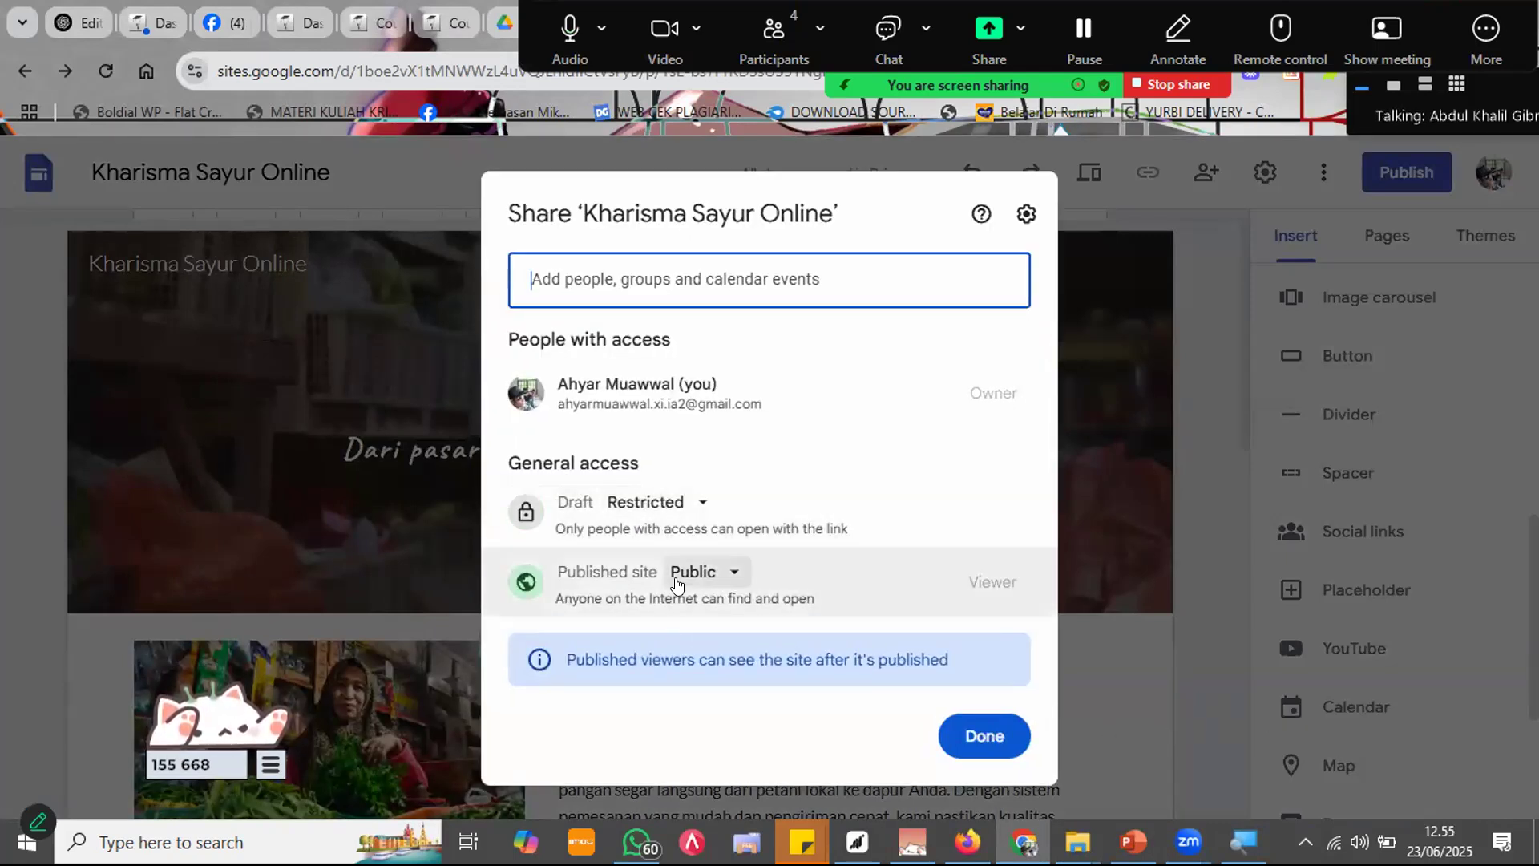
left_click(985, 736)
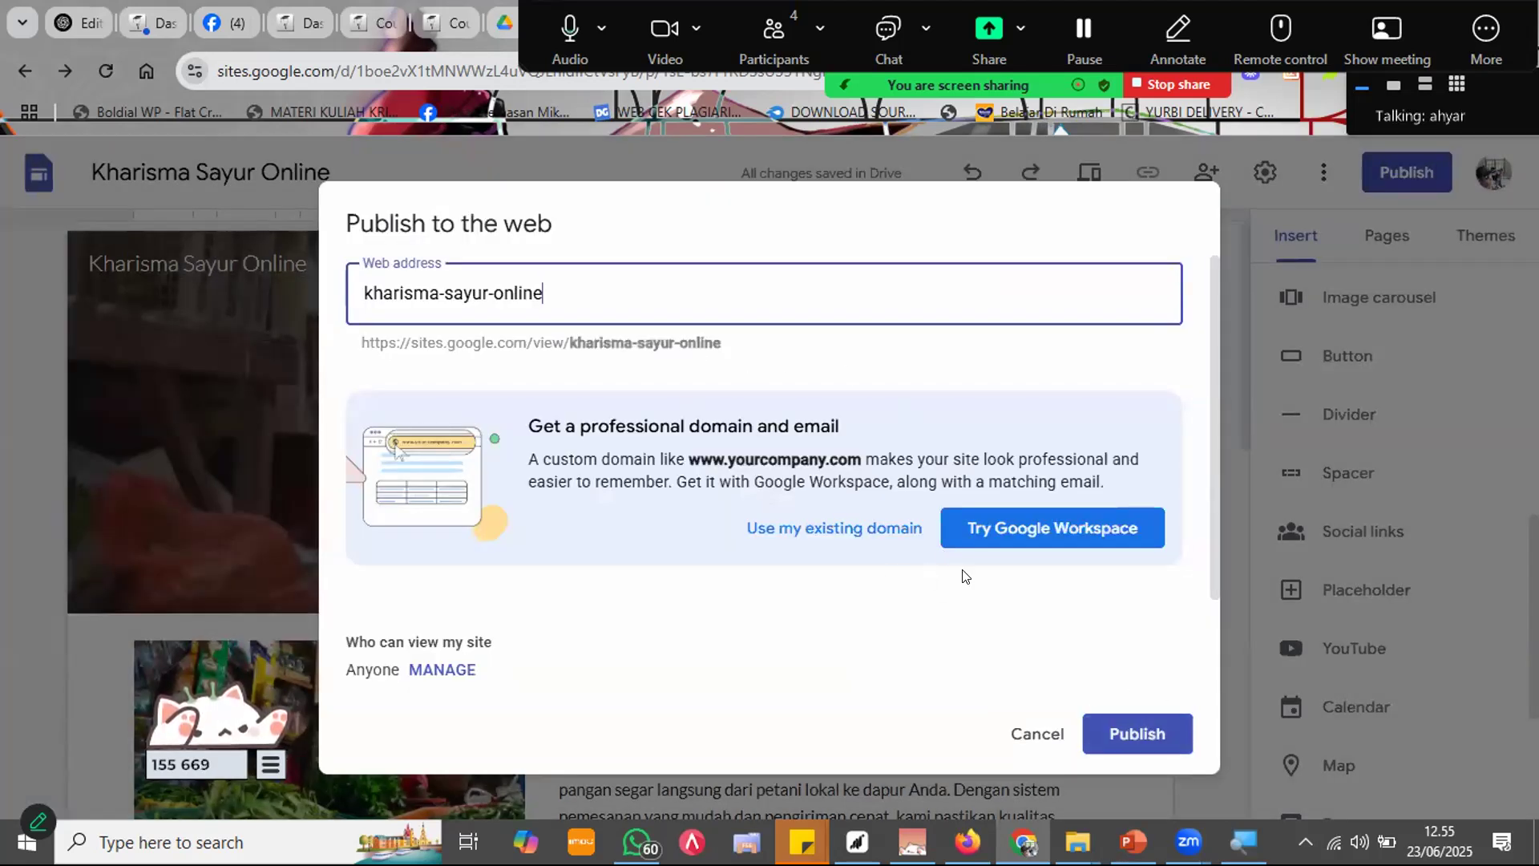
left_click_drag(759, 350, 465, 344)
left_click(370, 336)
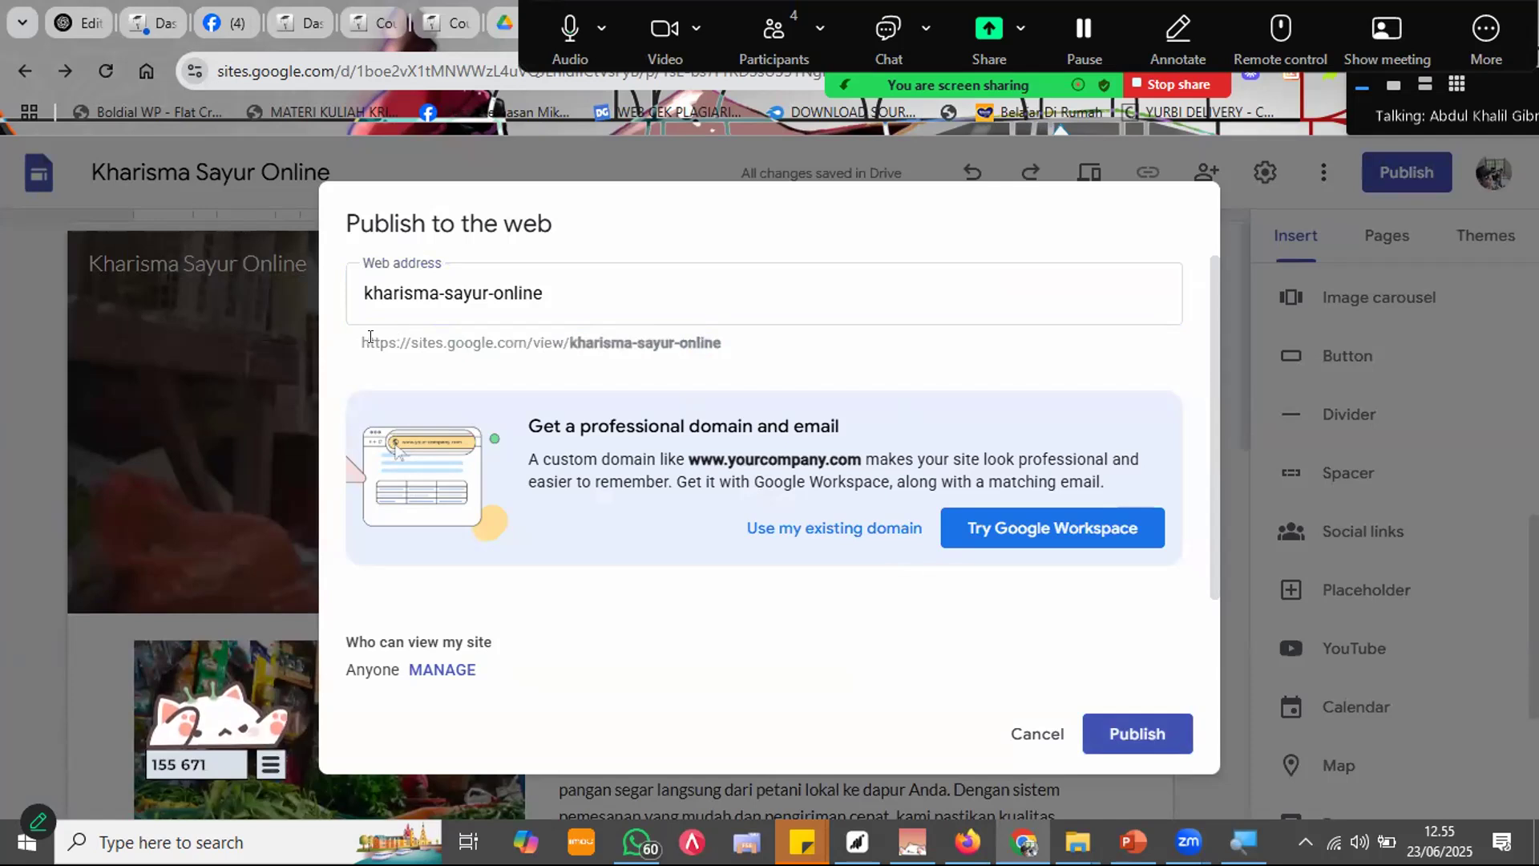
left_click_drag(358, 339, 722, 344)
key("ctrl+c")
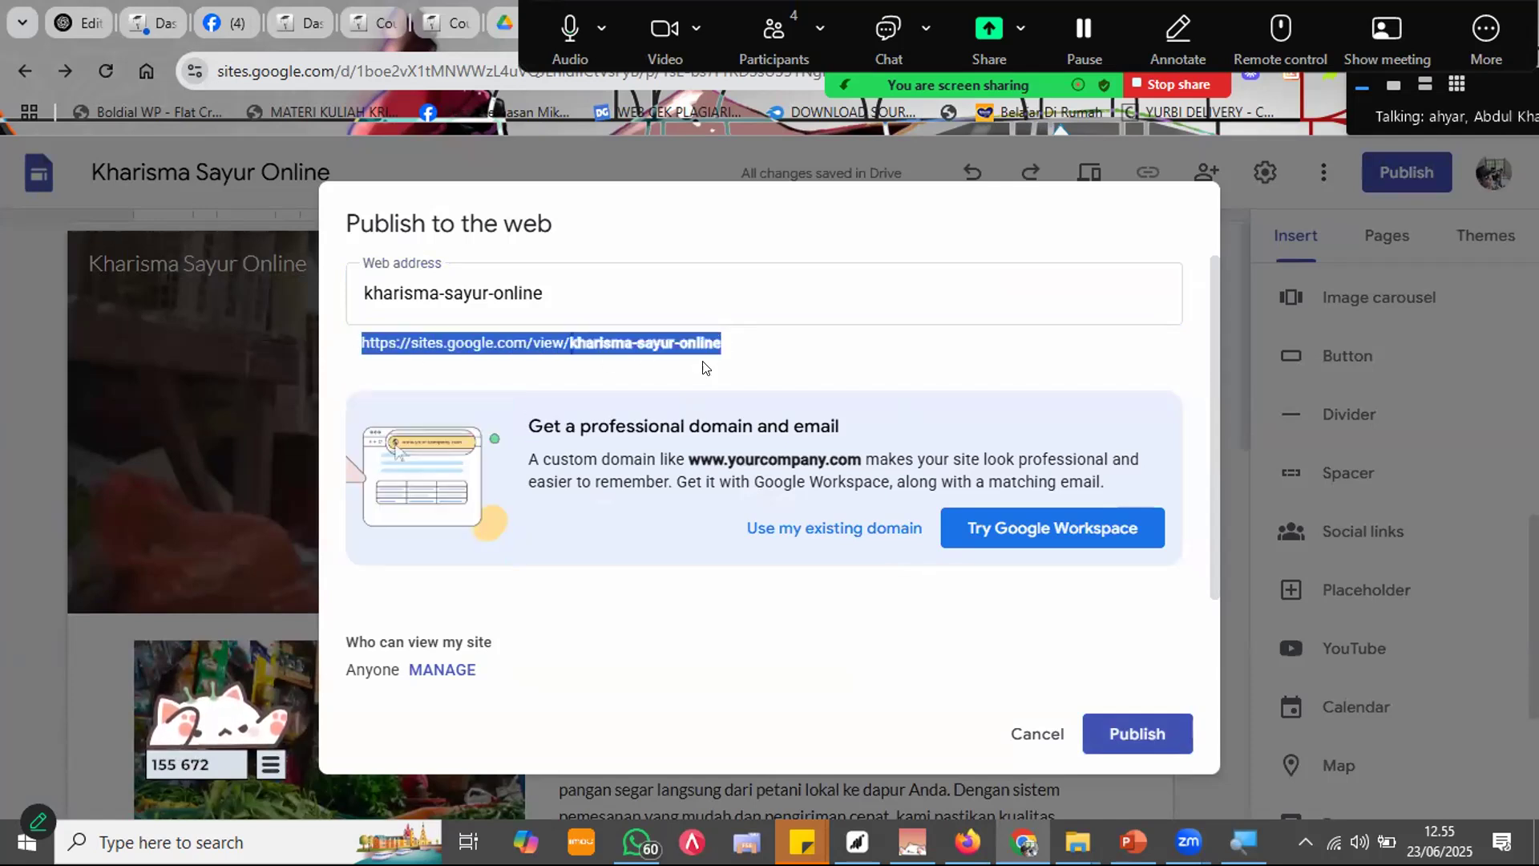
left_click(1121, 715)
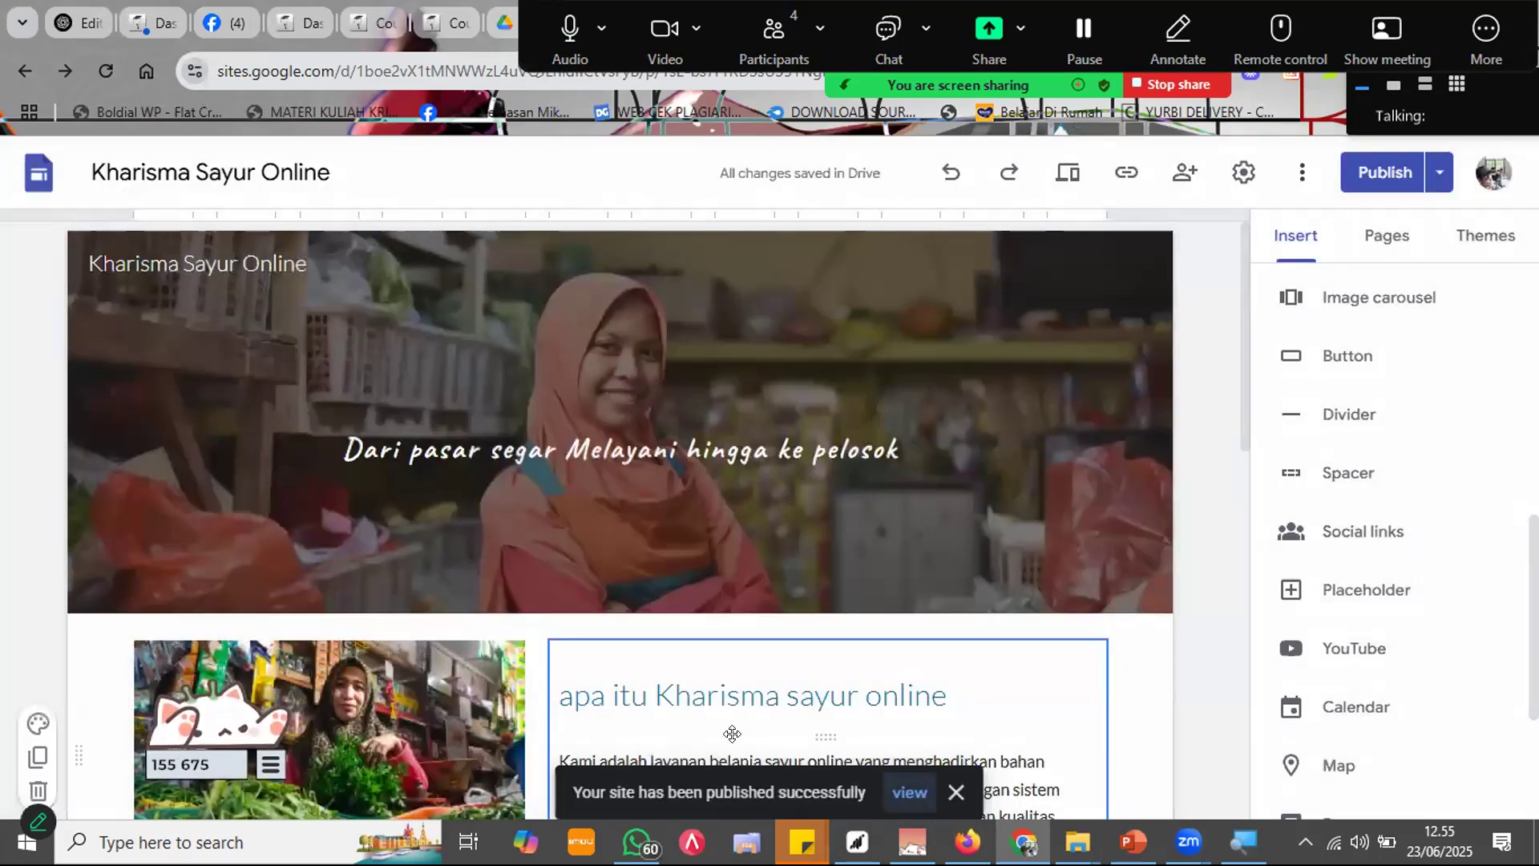
left_click(637, 841)
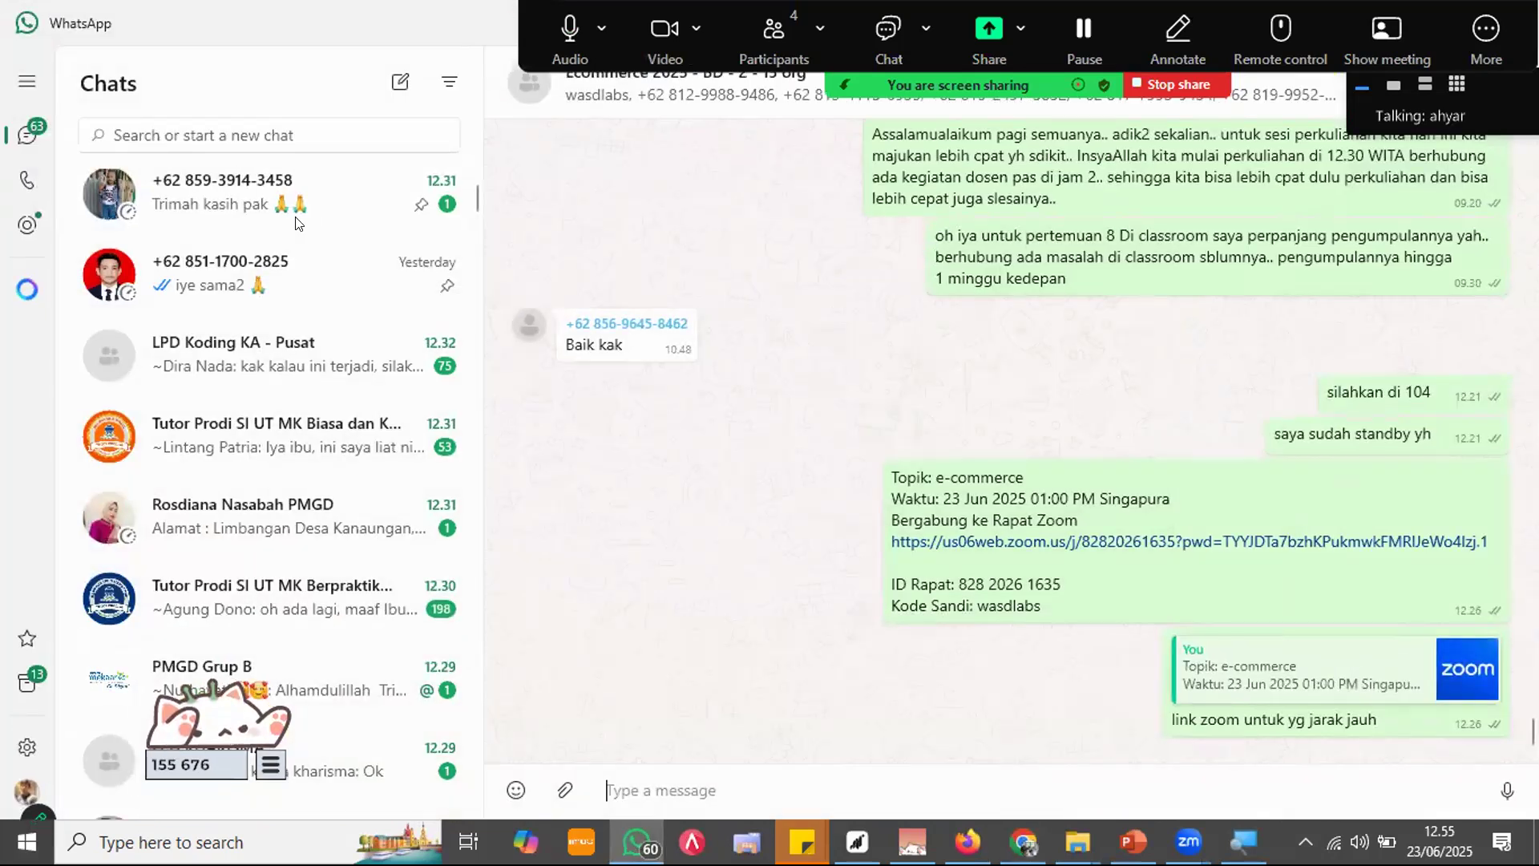
Step: Send the sites.google.com/view/kharisma-sayur-online link to the Ecommerce 2025 WhatsApp group, then minimize WhatsApp
key("ctrl+v")
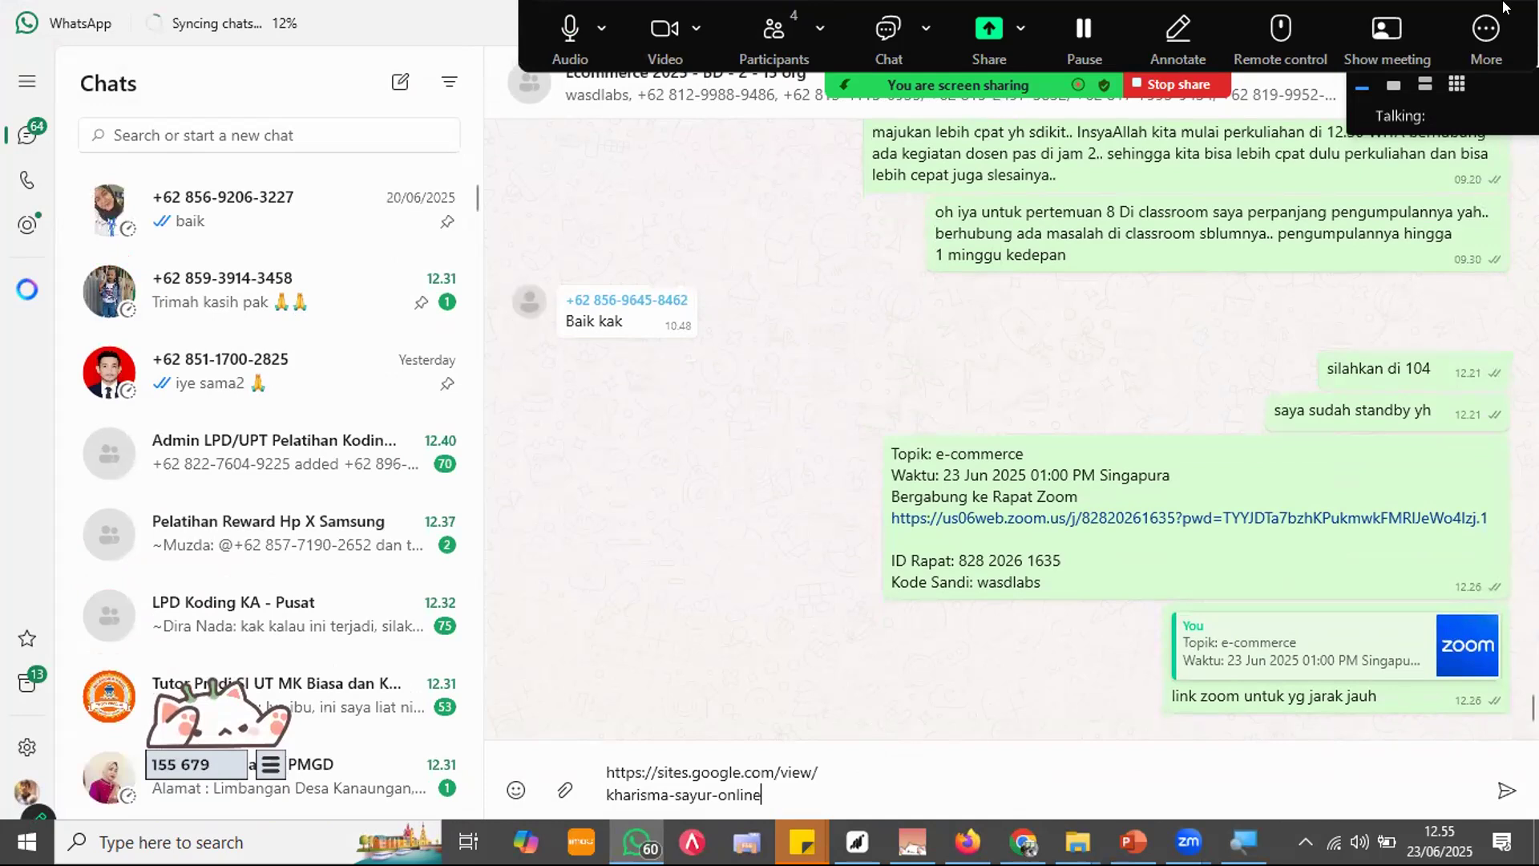
left_click(1409, 8)
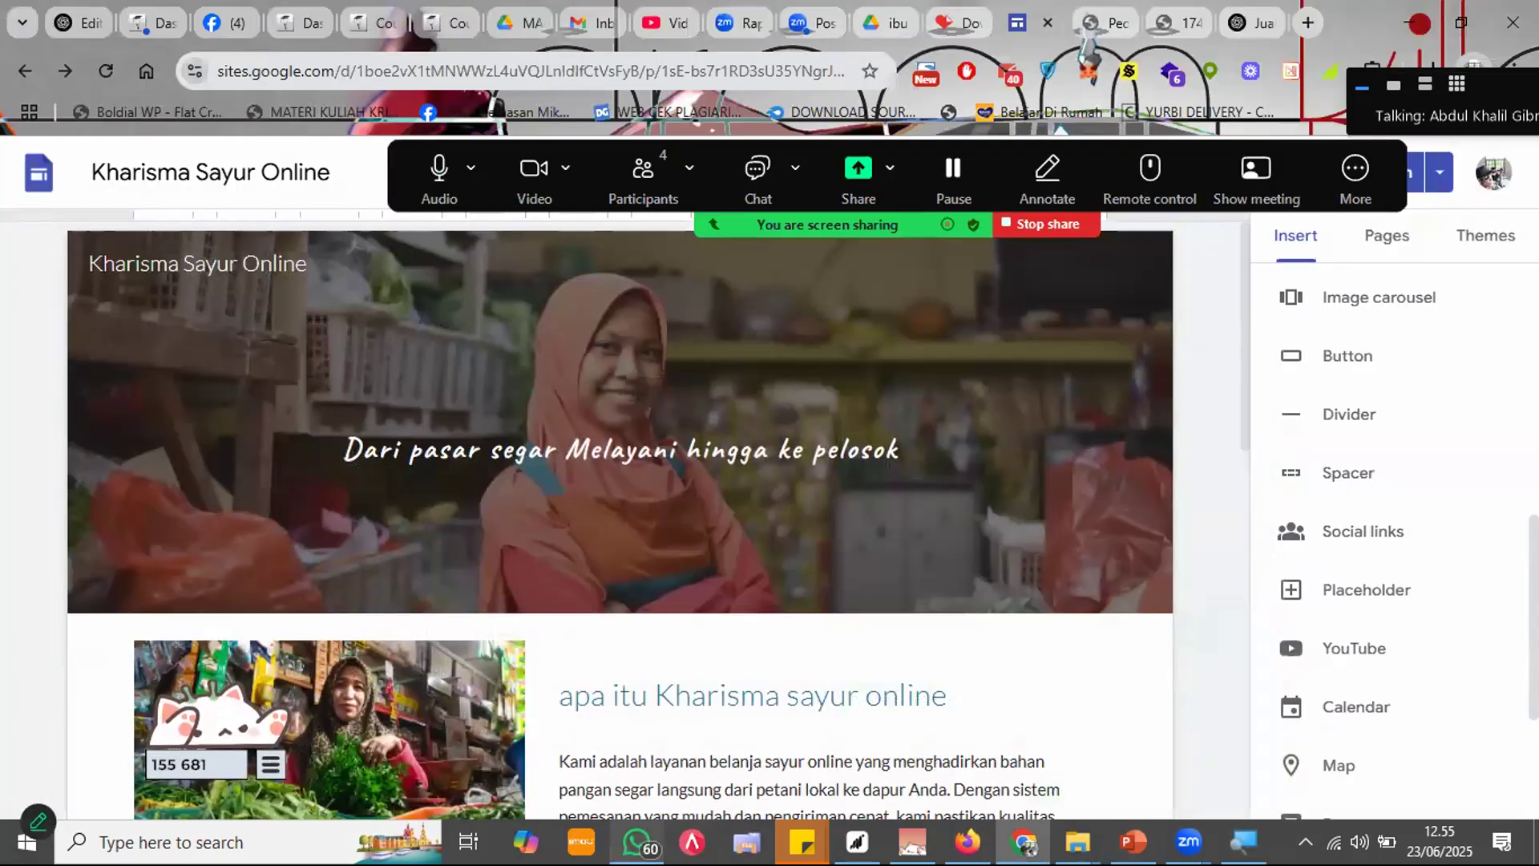
left_click(637, 842)
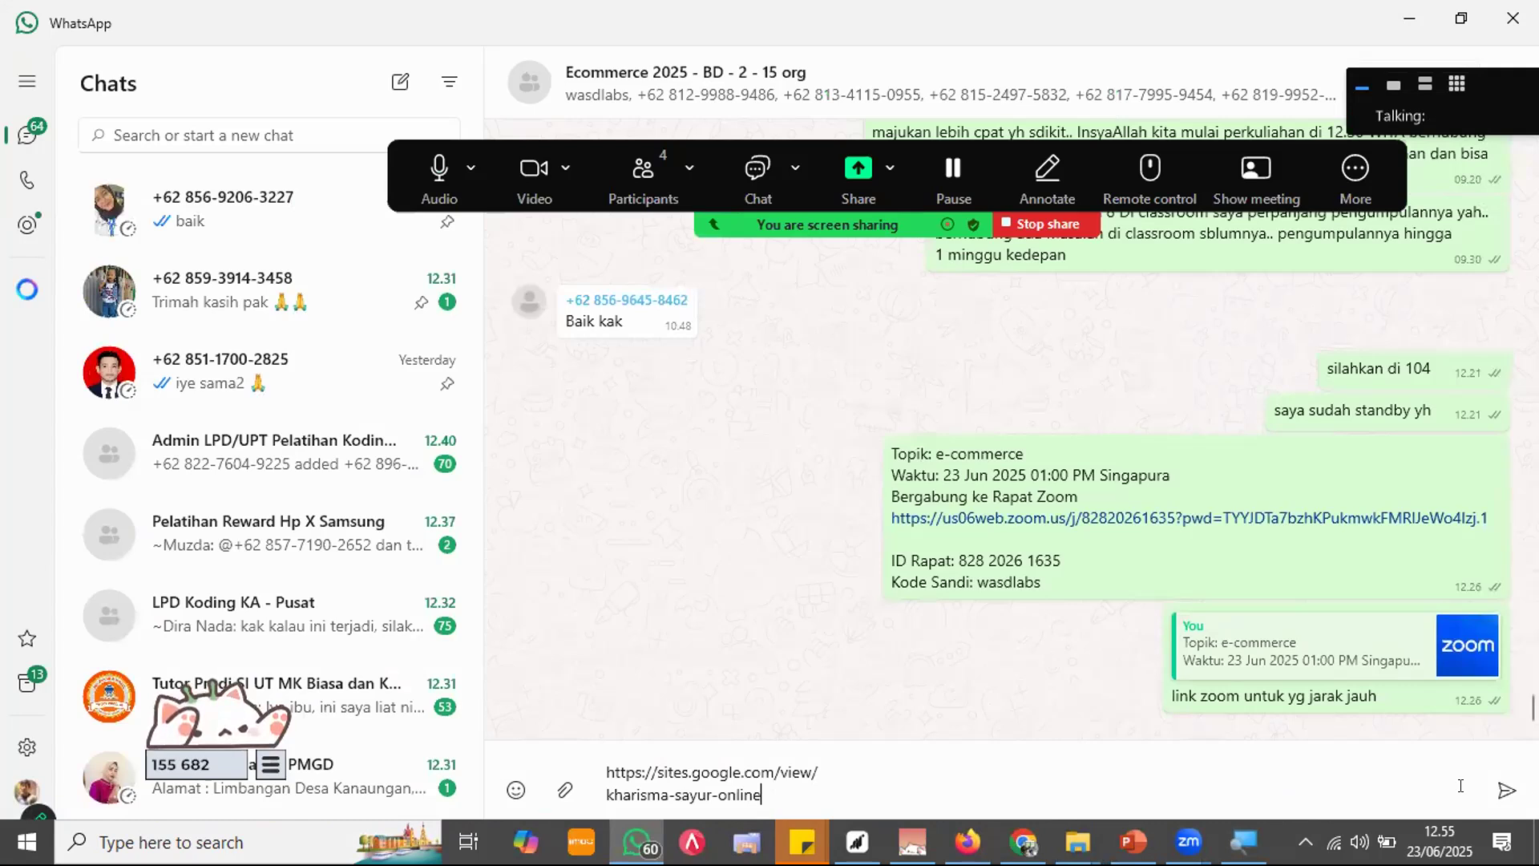
left_click(1505, 792)
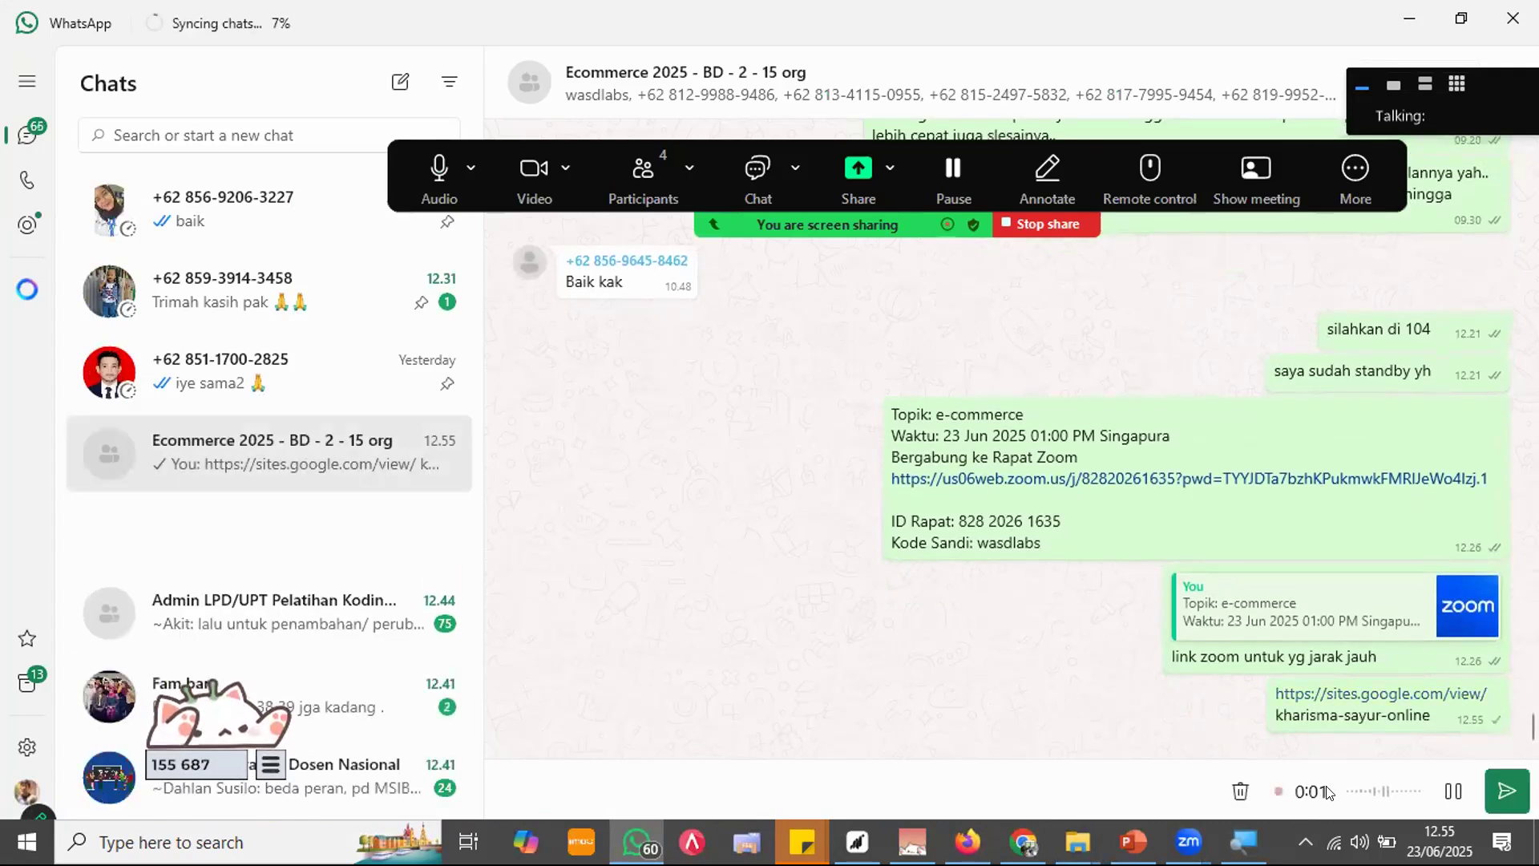
left_click(1240, 791)
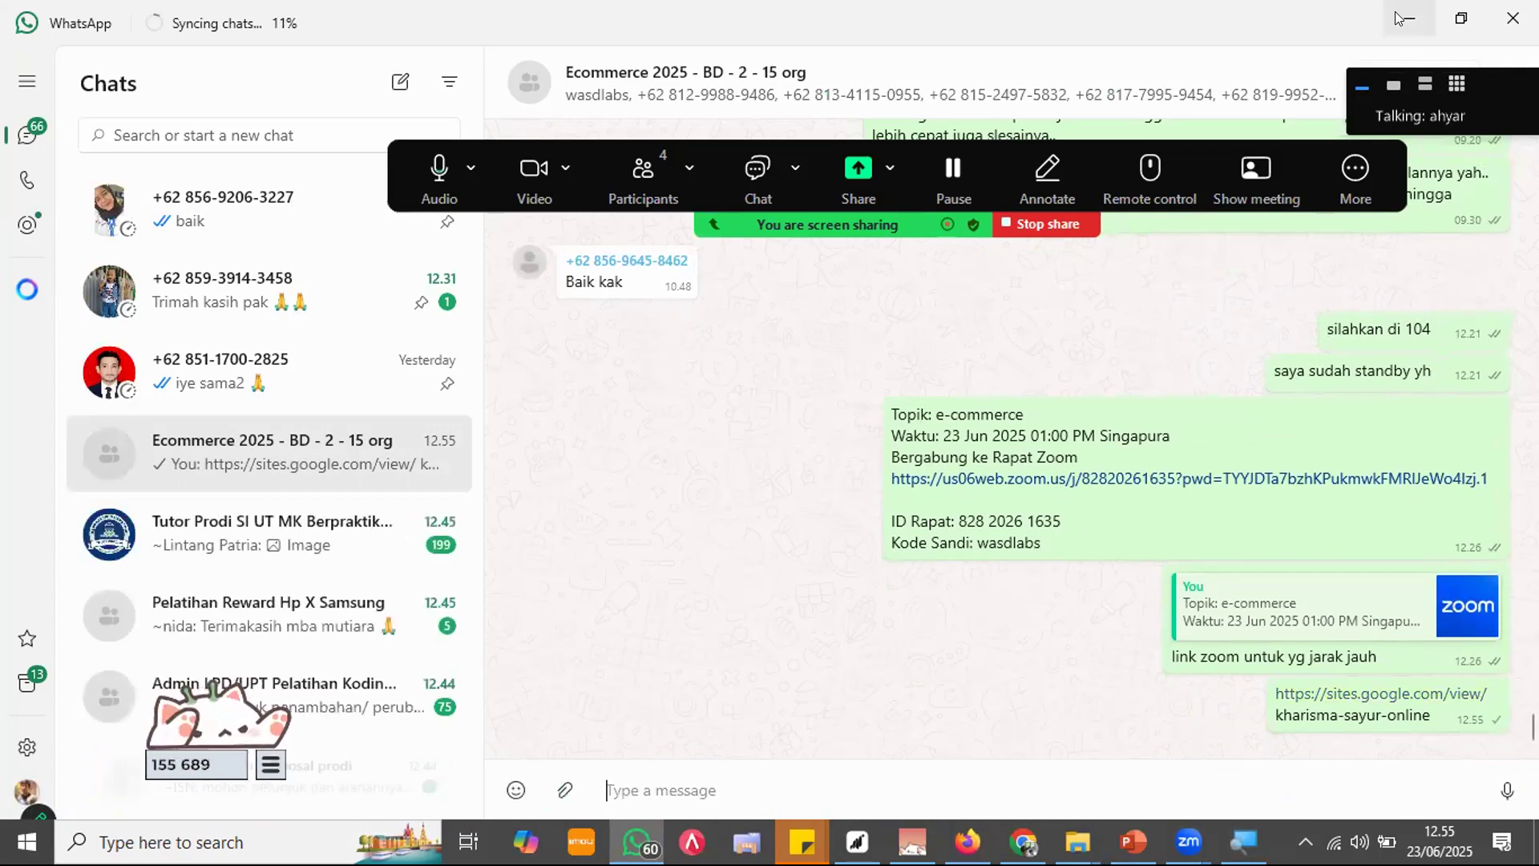
left_click(1402, 16)
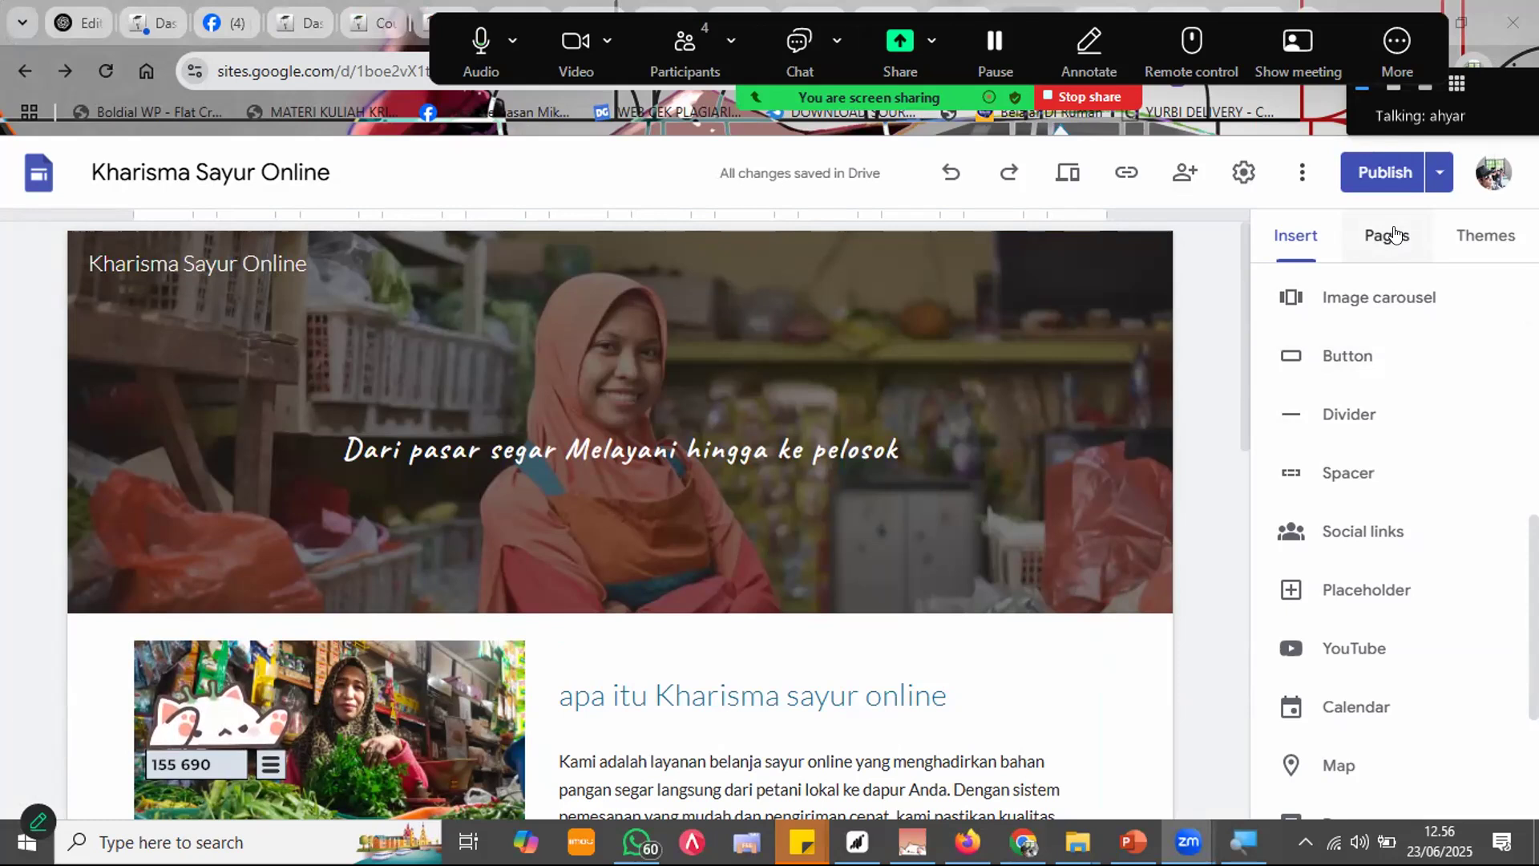
Step: Show the Pages list, which holds only Home, and bring up the new-page options
left_click(1395, 235)
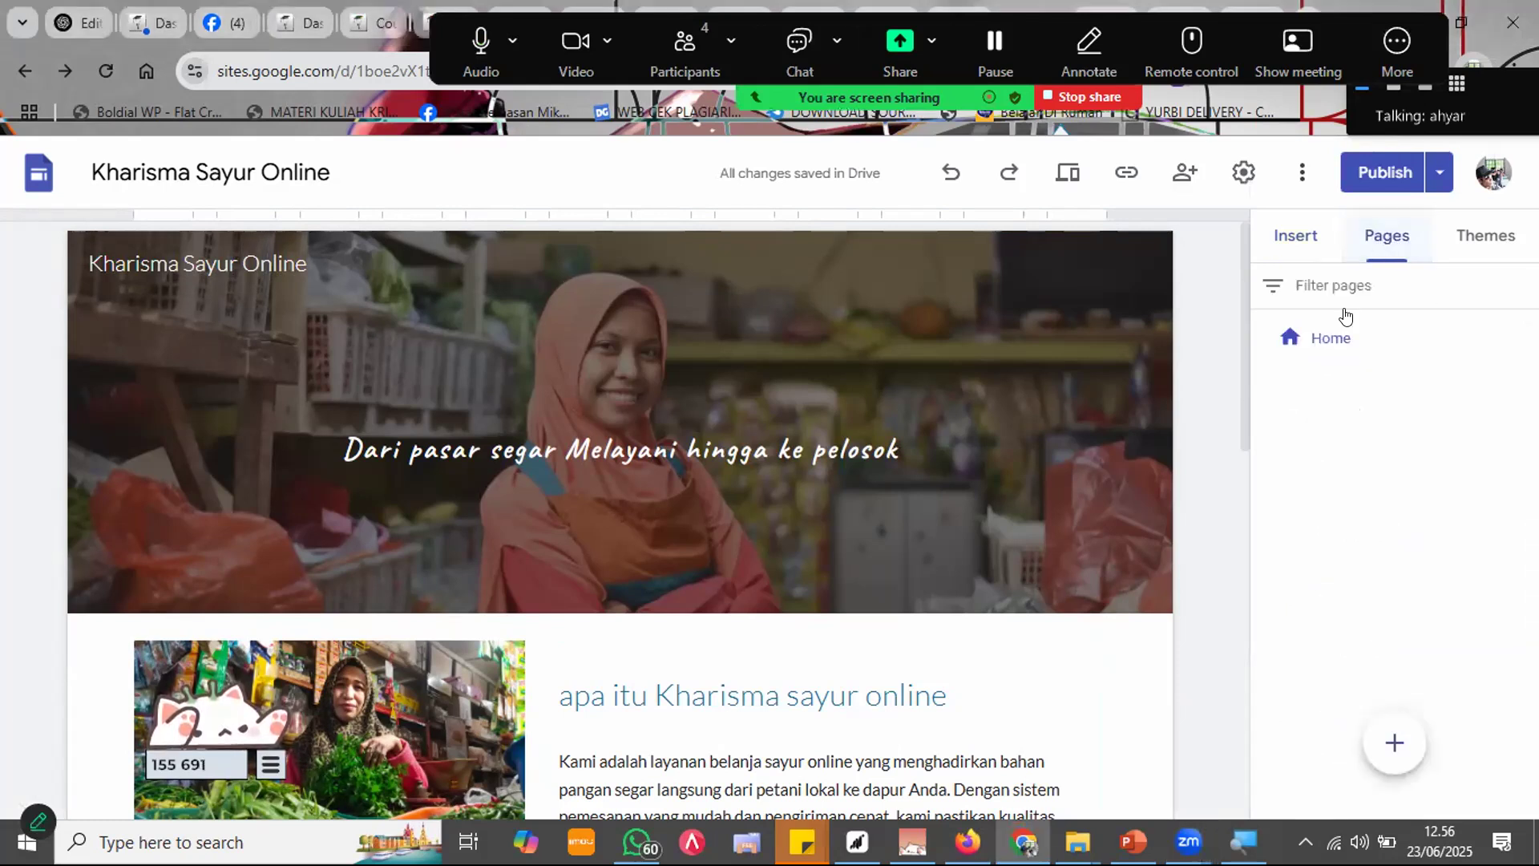
mouse_move(1394, 738)
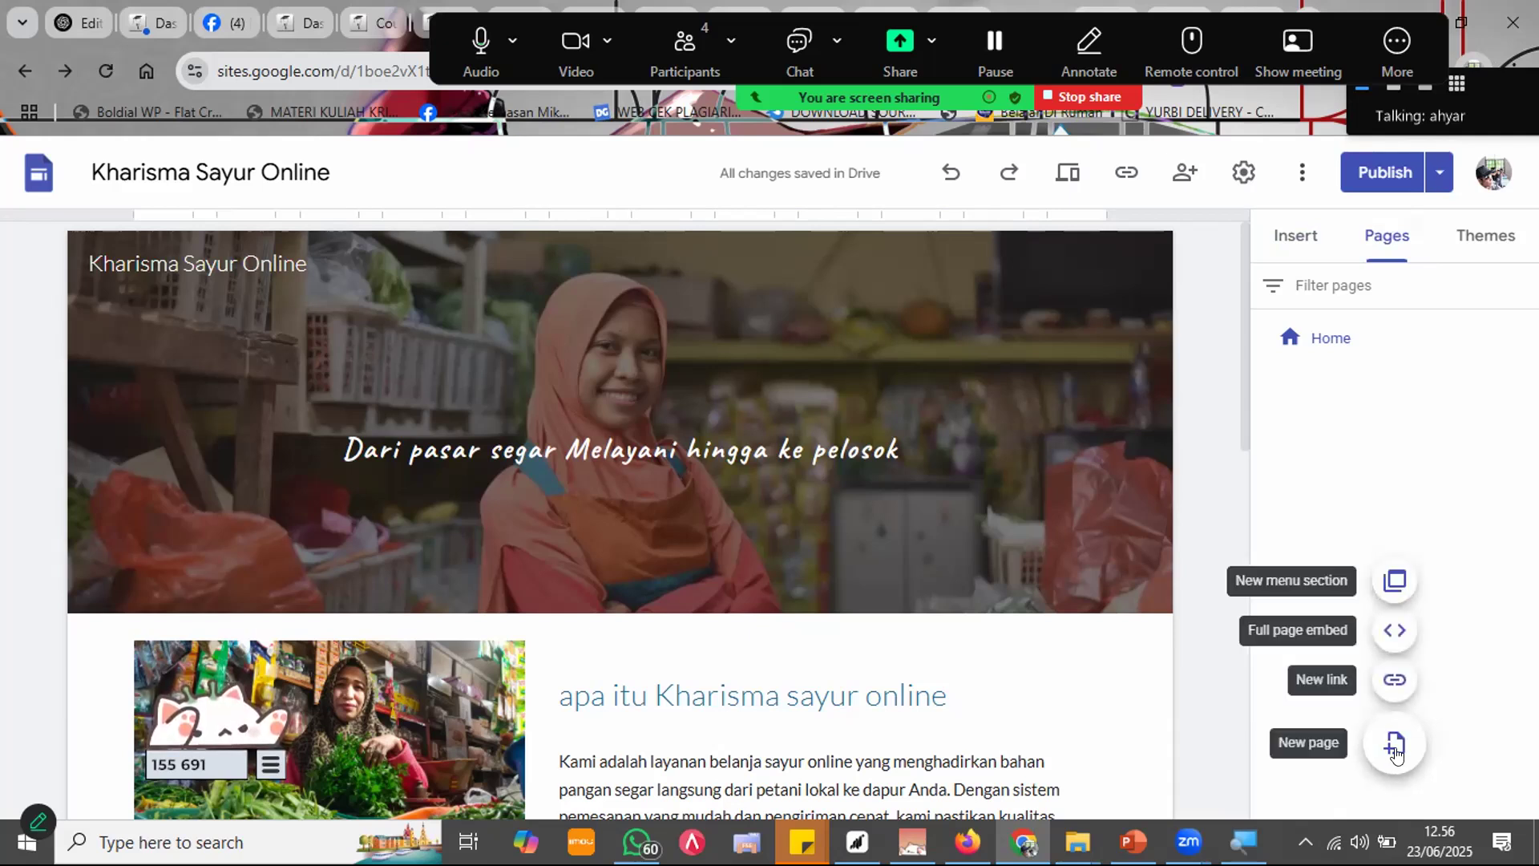
left_click(1395, 745)
Step: Create a page named 'Alamat' and open its empty page with the Insert panel showing
type("Alamat")
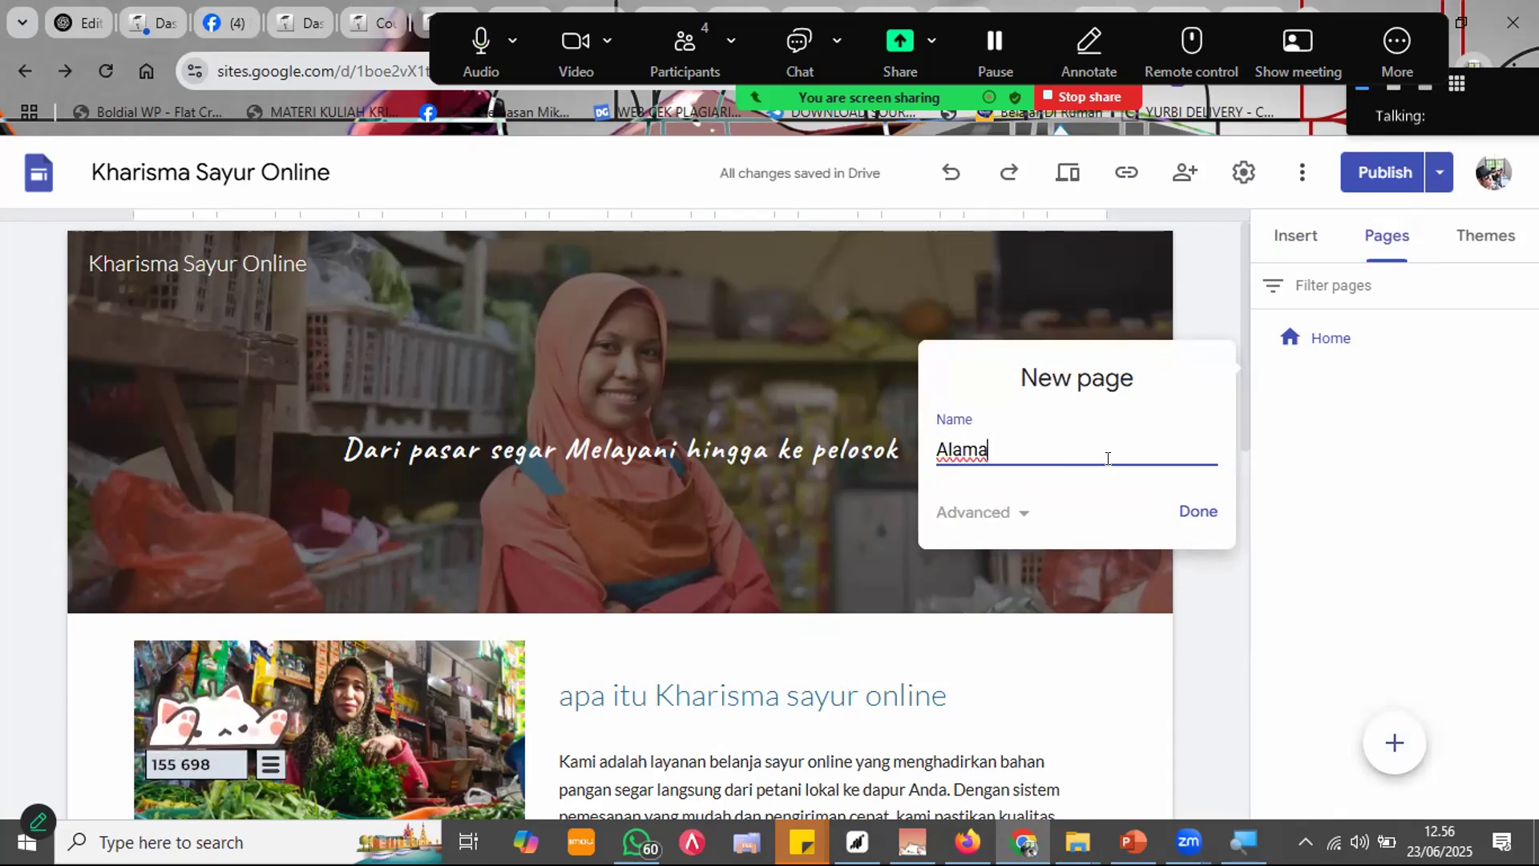
left_click(1207, 494)
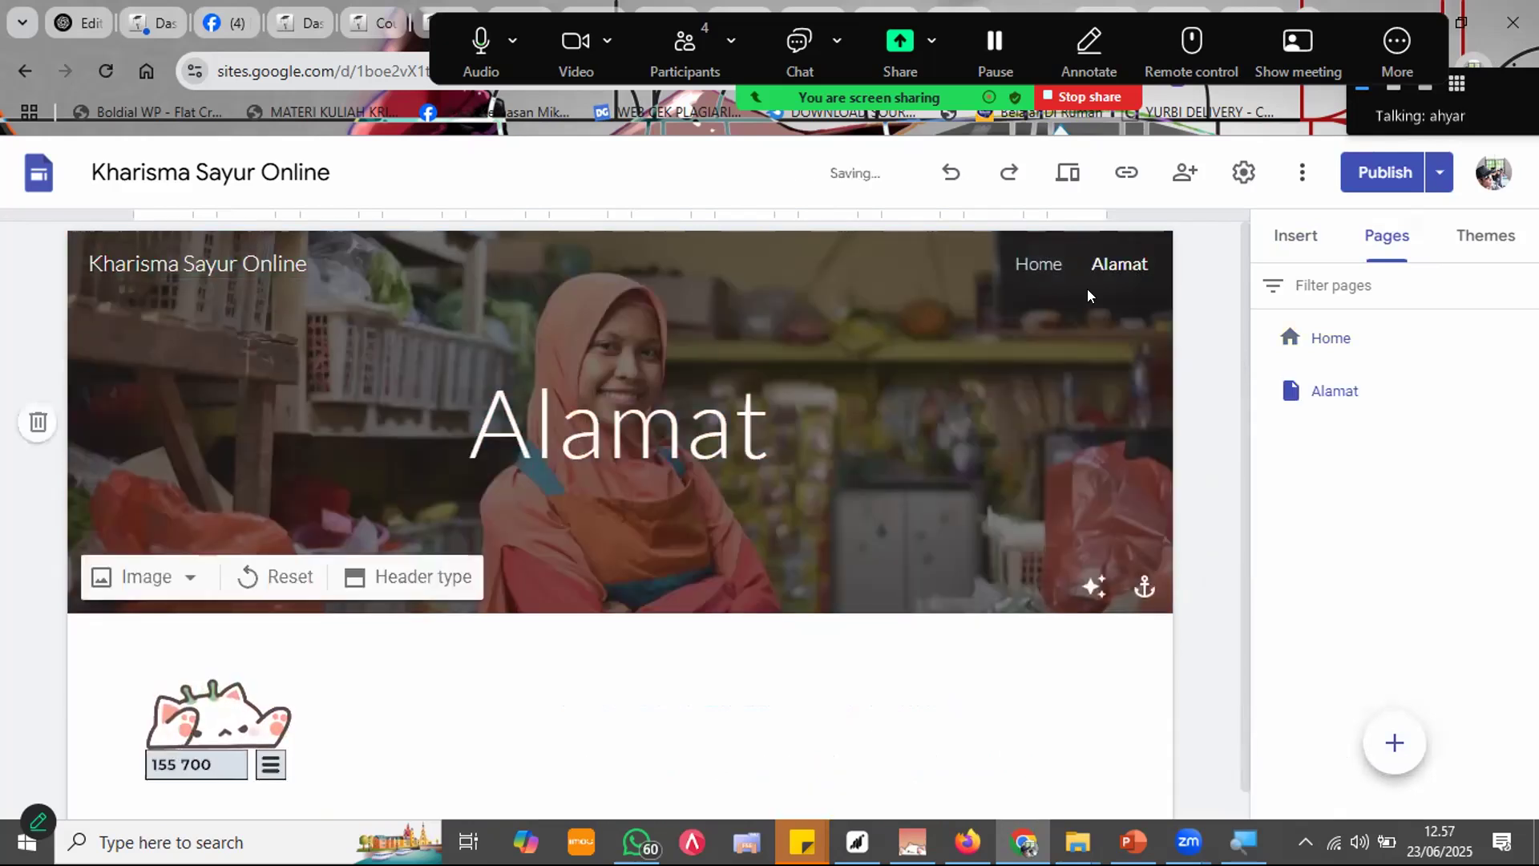
left_click(1143, 261)
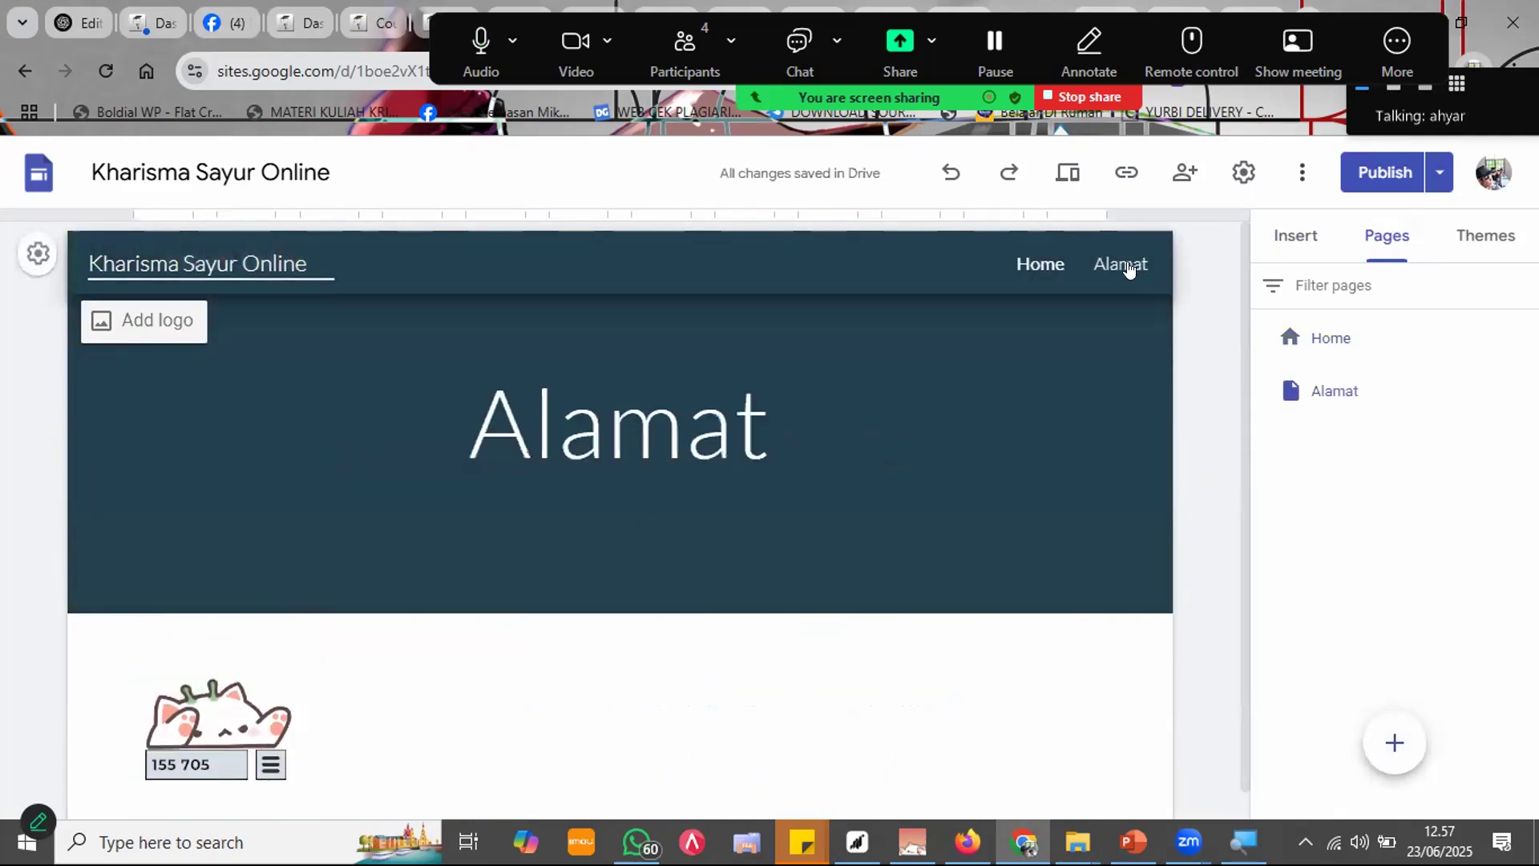
scroll(817, 612, "down", 1)
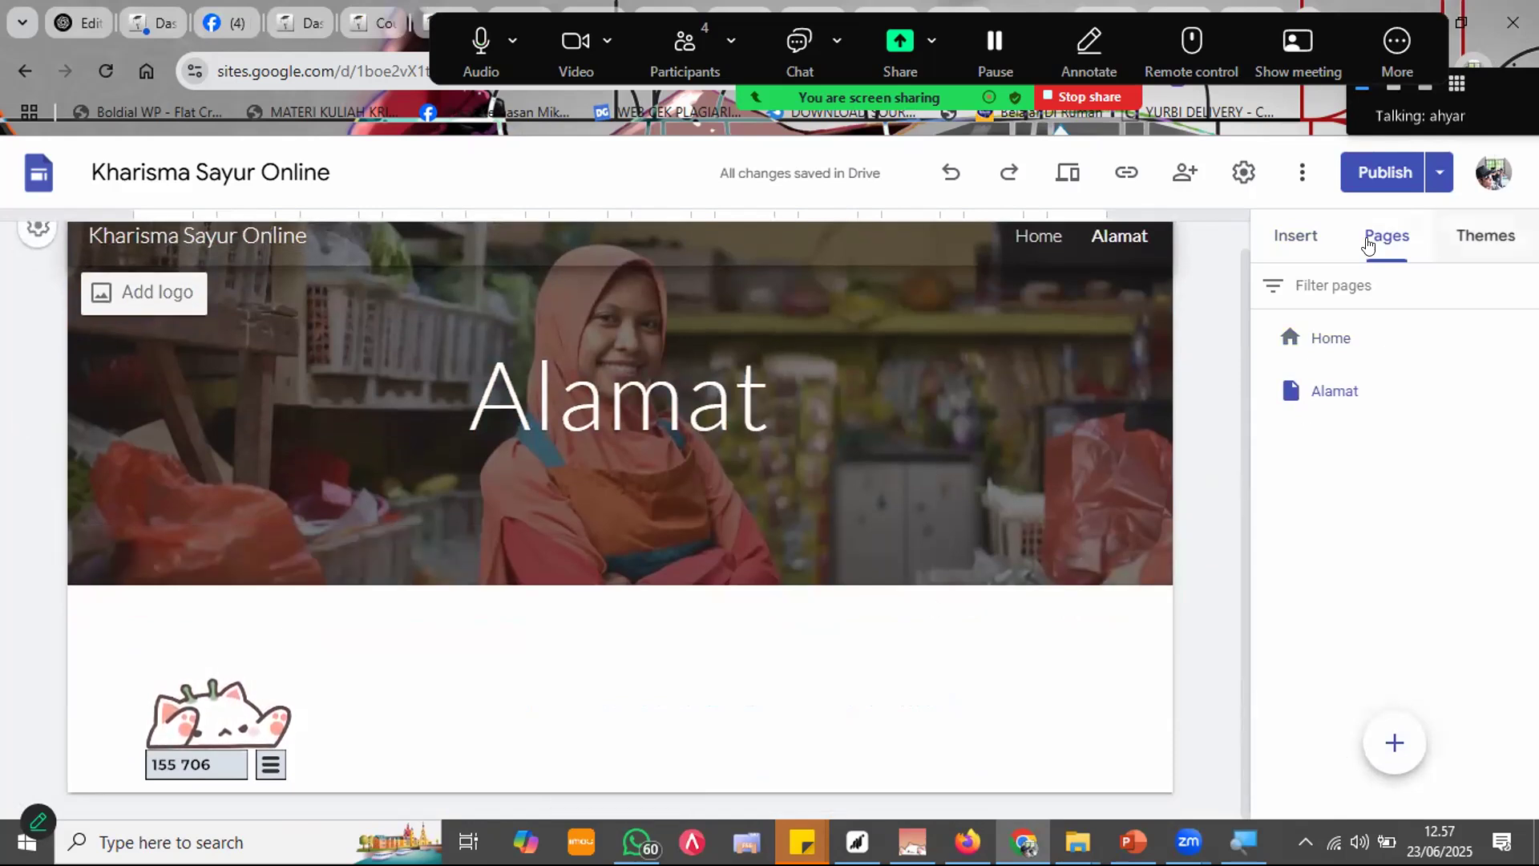
left_click(1312, 260)
scroll(1357, 416, "down", 10)
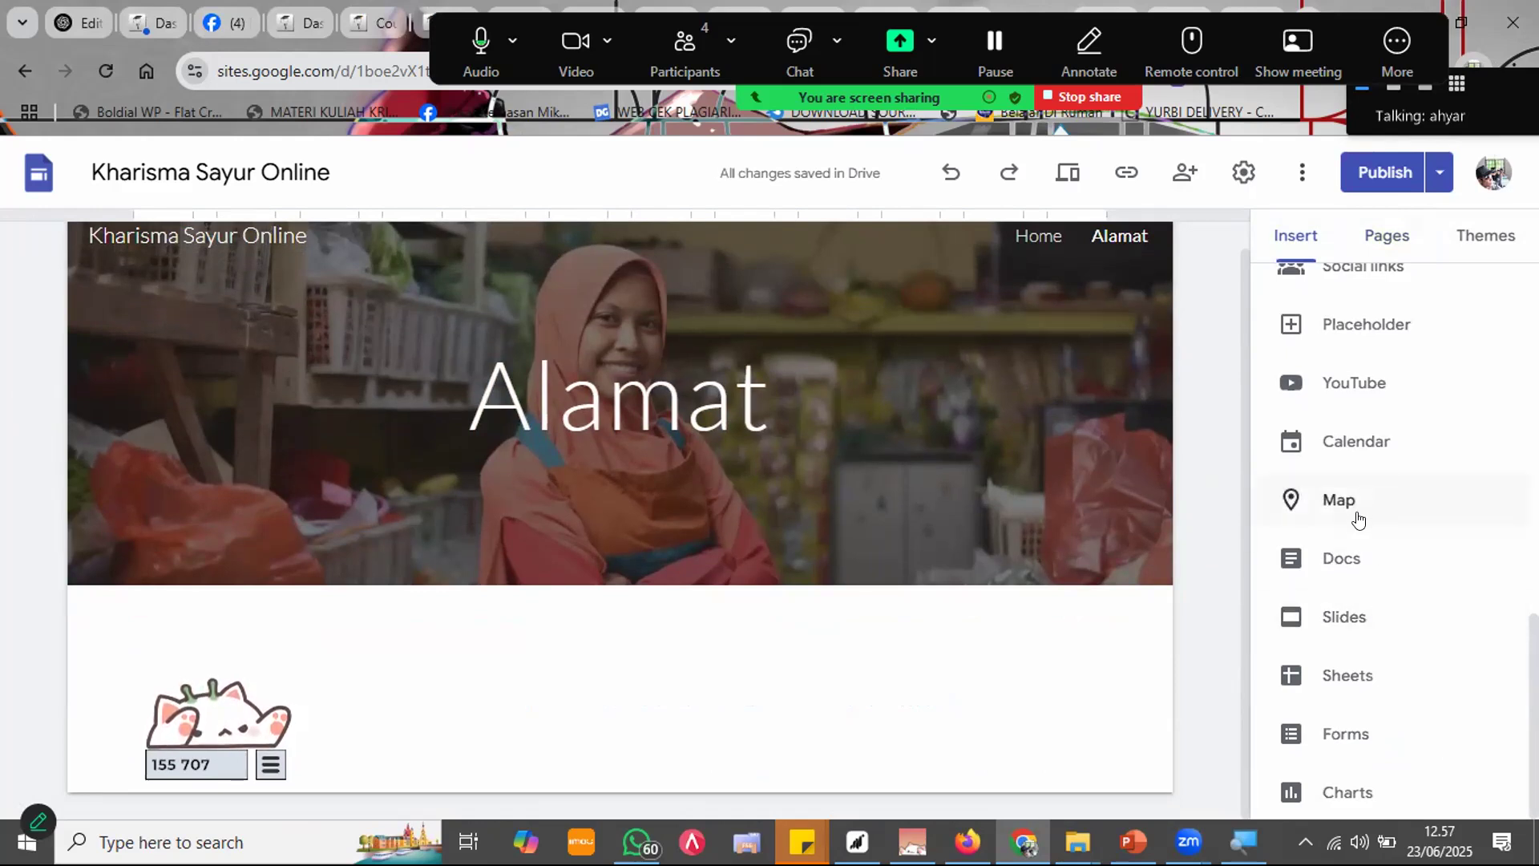
scroll(1346, 532, "up", 5)
scroll(1355, 437, "up", 1)
left_click(1319, 320)
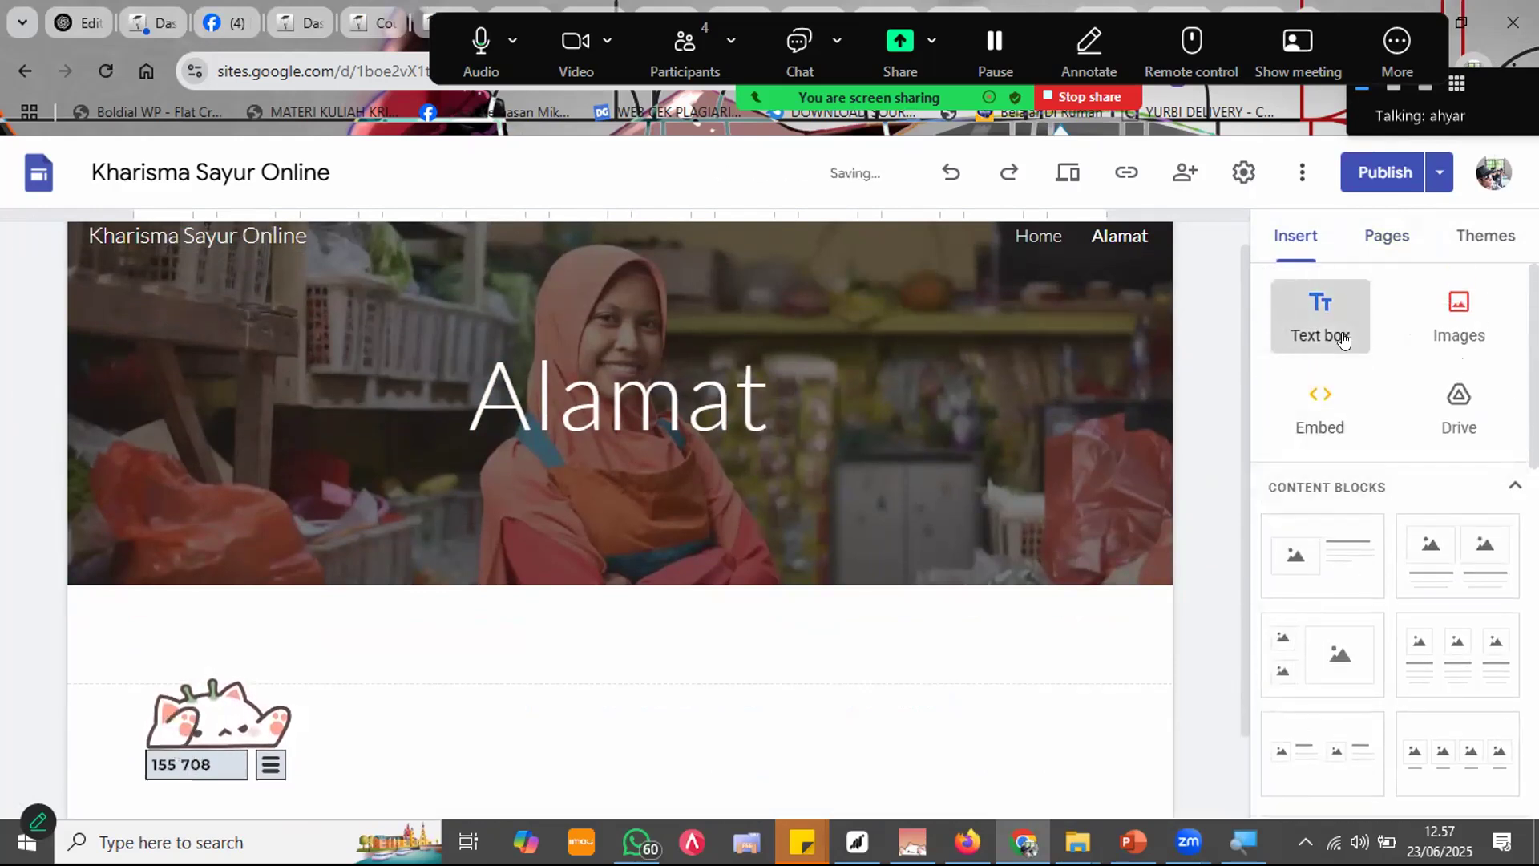
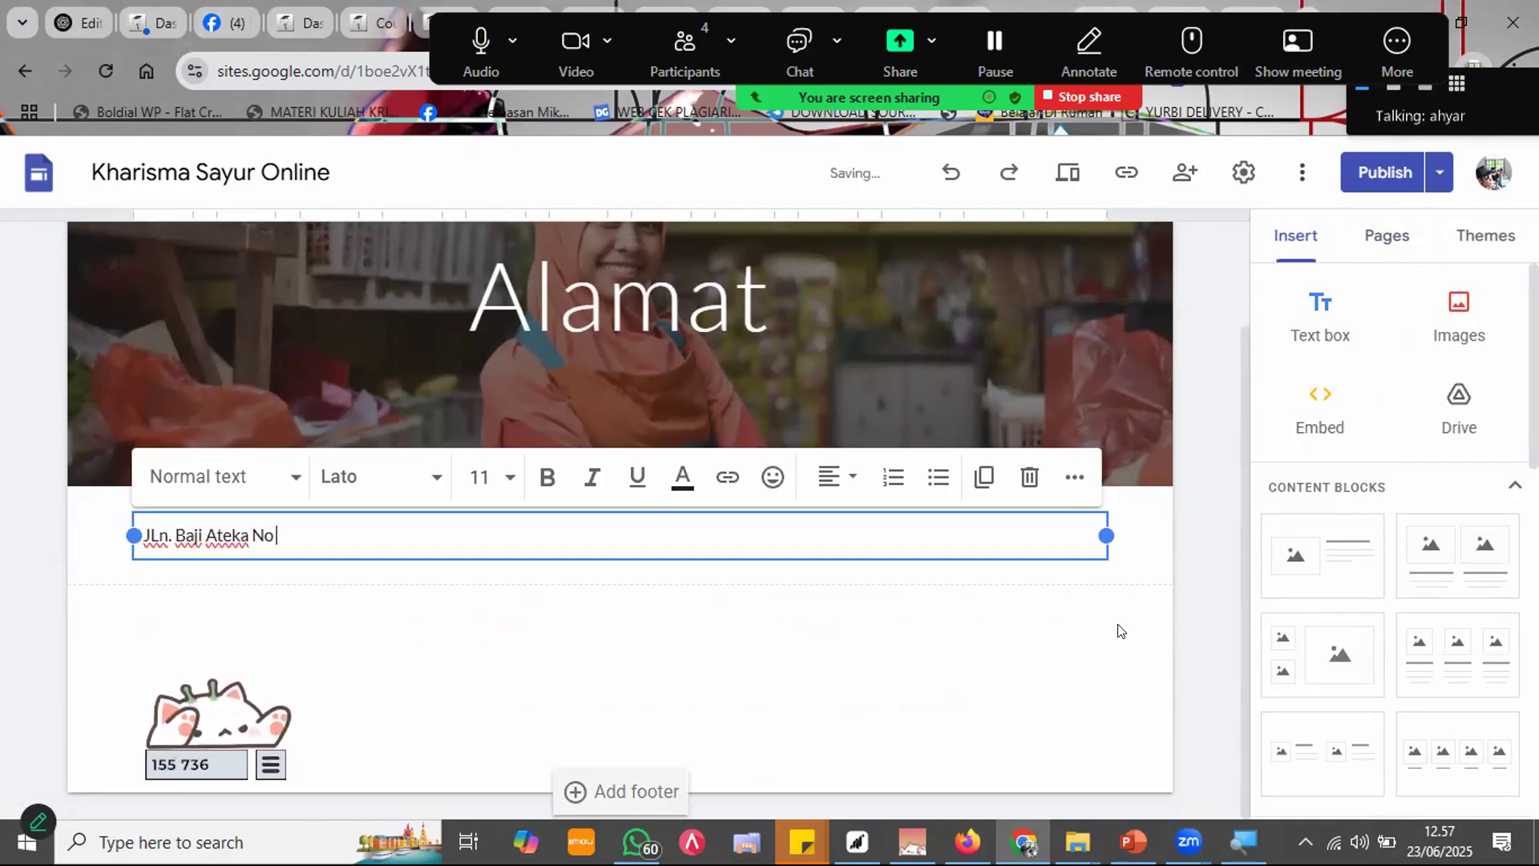
key("ctrl+a")
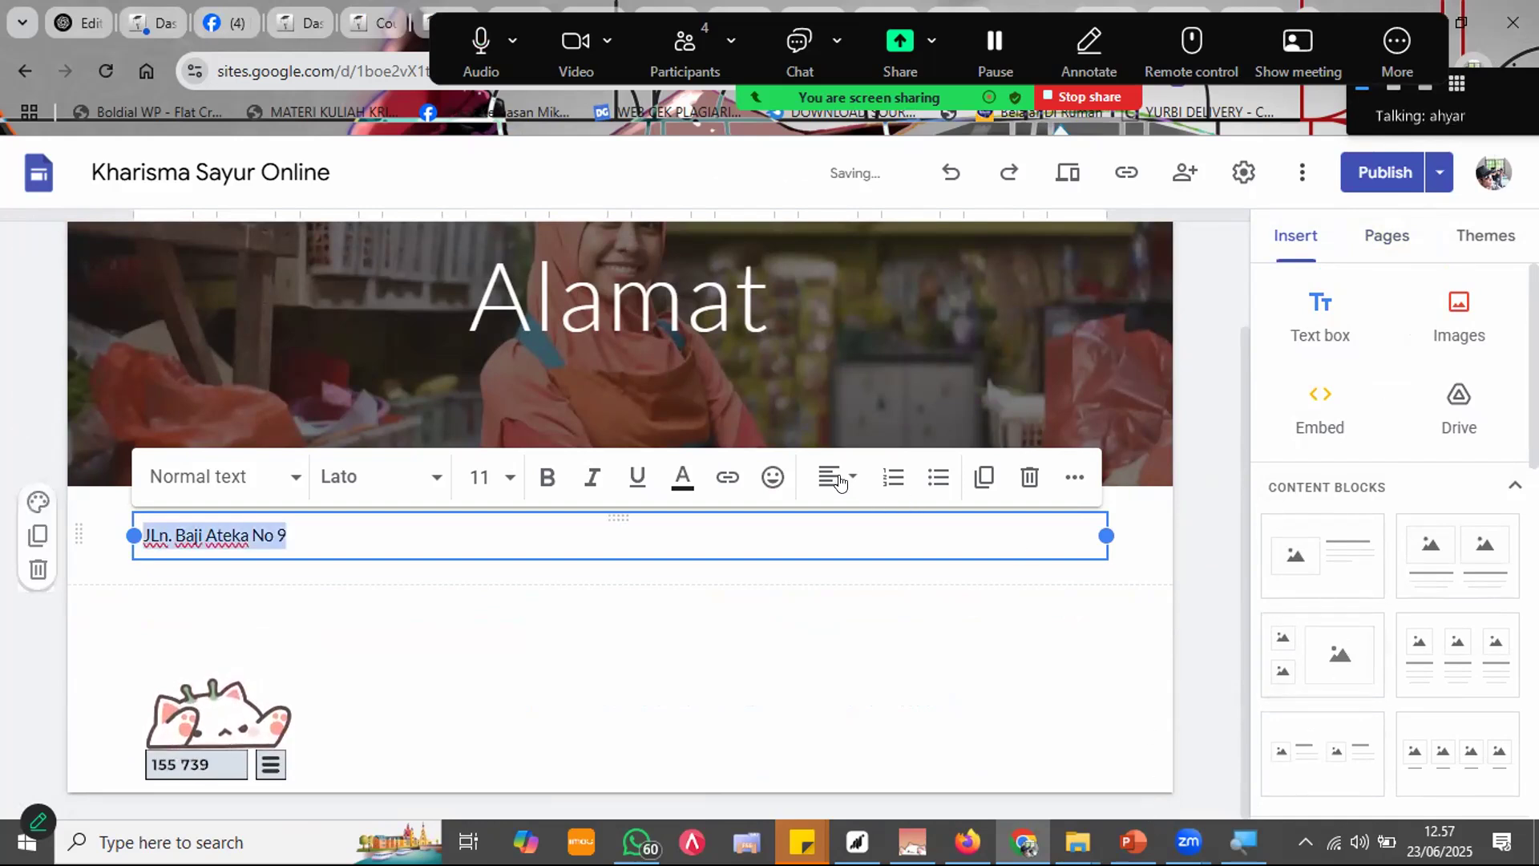
left_click(836, 477)
left_click(828, 609)
left_click(739, 615)
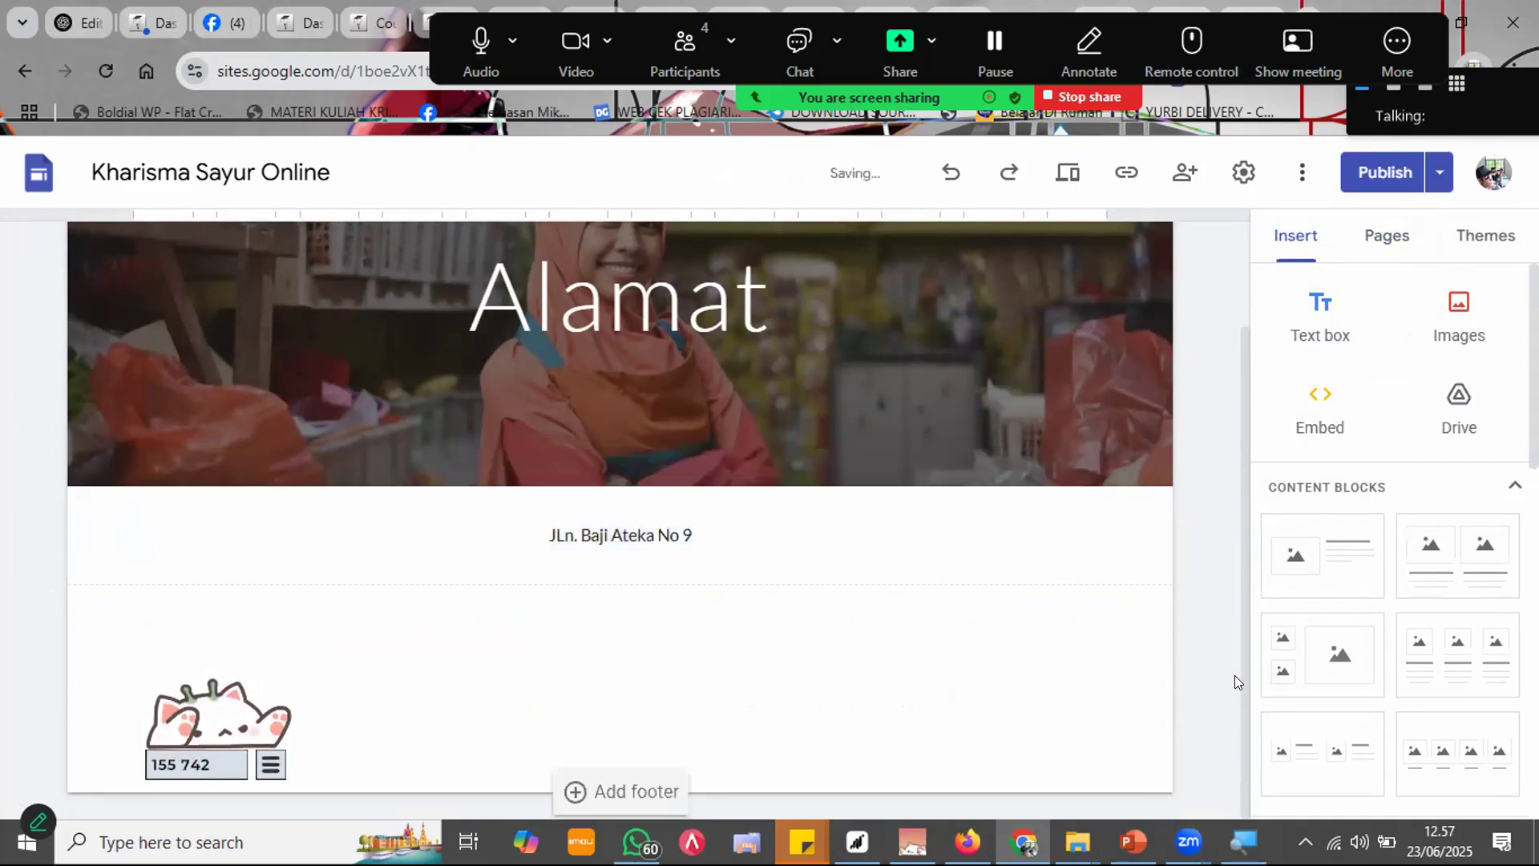
scroll(1375, 409, "down", 10)
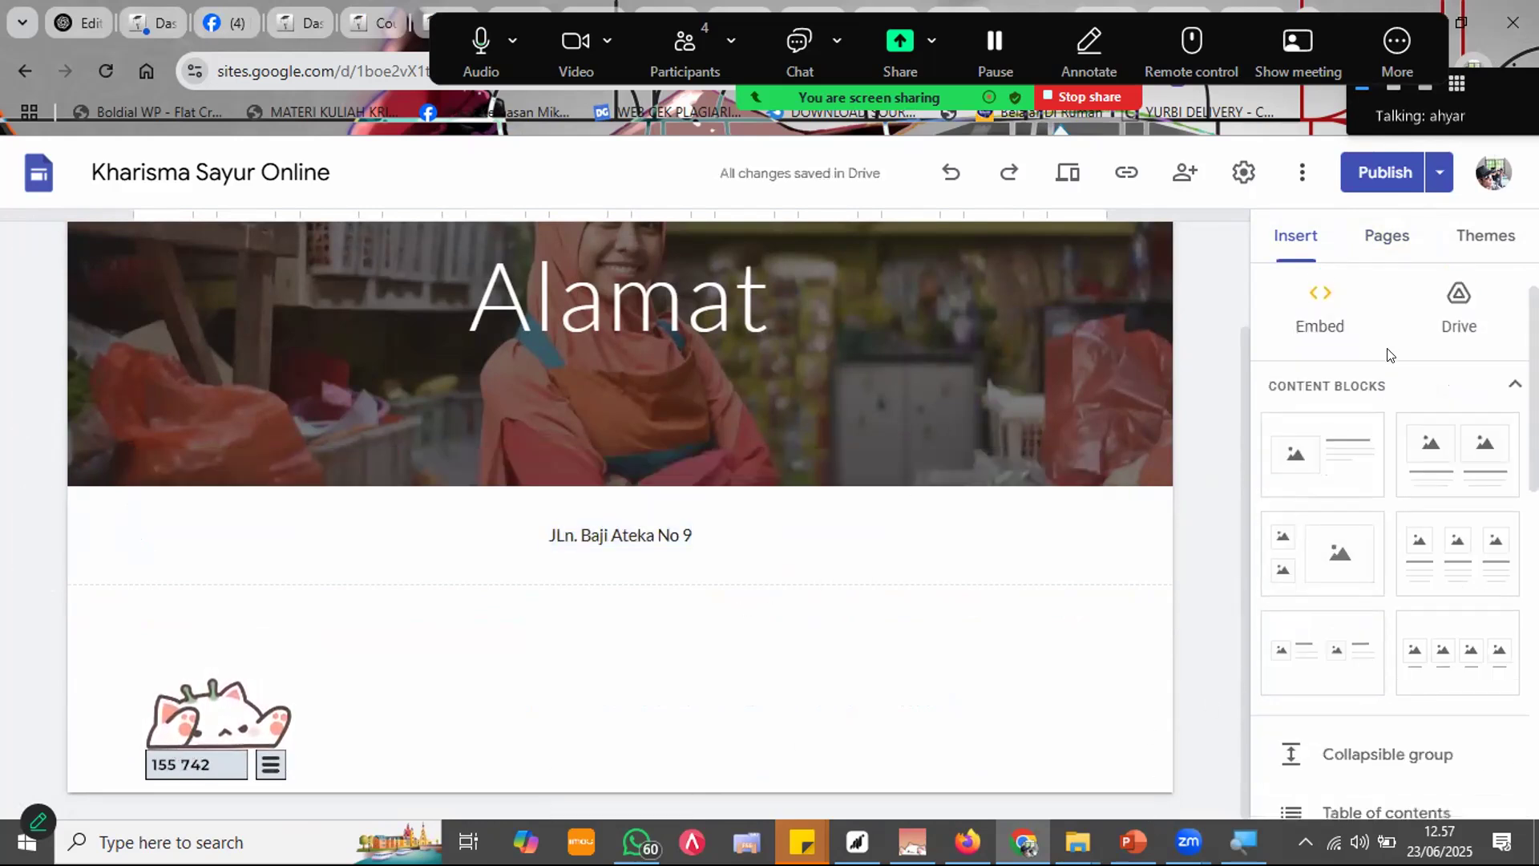
left_click(1355, 537)
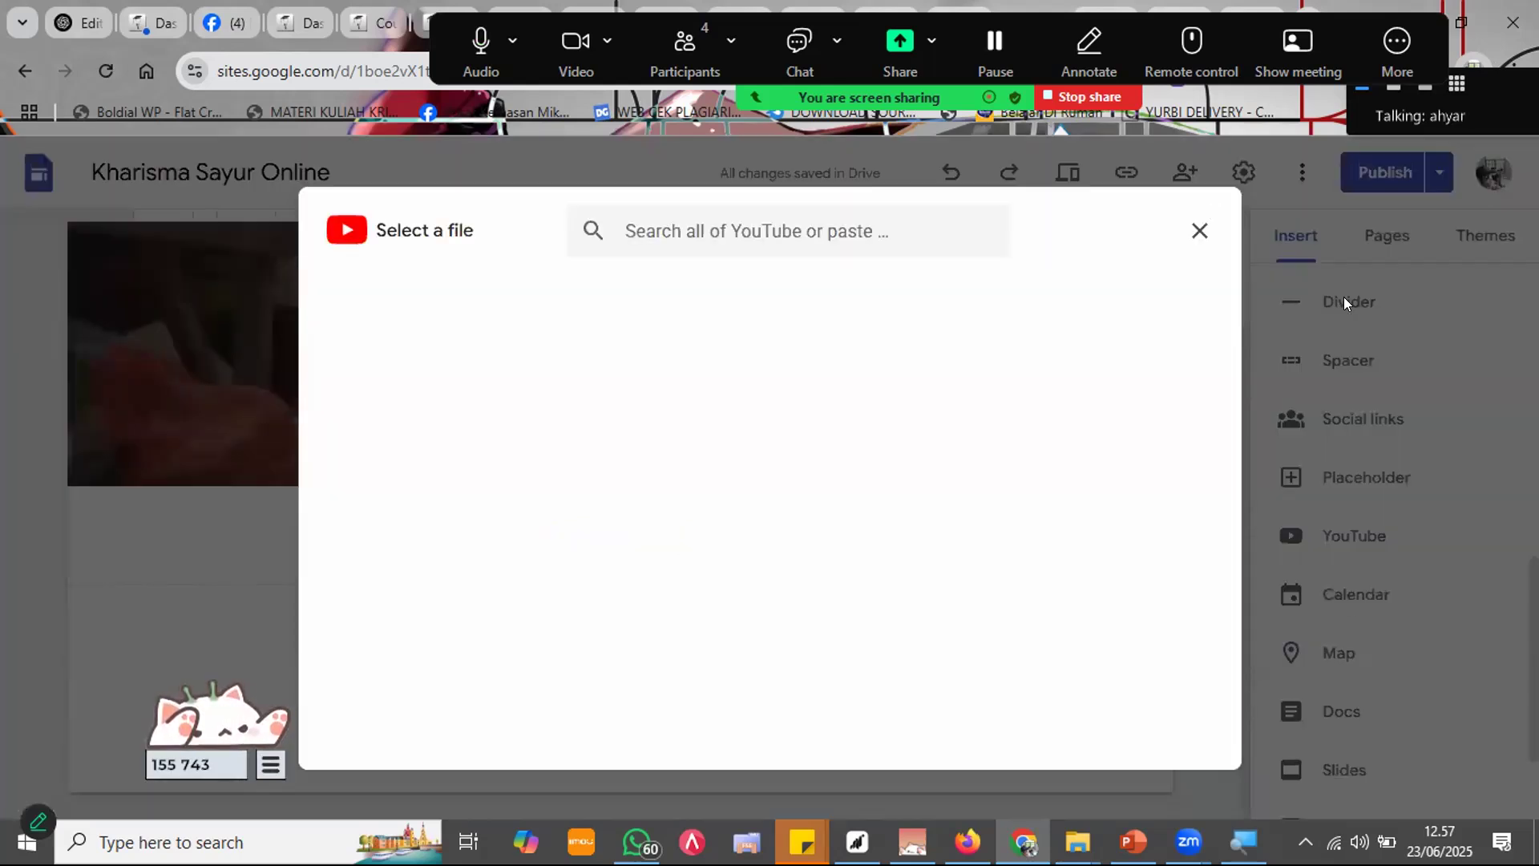
Step: Insert a Google Maps block located at 'kharisma college' below the address line
left_click(1200, 233)
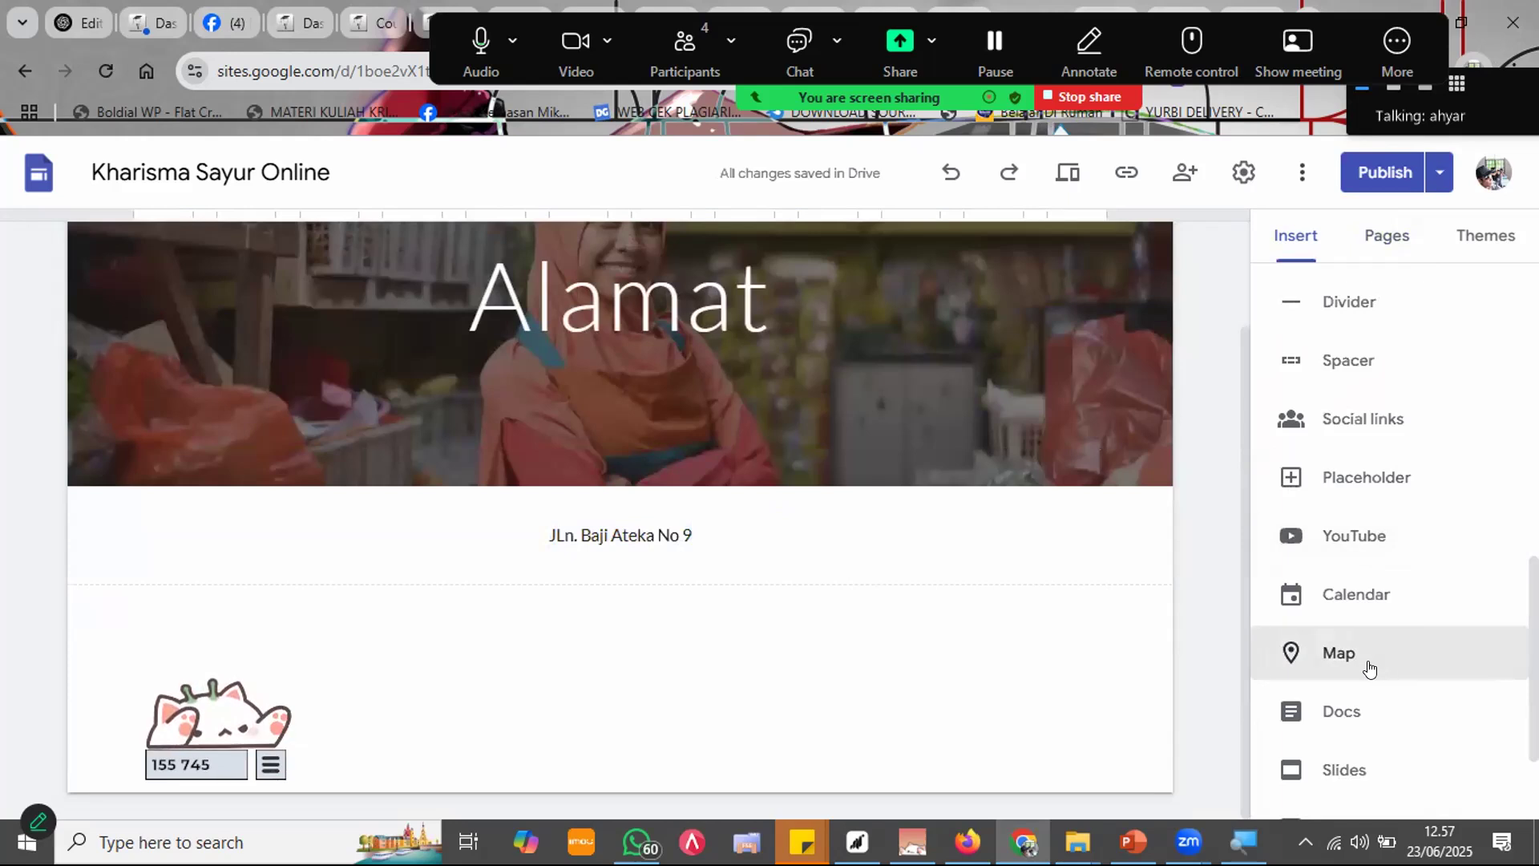
left_click(1335, 654)
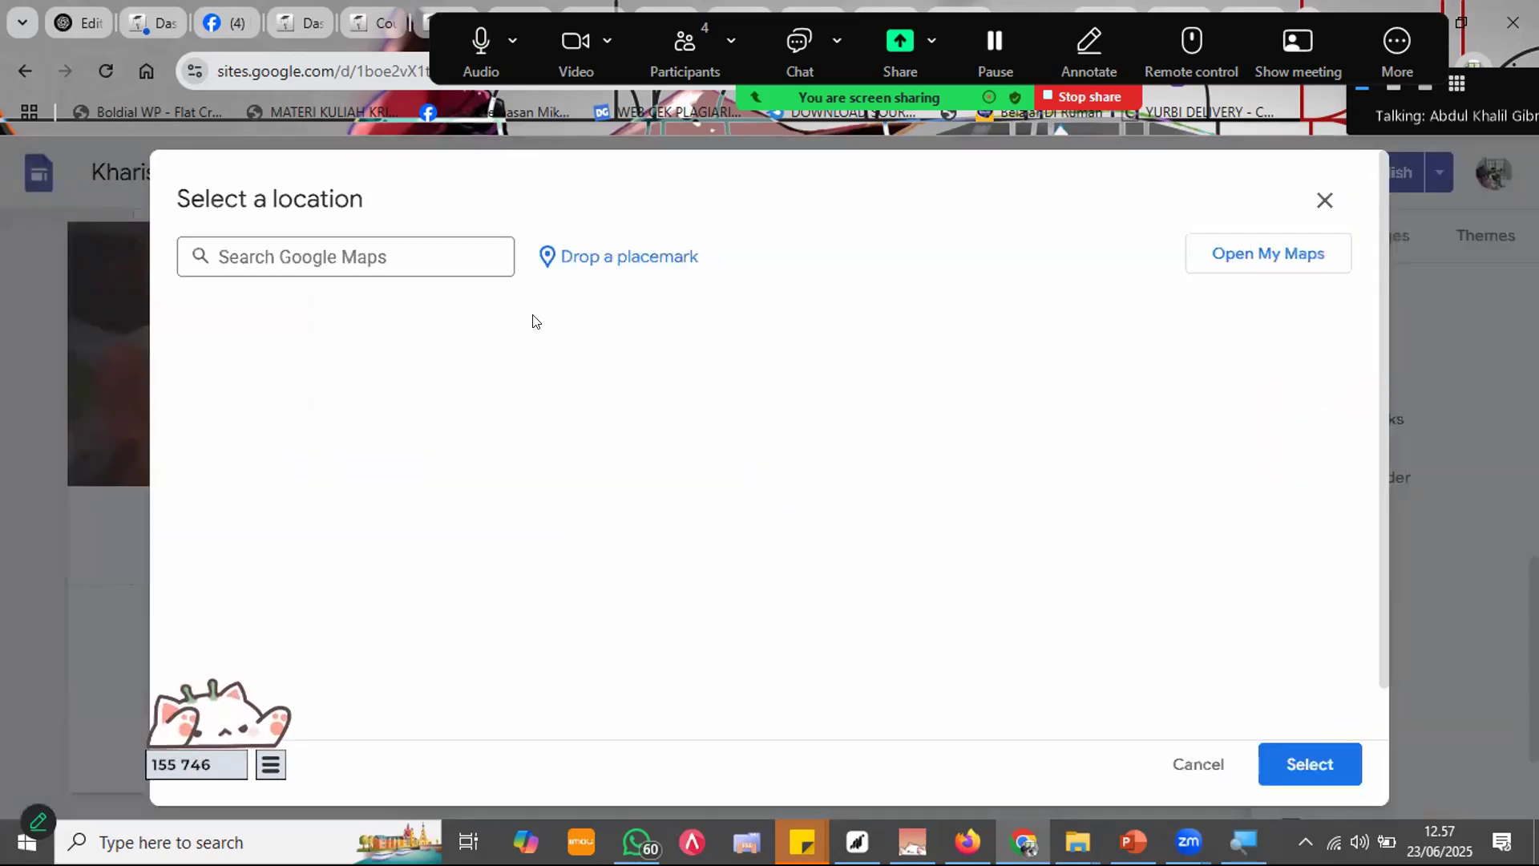
left_click(392, 269)
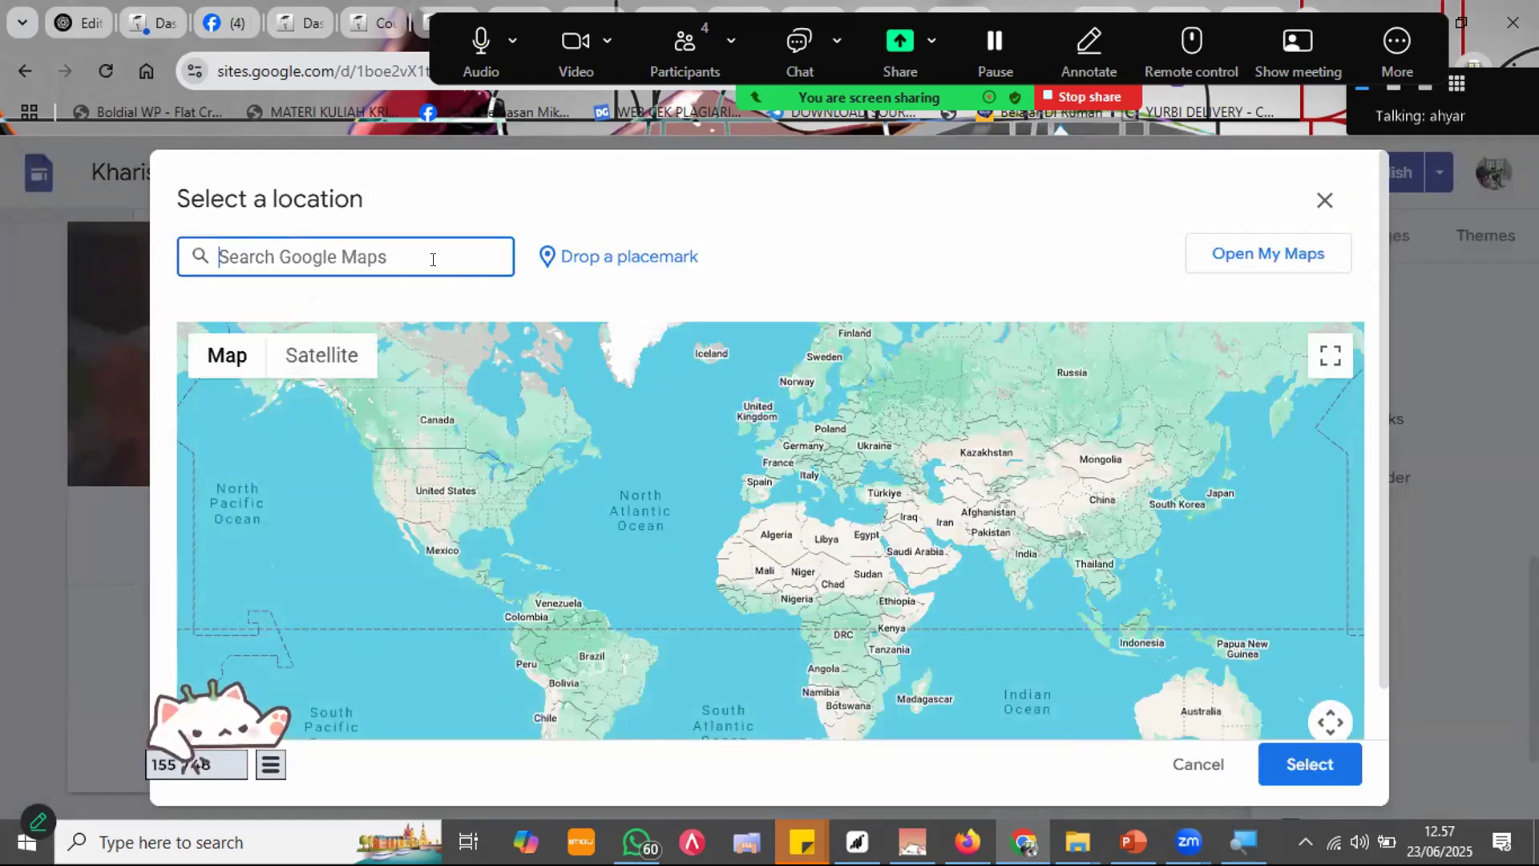
type("kharisma colleg")
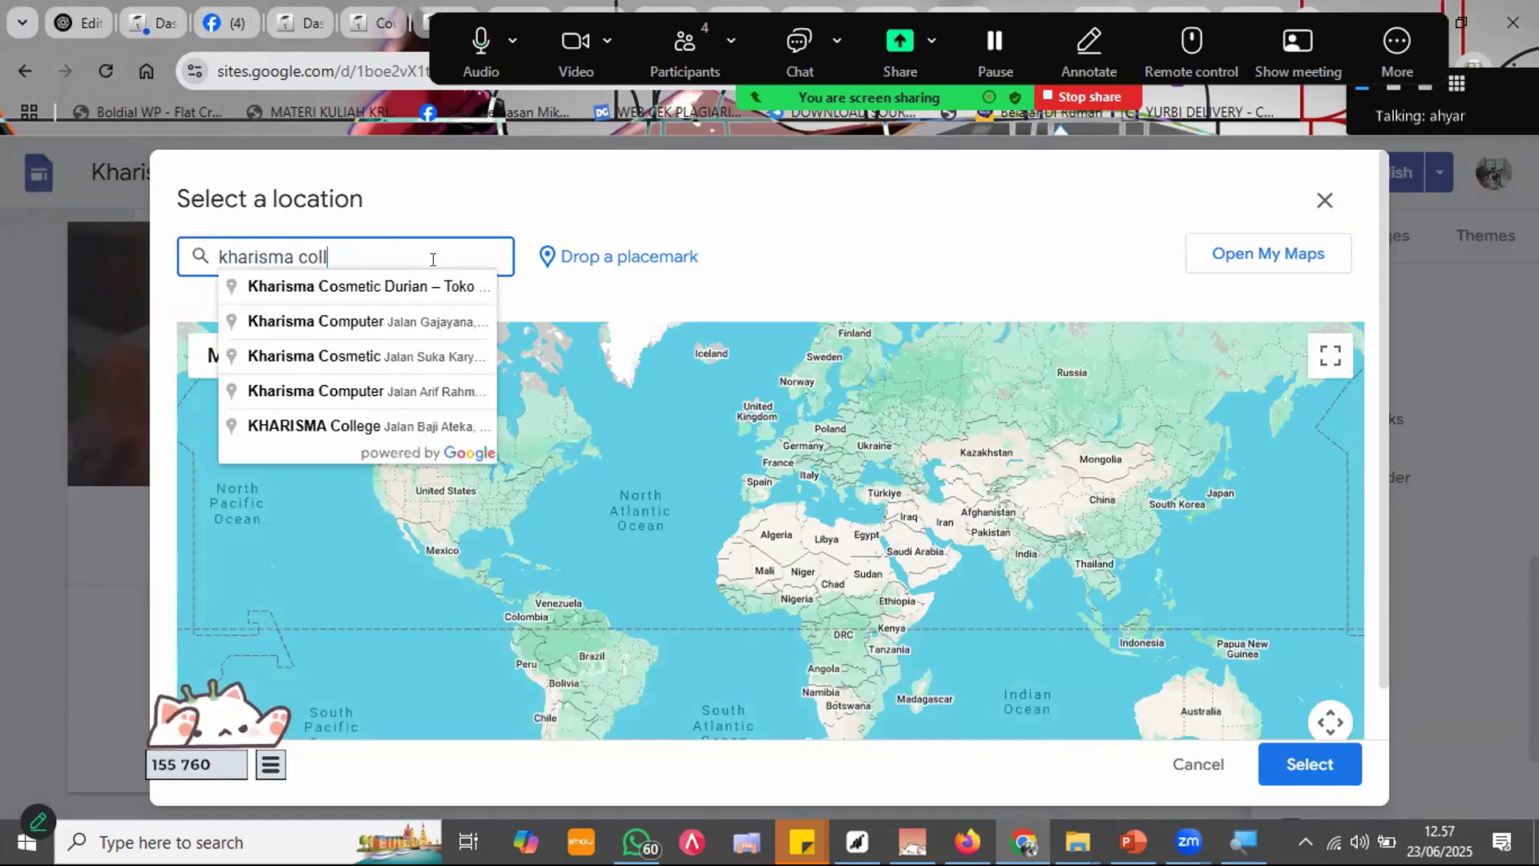
type("eg")
key("Return")
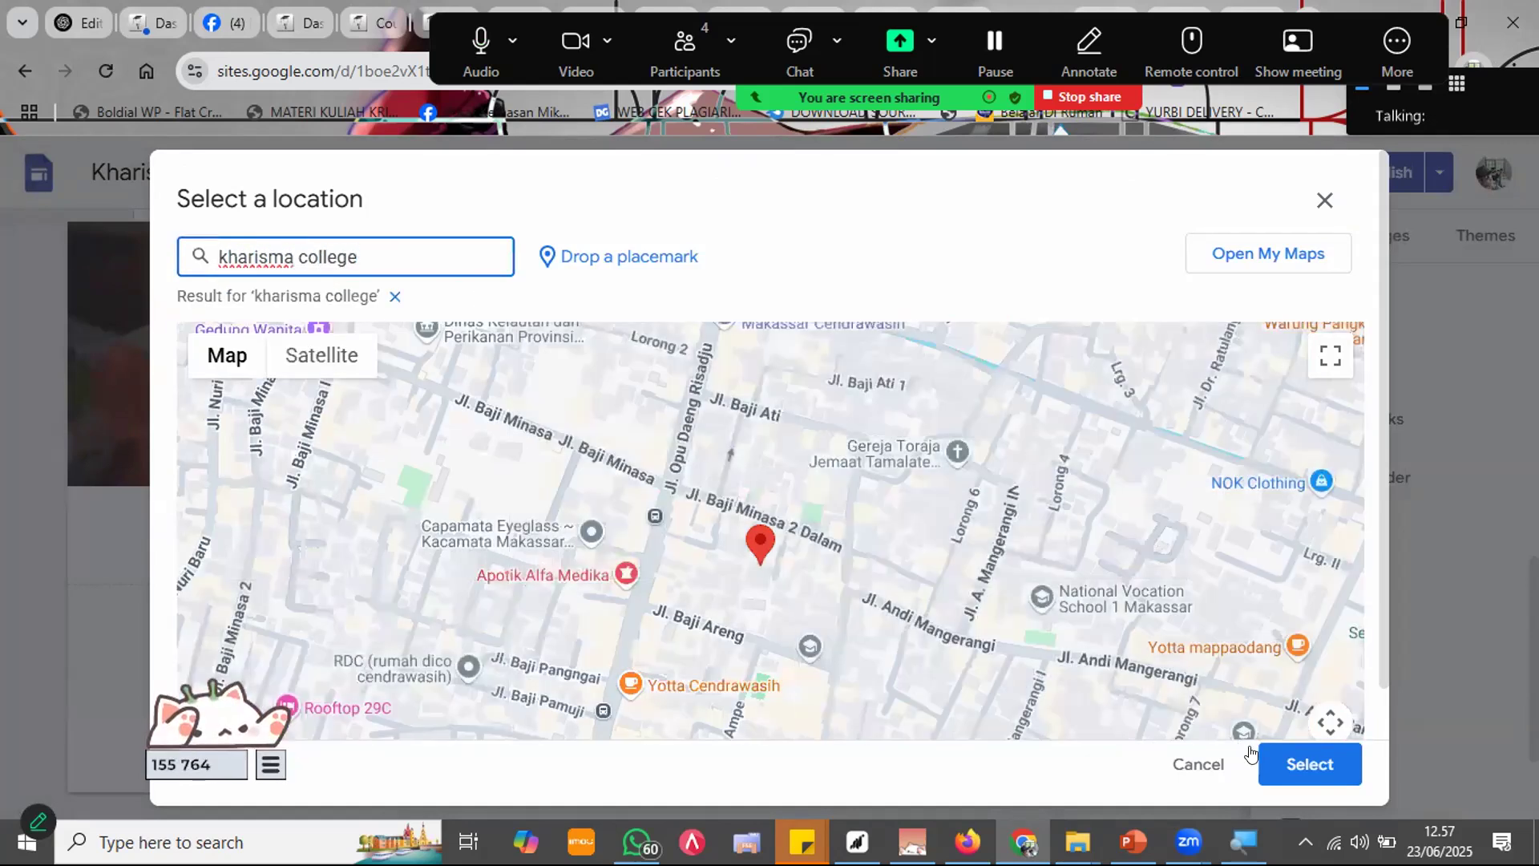
left_click(1321, 765)
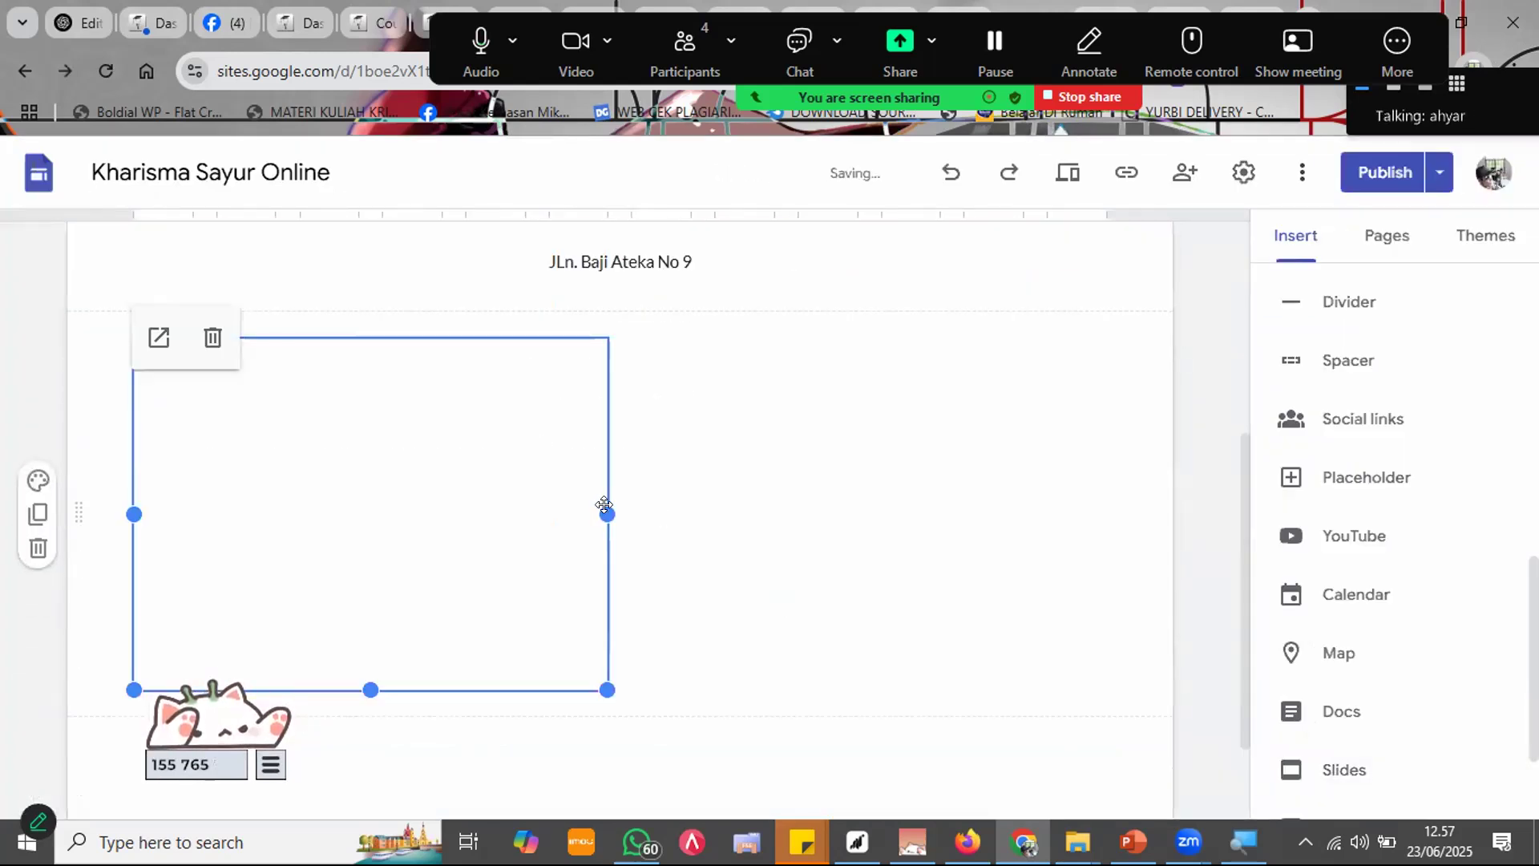
Step: Drag the map's handles to widen it across the page and make it taller
left_click_drag(634, 514, 1127, 561)
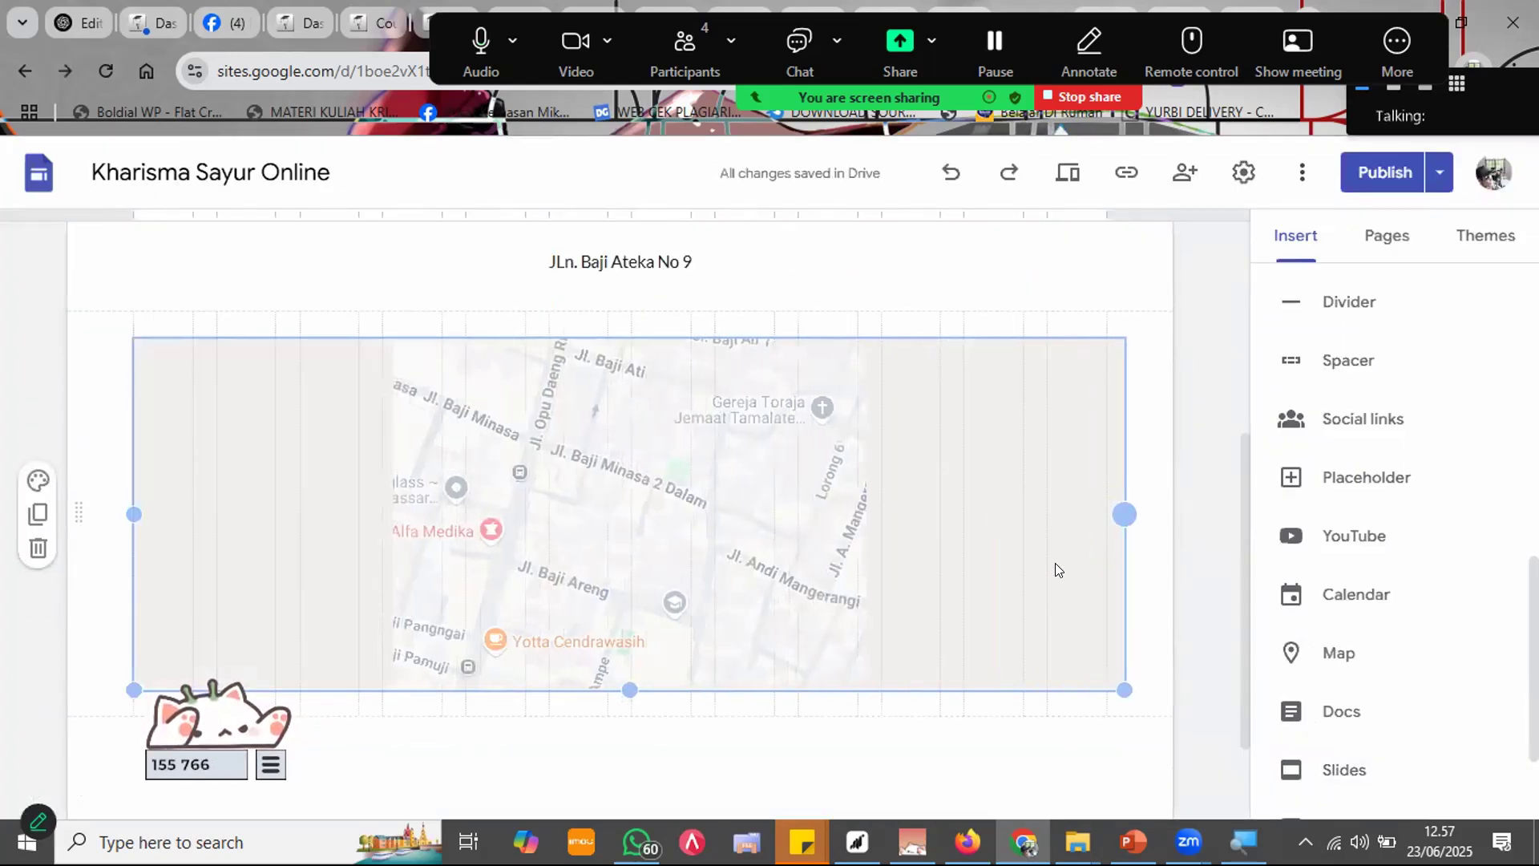
left_click_drag(620, 688, 625, 790)
scroll(1100, 491, "up", 4)
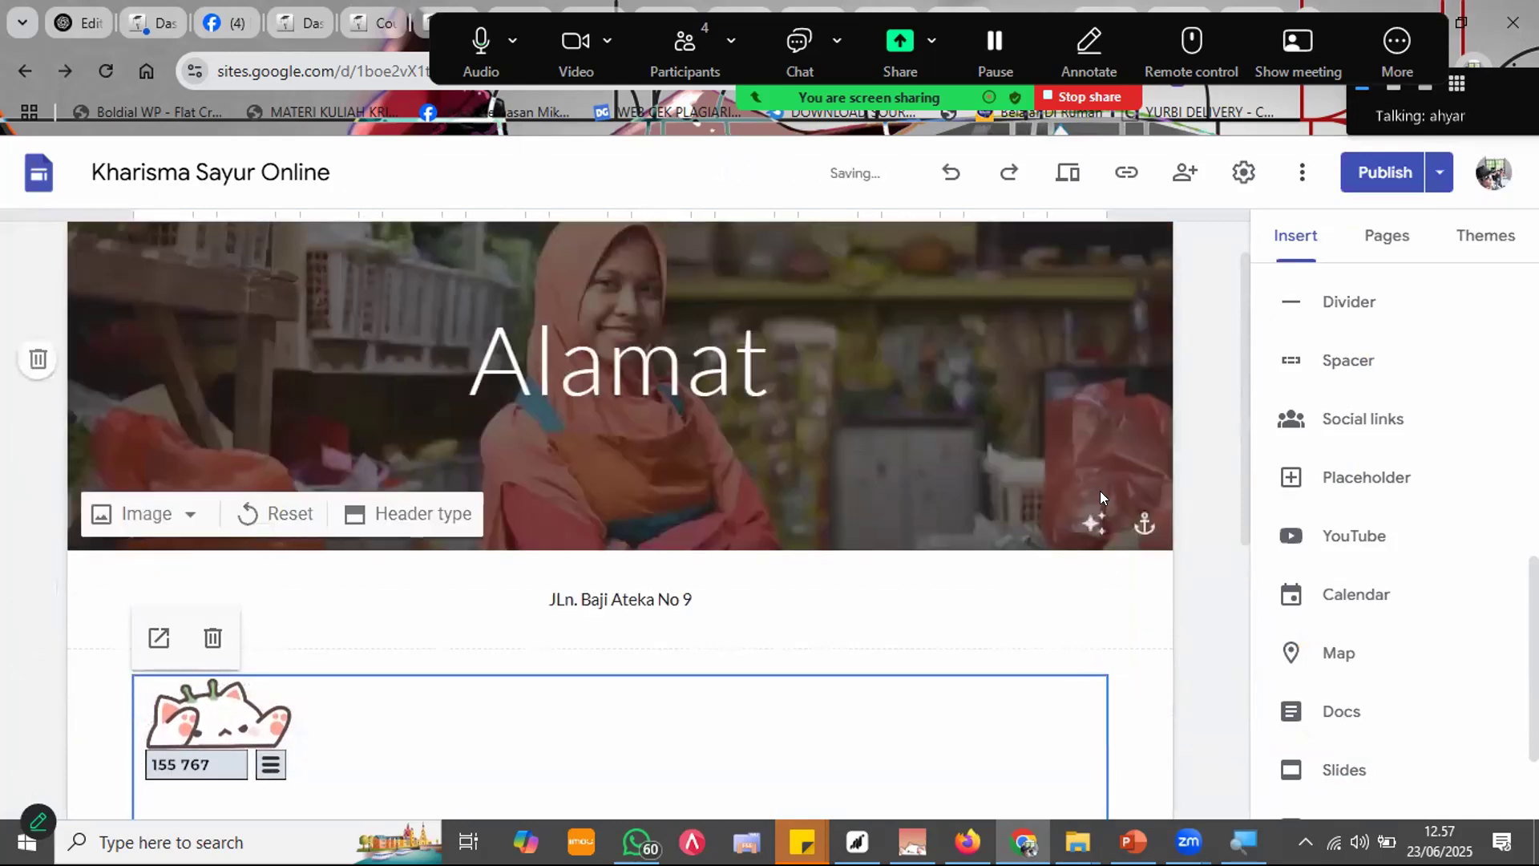
Step: Publish the site with the Alamat page's address and enlarged map, then show the Pages list
left_click(1381, 184)
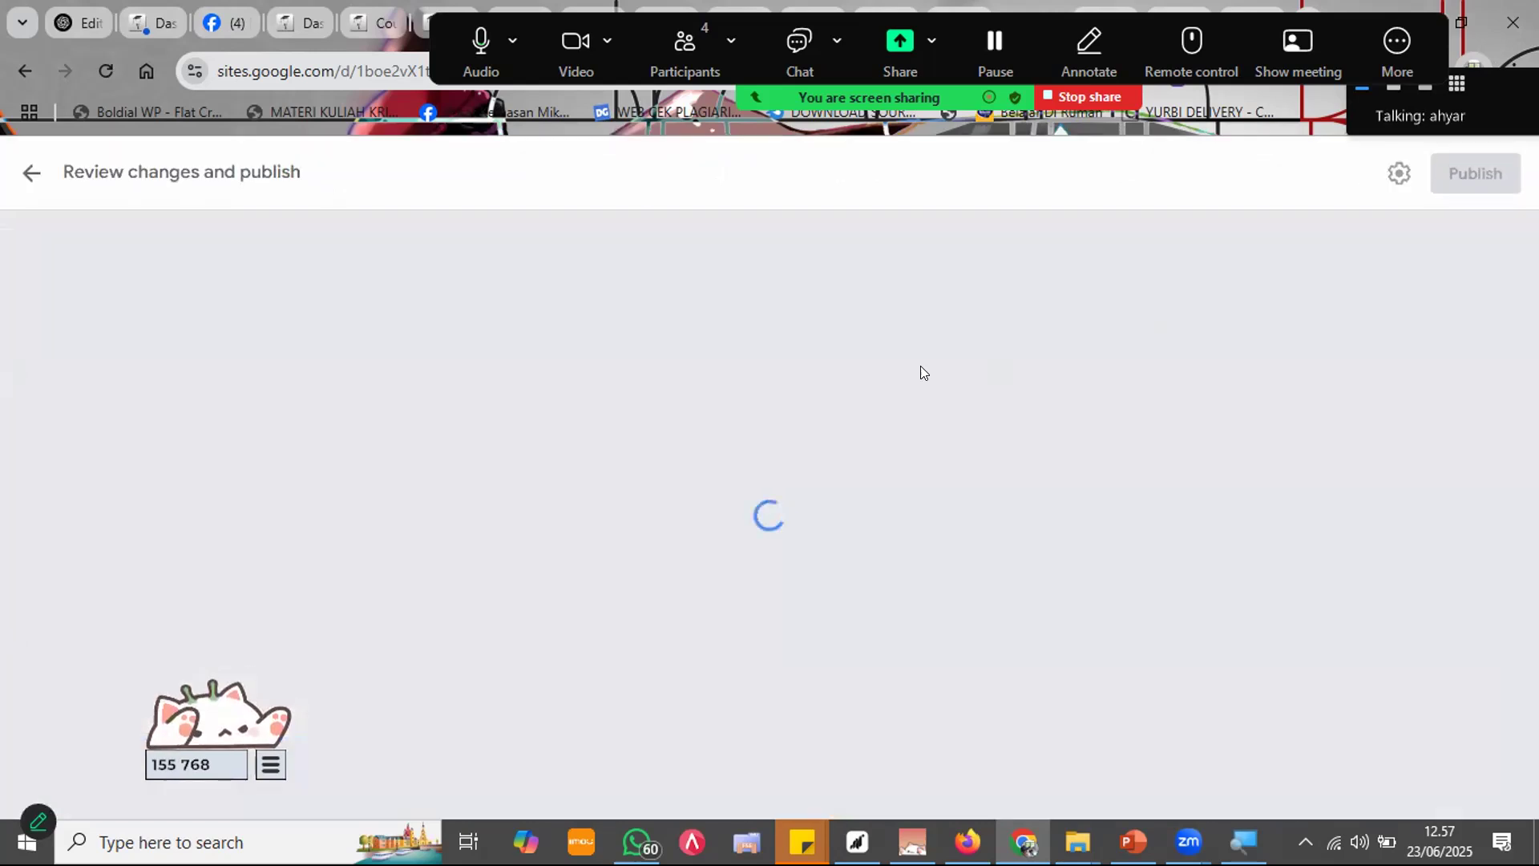
left_click(1451, 179)
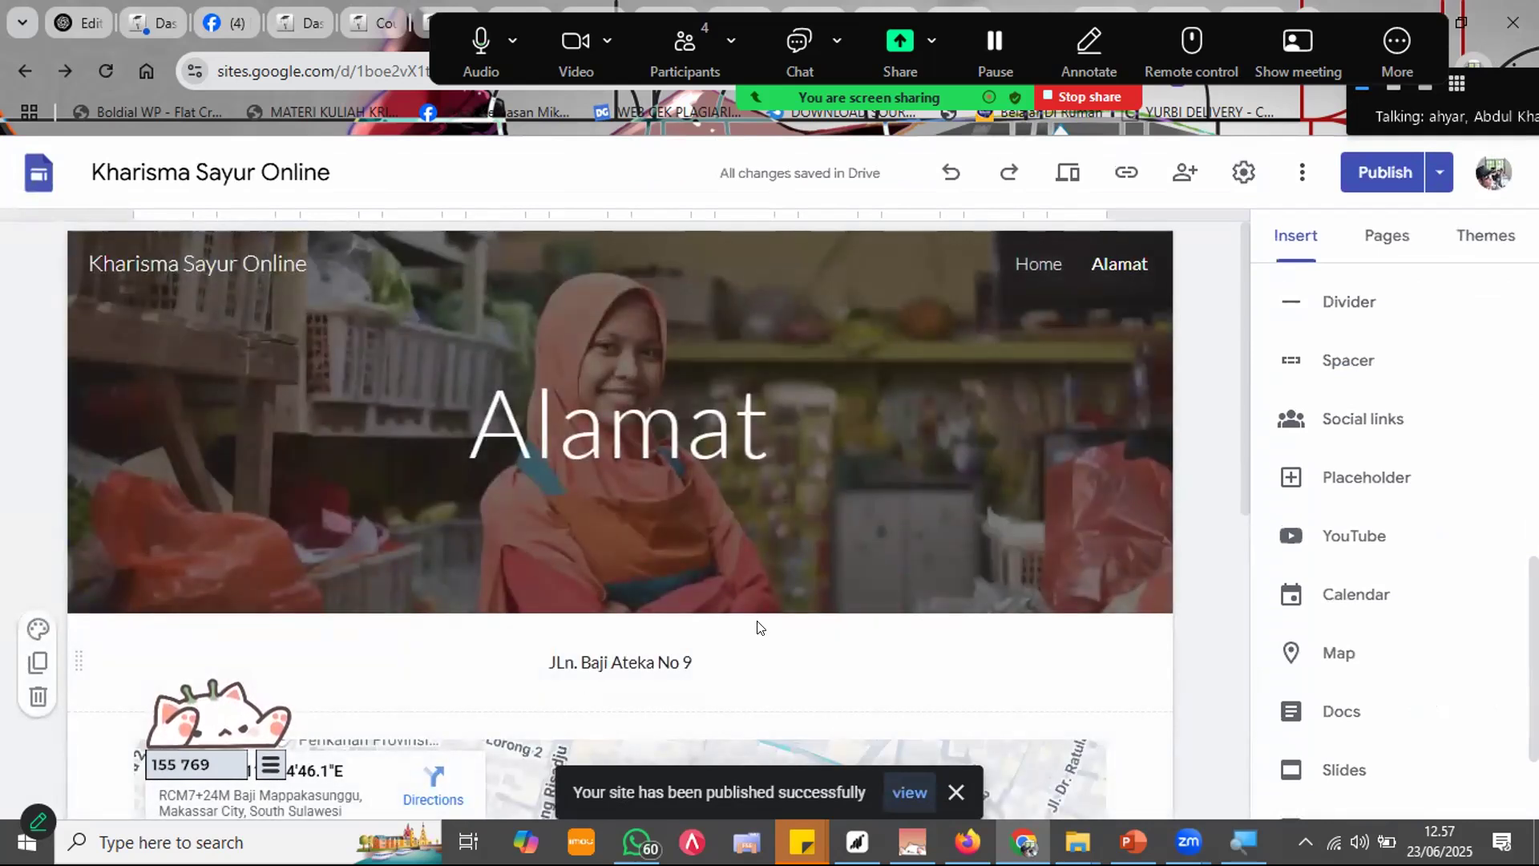
scroll(1033, 479, "down", 7)
scroll(1174, 542, "up", 4)
scroll(1174, 542, "up", 2)
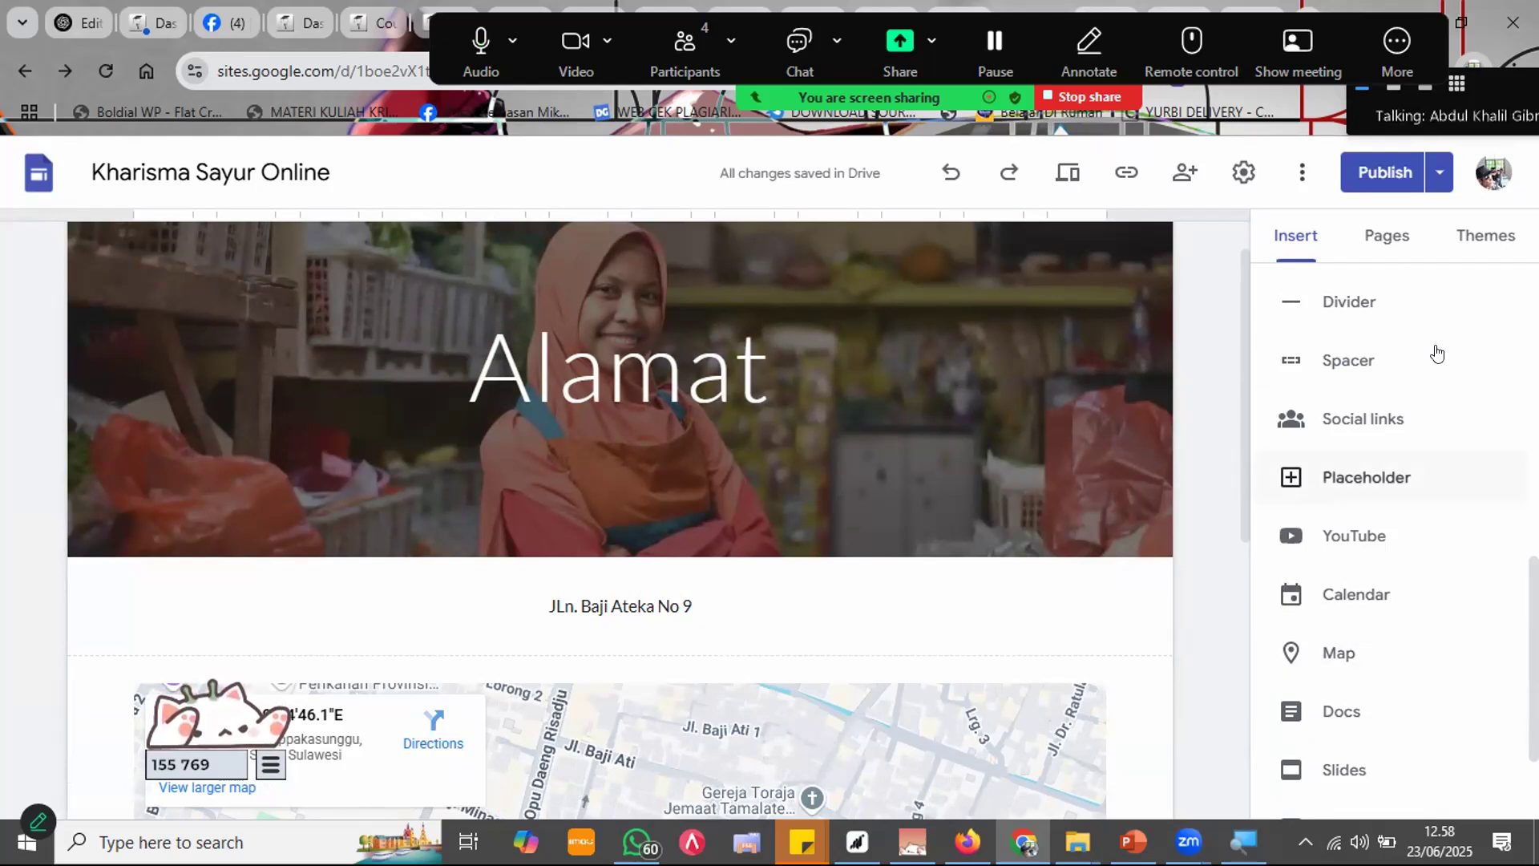
left_click(1383, 241)
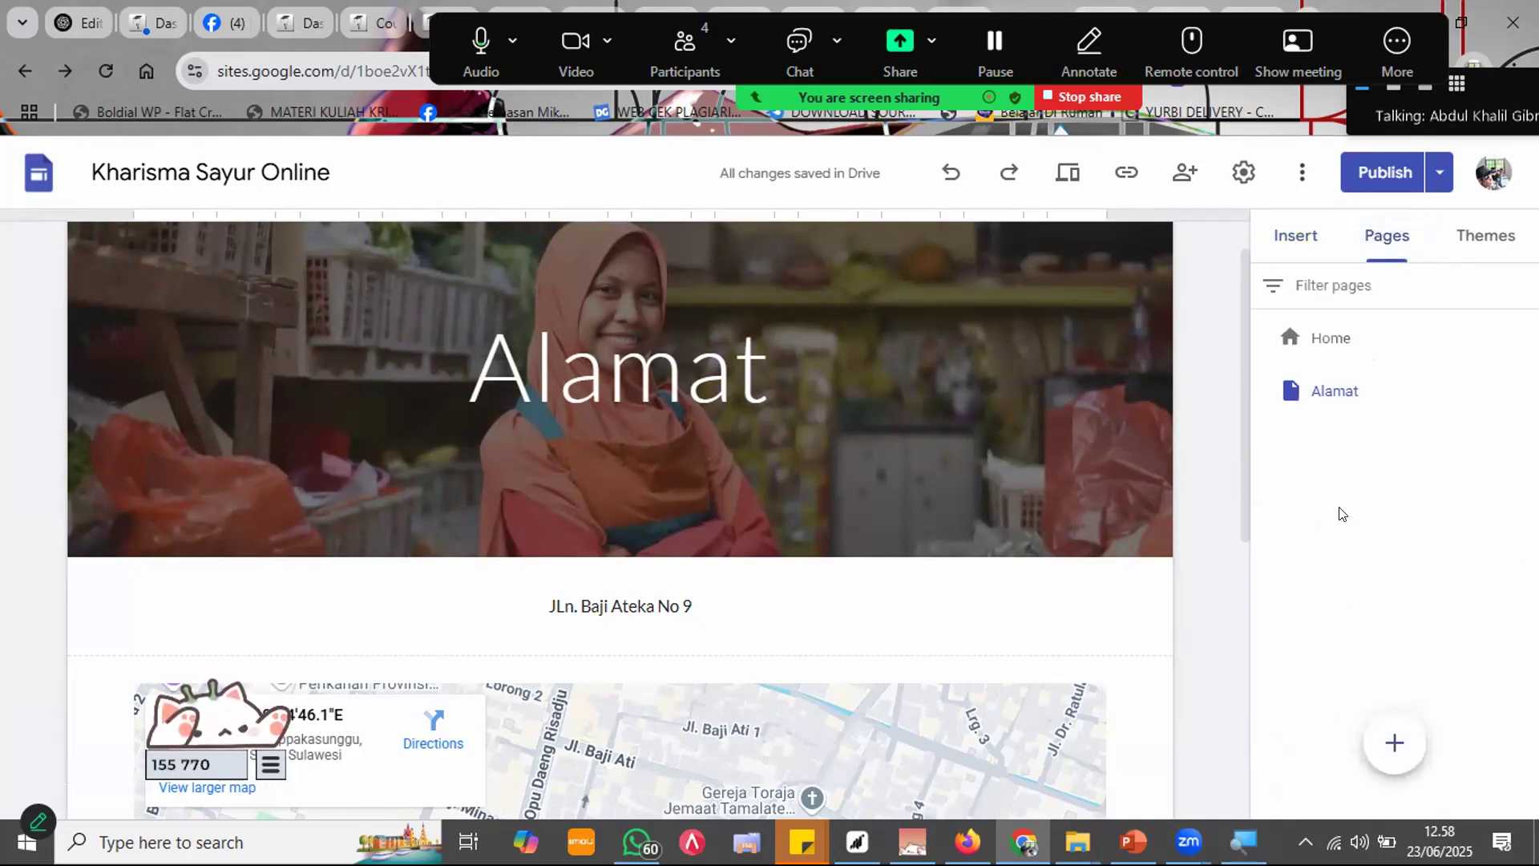
Step: Create a third page named 'Resep', listed after Home and Alamat
left_click(1396, 740)
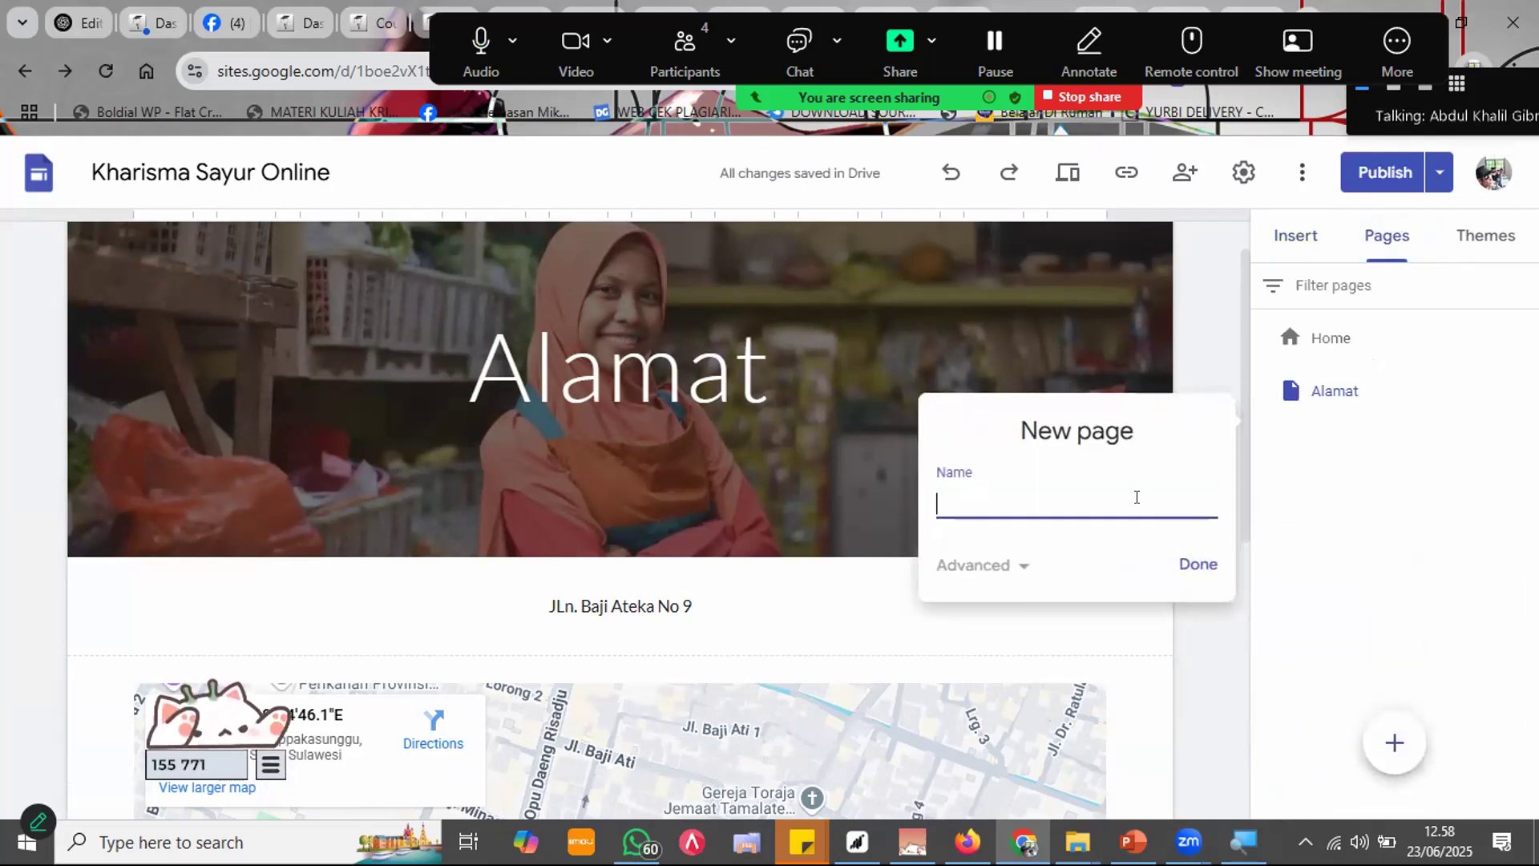
type("Resep")
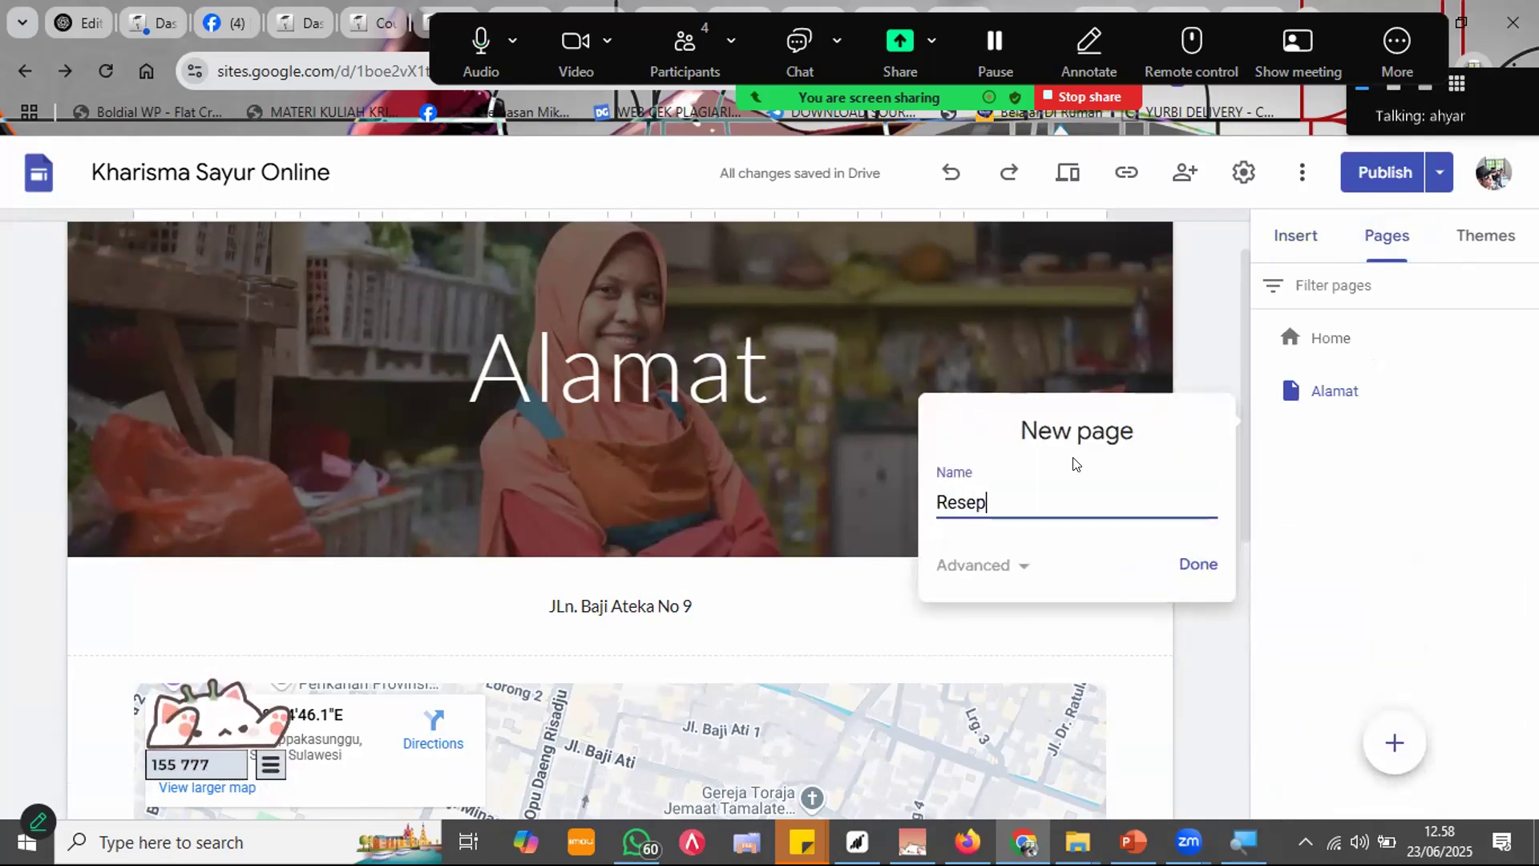
left_click(1203, 564)
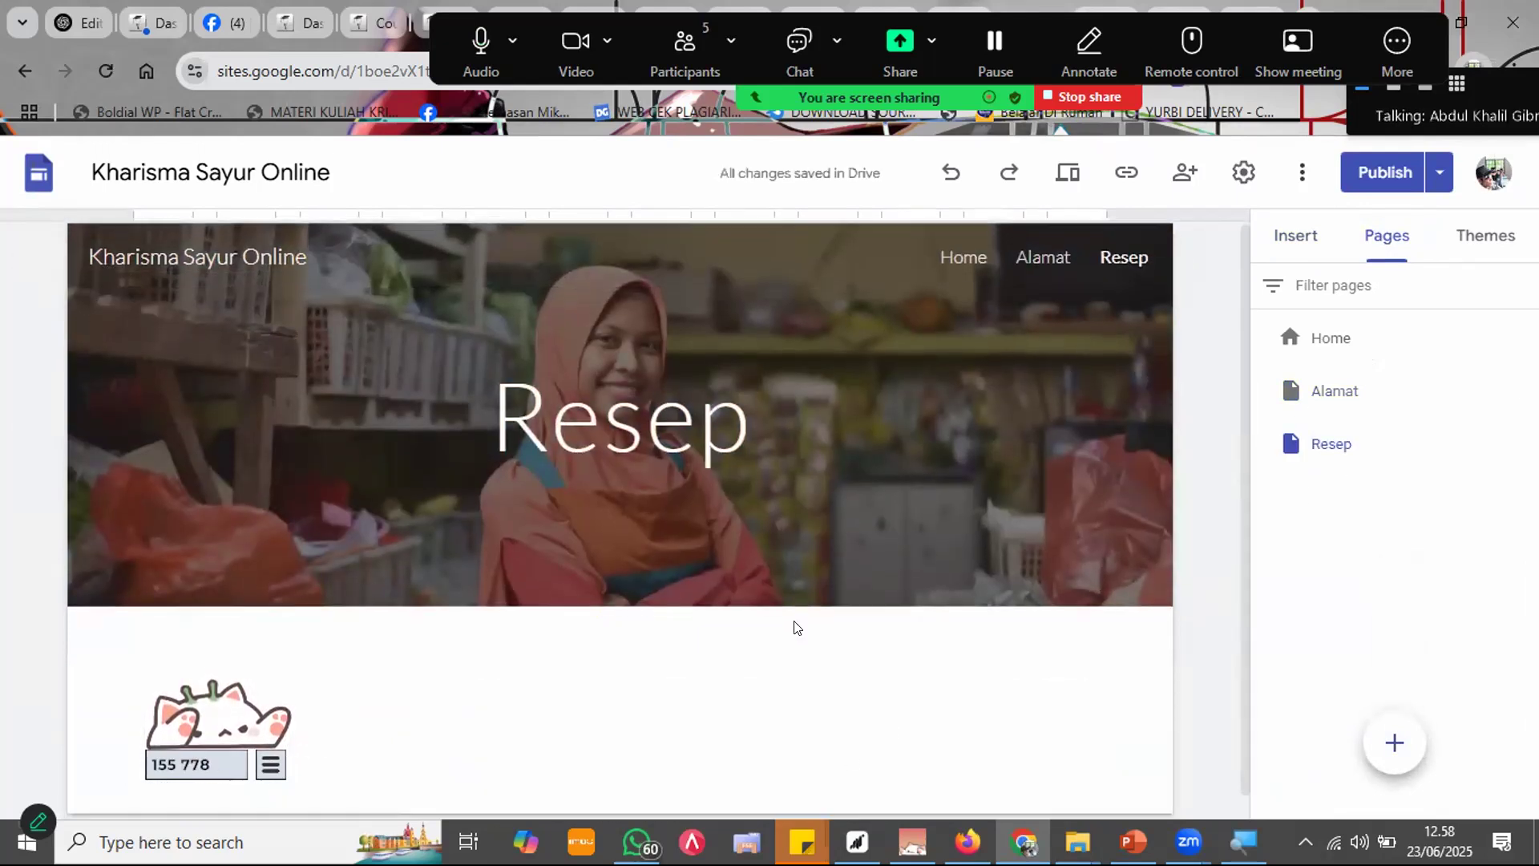
scroll(793, 626, "down", 1)
left_click(1295, 234)
Step: Embed the first 'chef juna marah' YouTube search result on the Resep page and widen it
scroll(1378, 554, "down", 3)
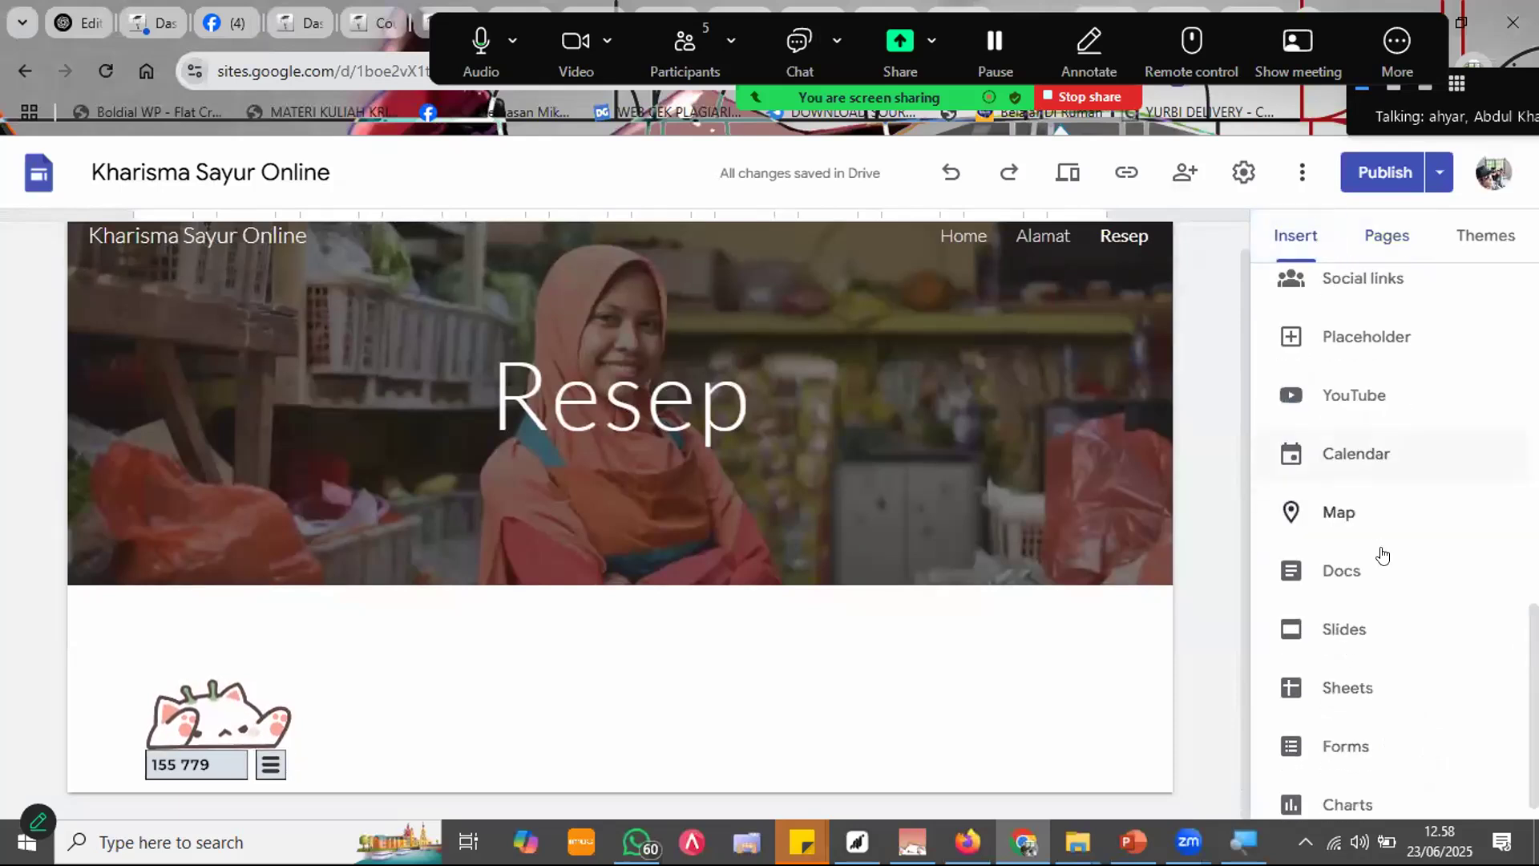
left_click(1363, 384)
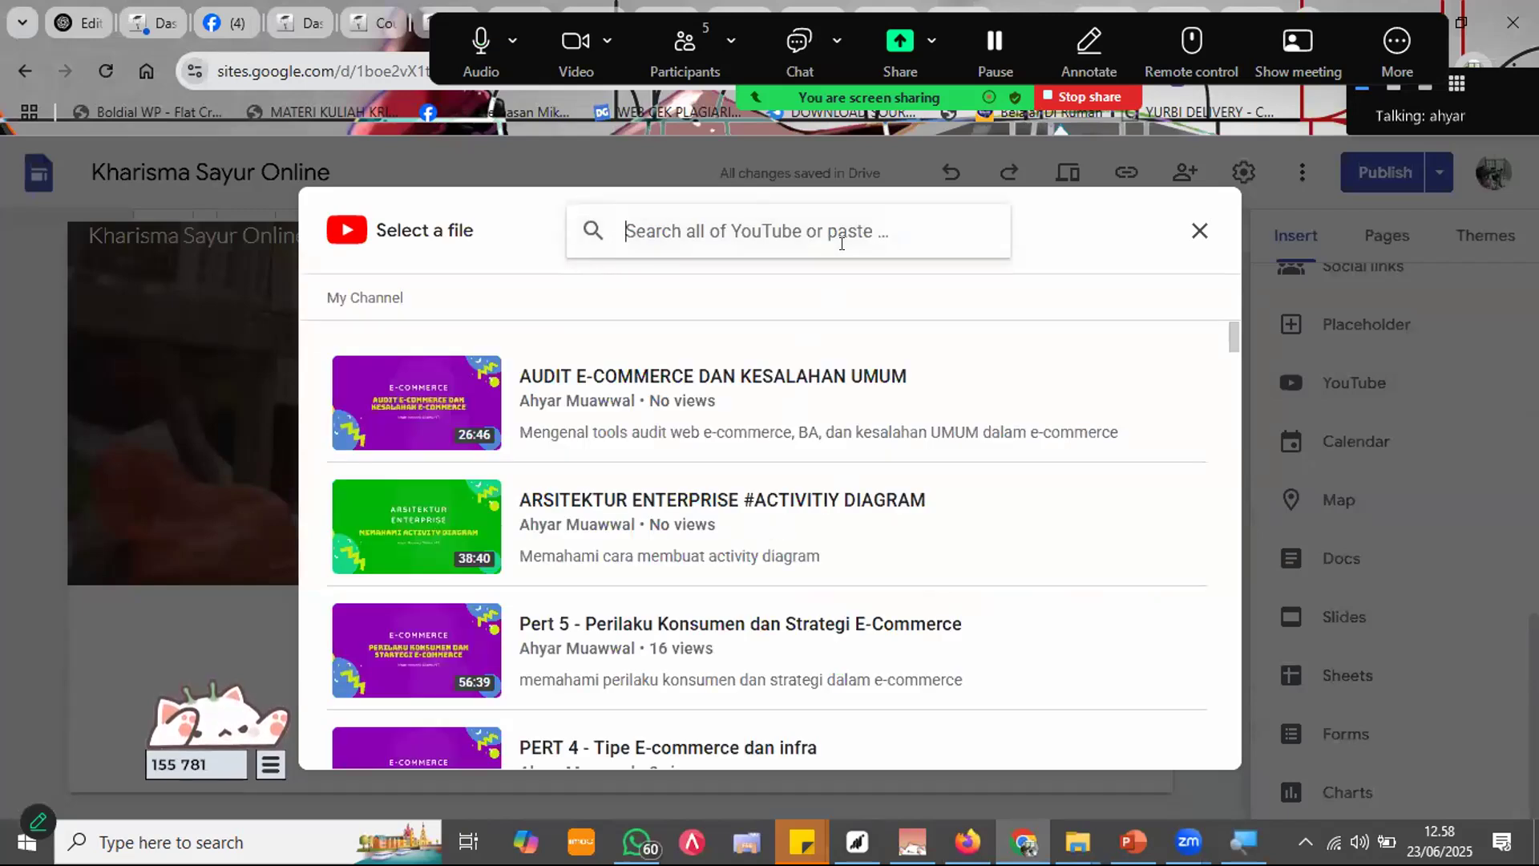
type("chef juna marah")
key("Return")
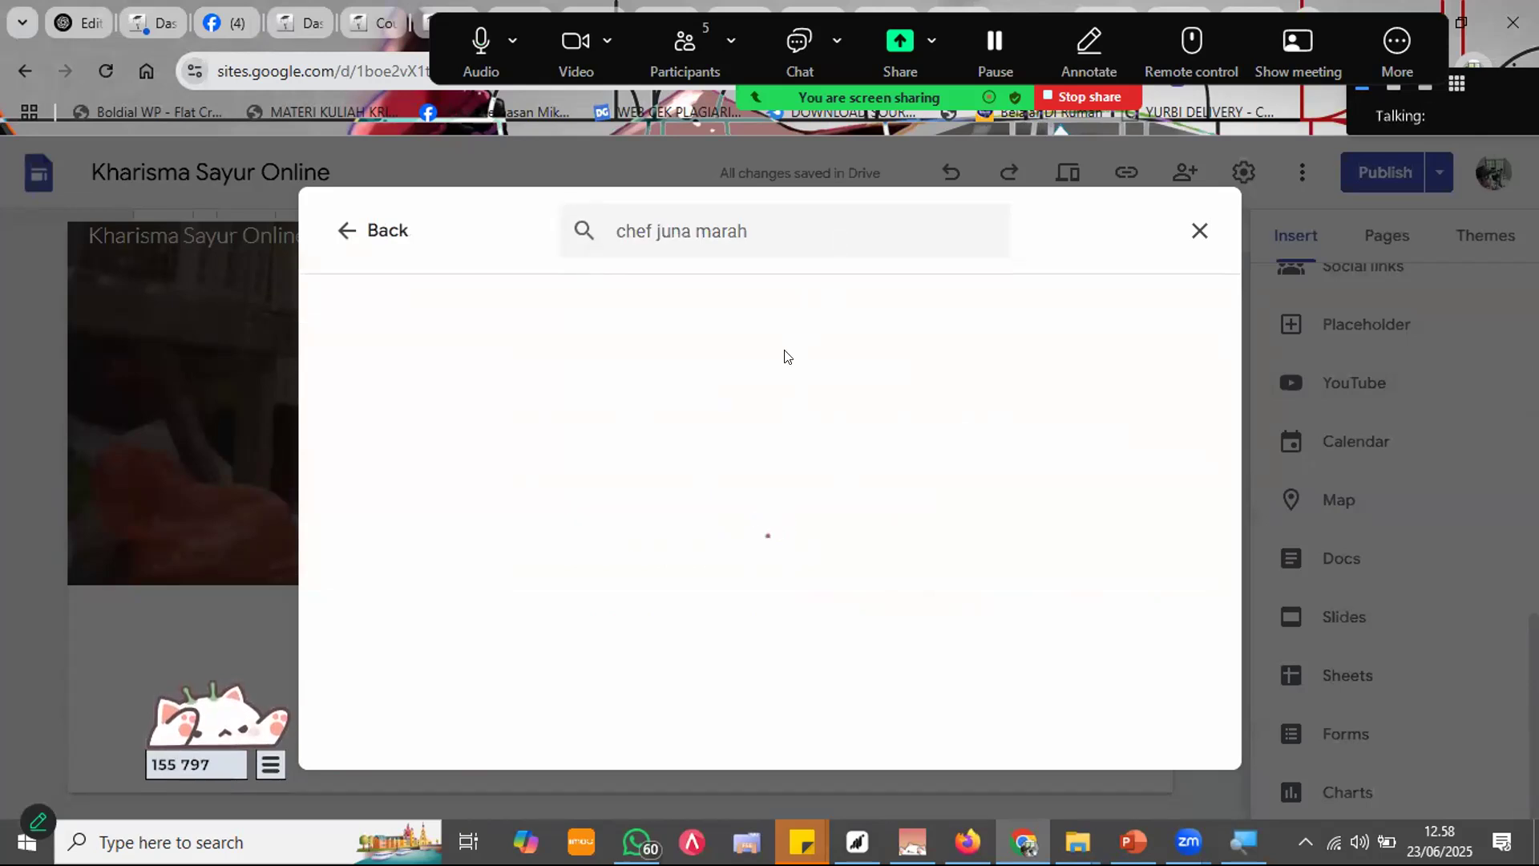
left_click(680, 409)
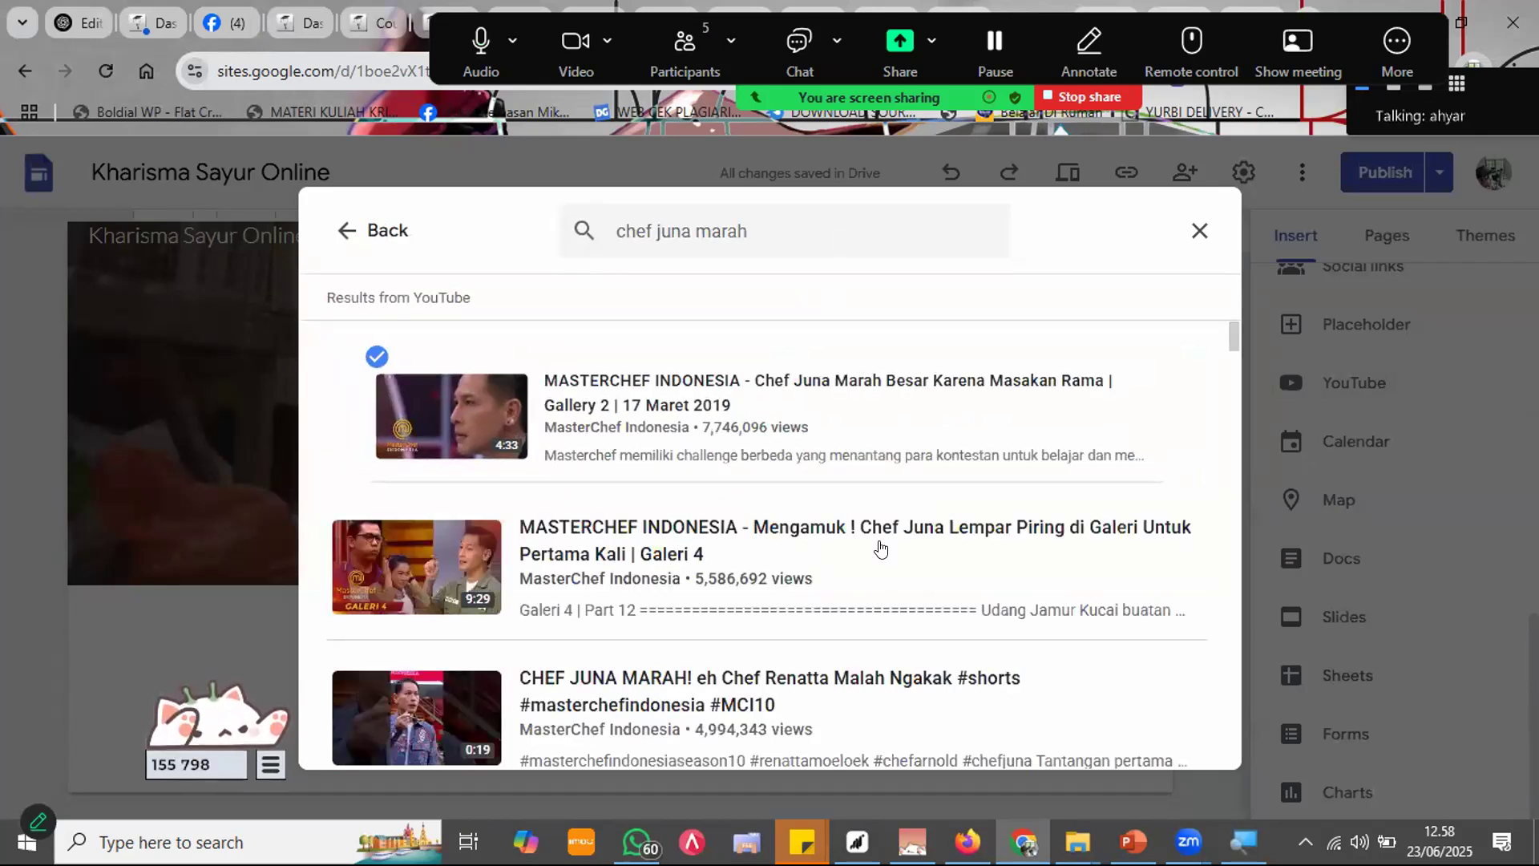
left_click(1174, 753)
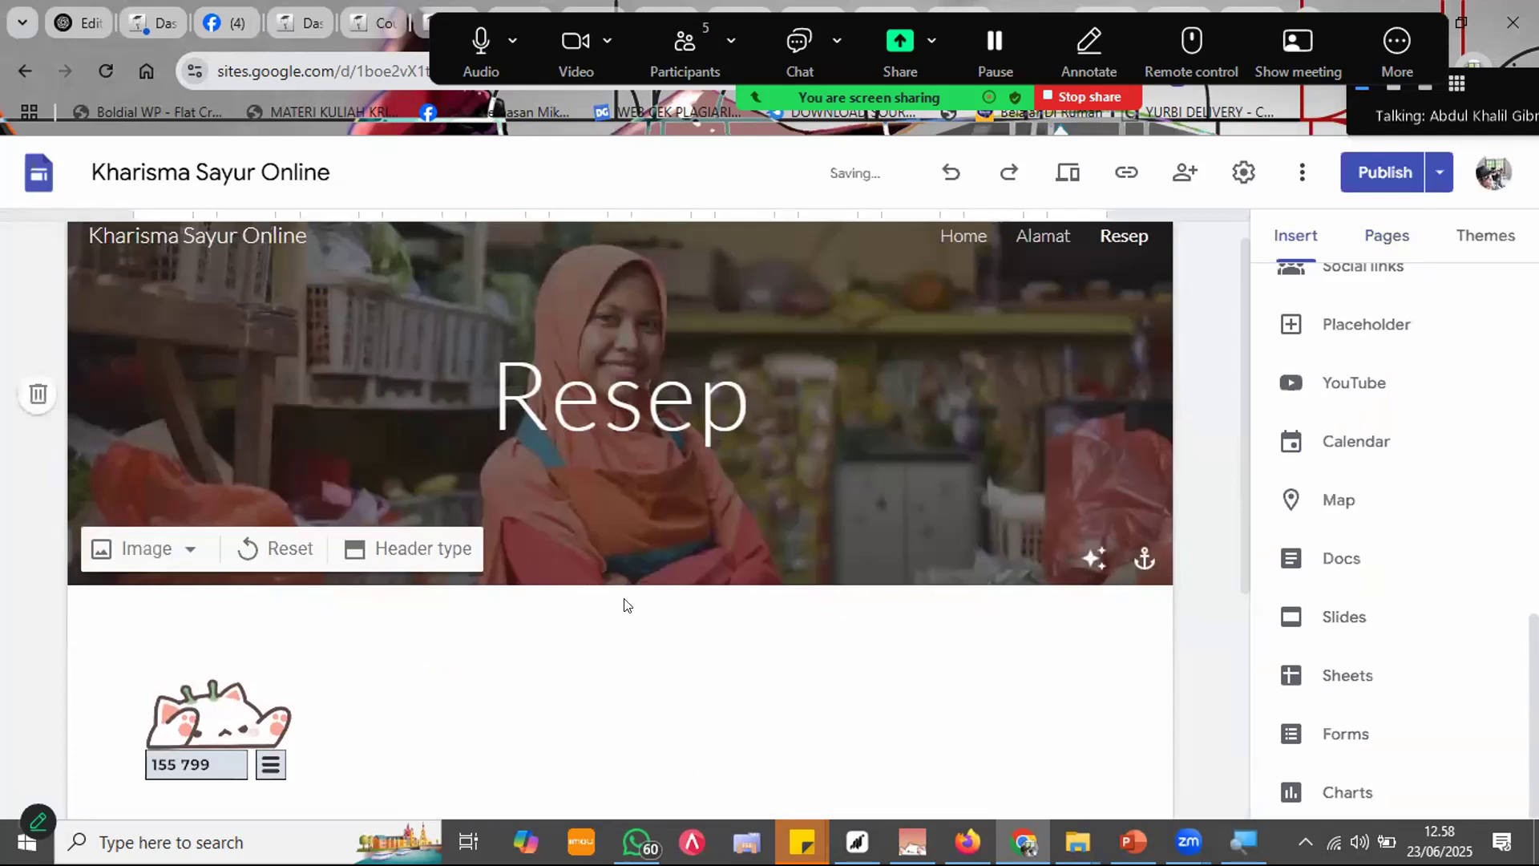
left_click_drag(602, 564, 1106, 619)
scroll(1107, 619, "up", 3)
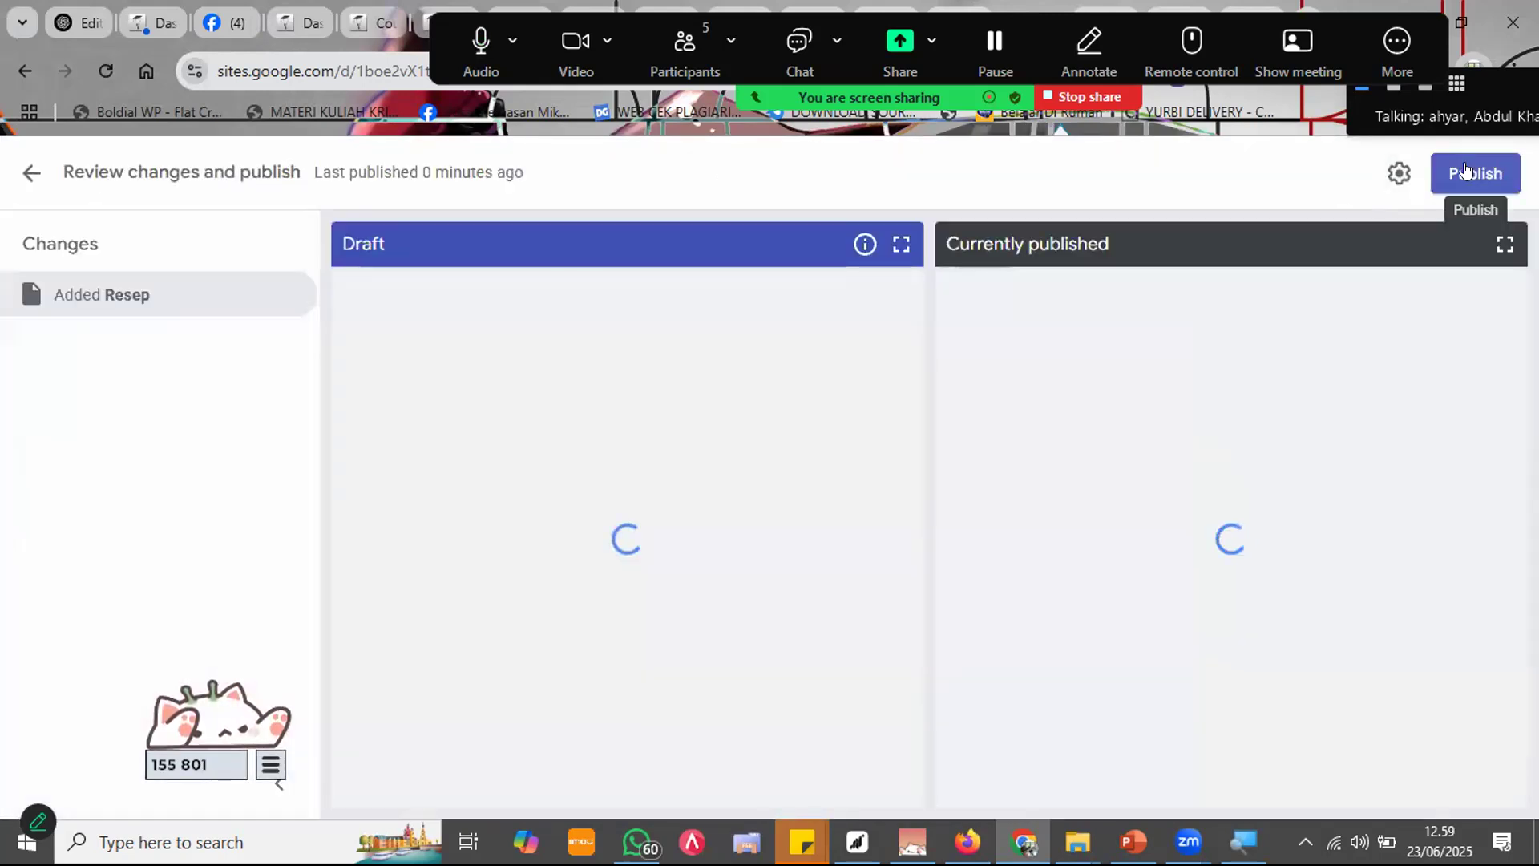
Step: Publish the Resep changes, confirm nothing remains unpublished, and preview the site in phone layout
left_click(1466, 168)
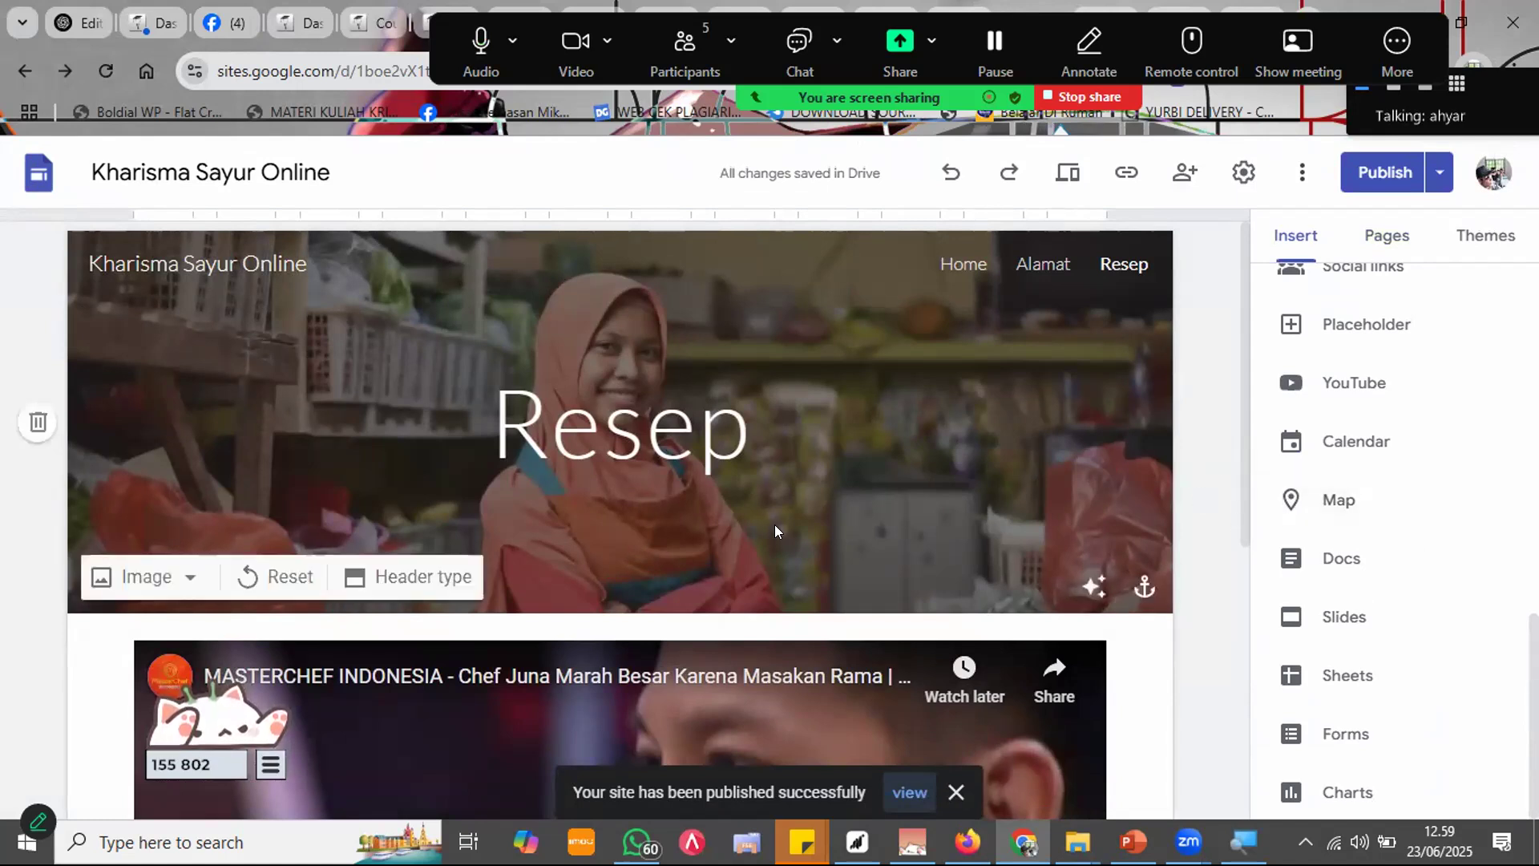
scroll(992, 485, "down", 2)
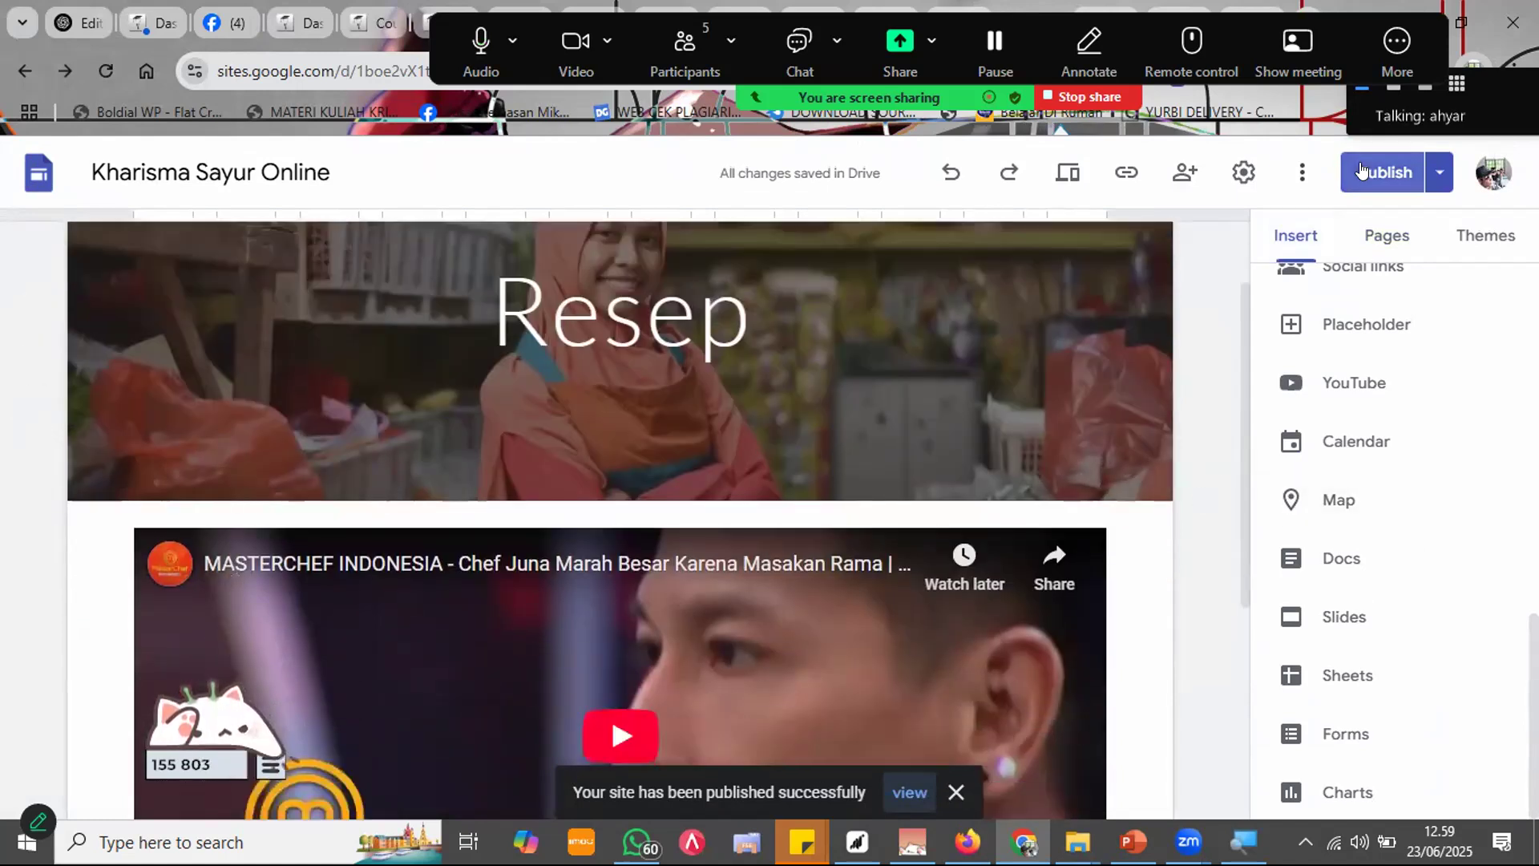
left_click(1360, 172)
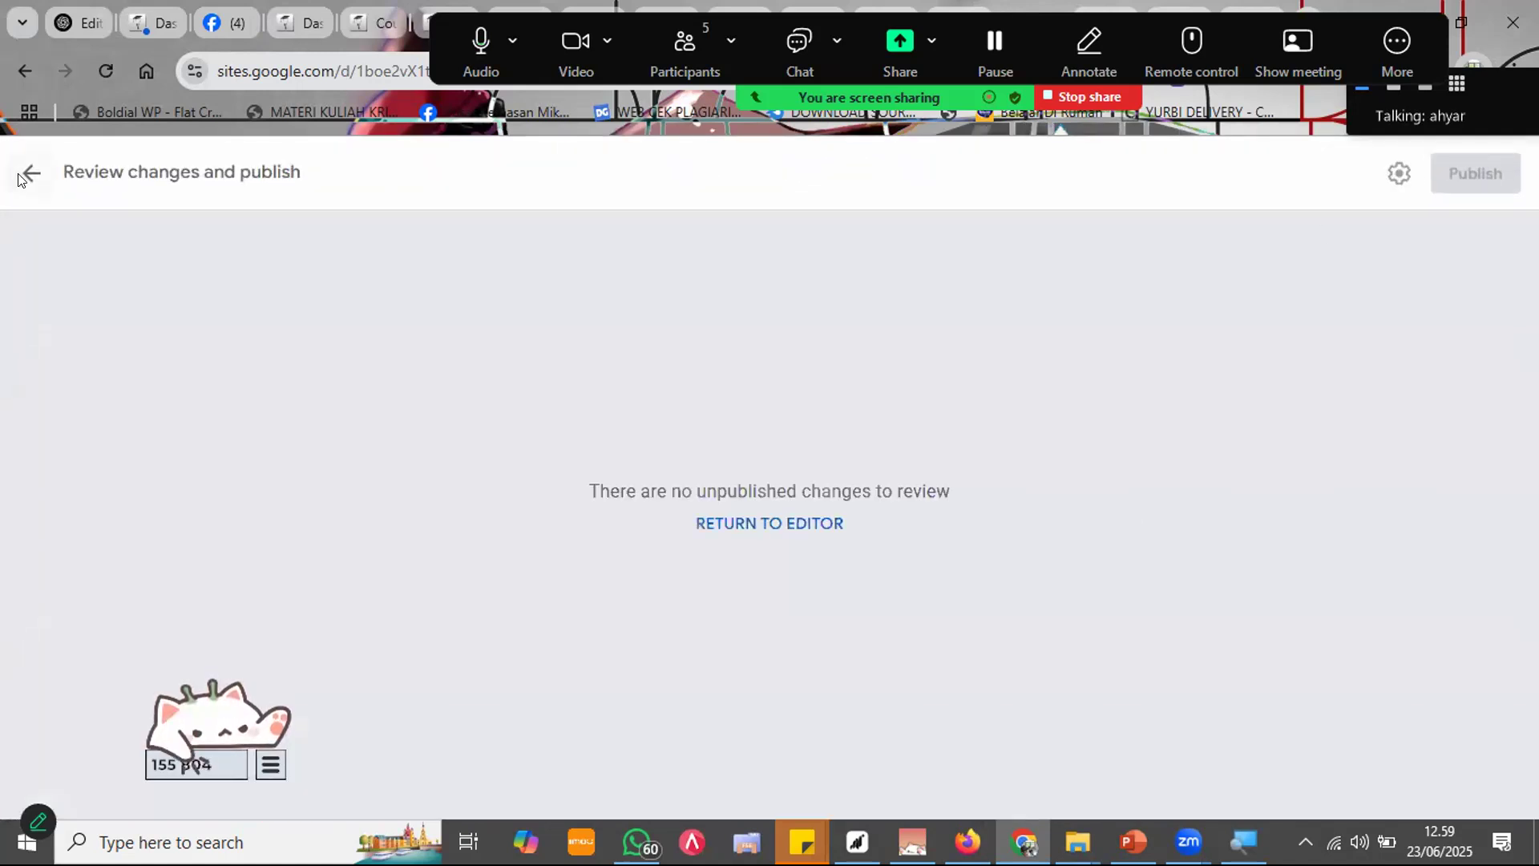
left_click(24, 175)
left_click(1068, 172)
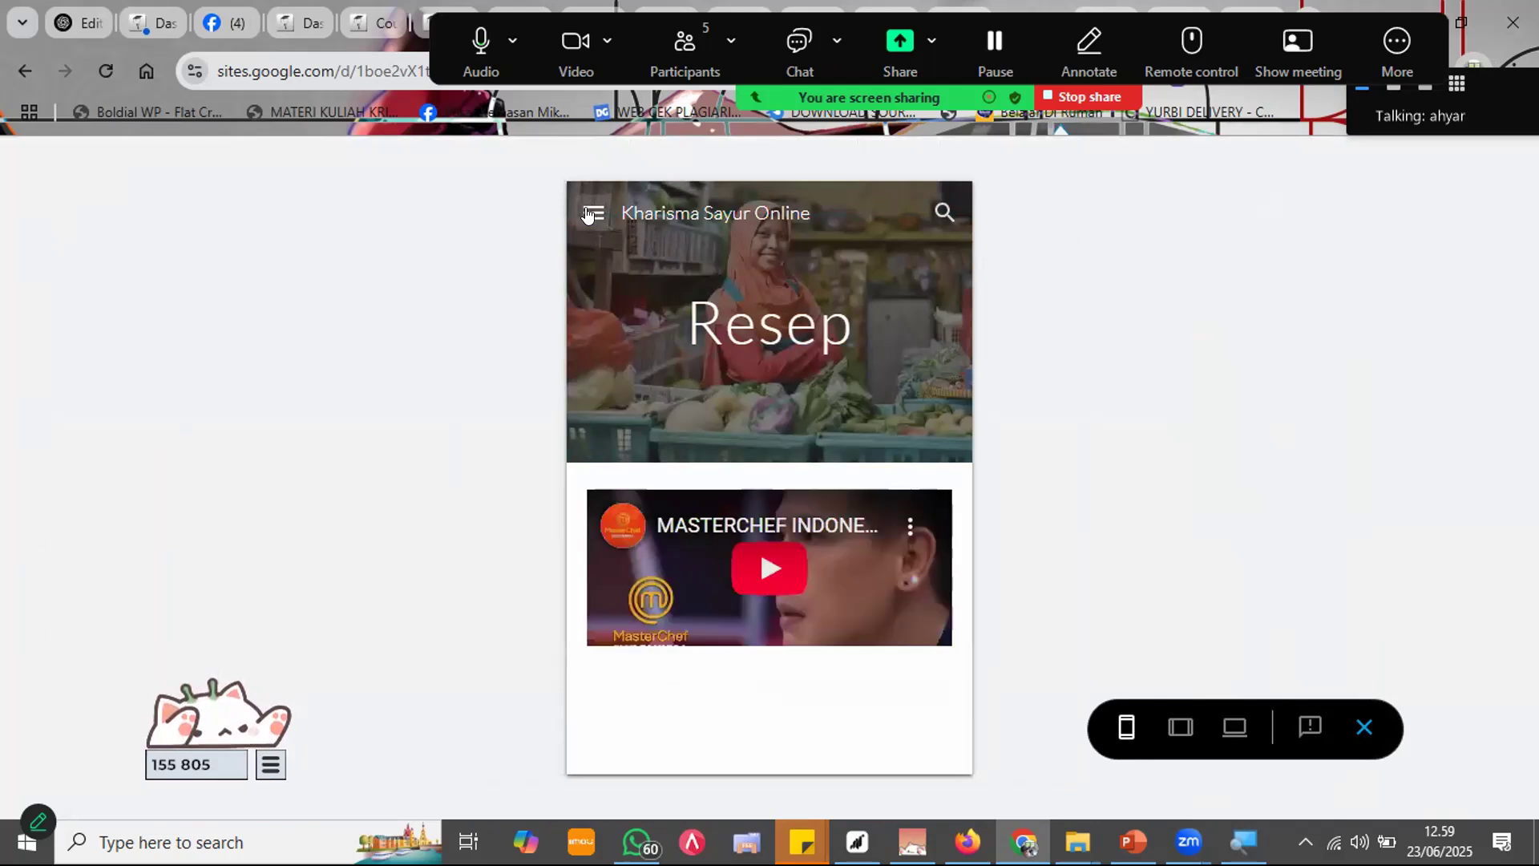
left_click(591, 213)
Step: Use the preview's navigation menu to open the Home page and scroll through it
left_click(591, 210)
left_click(589, 215)
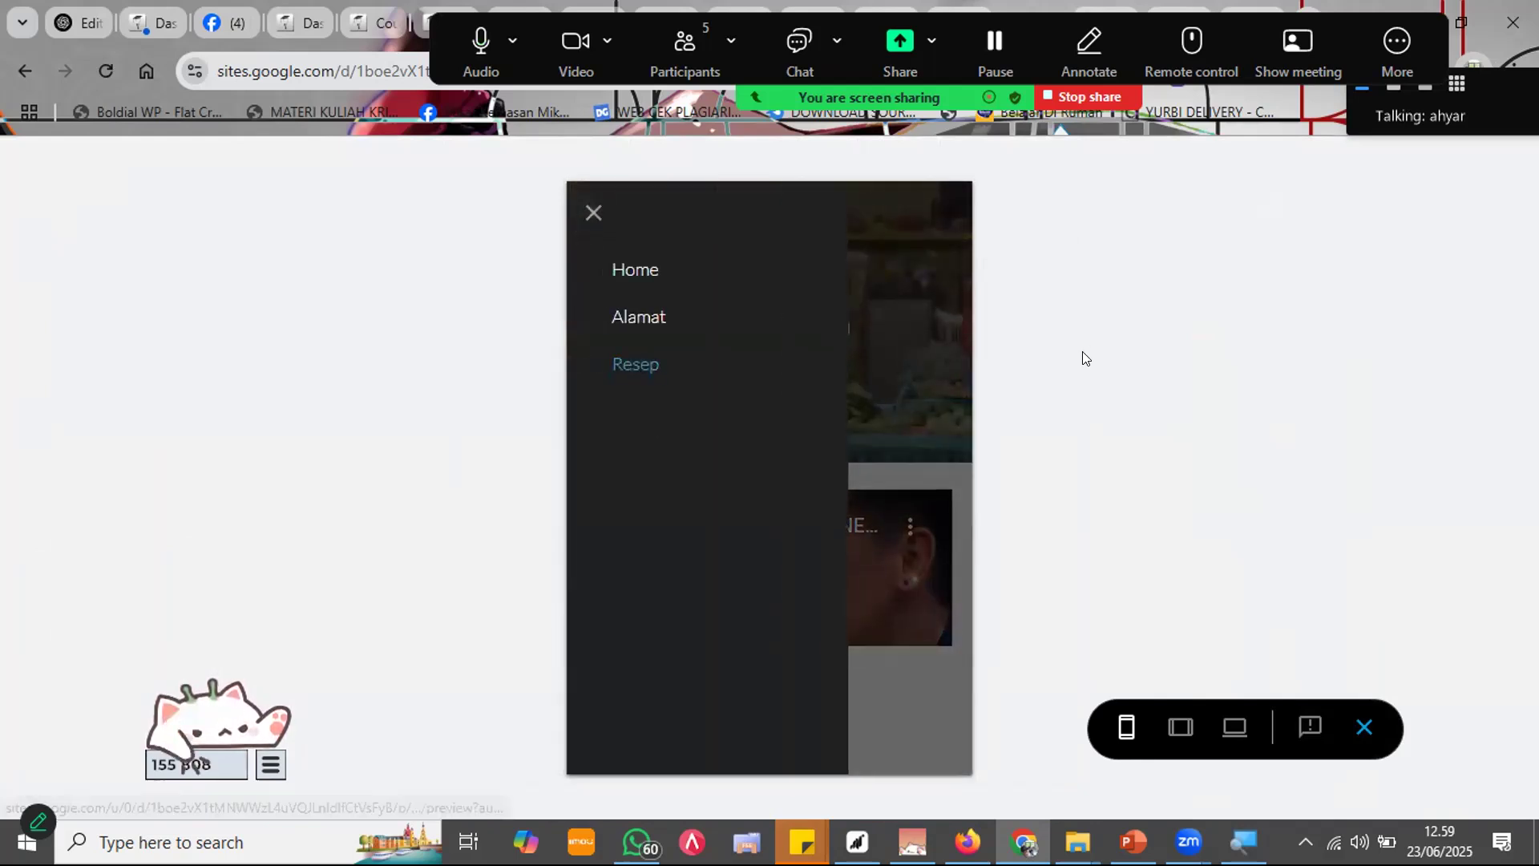
left_click(959, 367)
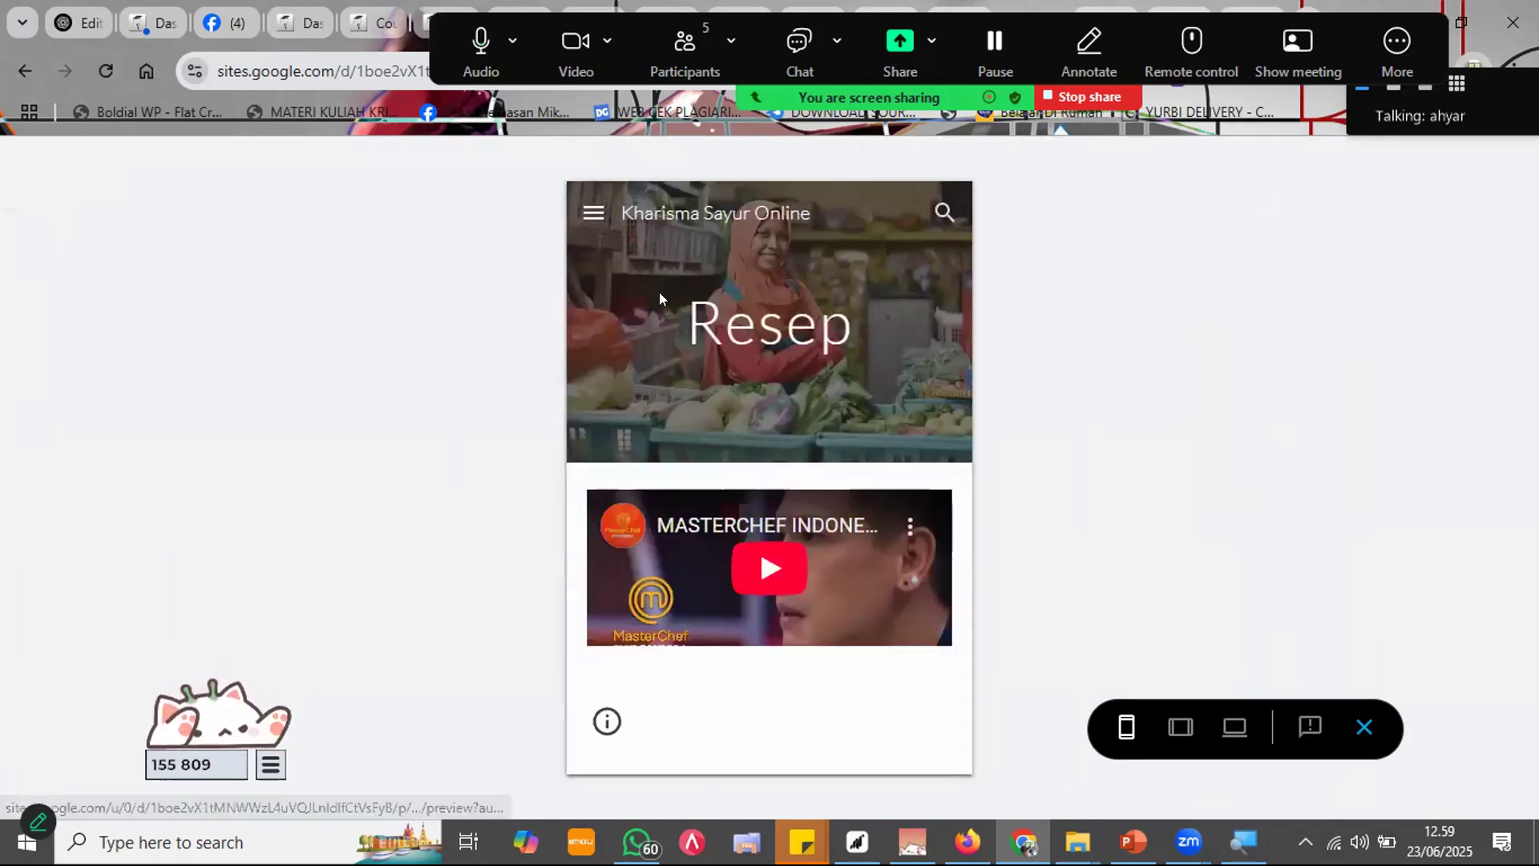
left_click(593, 212)
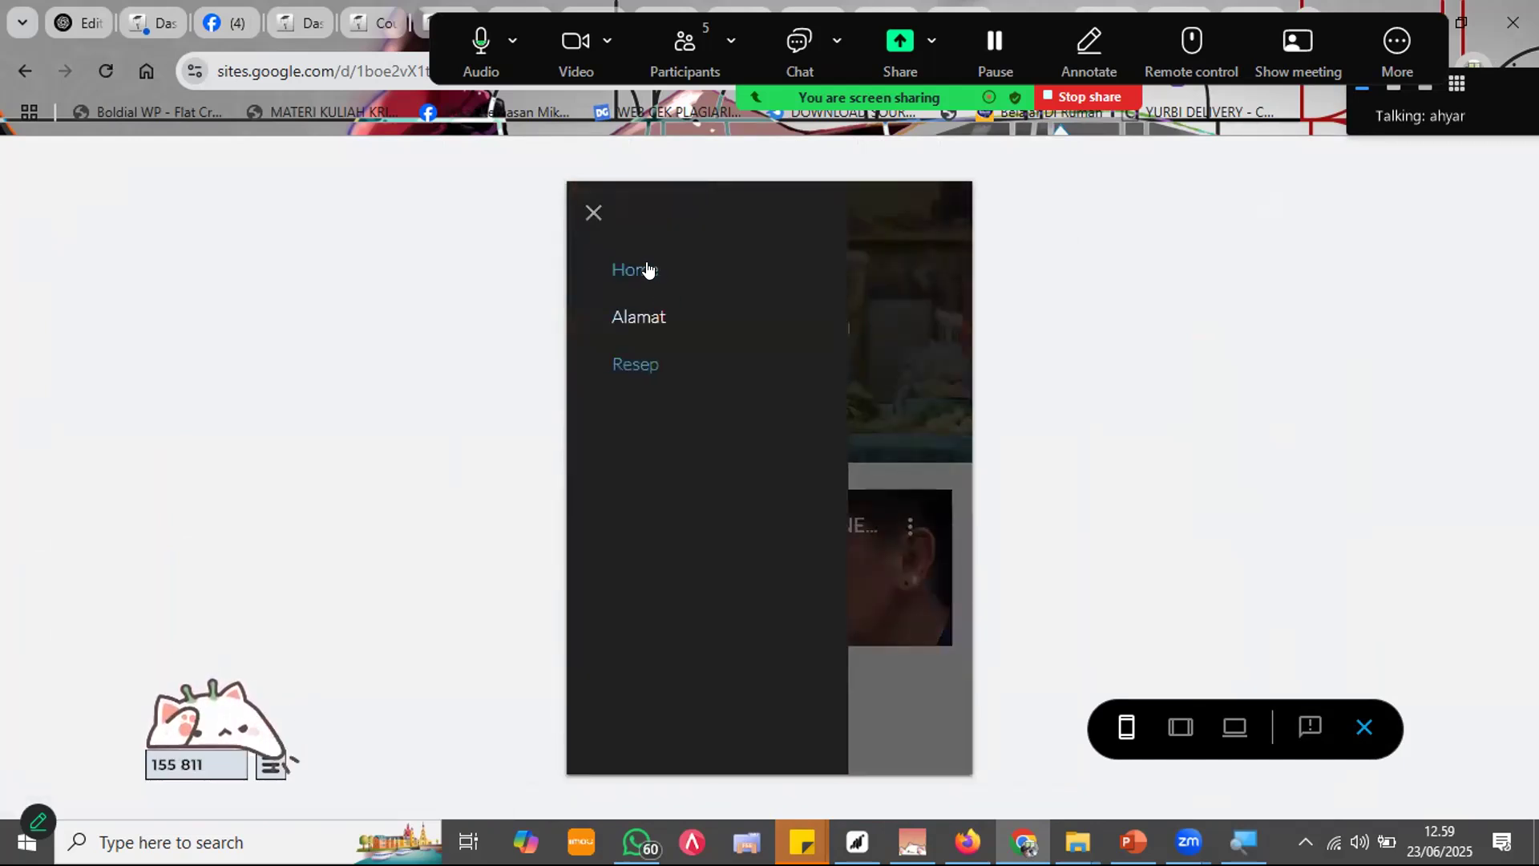
left_click(653, 280)
scroll(844, 354, "down", 15)
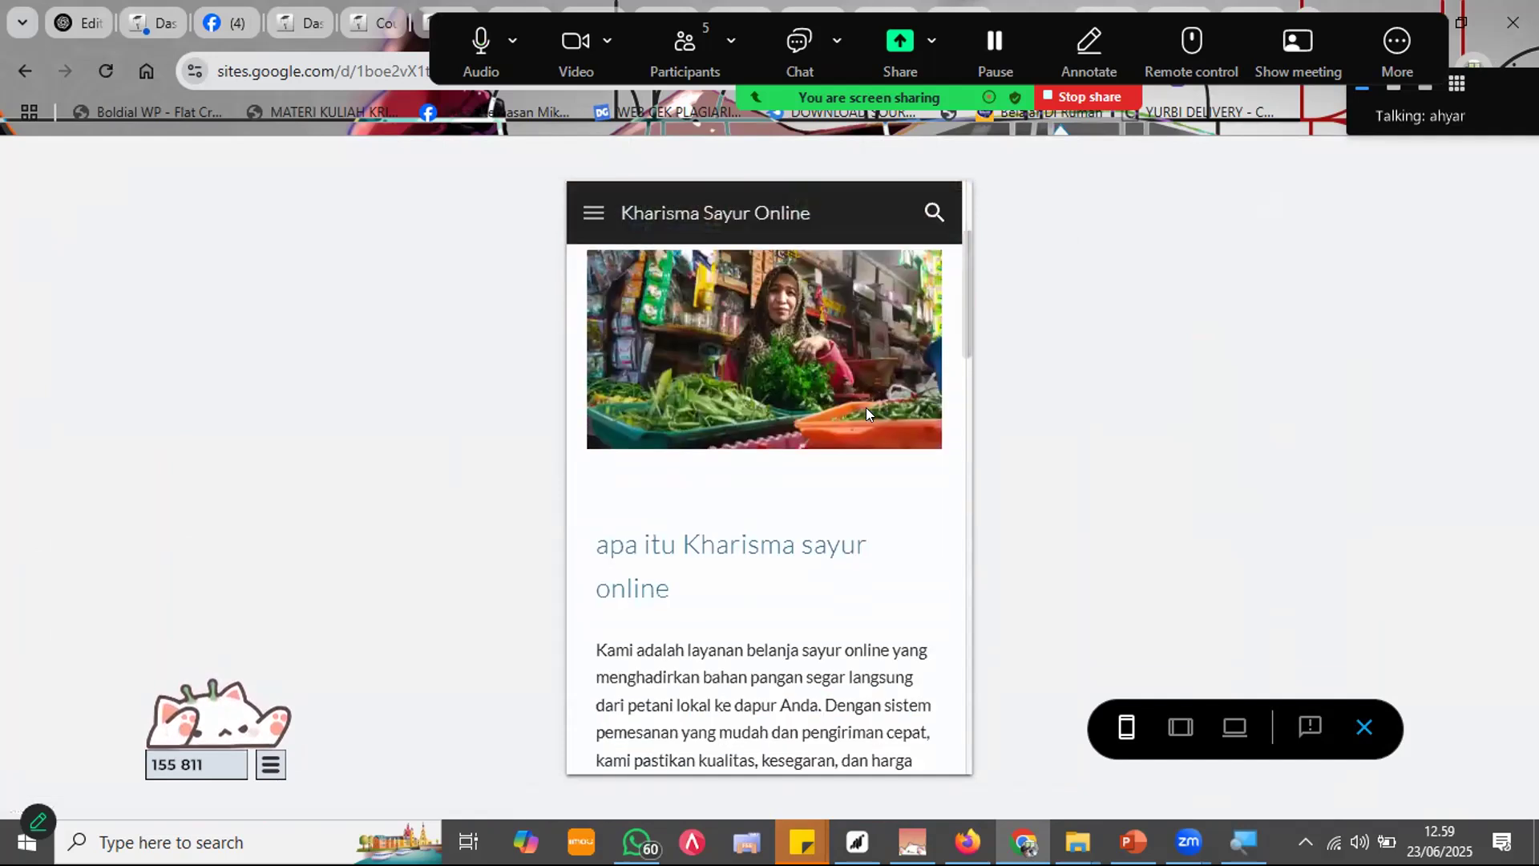
scroll(800, 440, "up", 3)
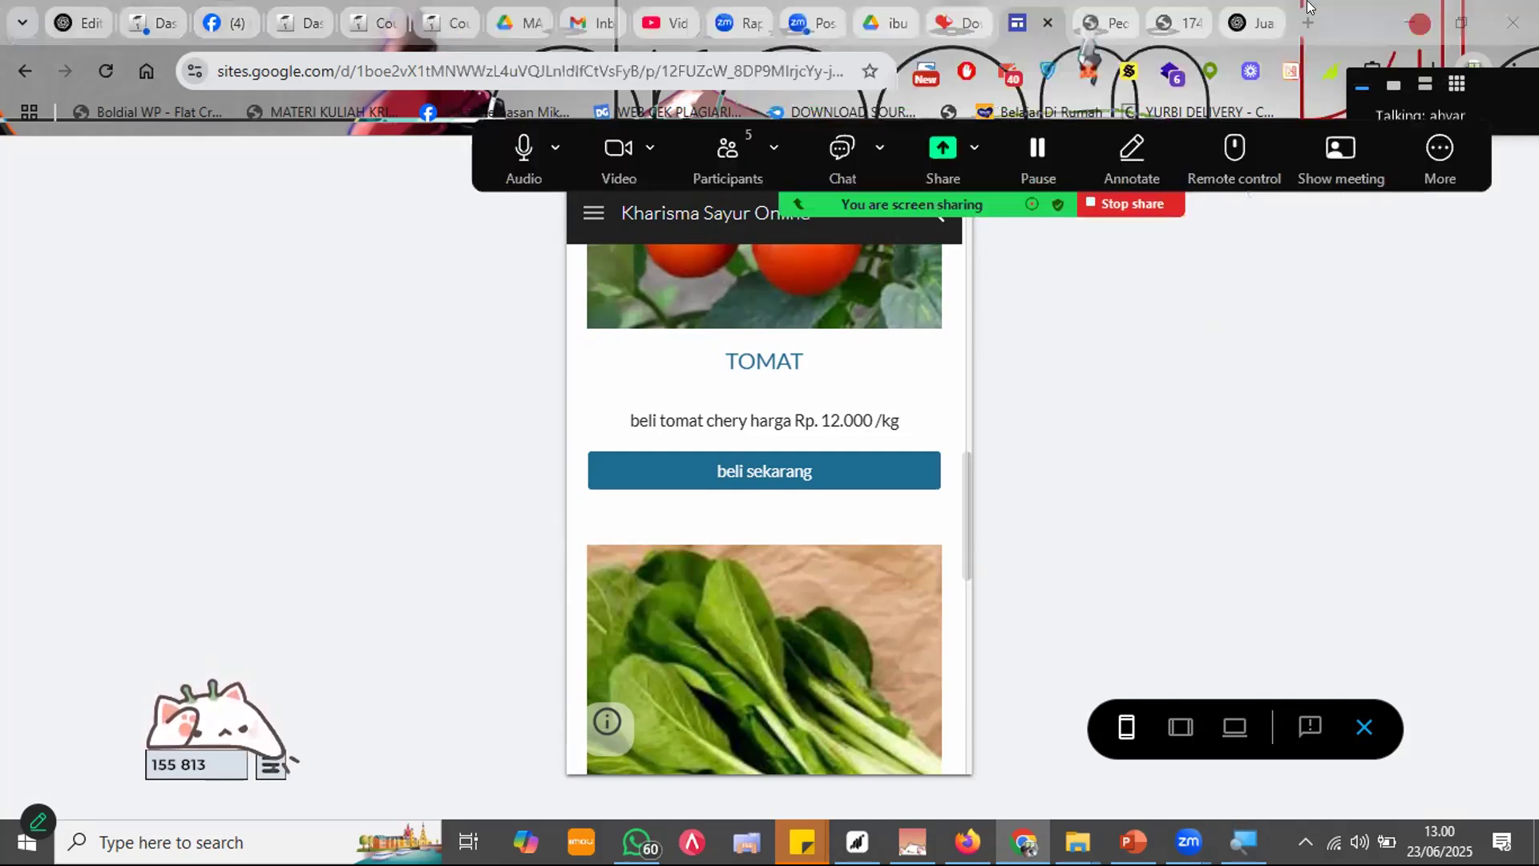
Step: Load wa.link in a new browser tab, then switch to the ChatGPT conversation
left_click(1306, 17)
type("wa.link")
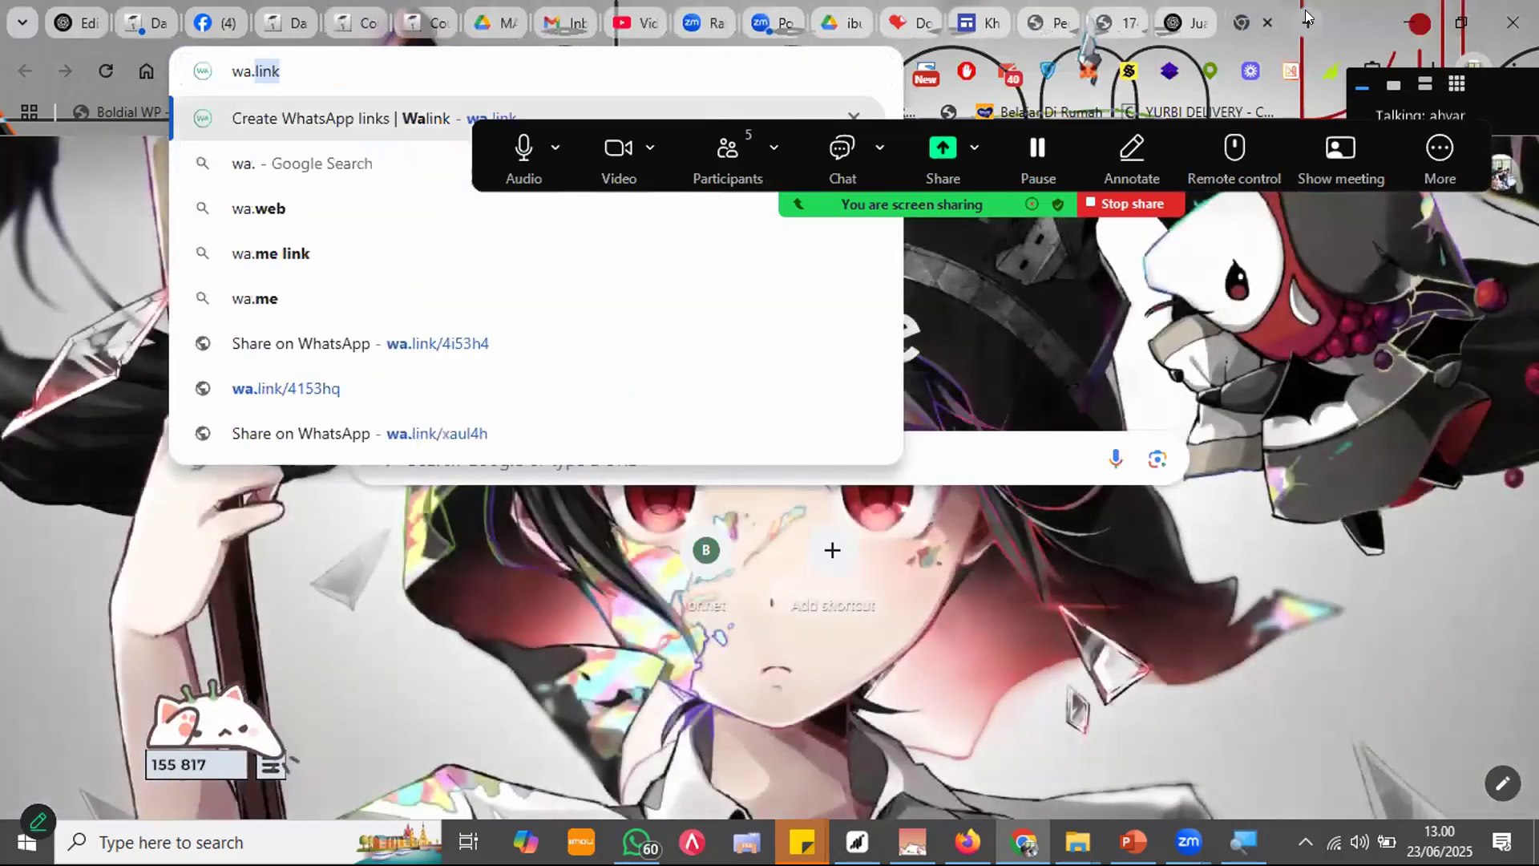
key("Return")
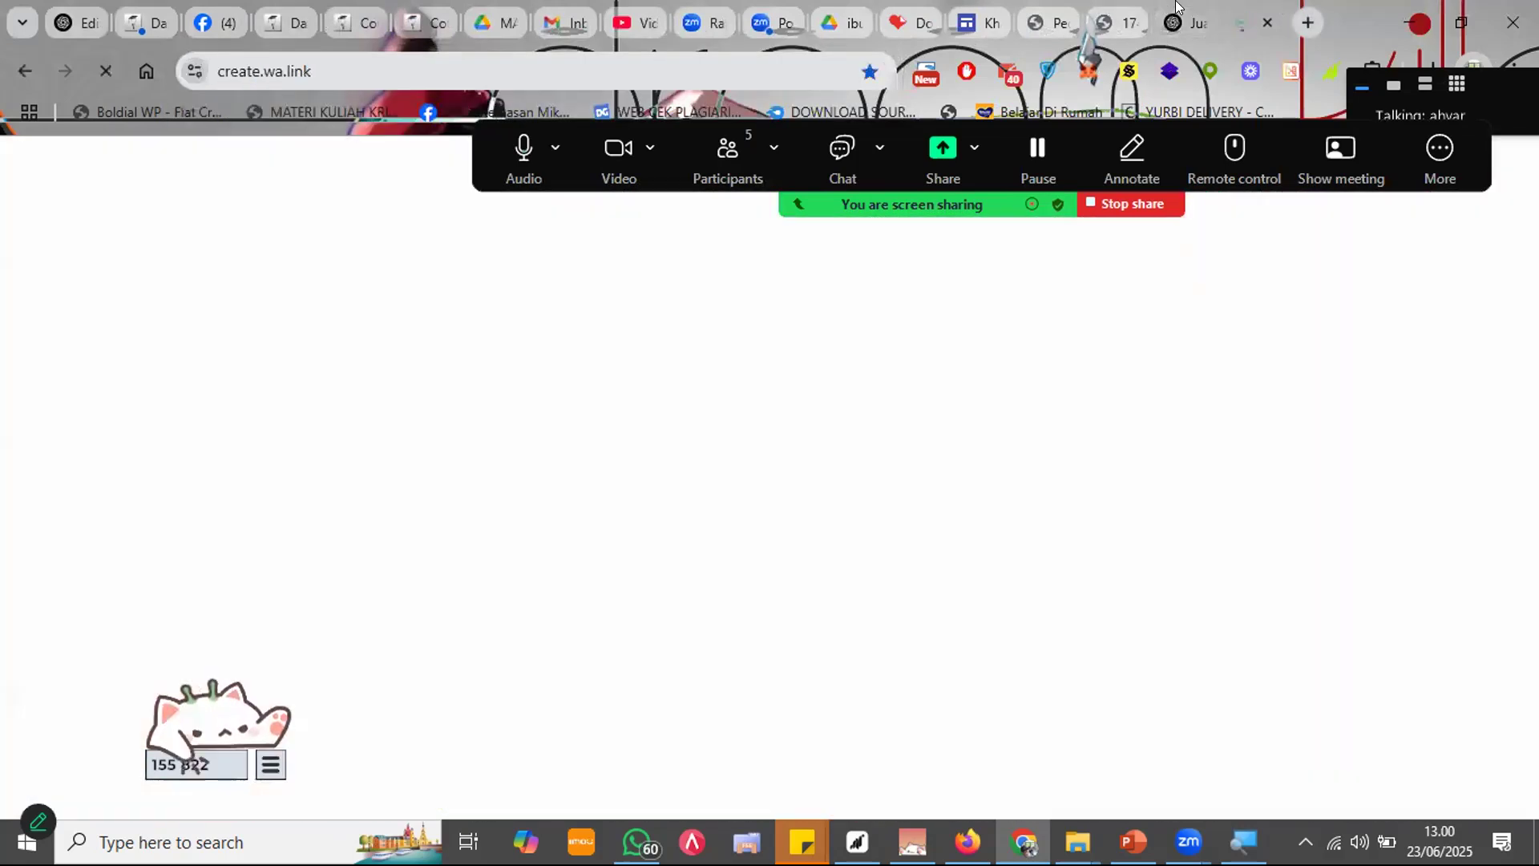
left_click(1187, 23)
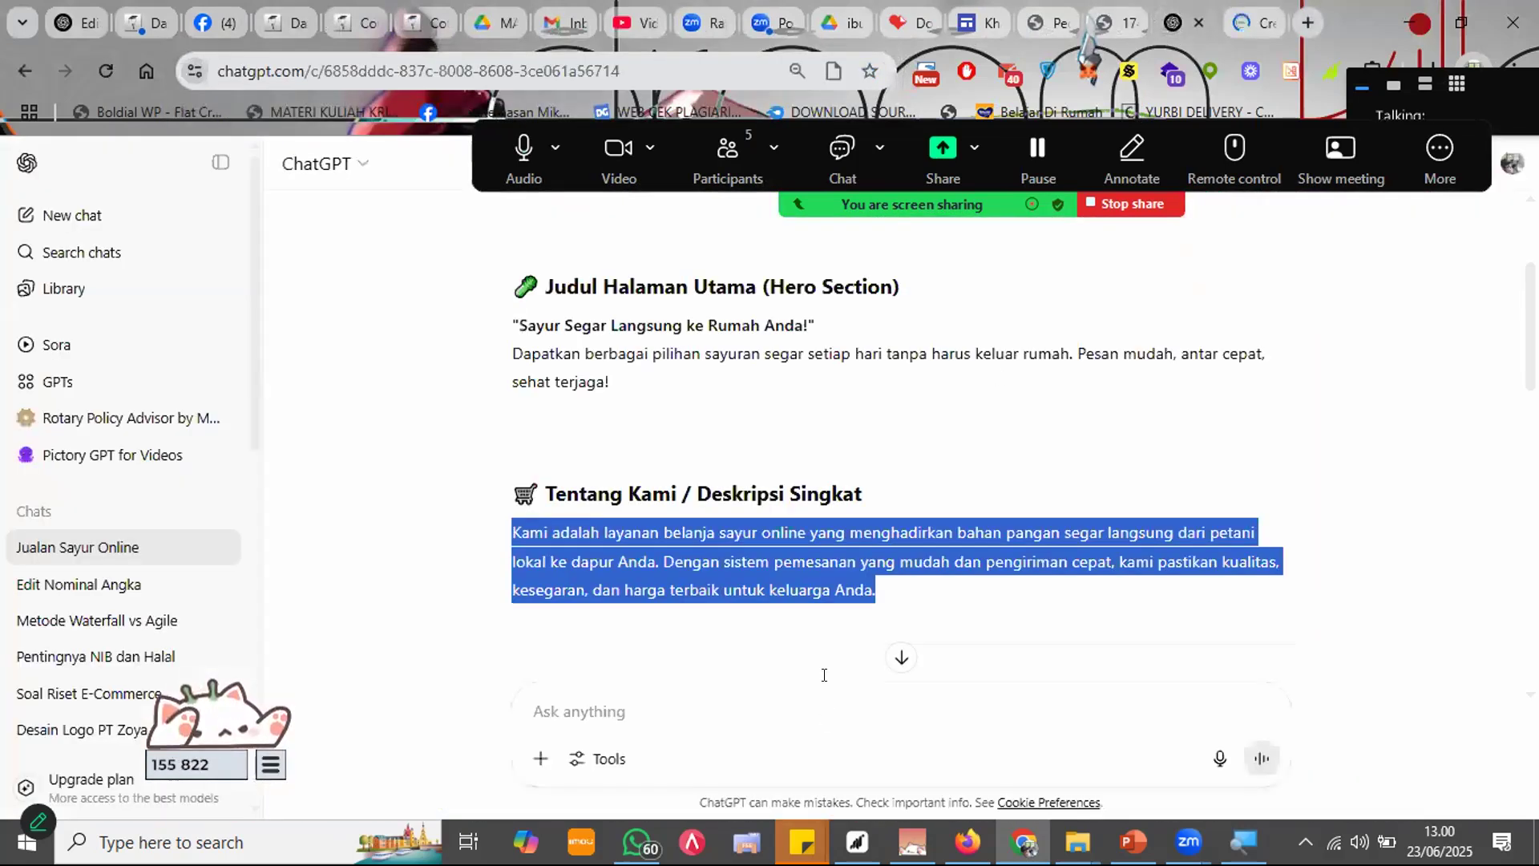
Step: Ask ChatGPT for a wa.me link to the shop's WhatsApp number that opens with 'mau beli tomat'
type("buat")
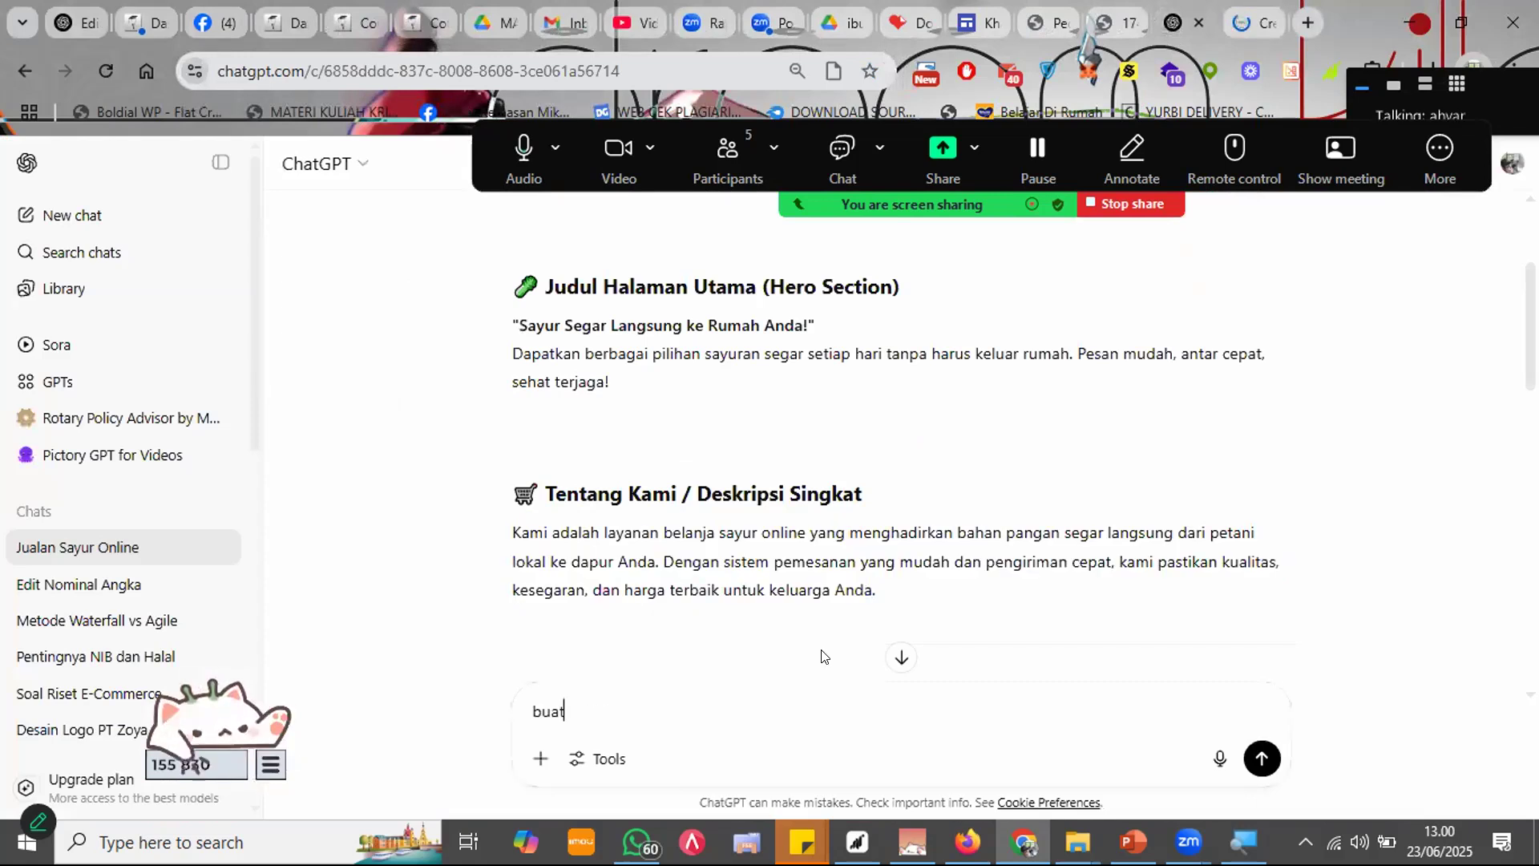
type(" lin")
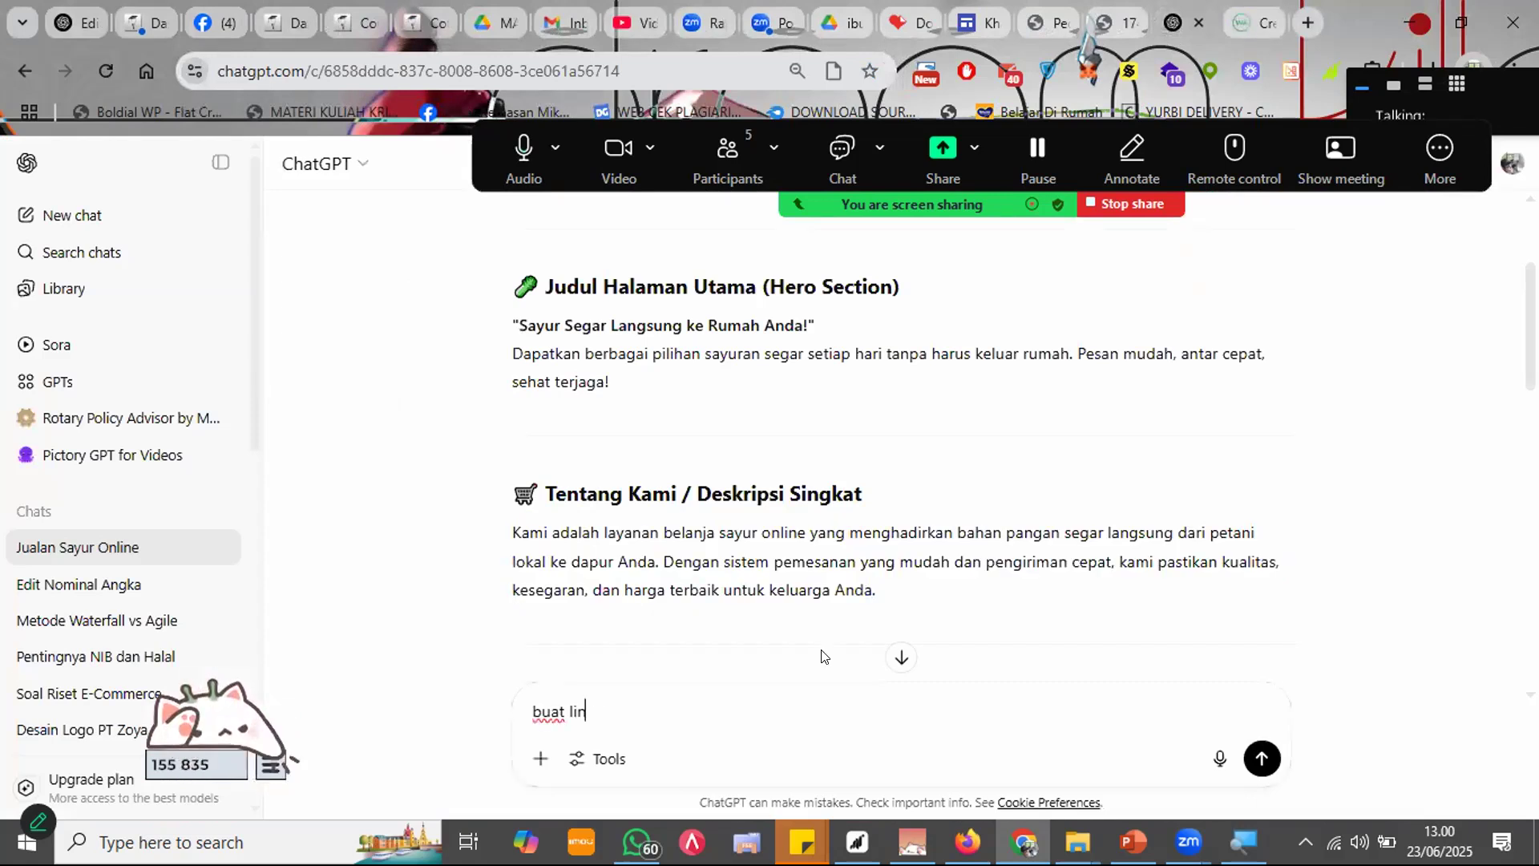
type("k wa.me dengan")
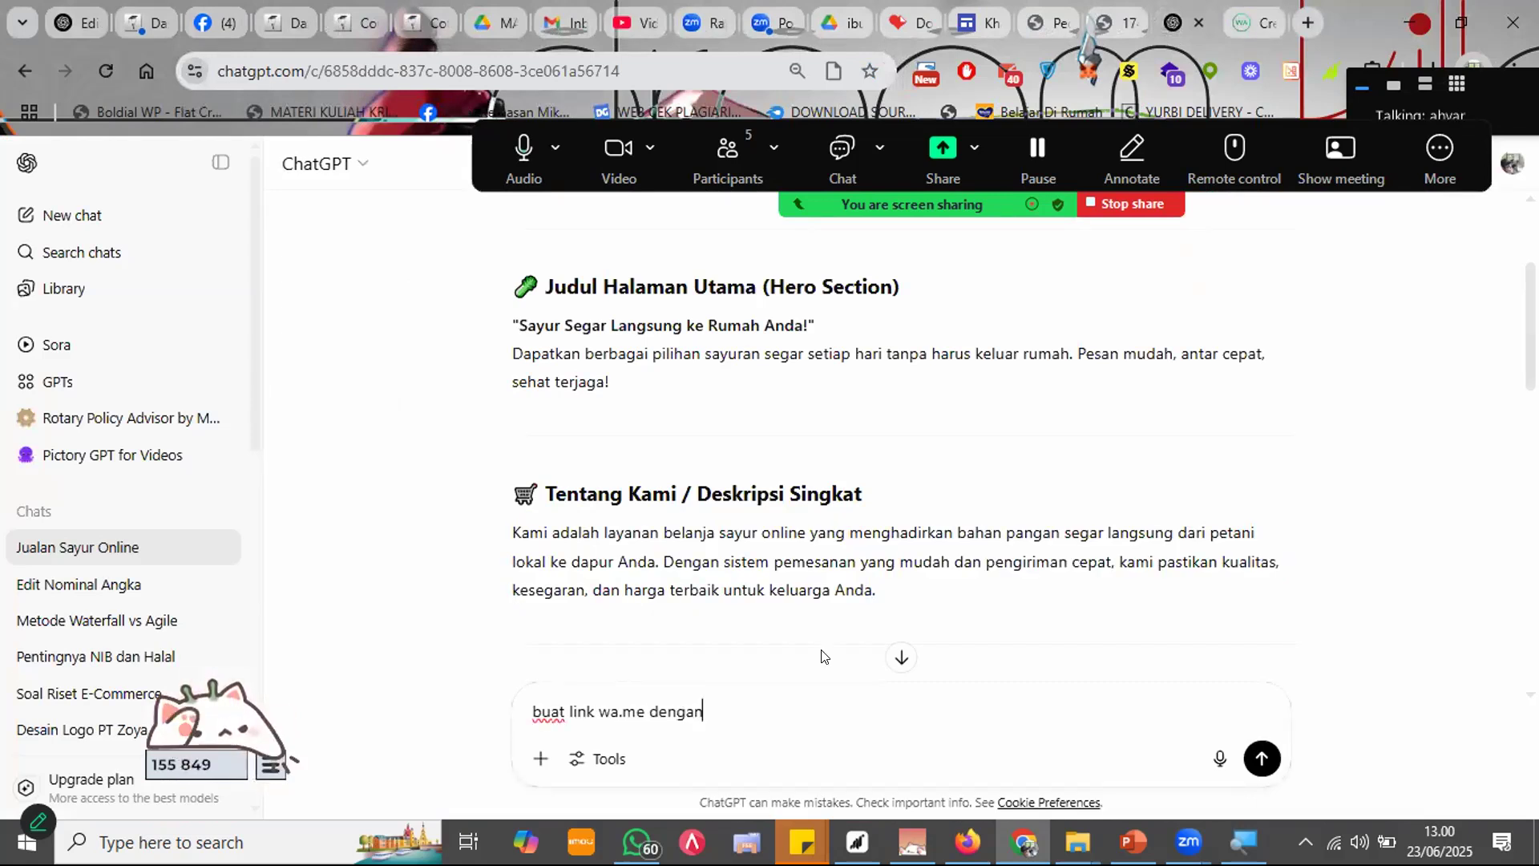
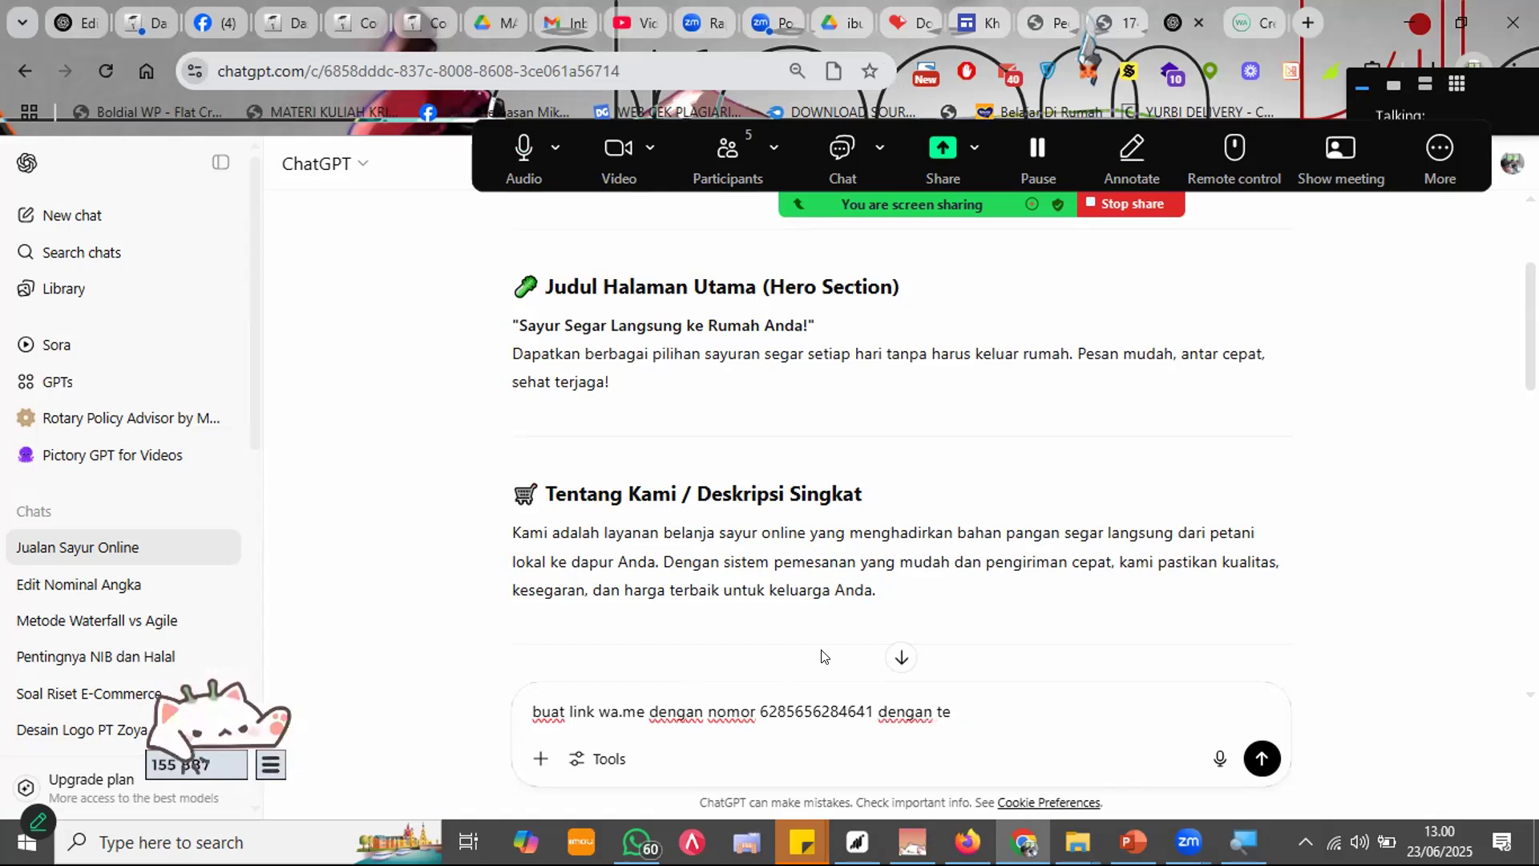
type("ks ktika diklik ")
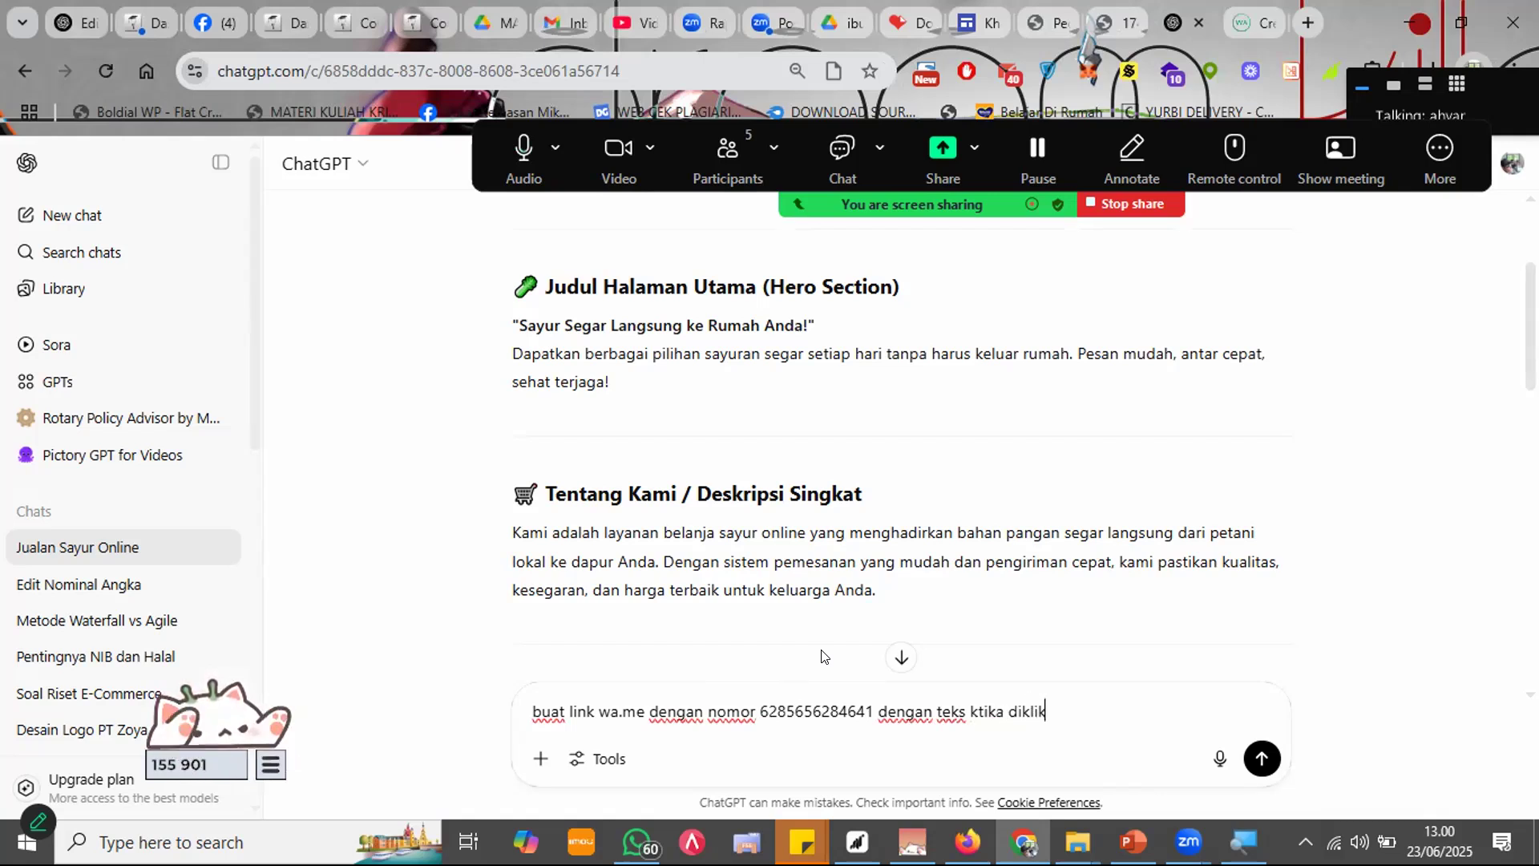
type("mau beli tomat")
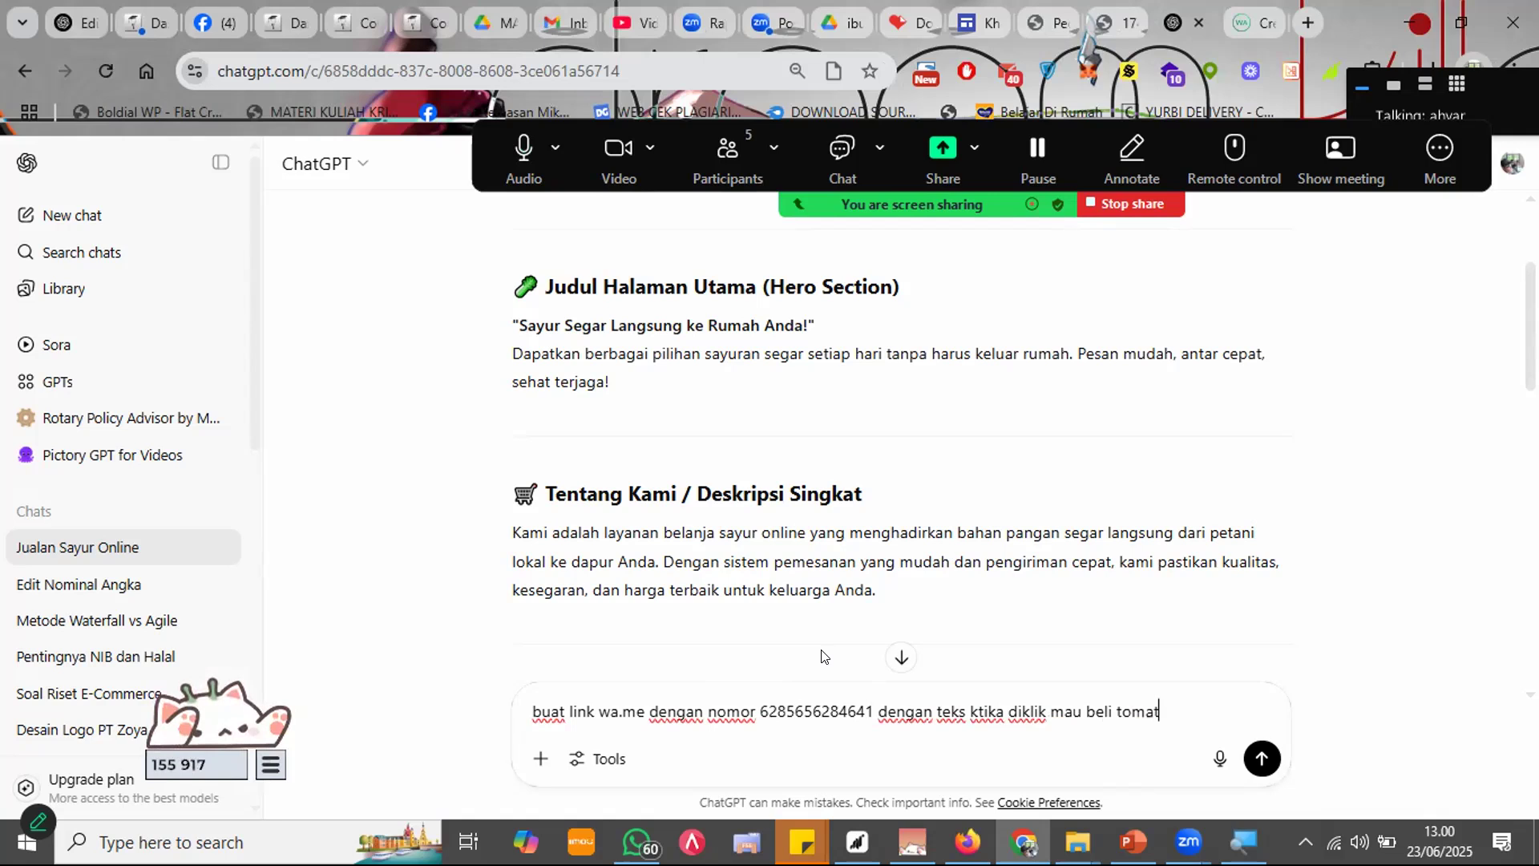
key("Return")
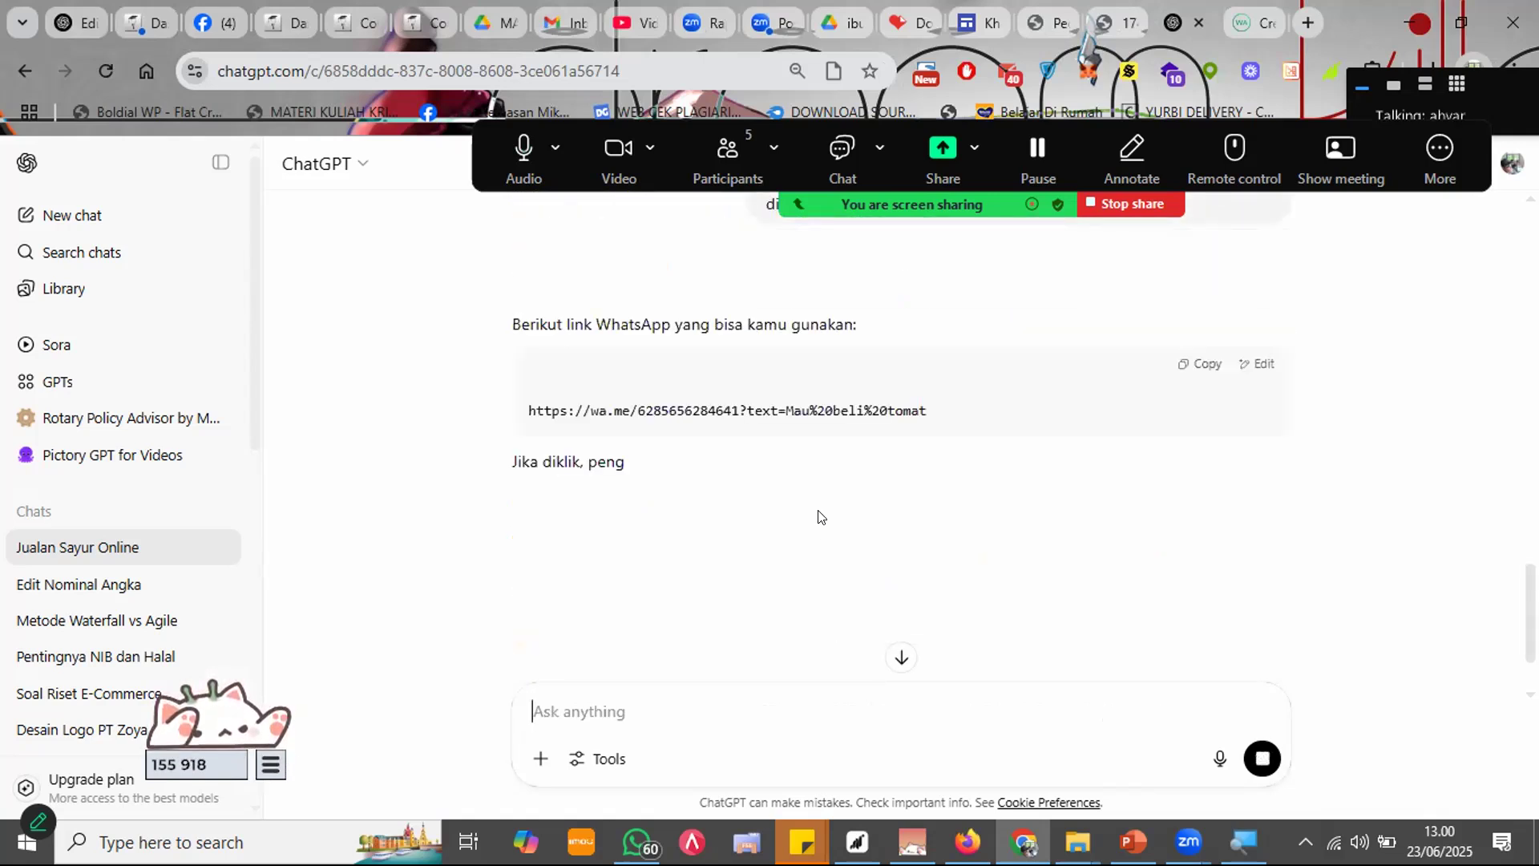
Step: Copy the generated WhatsApp link and go back to the site editor from the mobile preview
left_click_drag(927, 411, 508, 424)
key("ctrl+c")
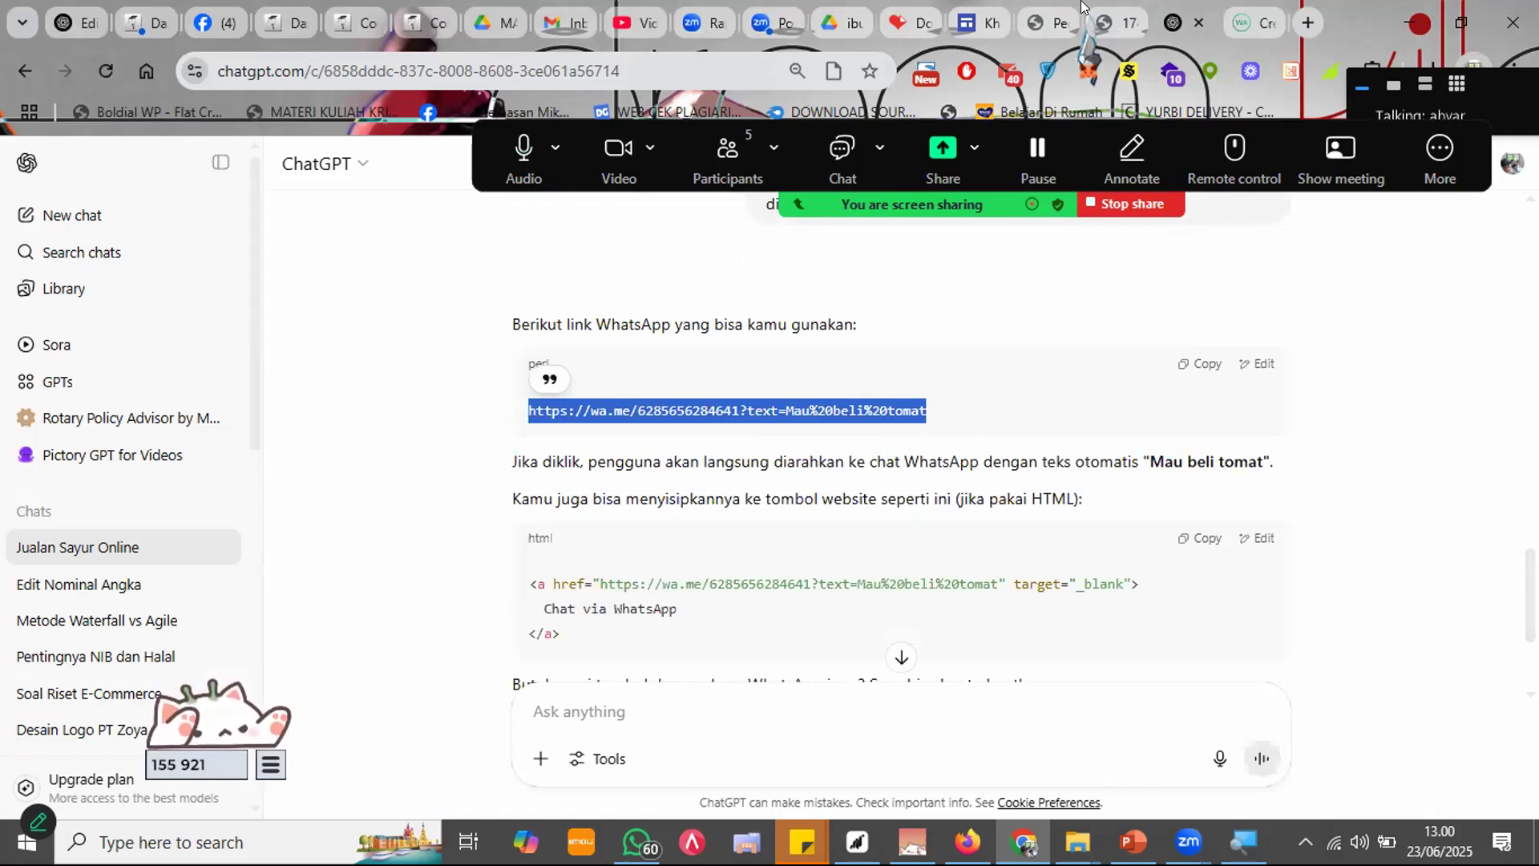
left_click(964, 24)
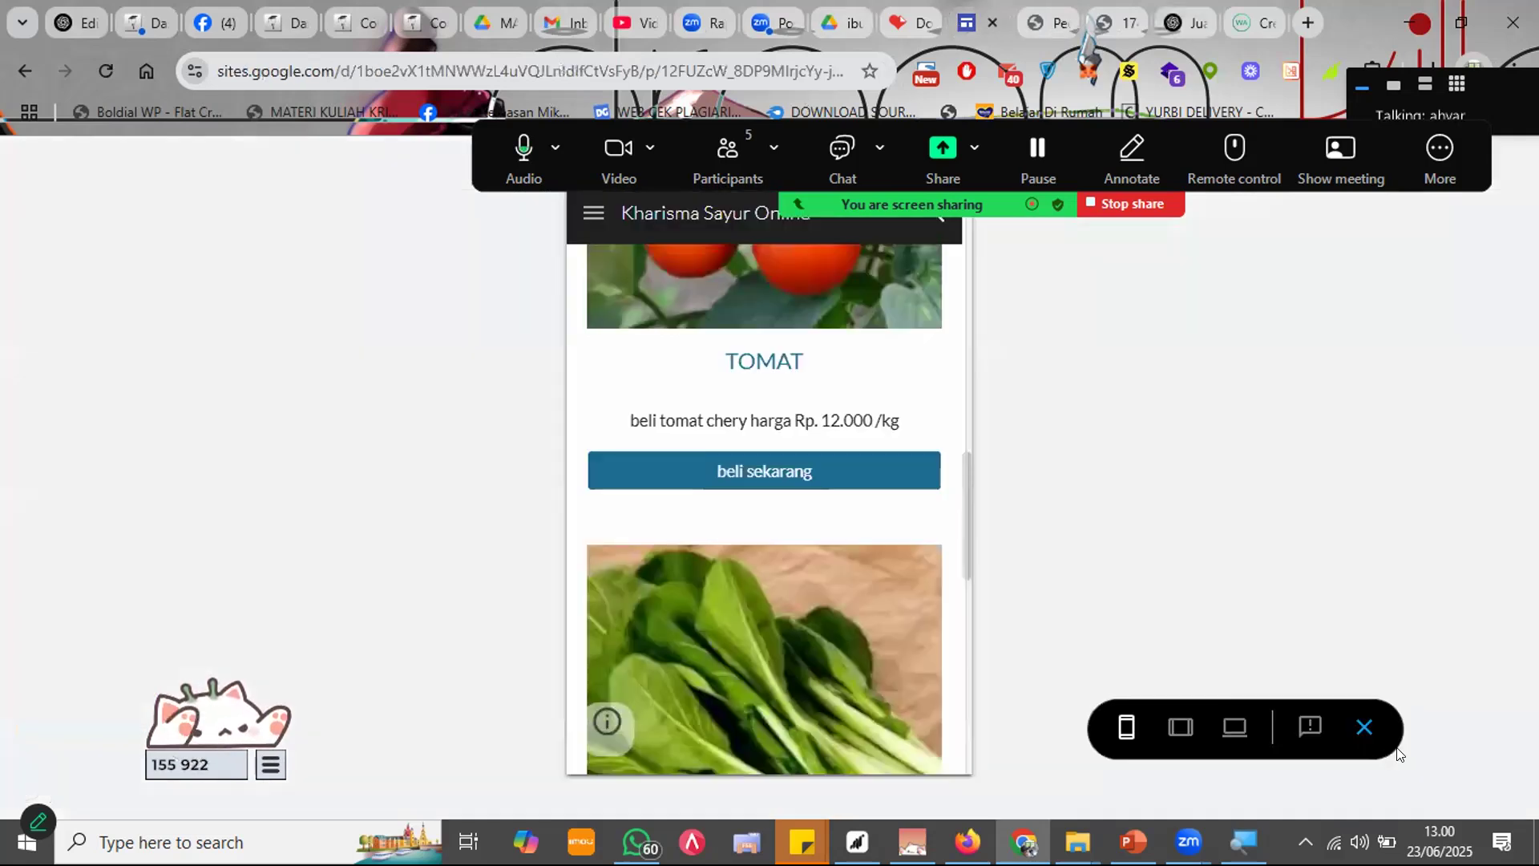
left_click(1364, 727)
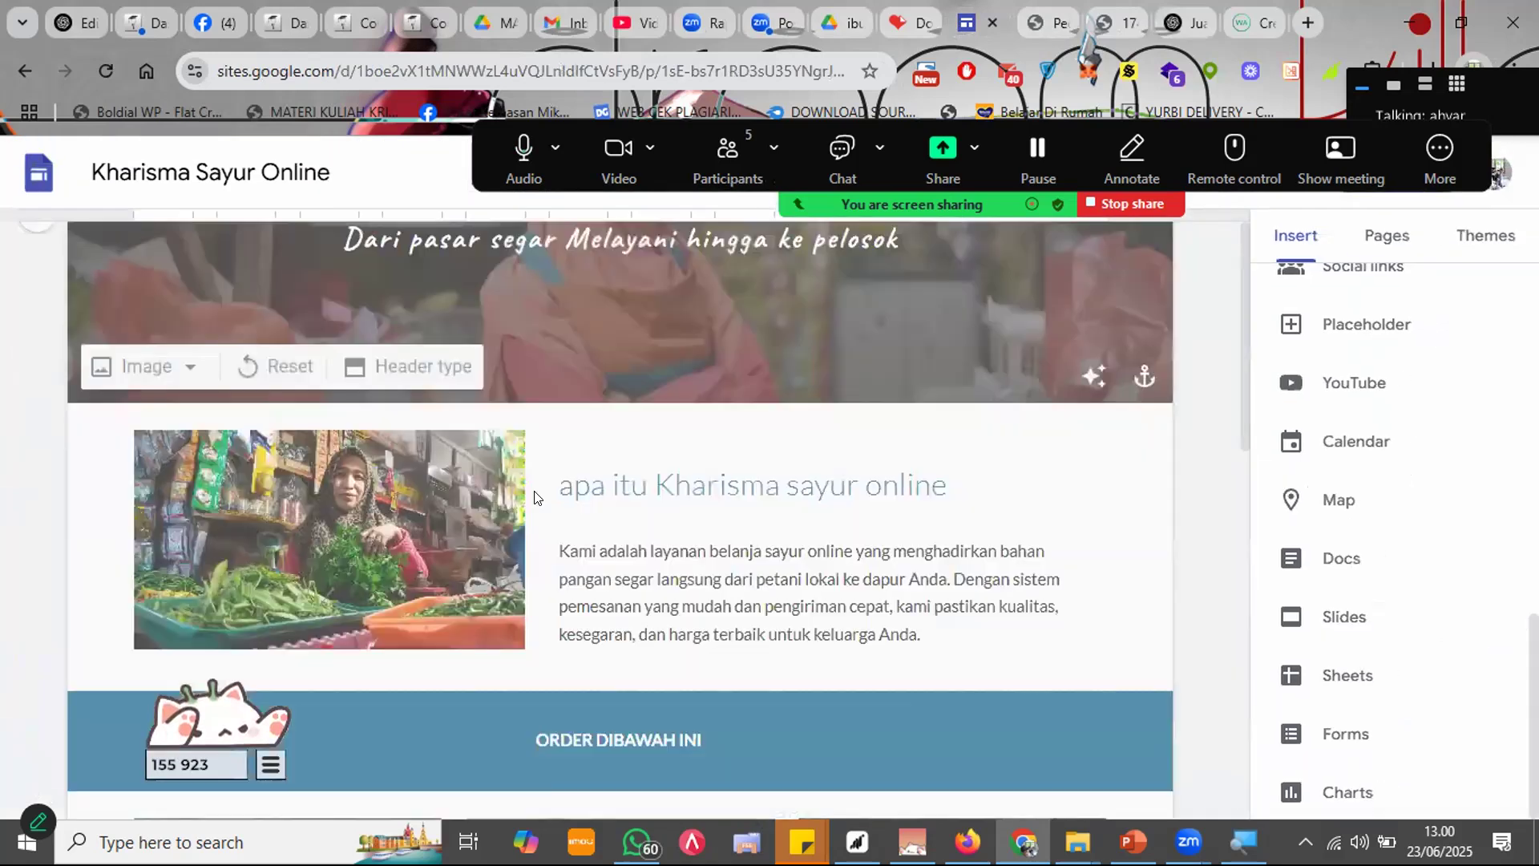
Step: Replace the TOMAT 'beli sekarang' button link with the copied wa.me tomato order link, then start publishing
scroll(532, 488, "down", 7)
left_click(425, 517)
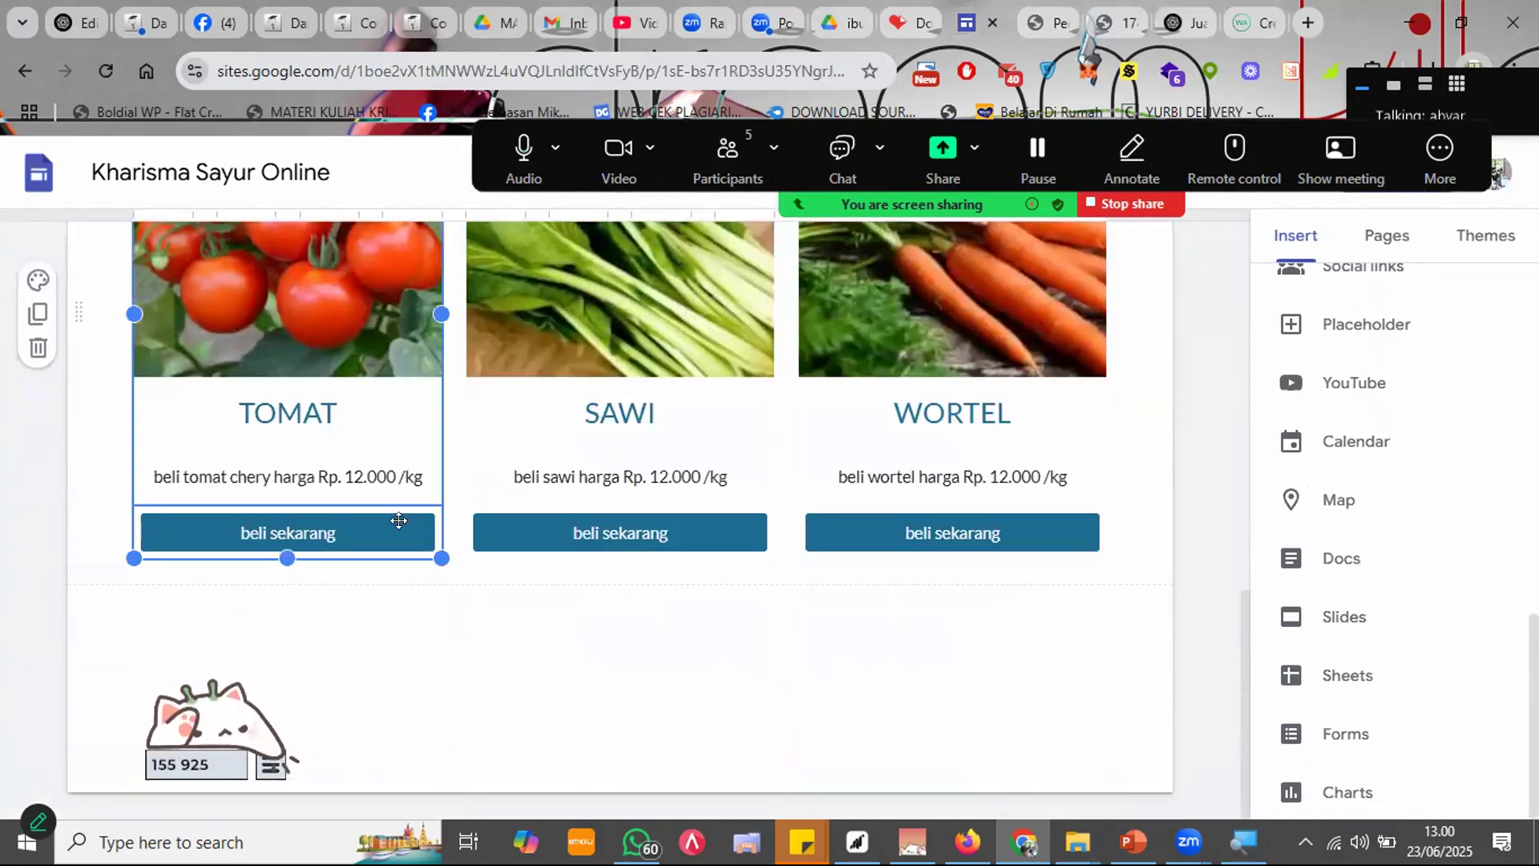
left_click(399, 523)
key("ctrl+a")
key("ctrl+v")
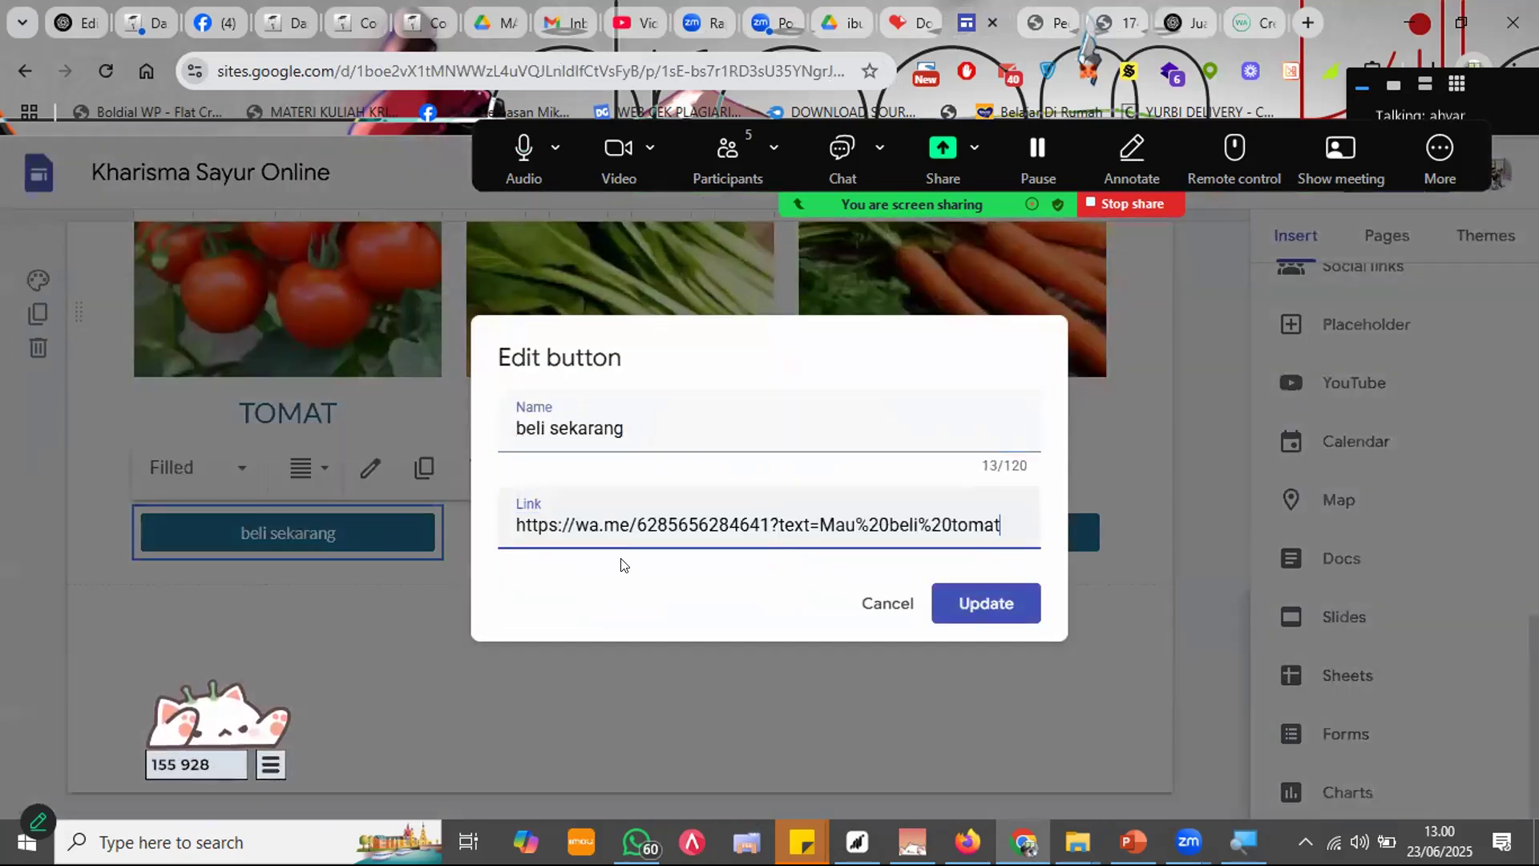
left_click(986, 604)
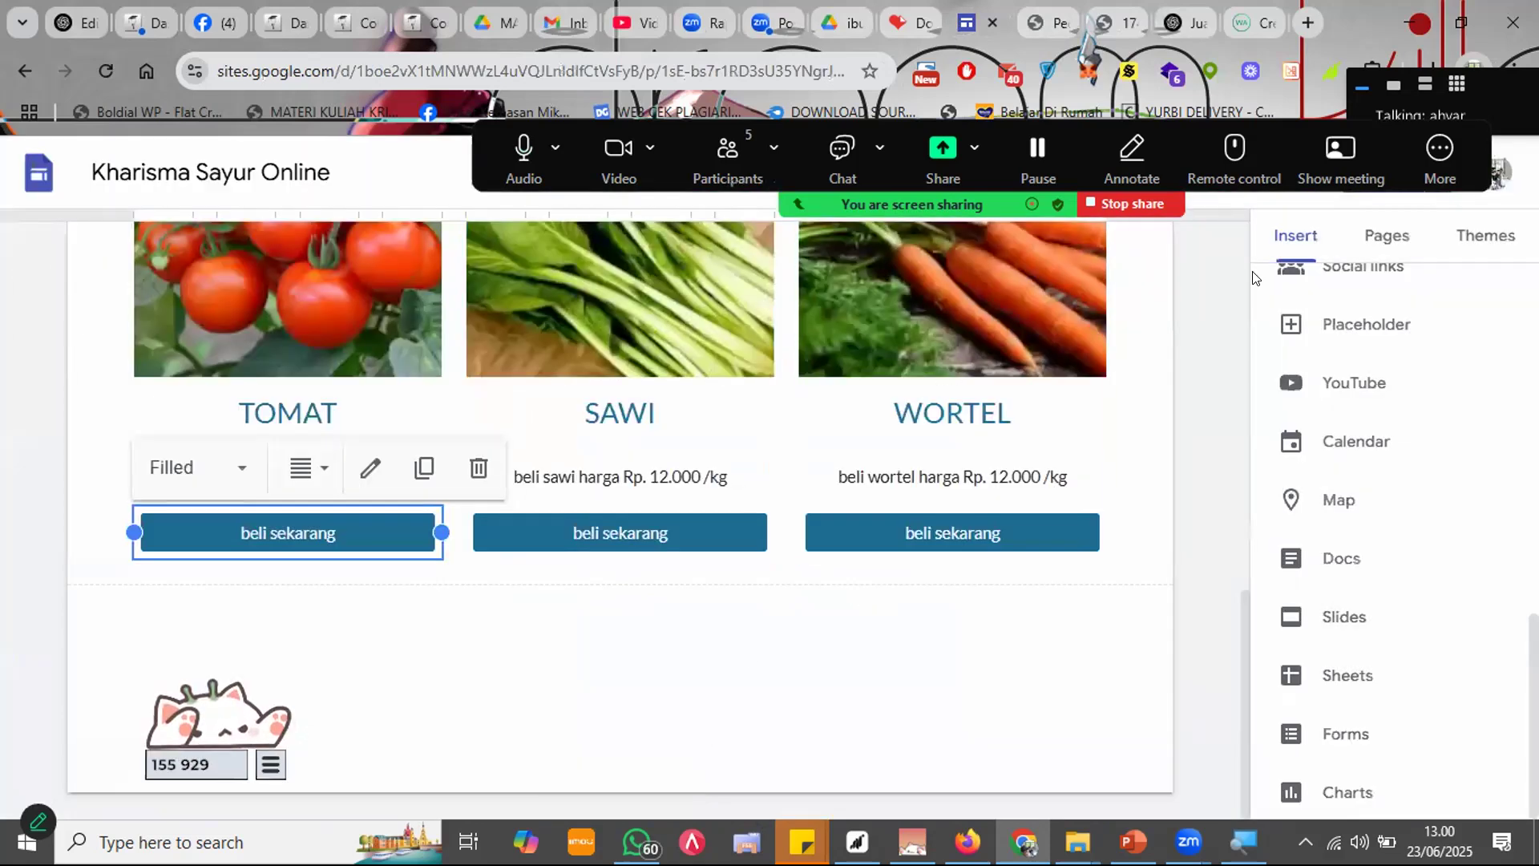
left_click(1467, 173)
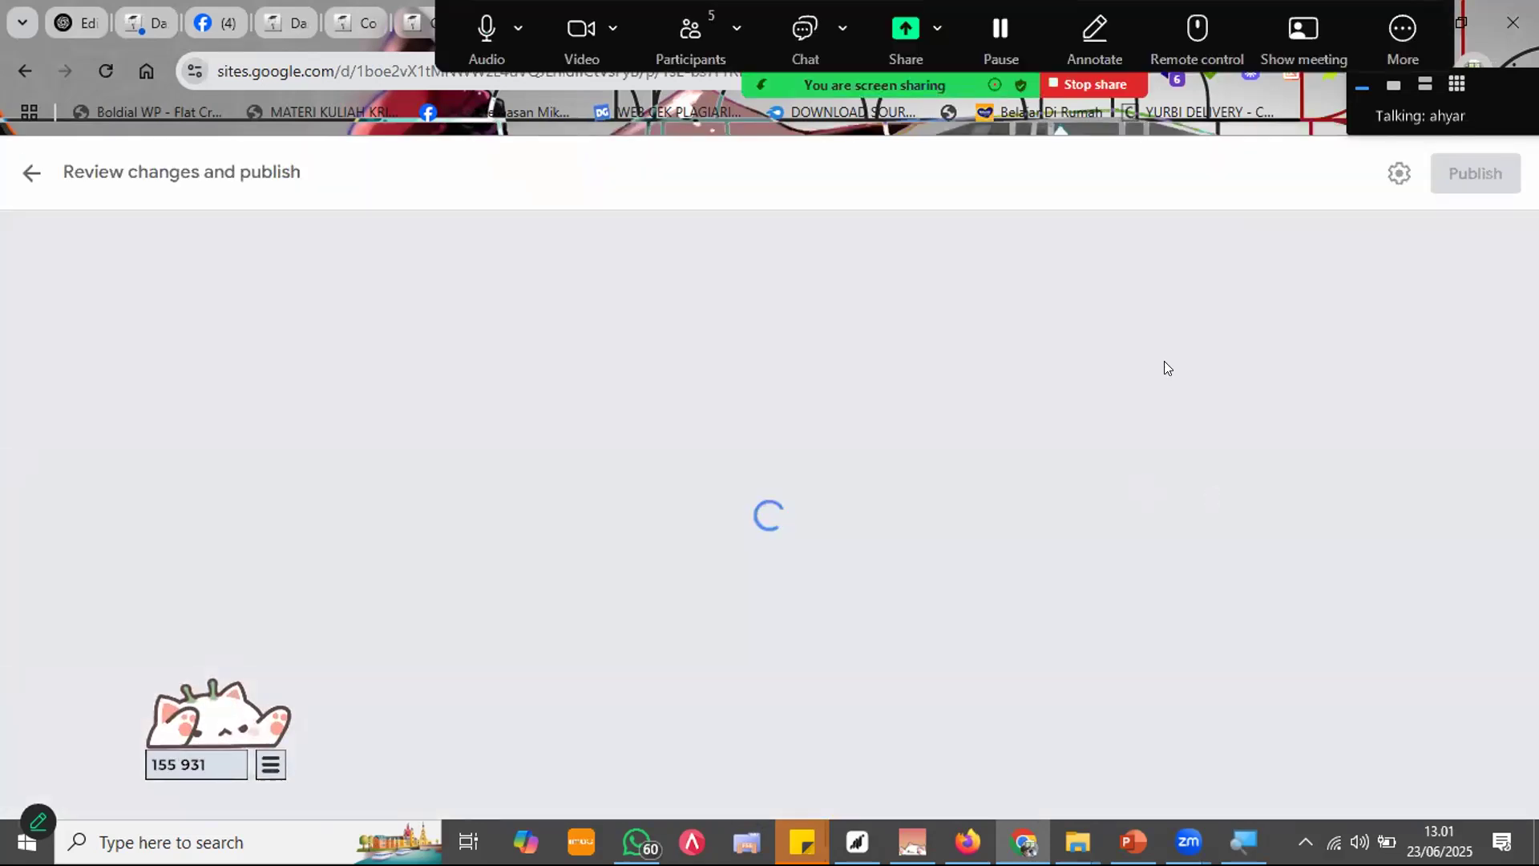
Step: Publish the Kharisma Sayur Online site and return to the TOMAT, SAWI and WORTEL product cards
left_click(1452, 199)
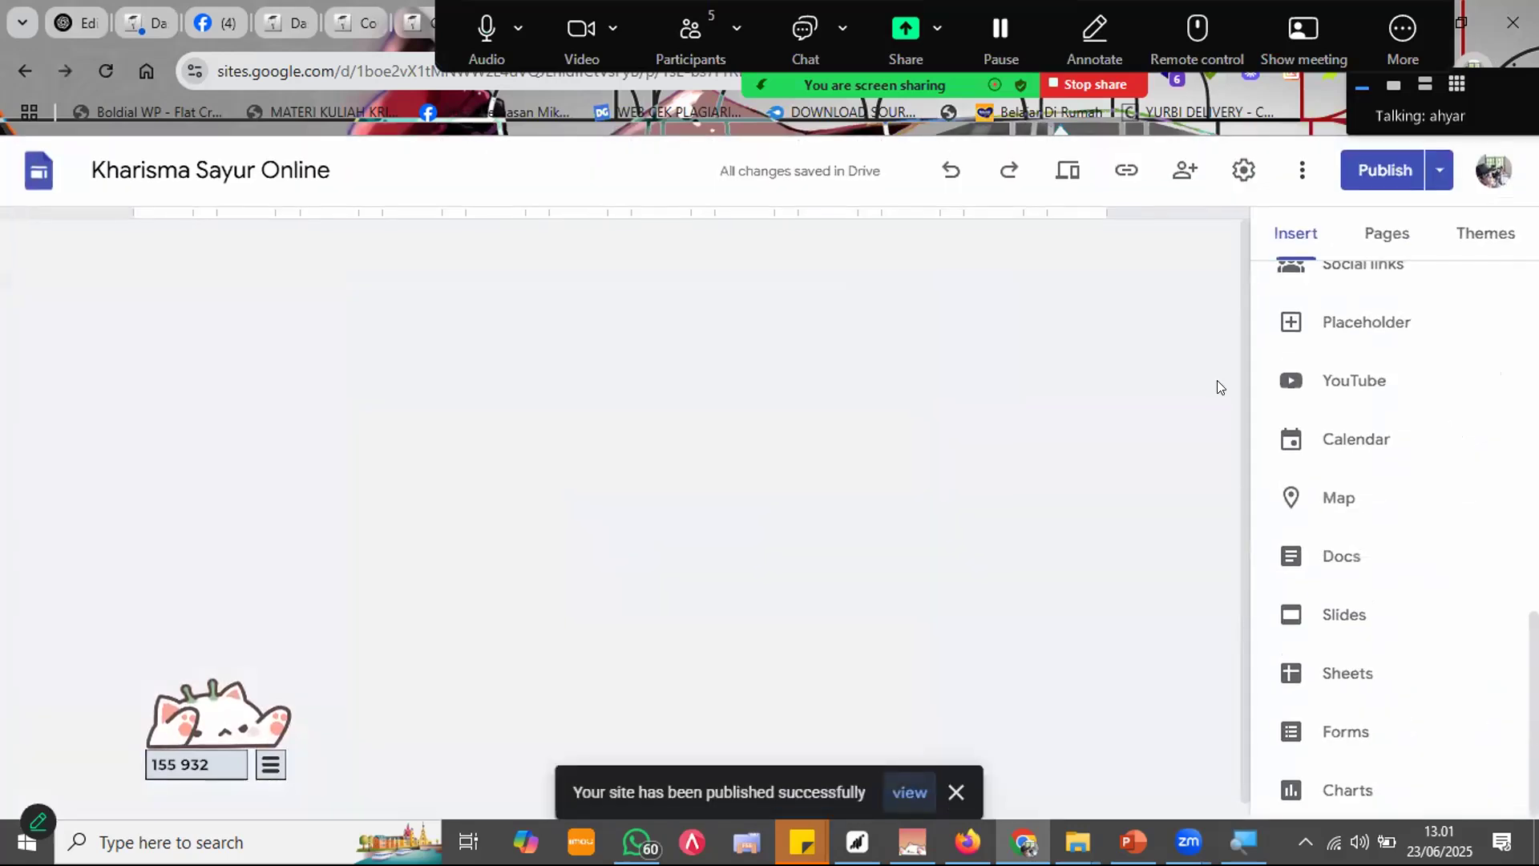
scroll(1125, 524, "down", 15)
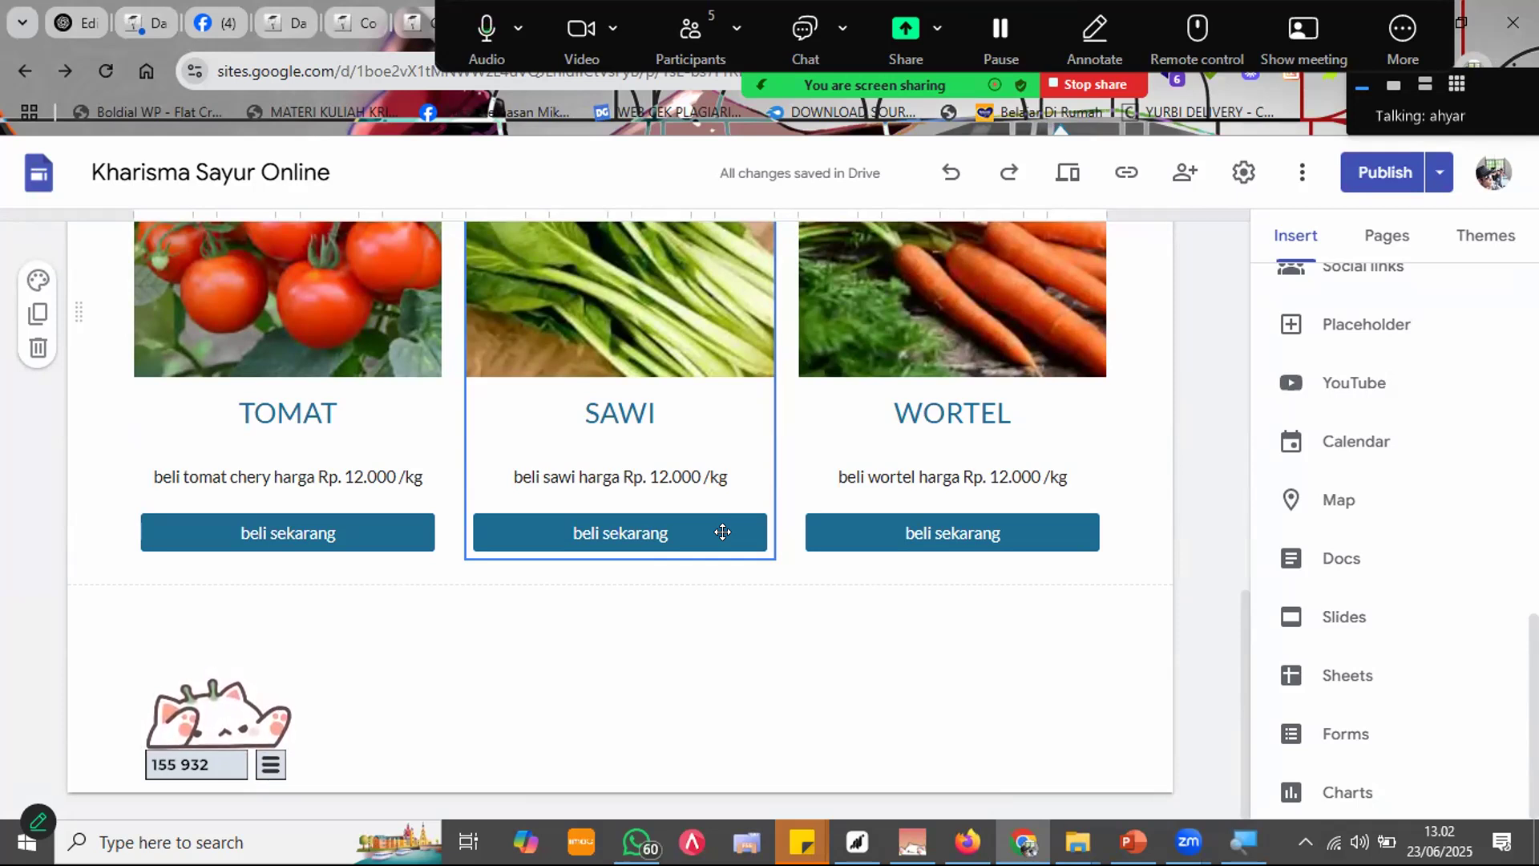
scroll(656, 588, "up", 15)
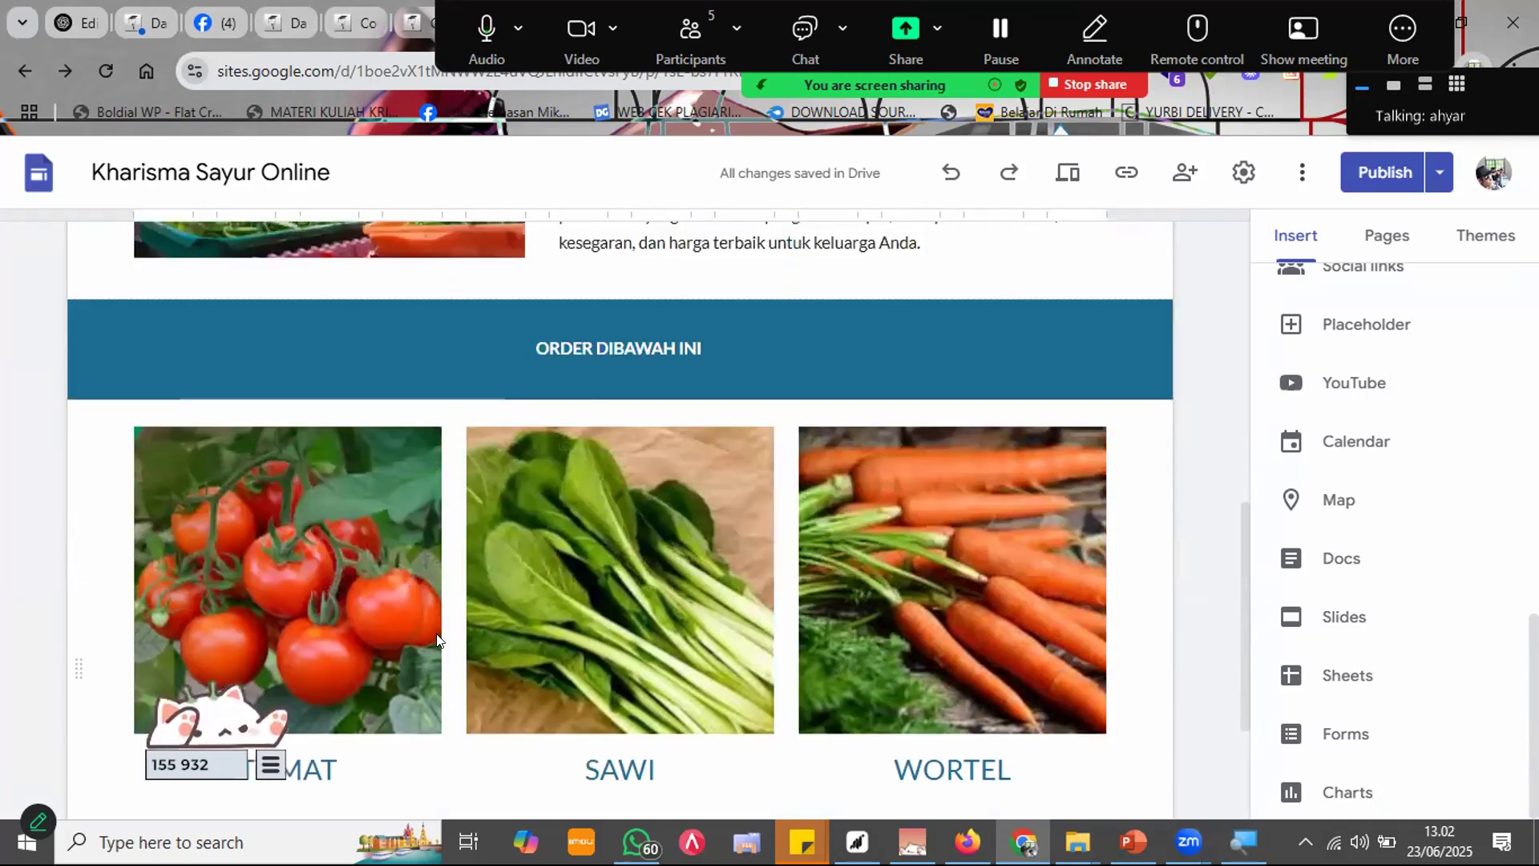
scroll(656, 588, "up", 1)
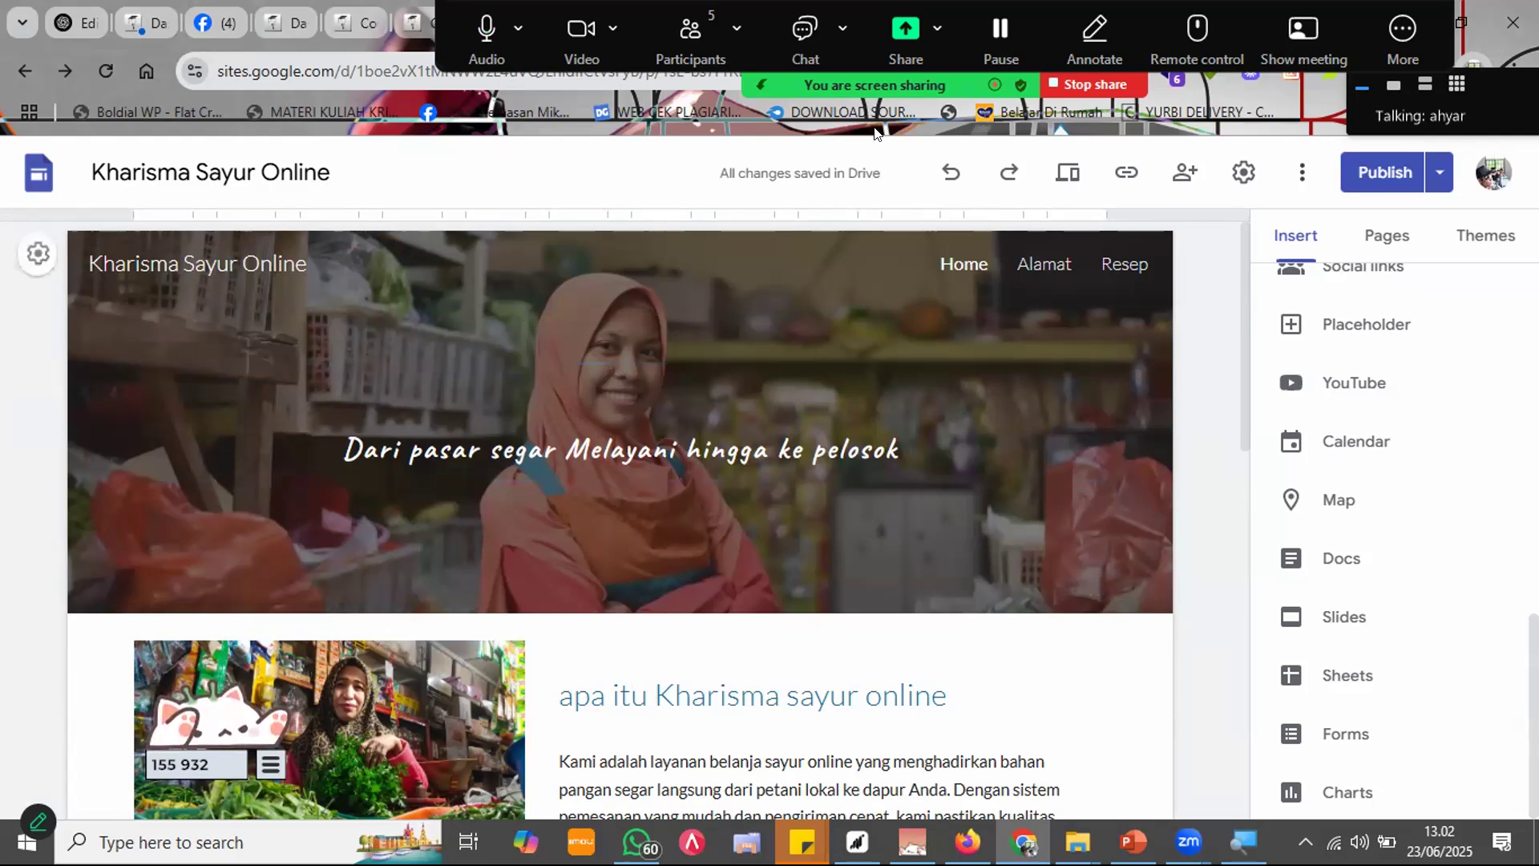
left_click(1302, 13)
type("ex")
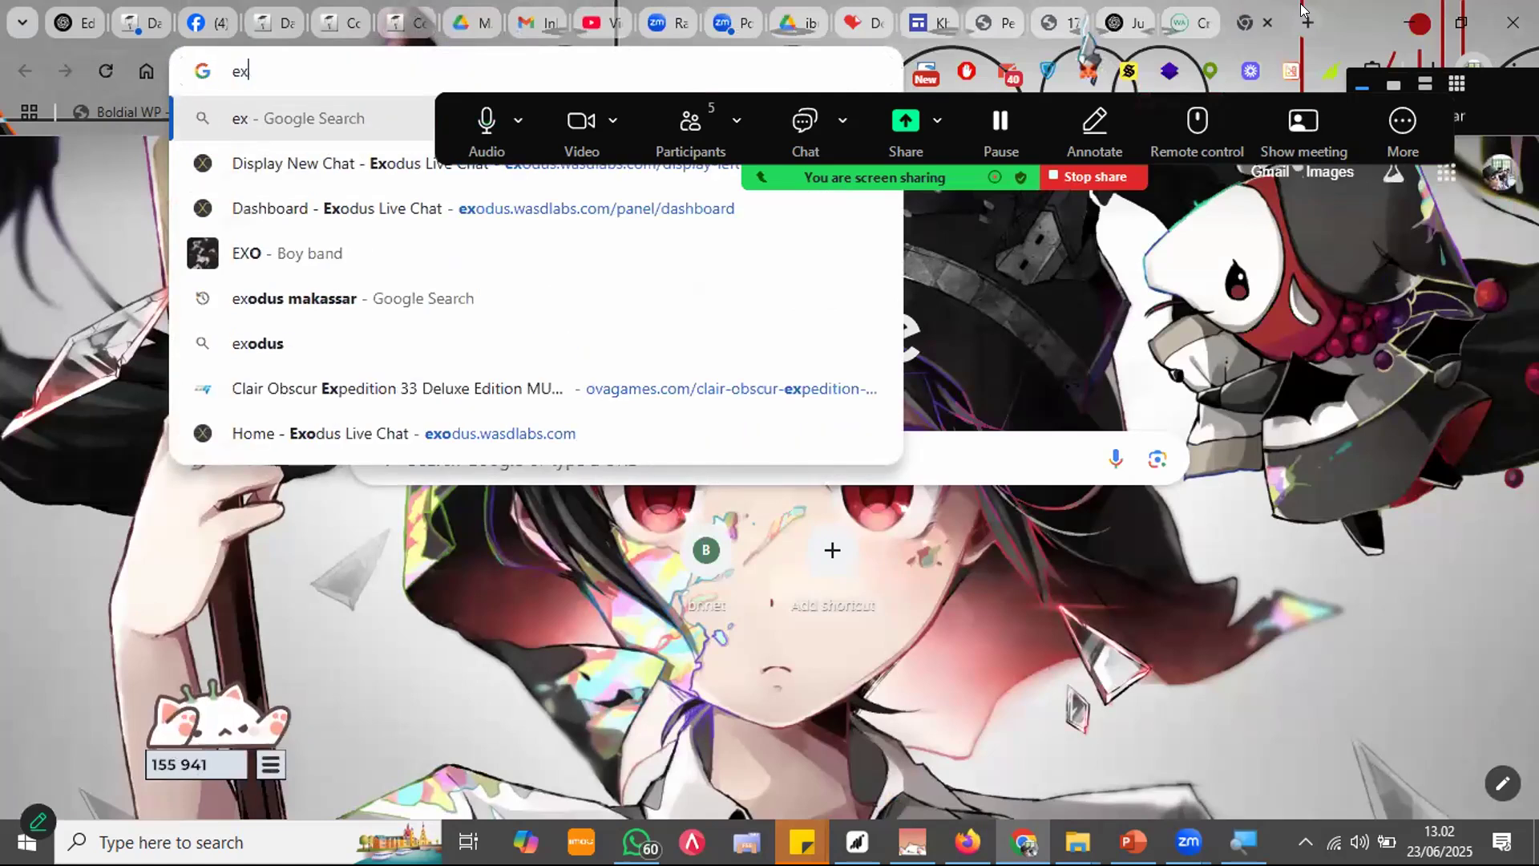
type("port")
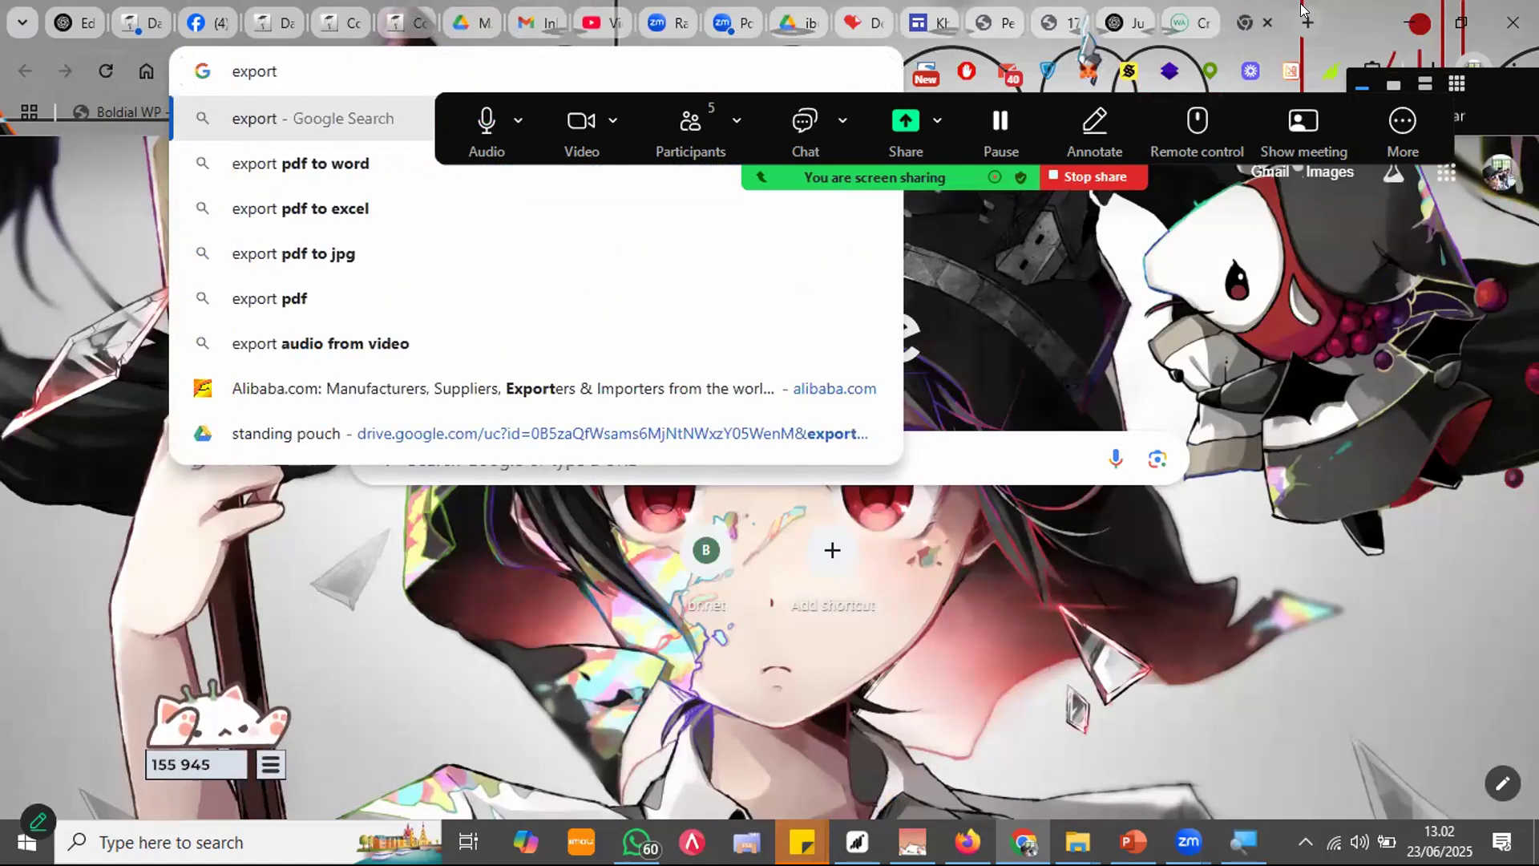
Step: Load the DraCoola member login page (dracoola.com/aLogIn.php) via the 'draco' address suggestion
key("ctrl+a")
type("draco")
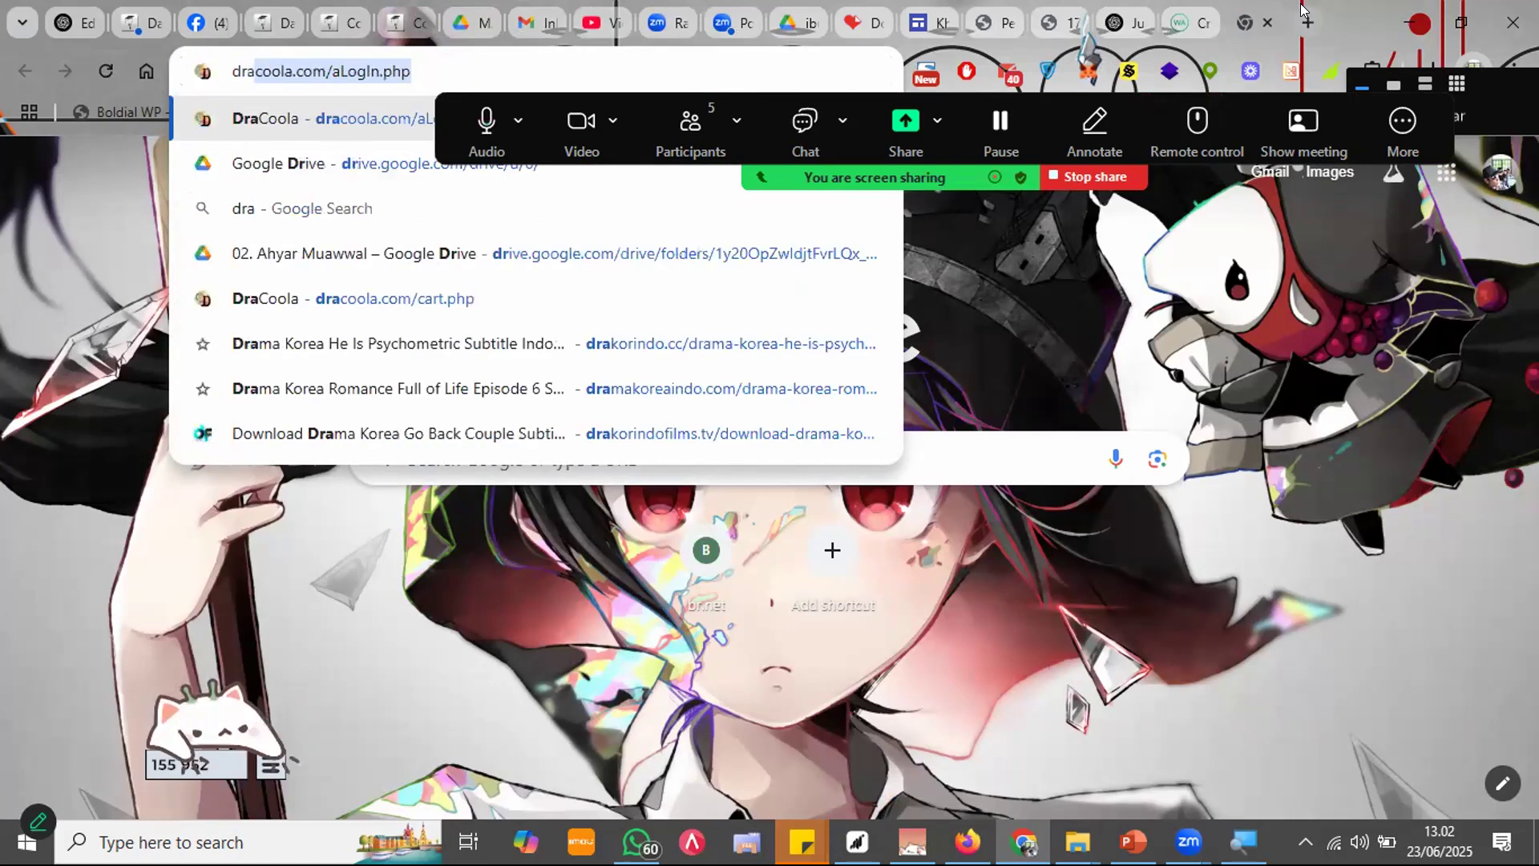
key("Return")
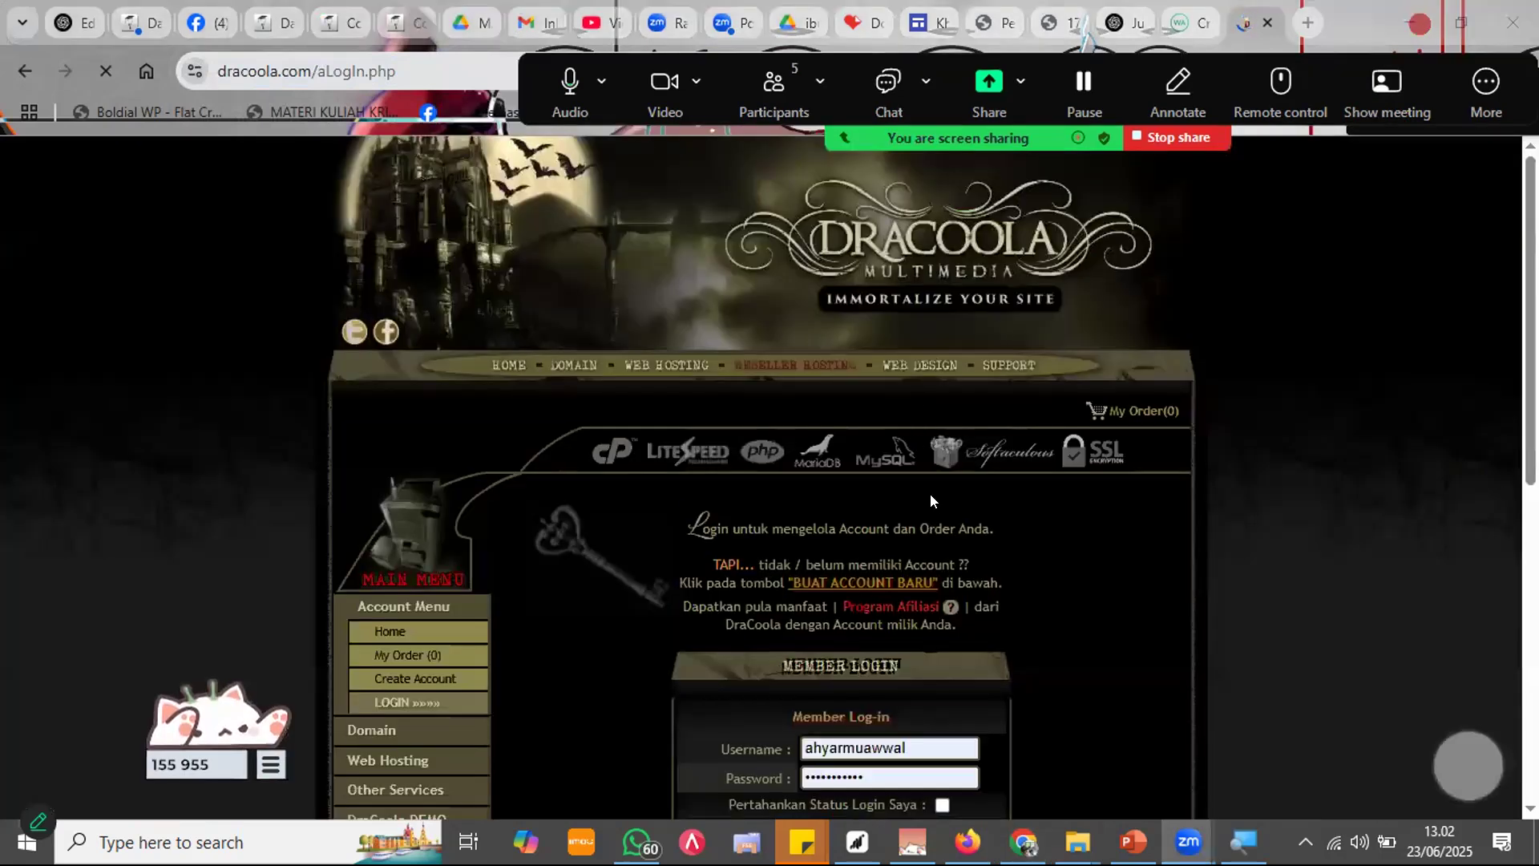
Step: Log in to DraCoola, dismiss the saved-passwords prompt, and open the domain management list
scroll(908, 689, "down", 2)
scroll(908, 689, "down", 2)
left_click(830, 639)
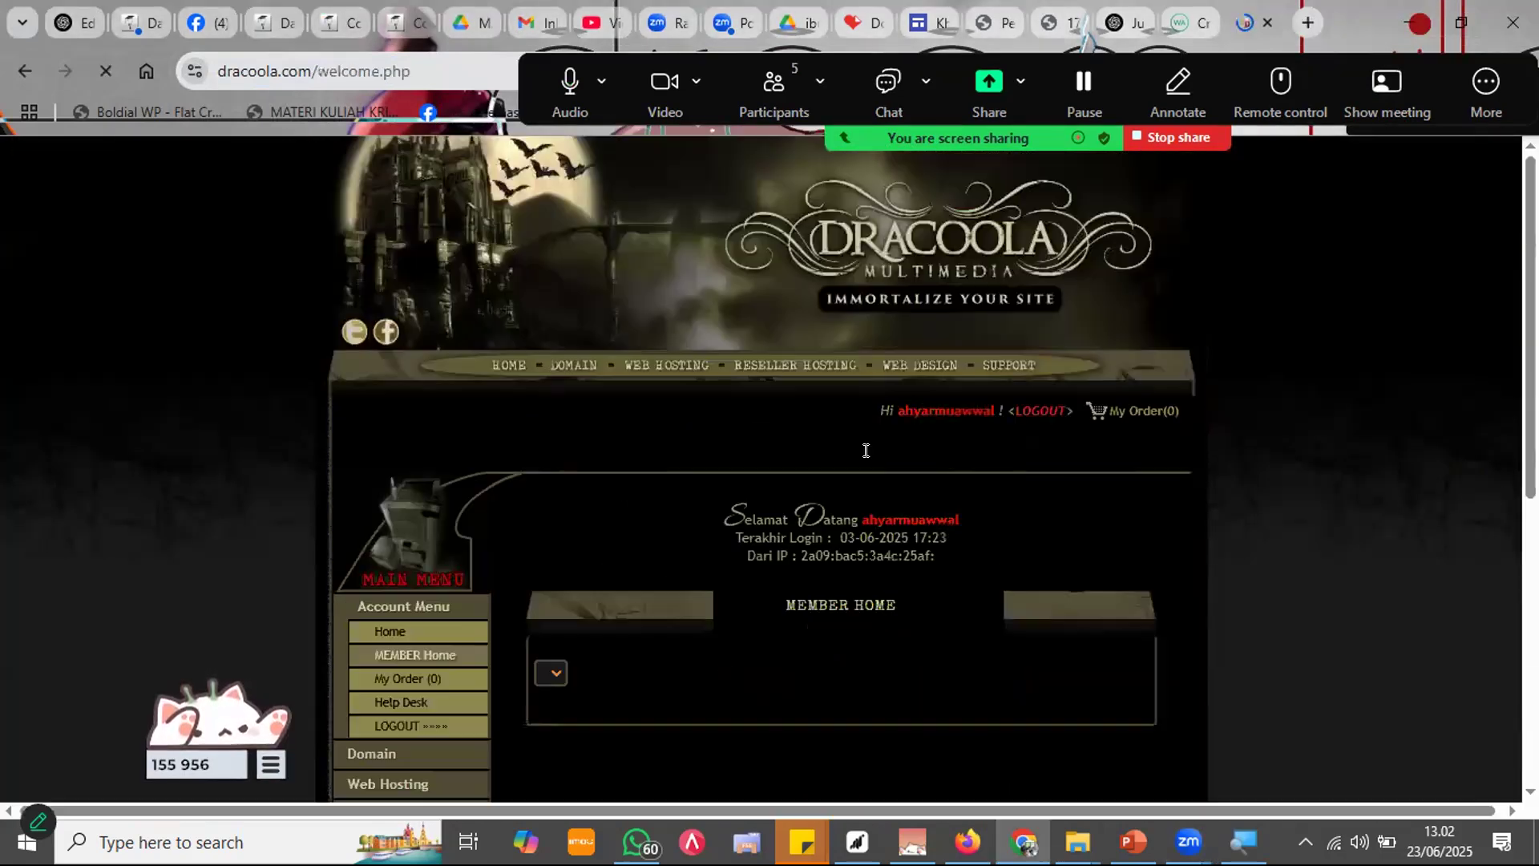
scroll(905, 472, "down", 3)
scroll(826, 572, "down", 1)
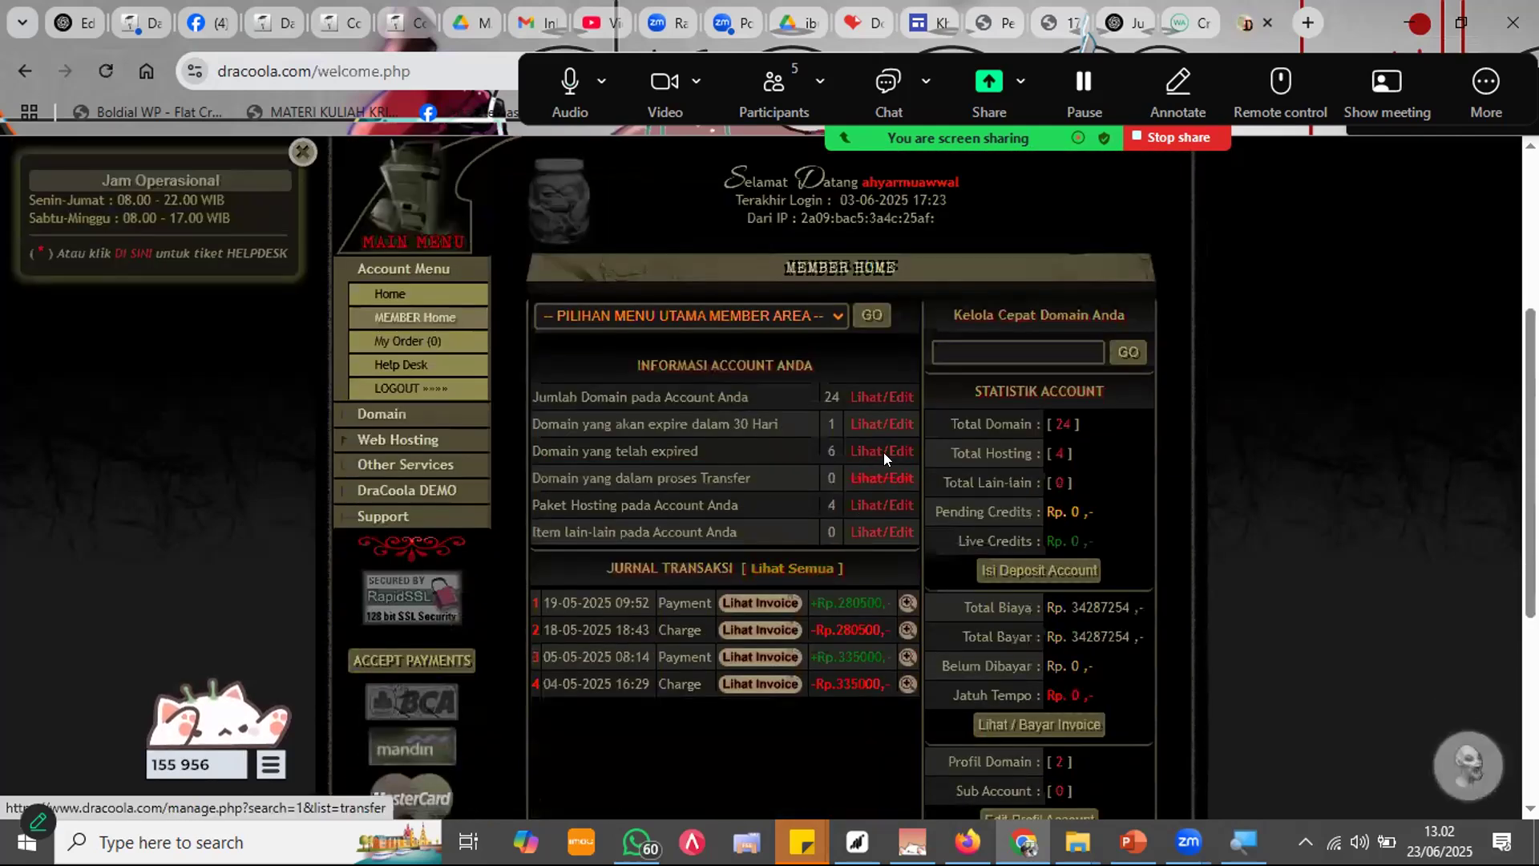
left_click(966, 410)
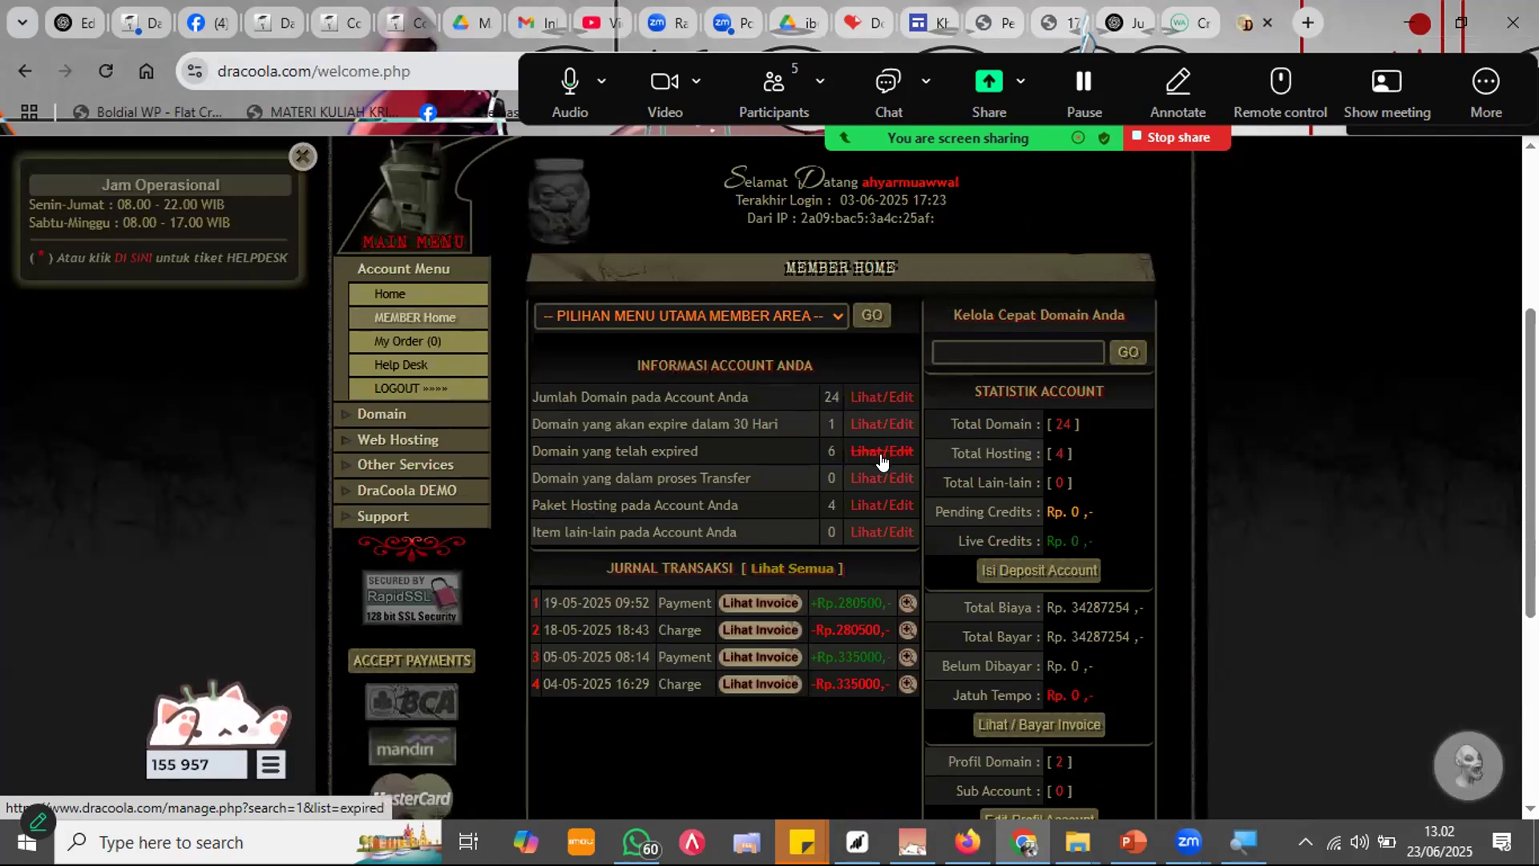
left_click(888, 405)
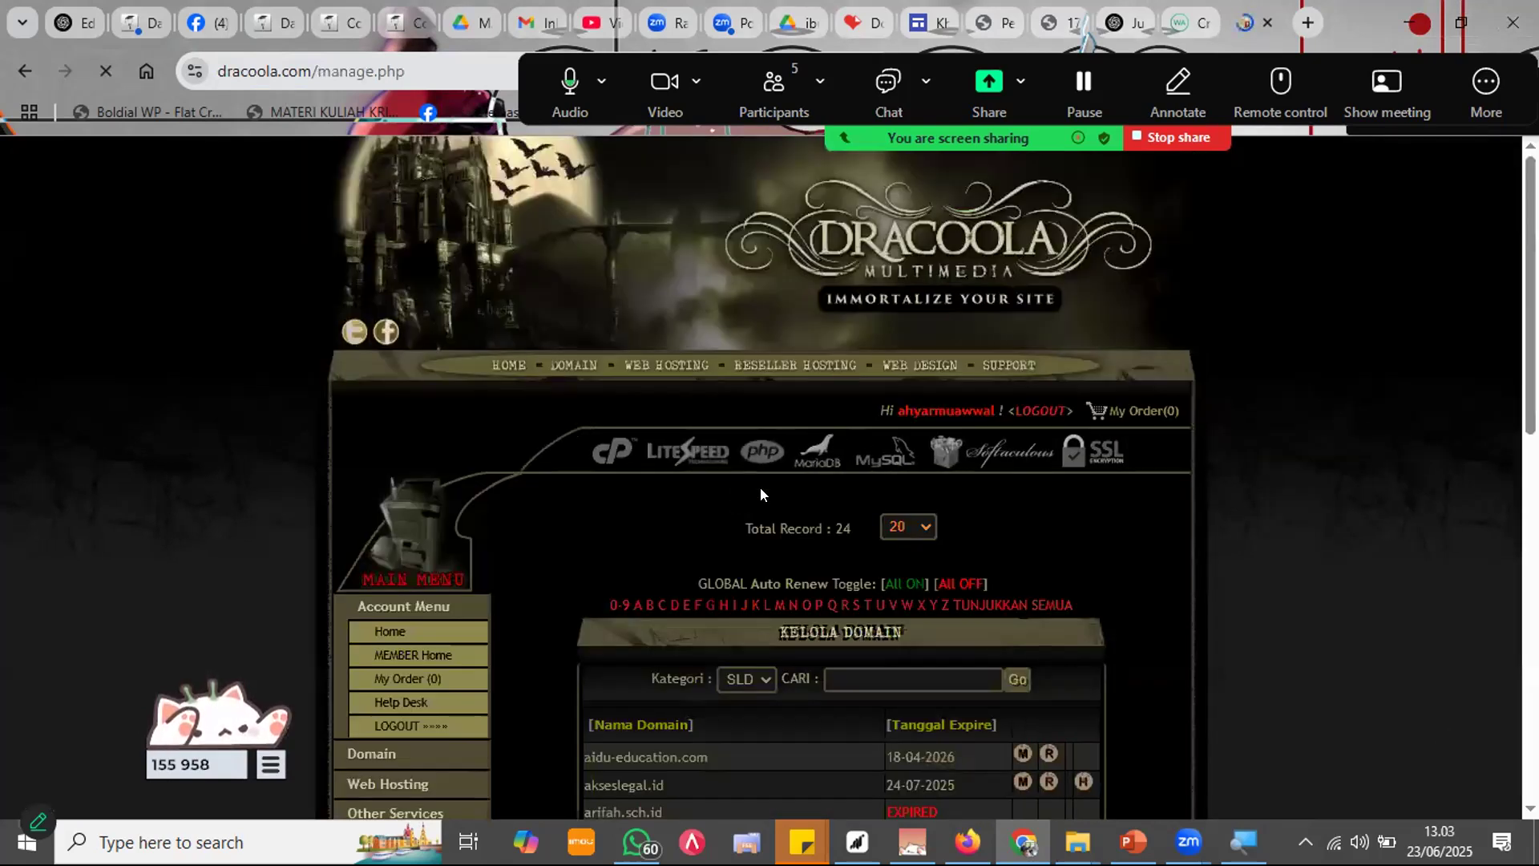
scroll(1178, 505, "down", 5)
scroll(1249, 477, "down", 2)
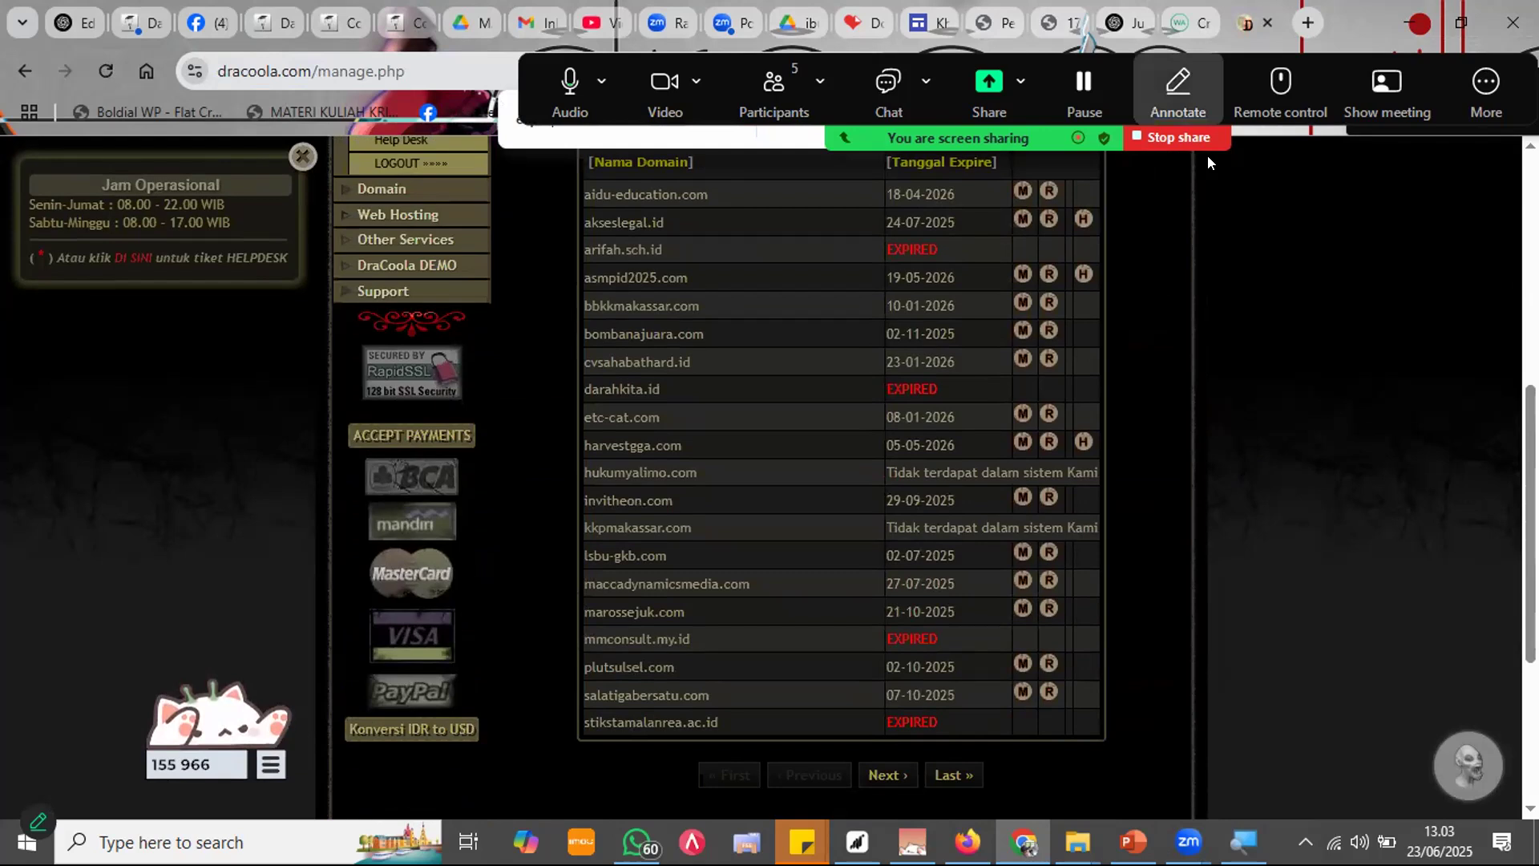
Step: Clear the old search text, view the next page of domains, then return to the previous page
key("ctrl+a")
key("BackSpace")
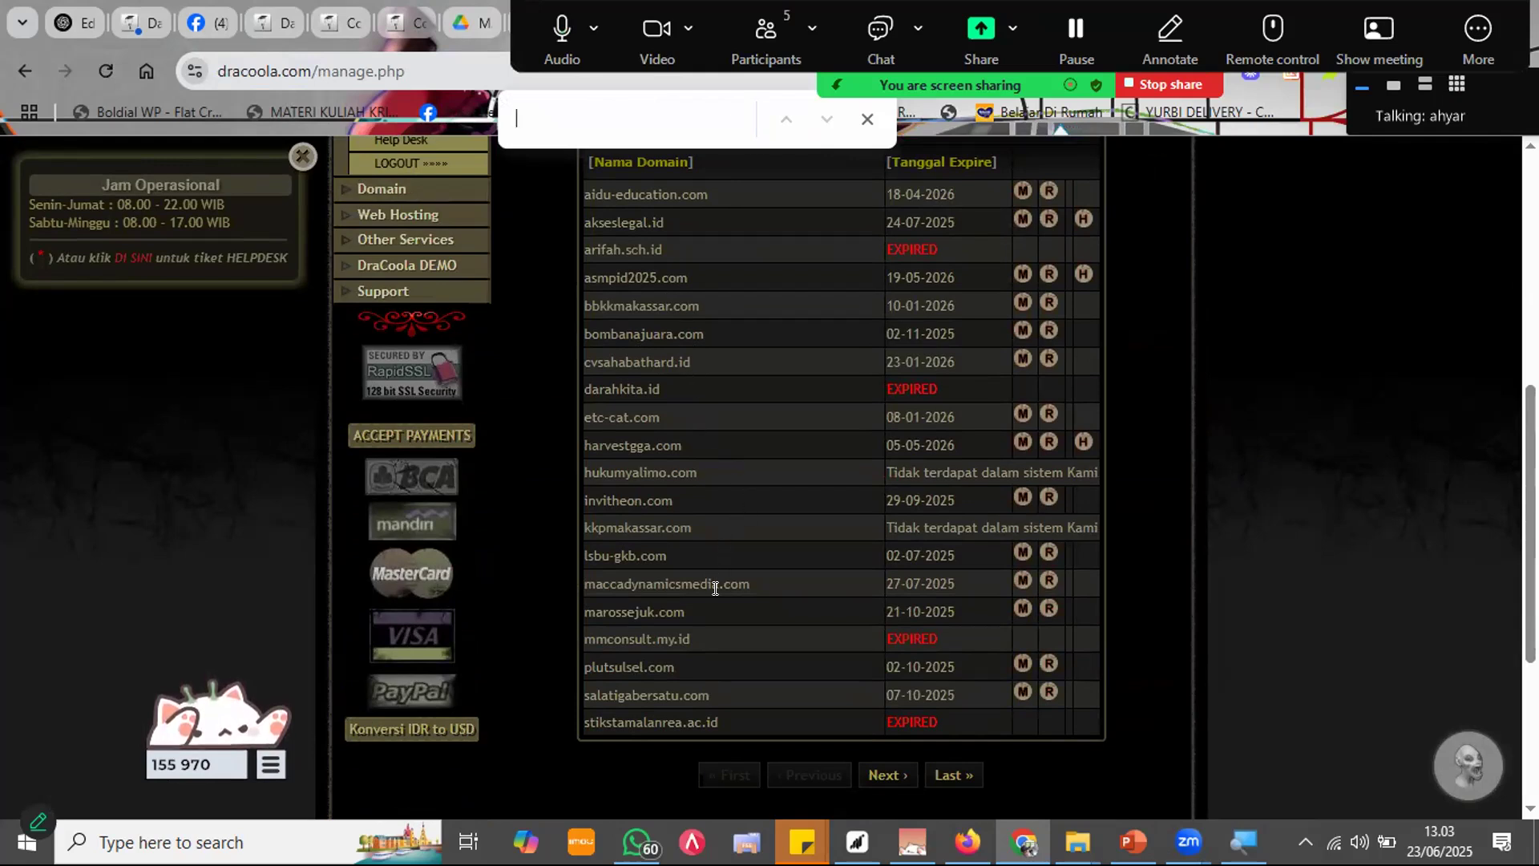
left_click(887, 774)
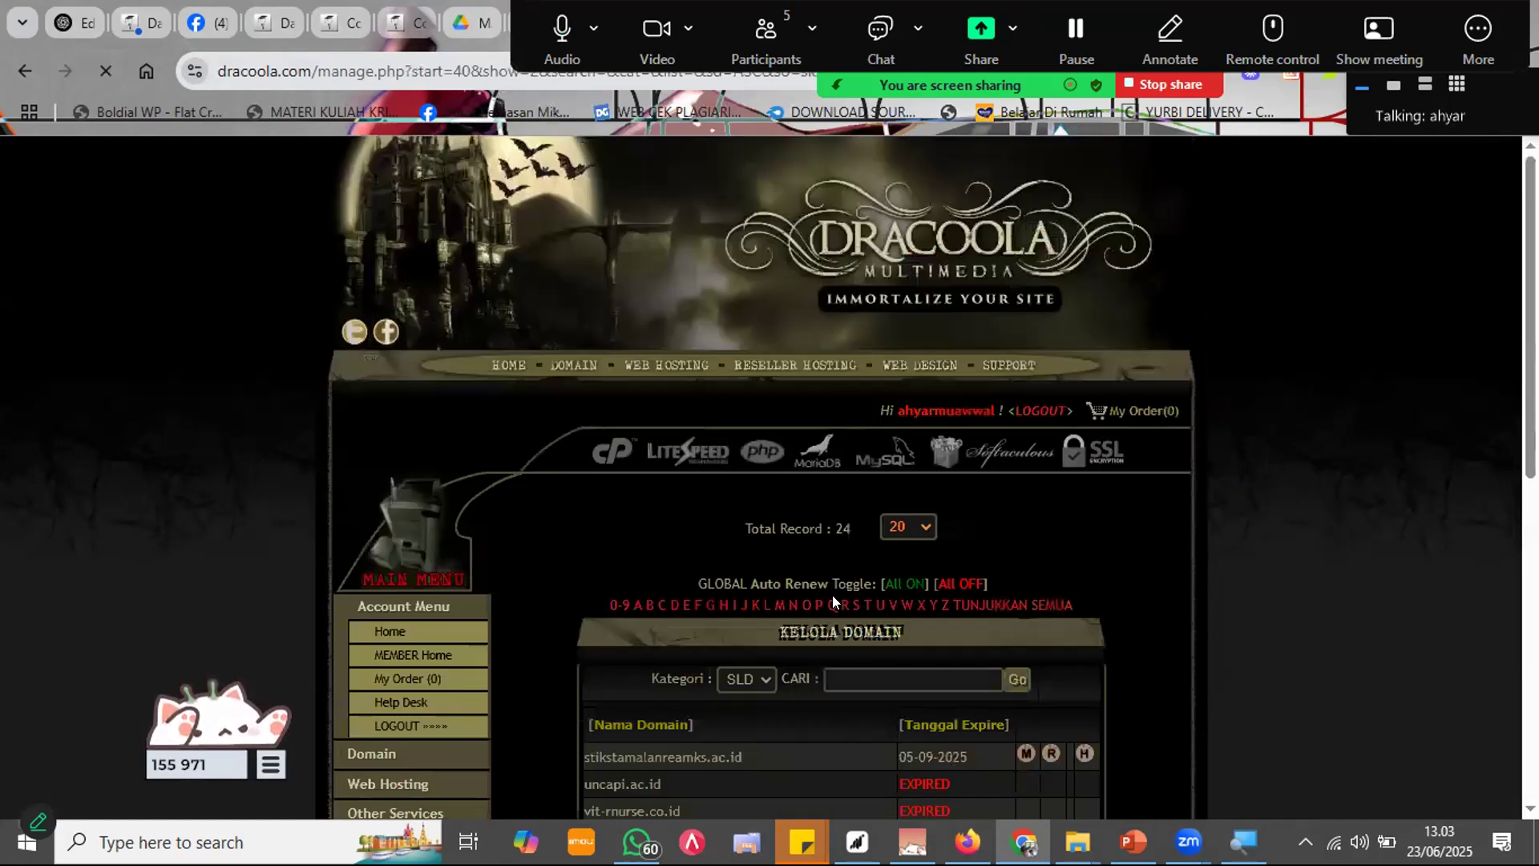
scroll(832, 595, "down", 5)
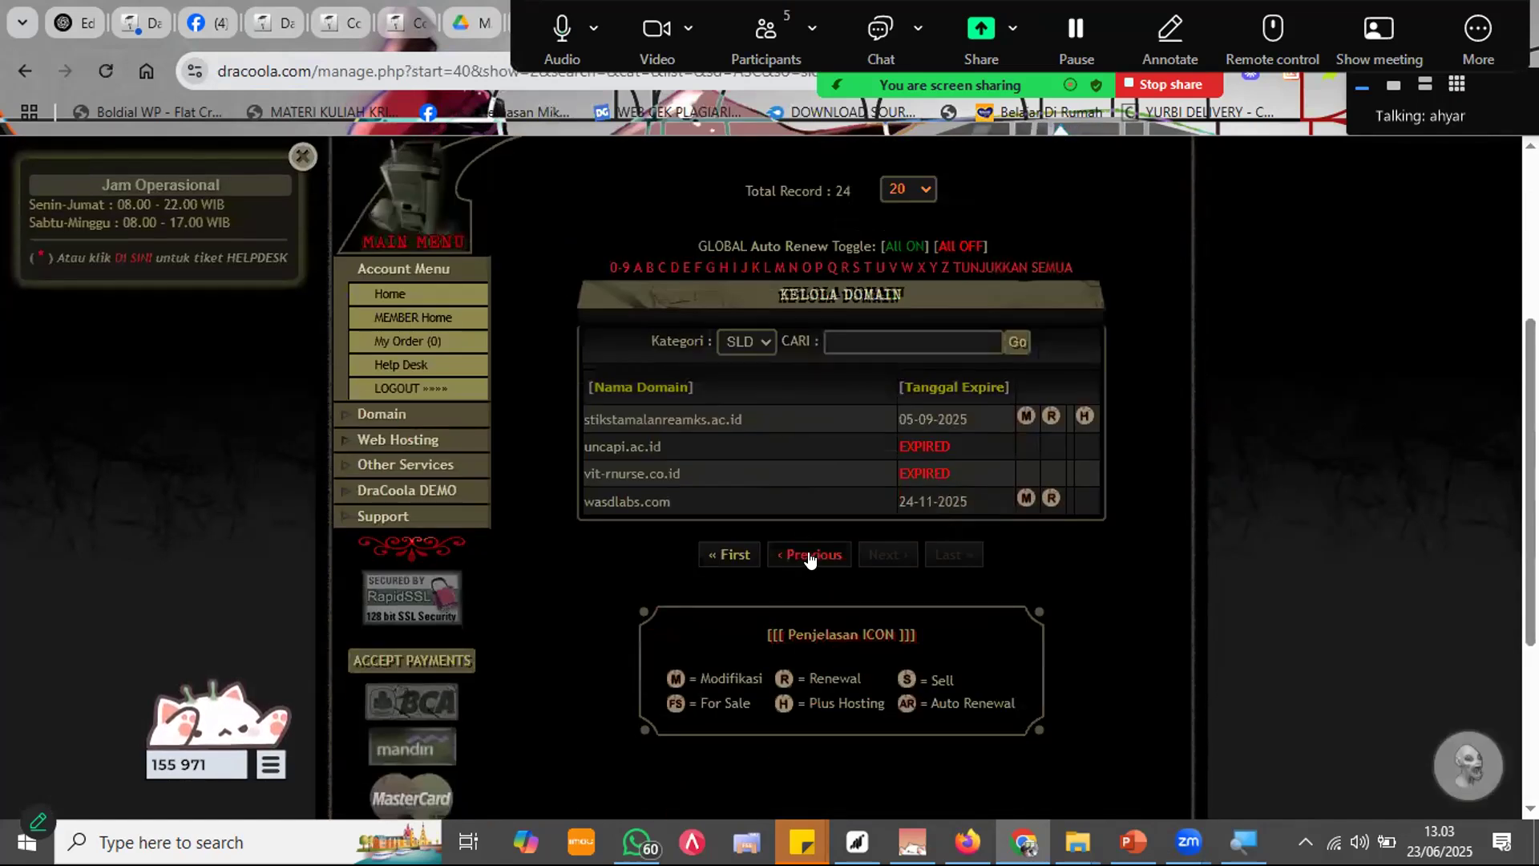
left_click(810, 561)
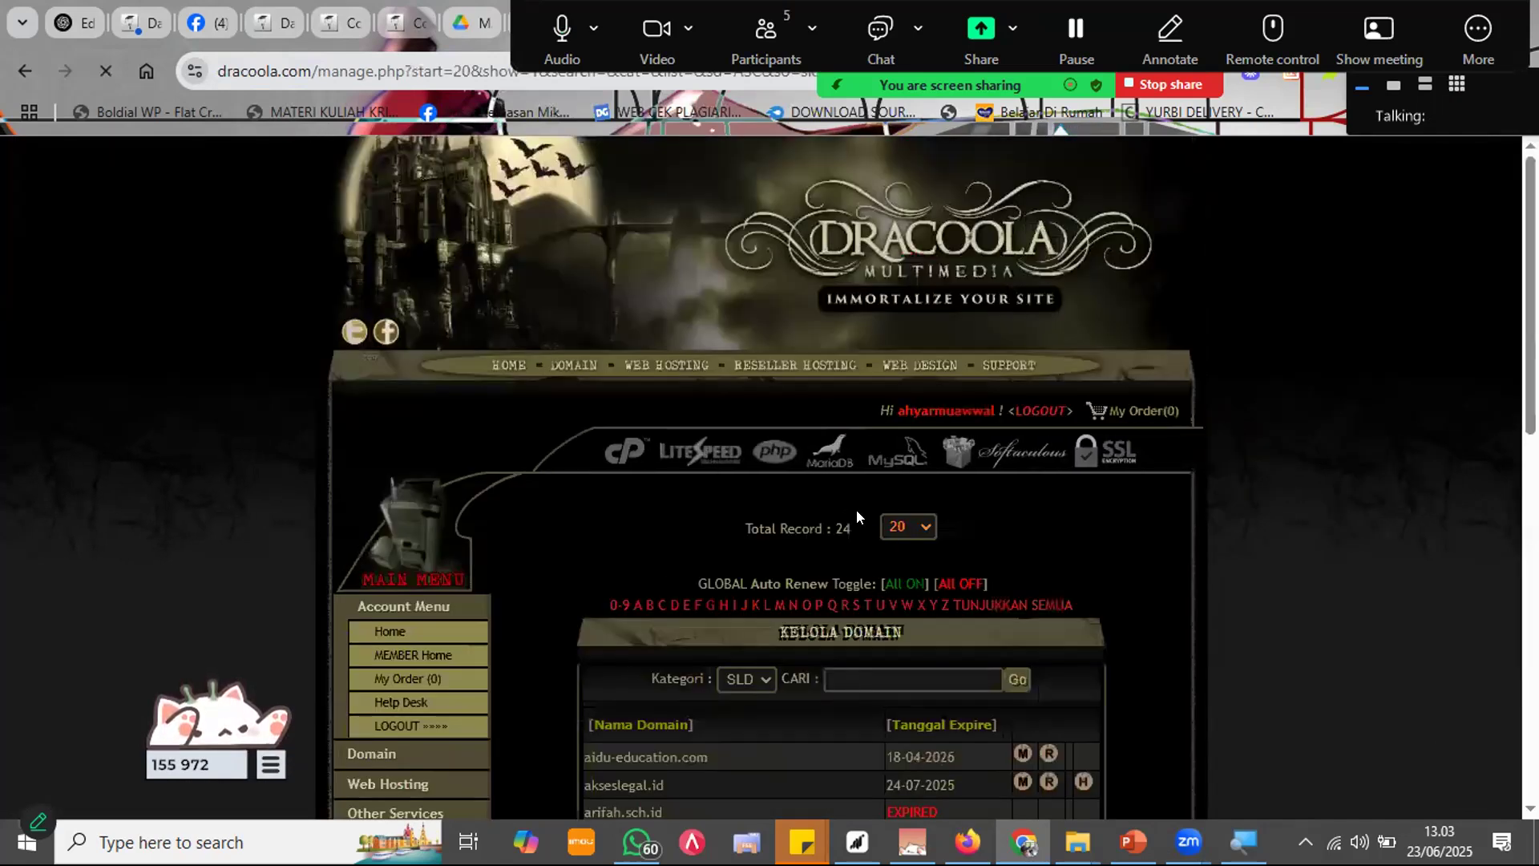
scroll(856, 513, "down", 4)
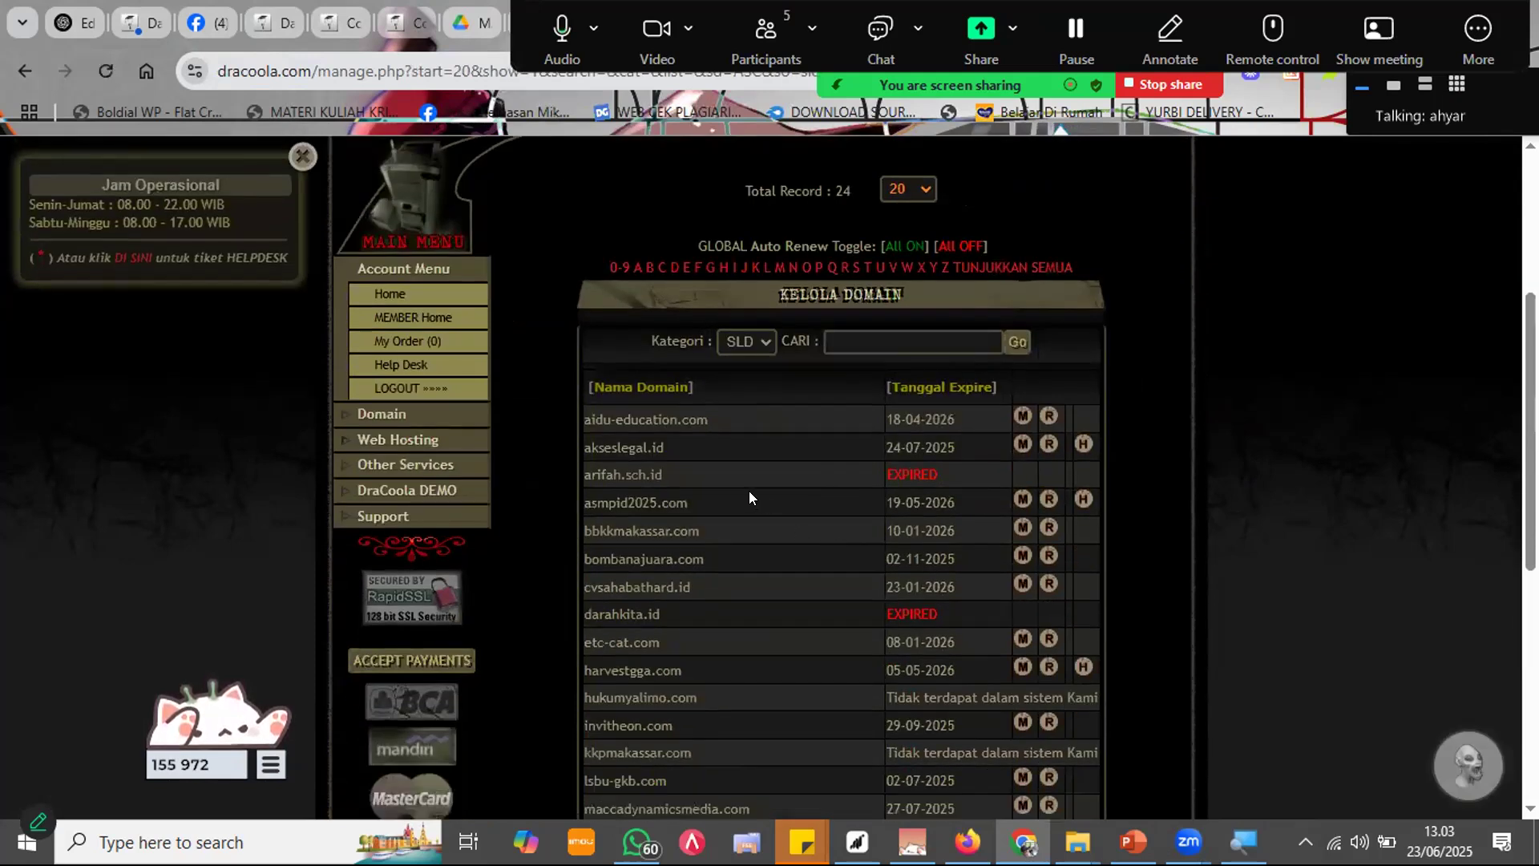
scroll(747, 492, "down", 1)
Step: Copy the cvsahabathard.id domain name and load it in a new browser tab
left_click_drag(696, 476, 598, 486)
left_click(684, 466)
left_click_drag(693, 475, 579, 476)
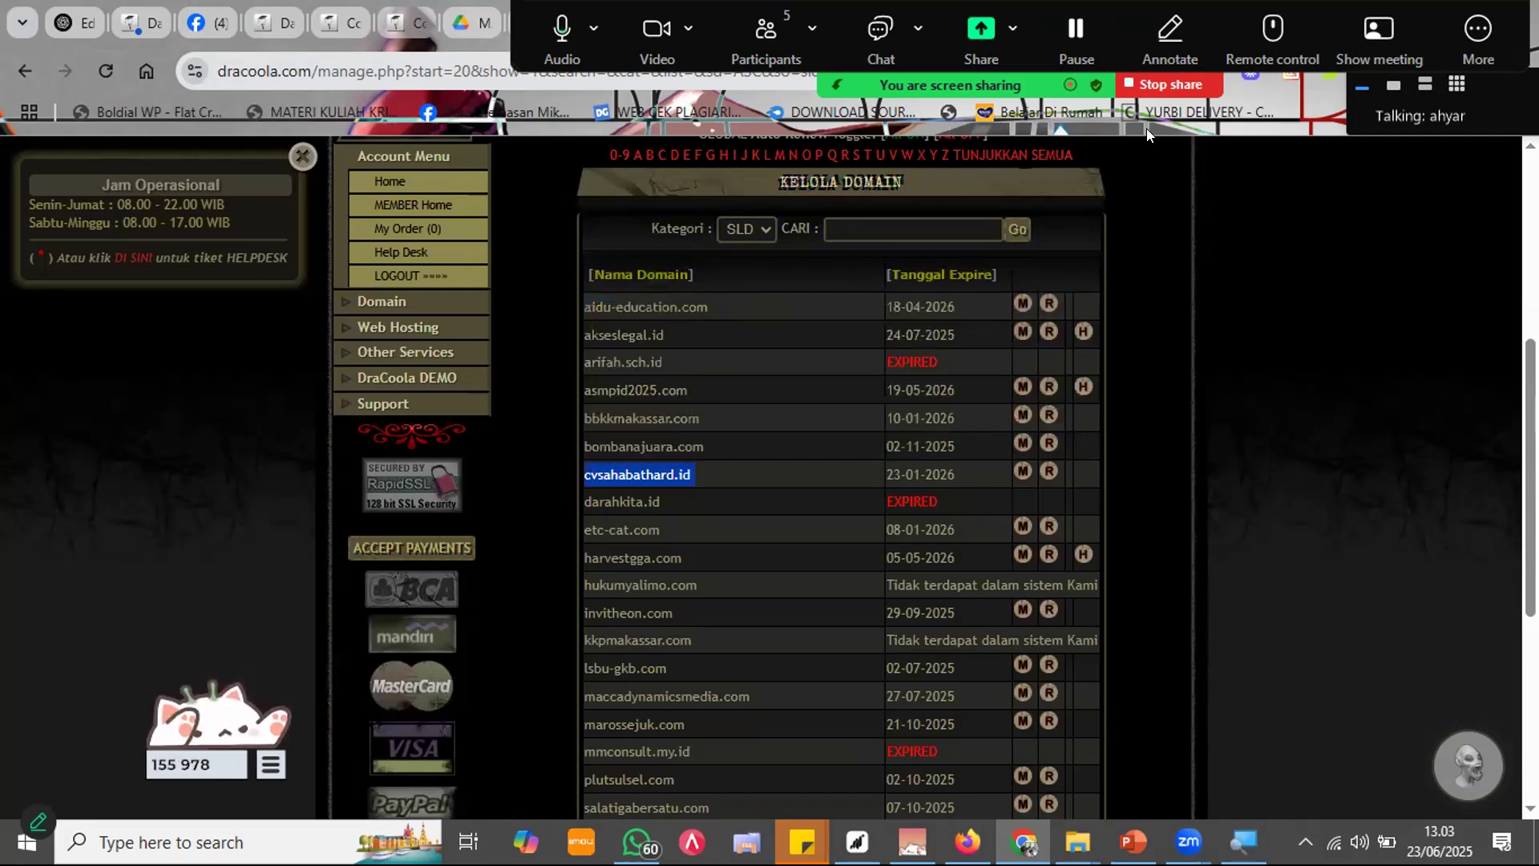
key("ctrl+c")
key("ctrl+t")
key("ctrl+v")
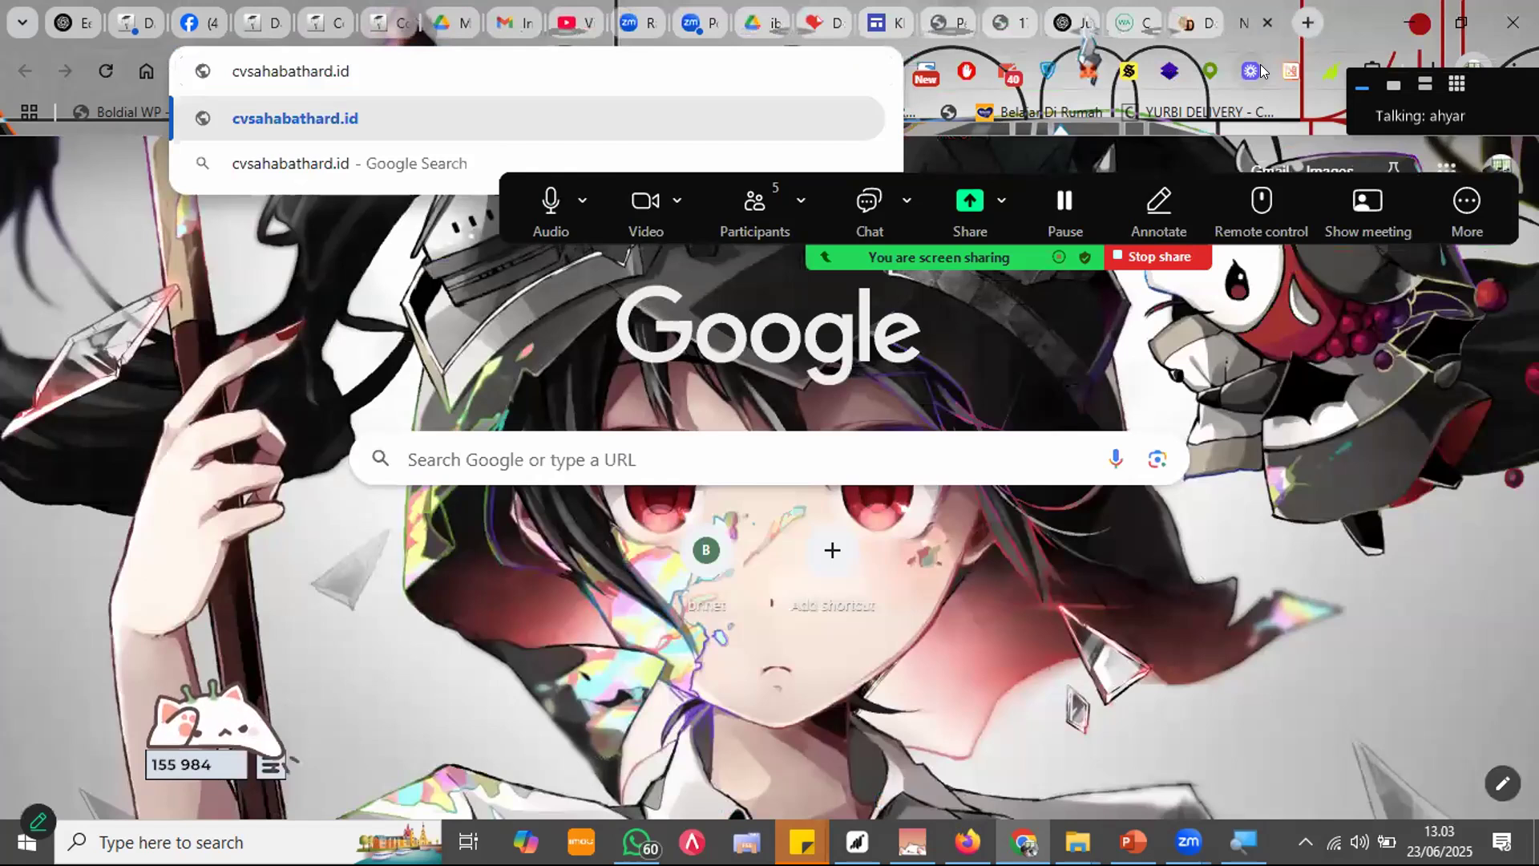
key("Return")
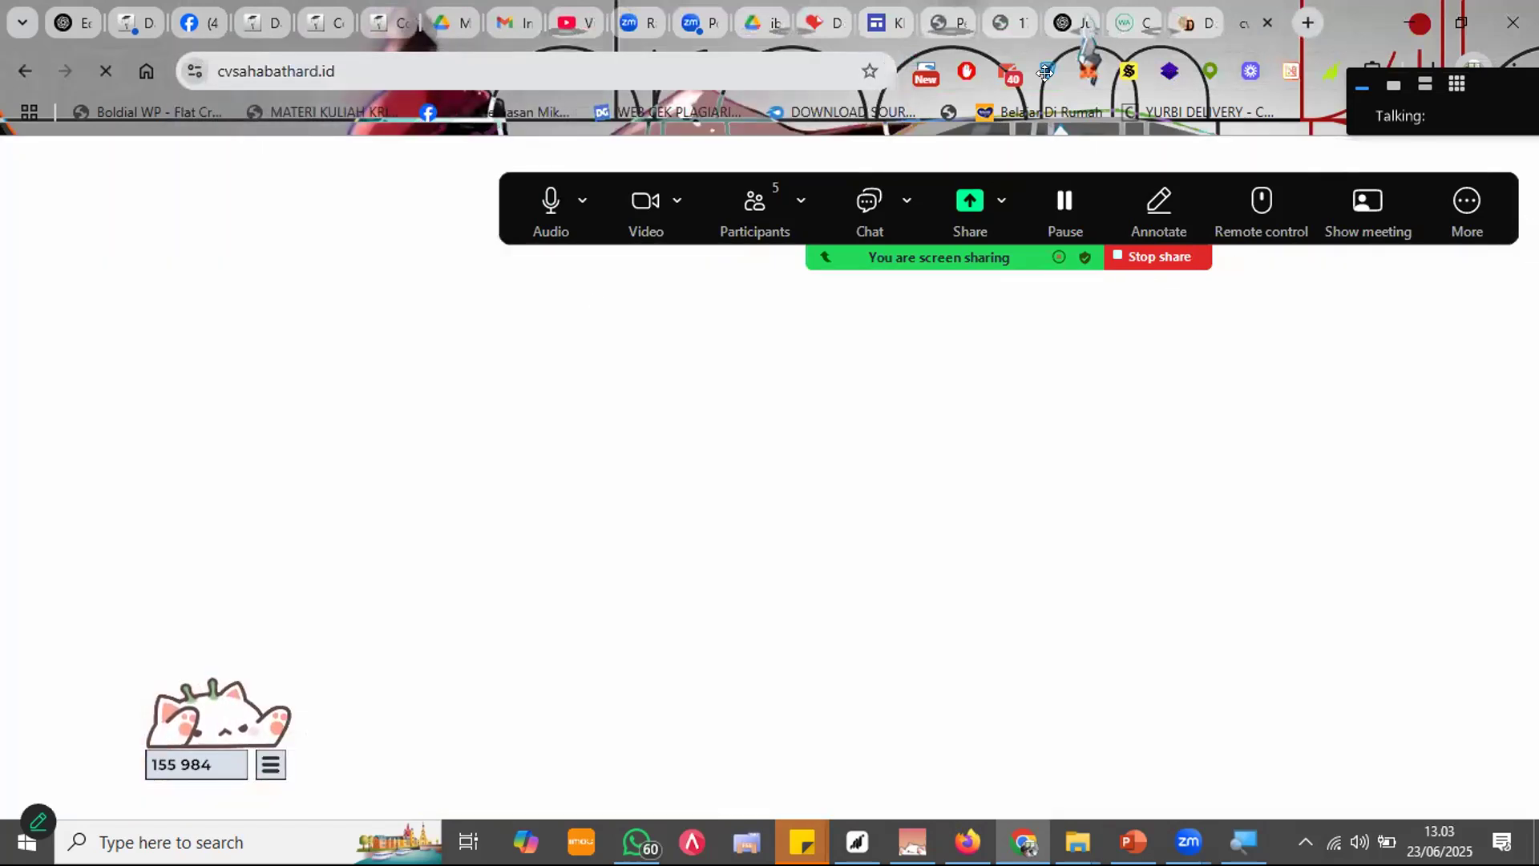
Step: Open the Senyawa Steroid dan Terpenoid catalog page on cvsahabathard.id, then switch back to DraCoola
scroll(791, 385, "down", 10)
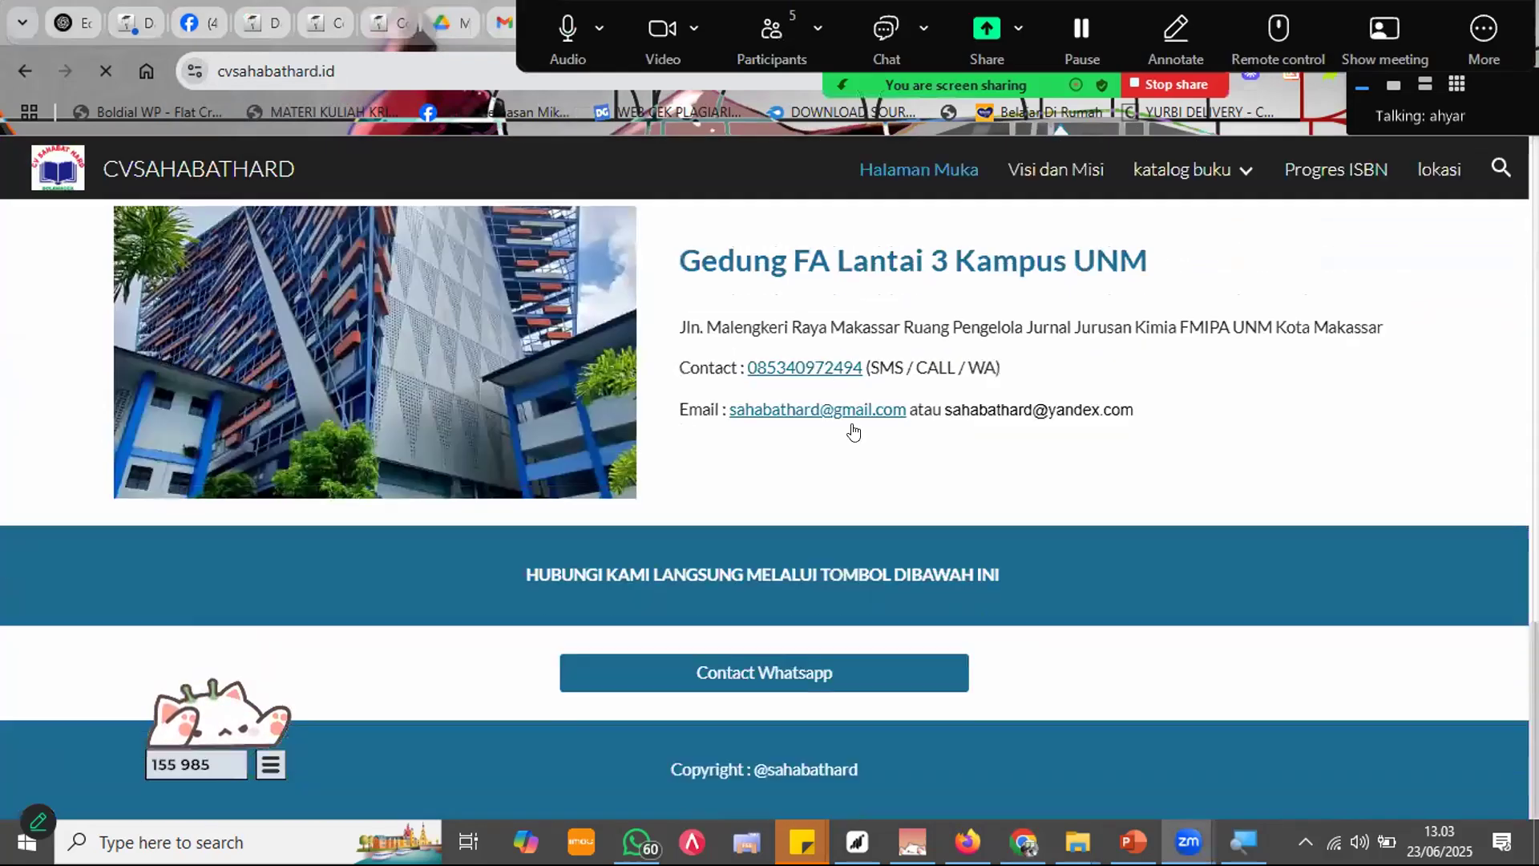
scroll(954, 528, "up", 10)
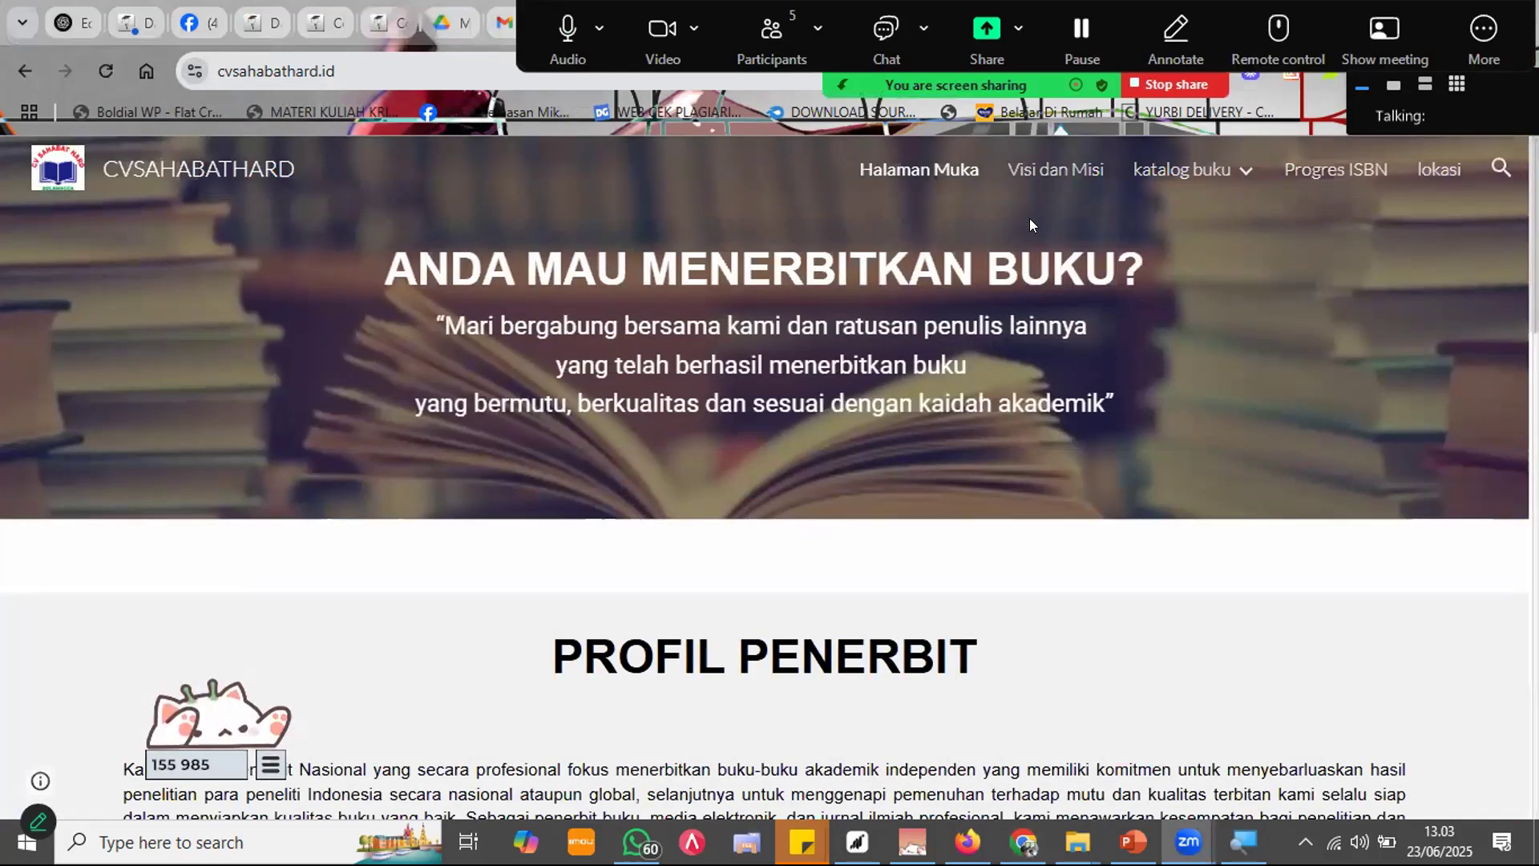
left_click(1179, 225)
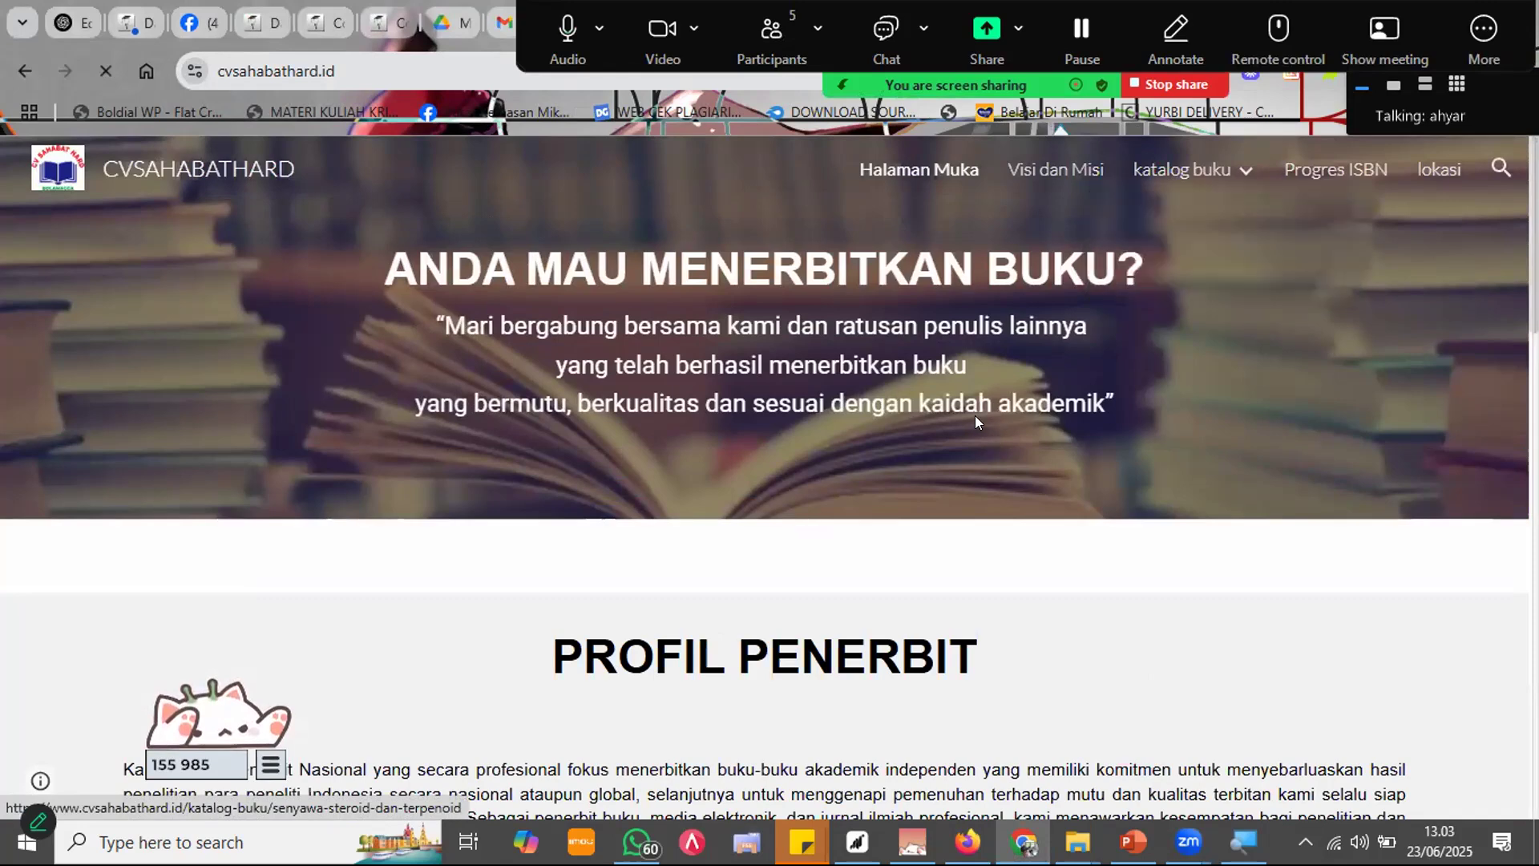
scroll(922, 385, "down", 7)
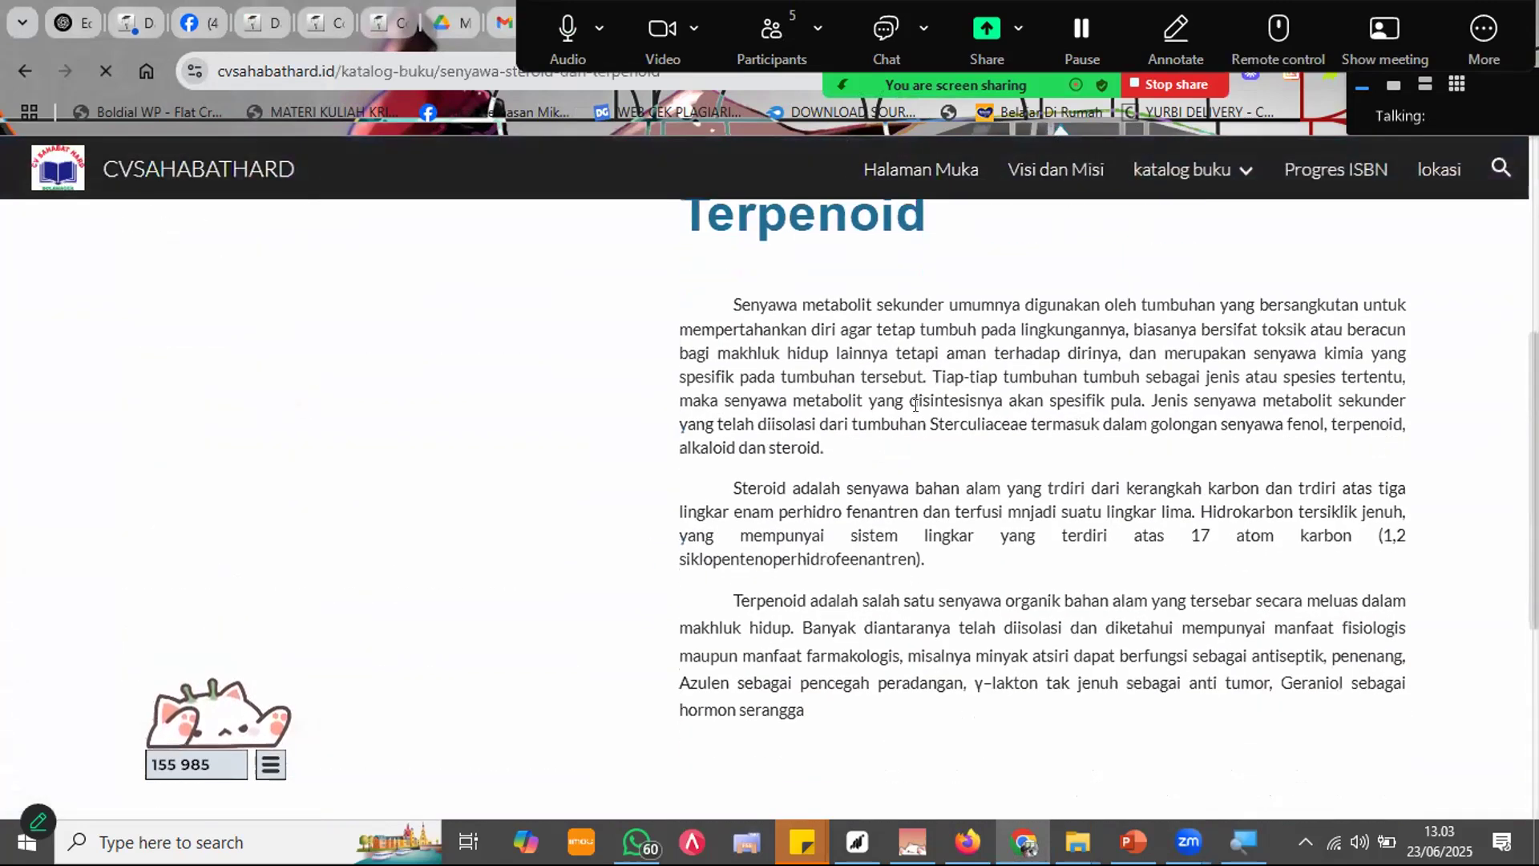
scroll(639, 420, "up", 5)
scroll(841, 462, "down", 9)
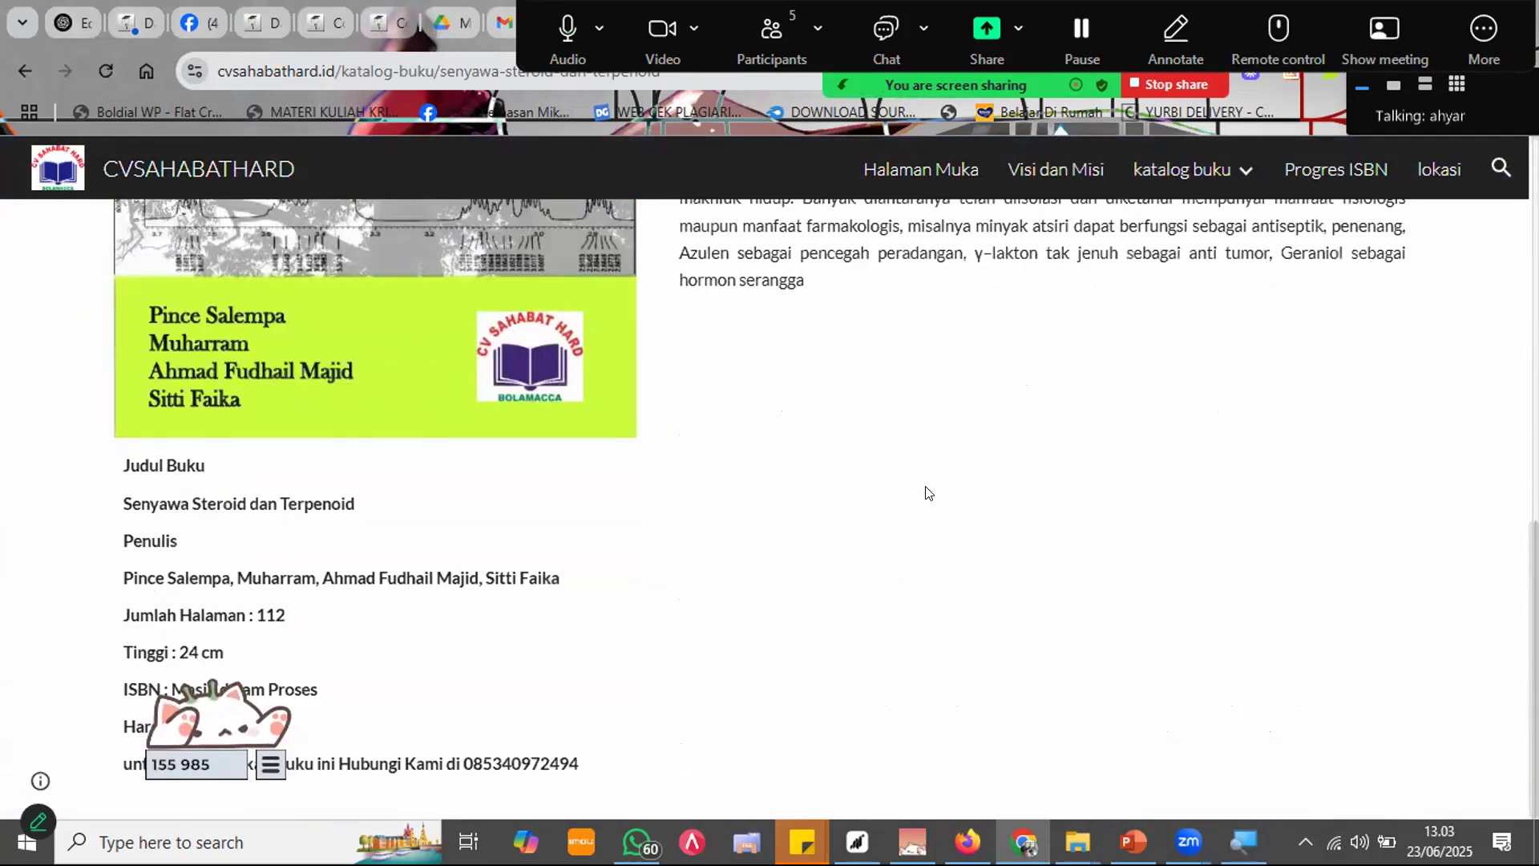
left_click(1176, 36)
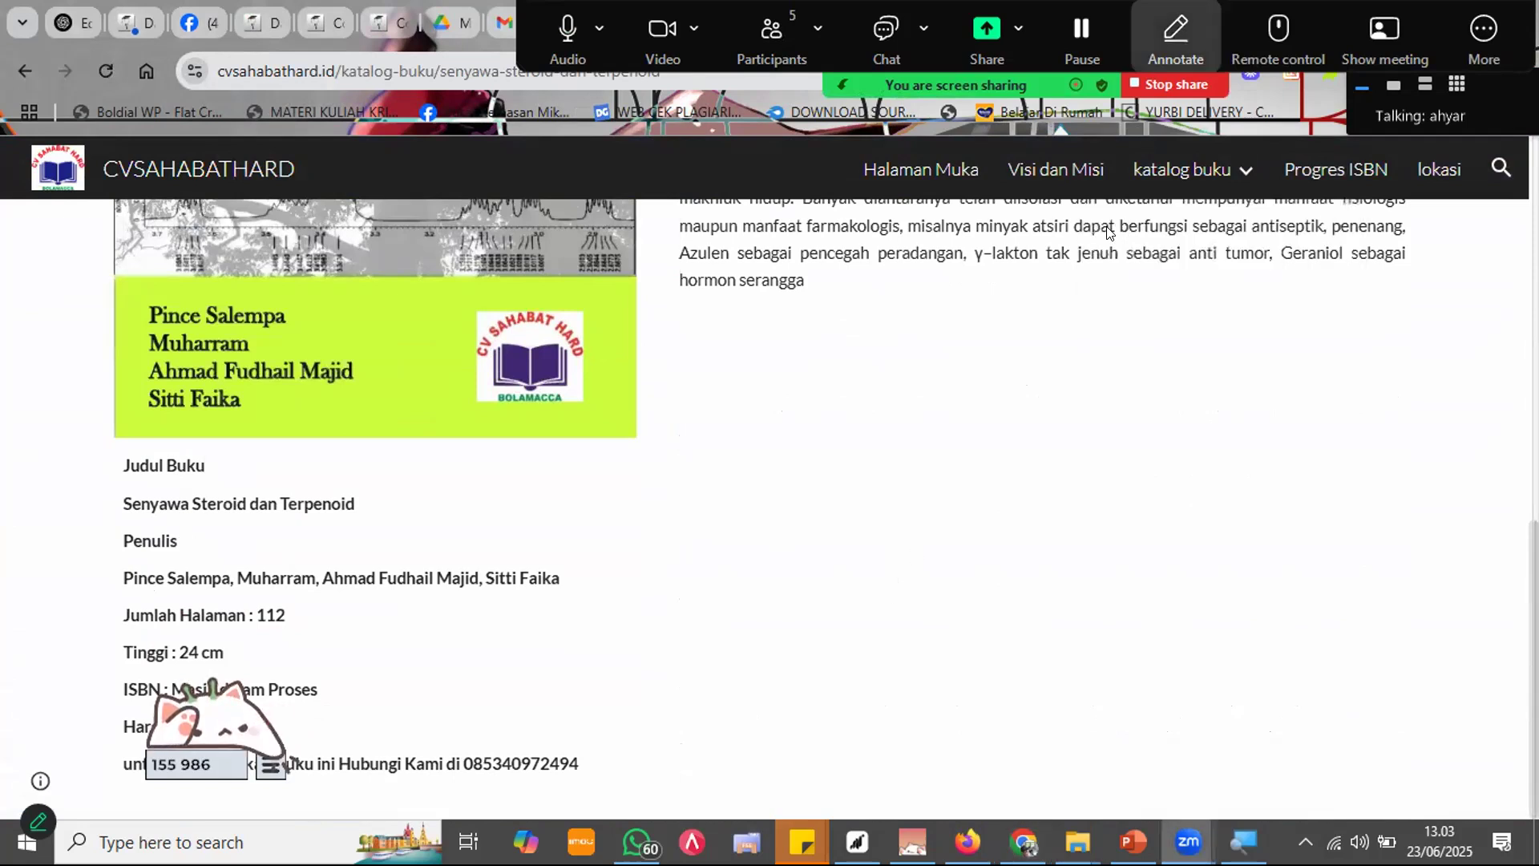
key("alt+Tab")
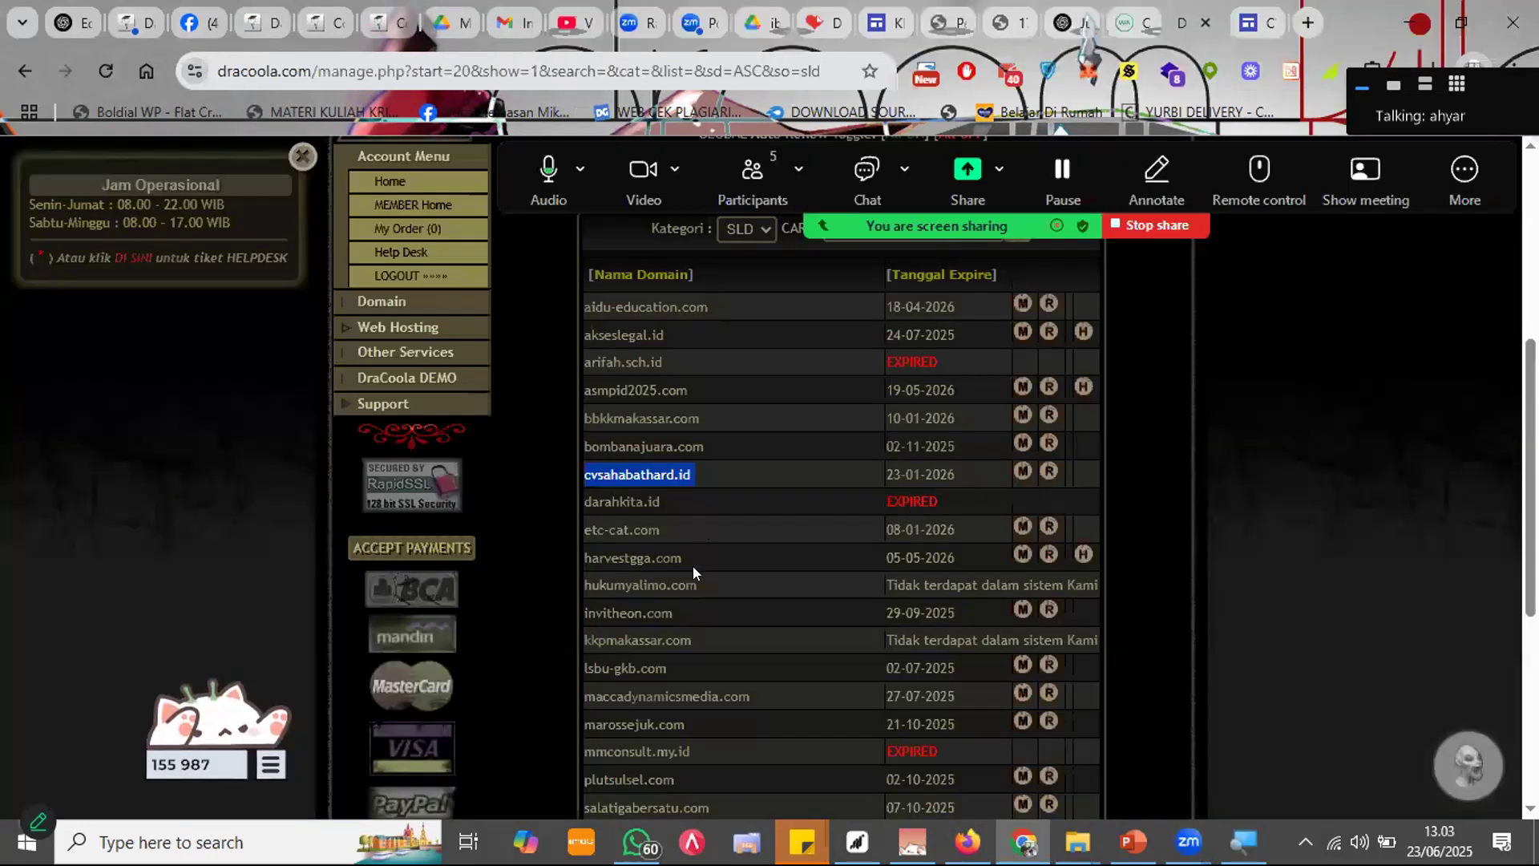
Step: Page the DraCoola domain list to its final page of four domains, then return to the Sites editor
scroll(694, 567, "down", 3)
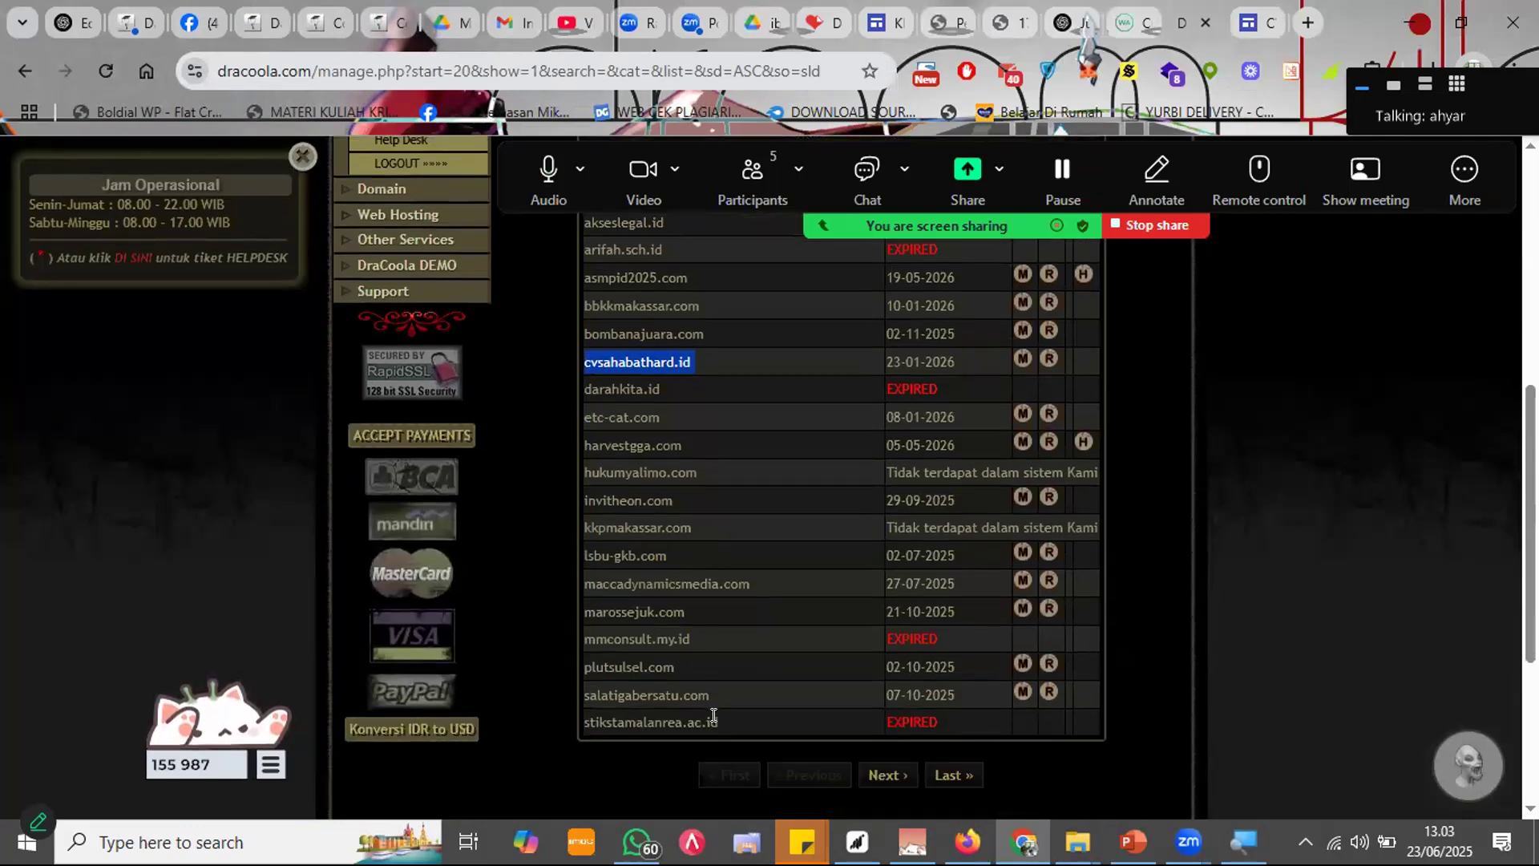
scroll(713, 563, "up", 3)
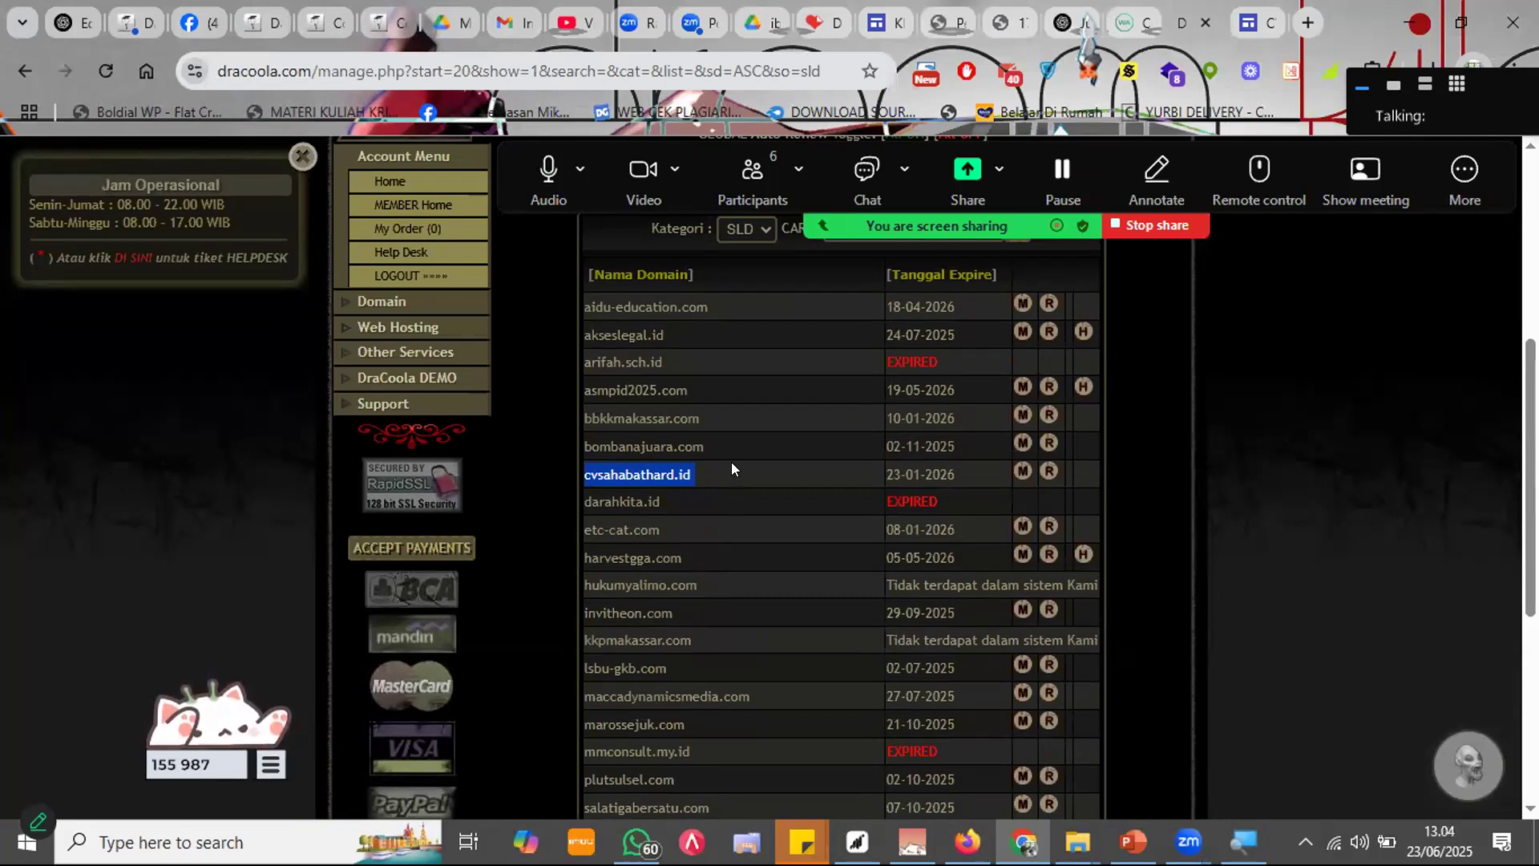
scroll(728, 462, "down", 2)
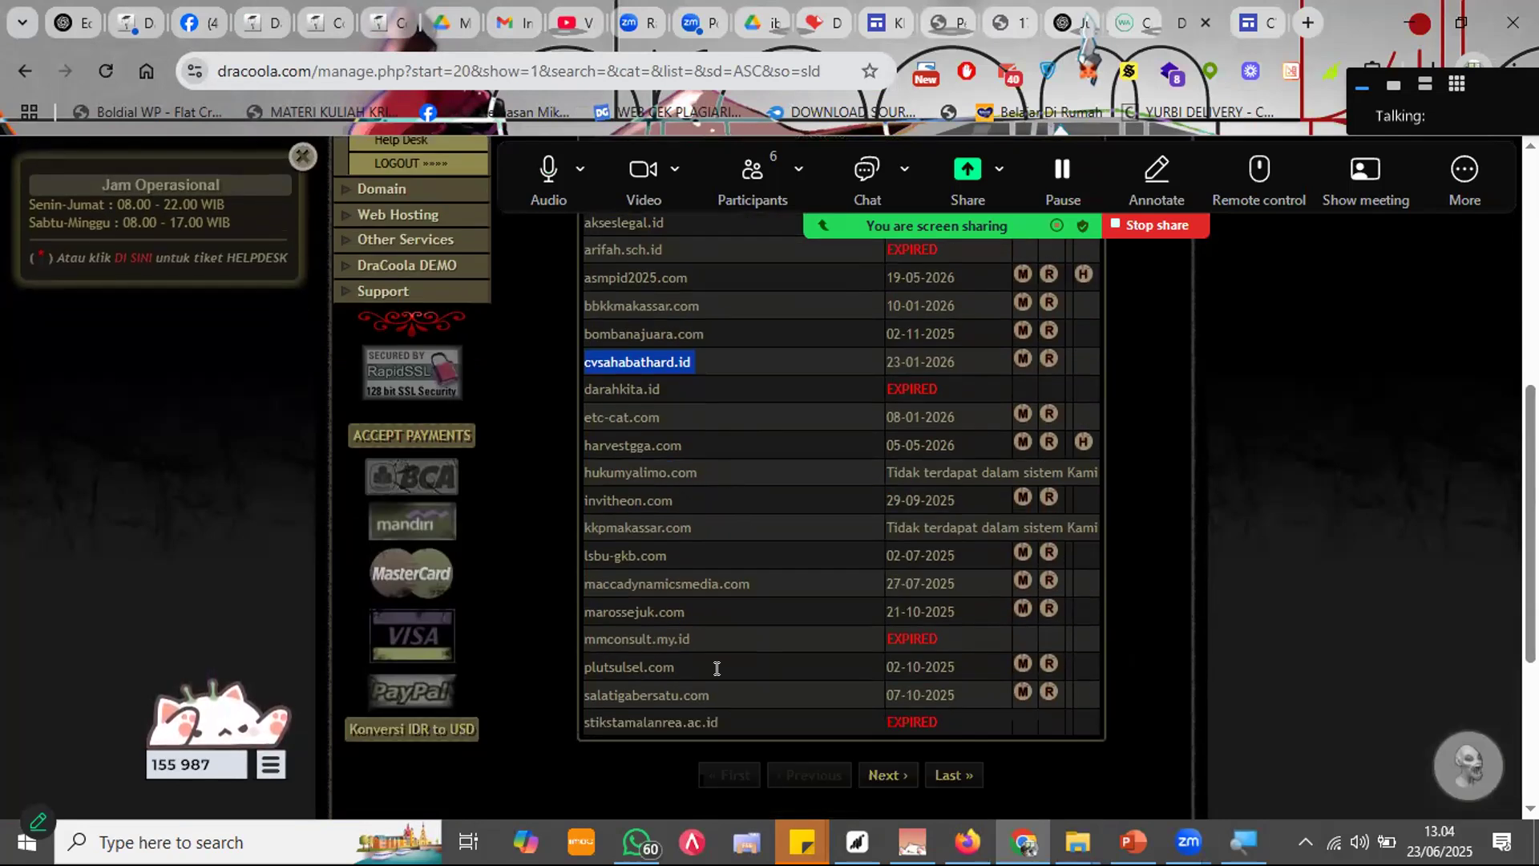
left_click_drag(752, 584, 569, 579)
left_click(647, 618)
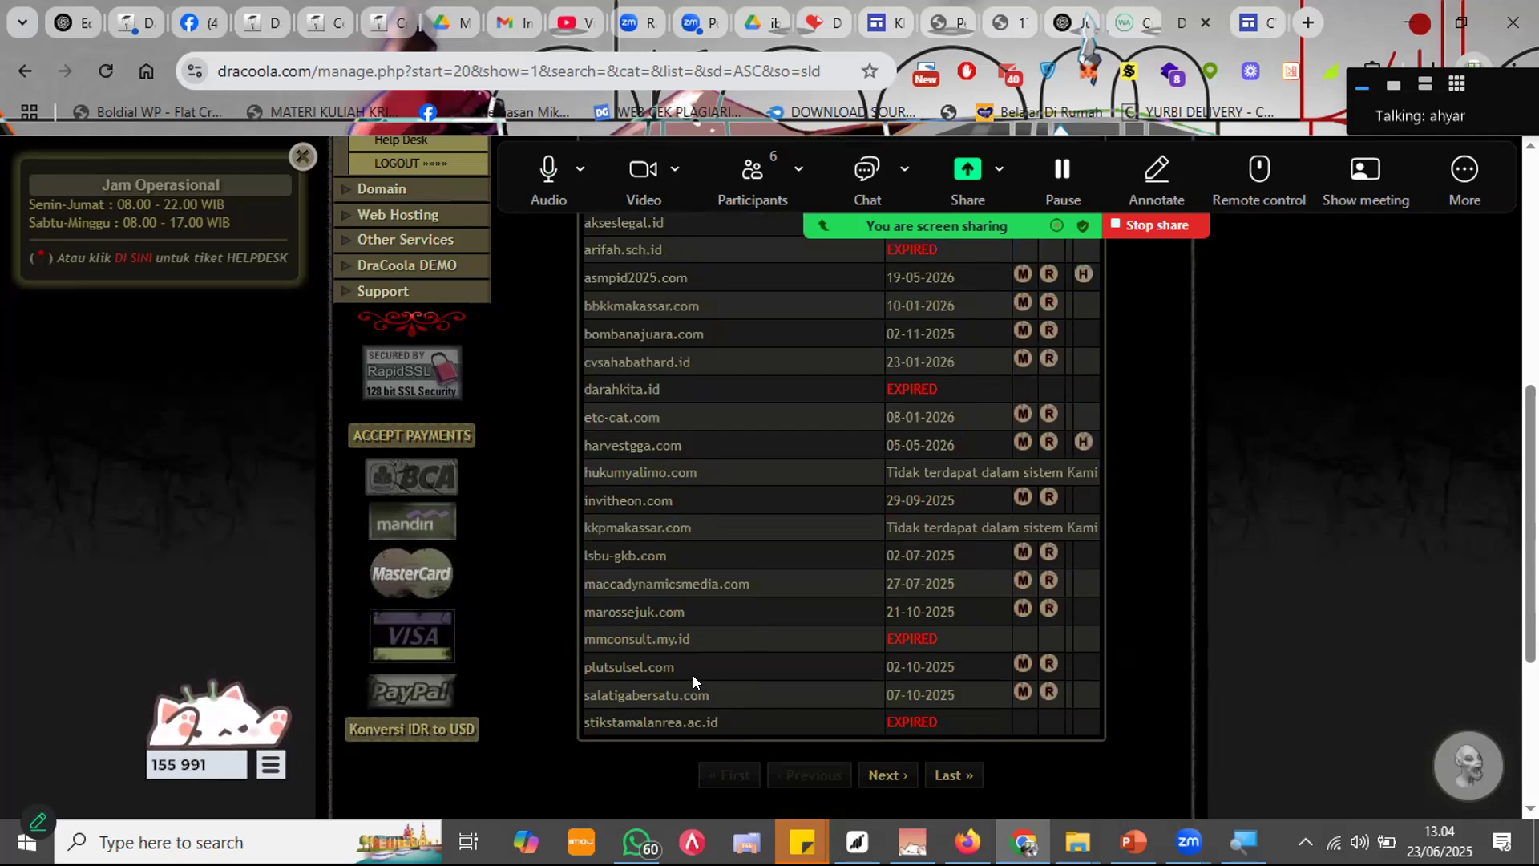
scroll(693, 675, "up", 1)
scroll(704, 675, "down", 2)
left_click(887, 664)
scroll(676, 588, "down", 1)
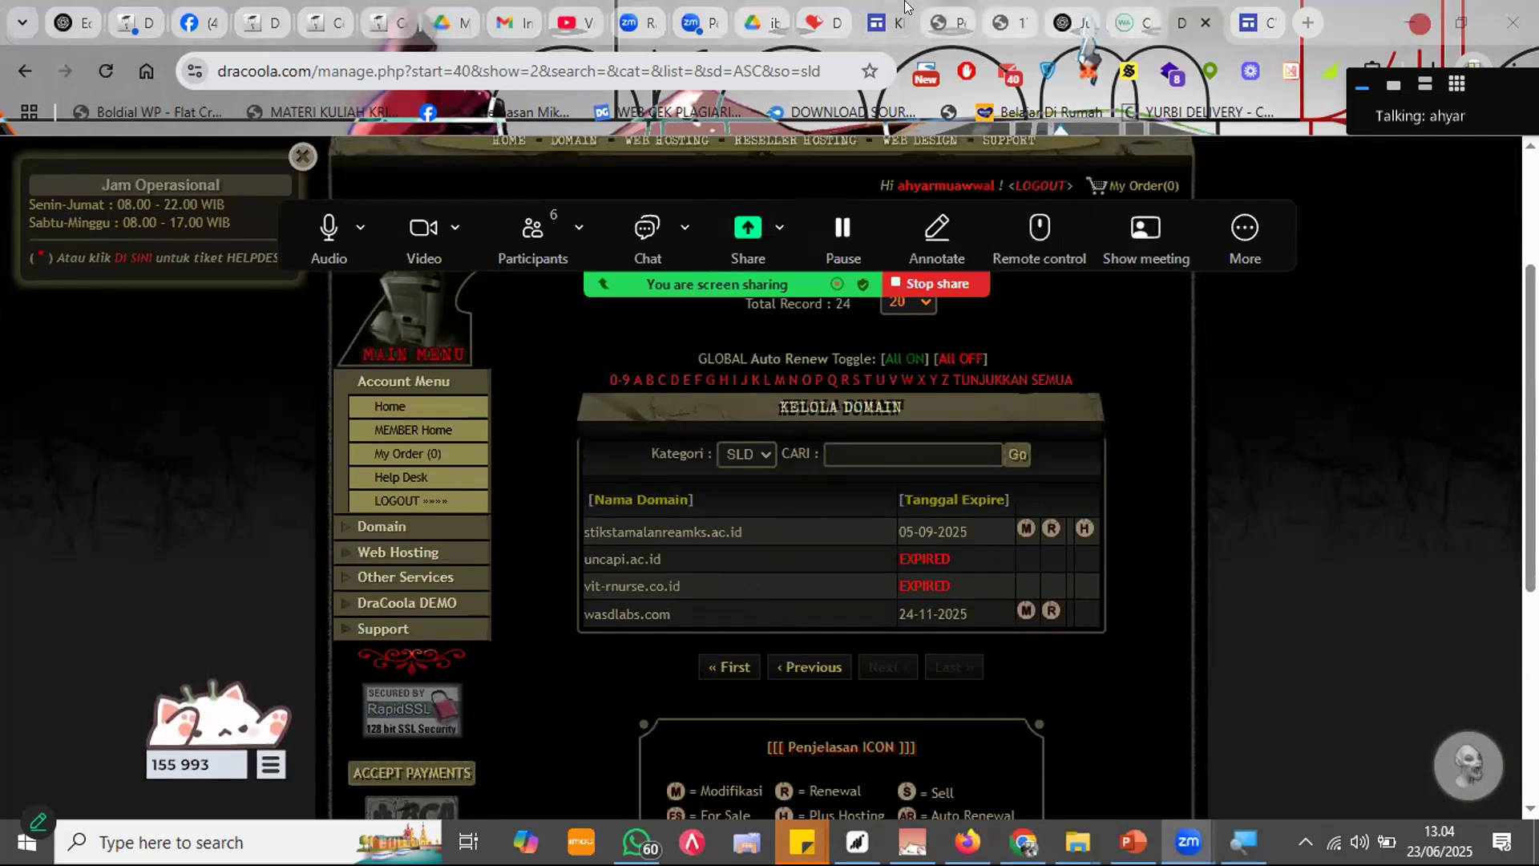
left_click(886, 23)
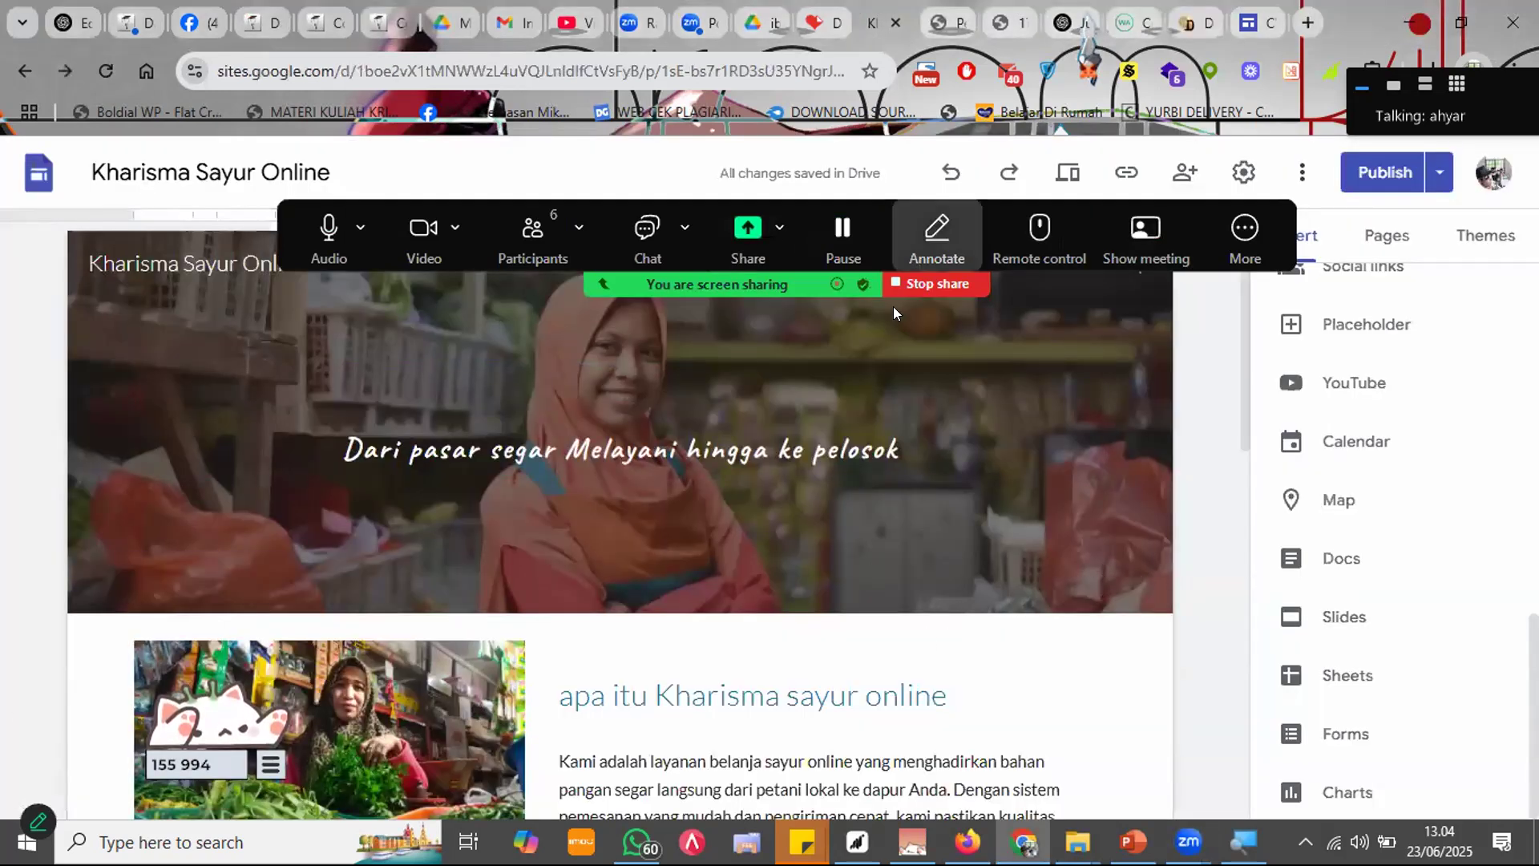
Step: Scroll through the Kharisma Sayur Online Home page to review its content
scroll(887, 454, "down", 7)
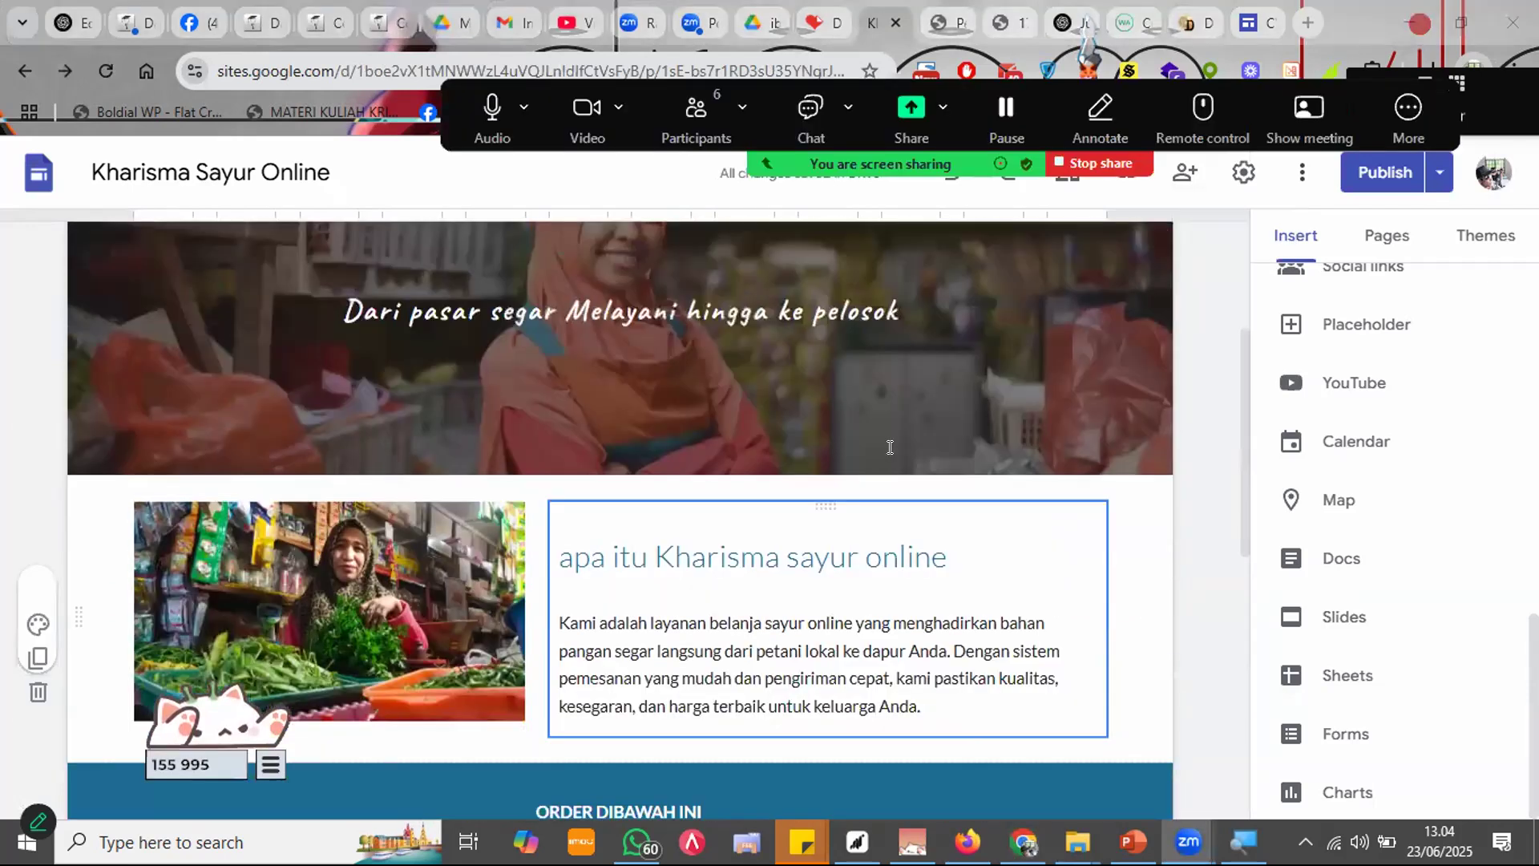
scroll(873, 497, "down", 5)
scroll(872, 501, "up", 15)
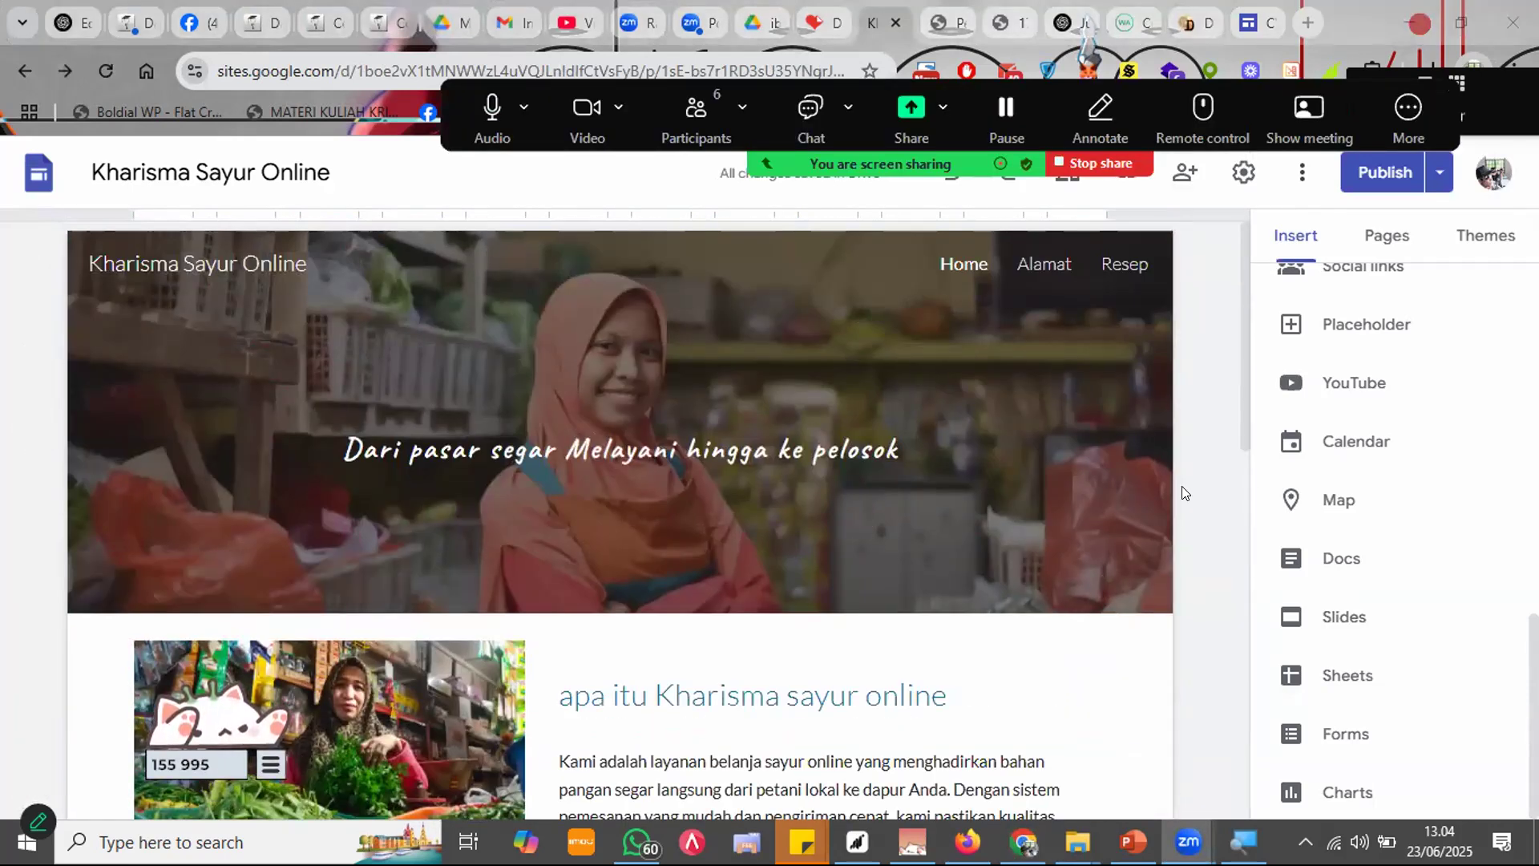
scroll(1183, 490, "down", 5)
scroll(1177, 495, "down", 2)
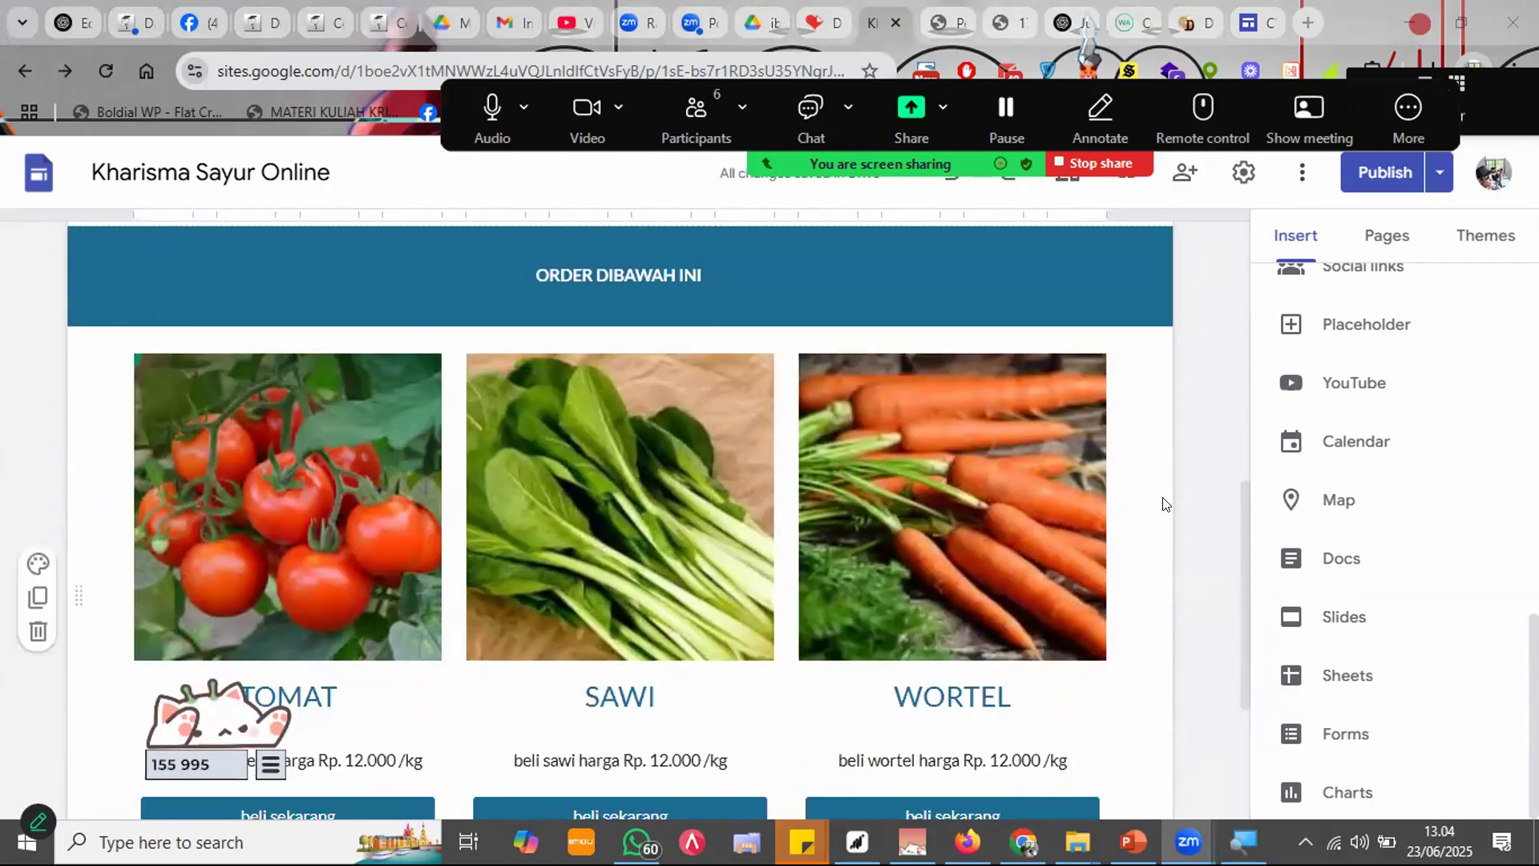
scroll(1158, 494, "down", 3)
scroll(1147, 494, "up", 10)
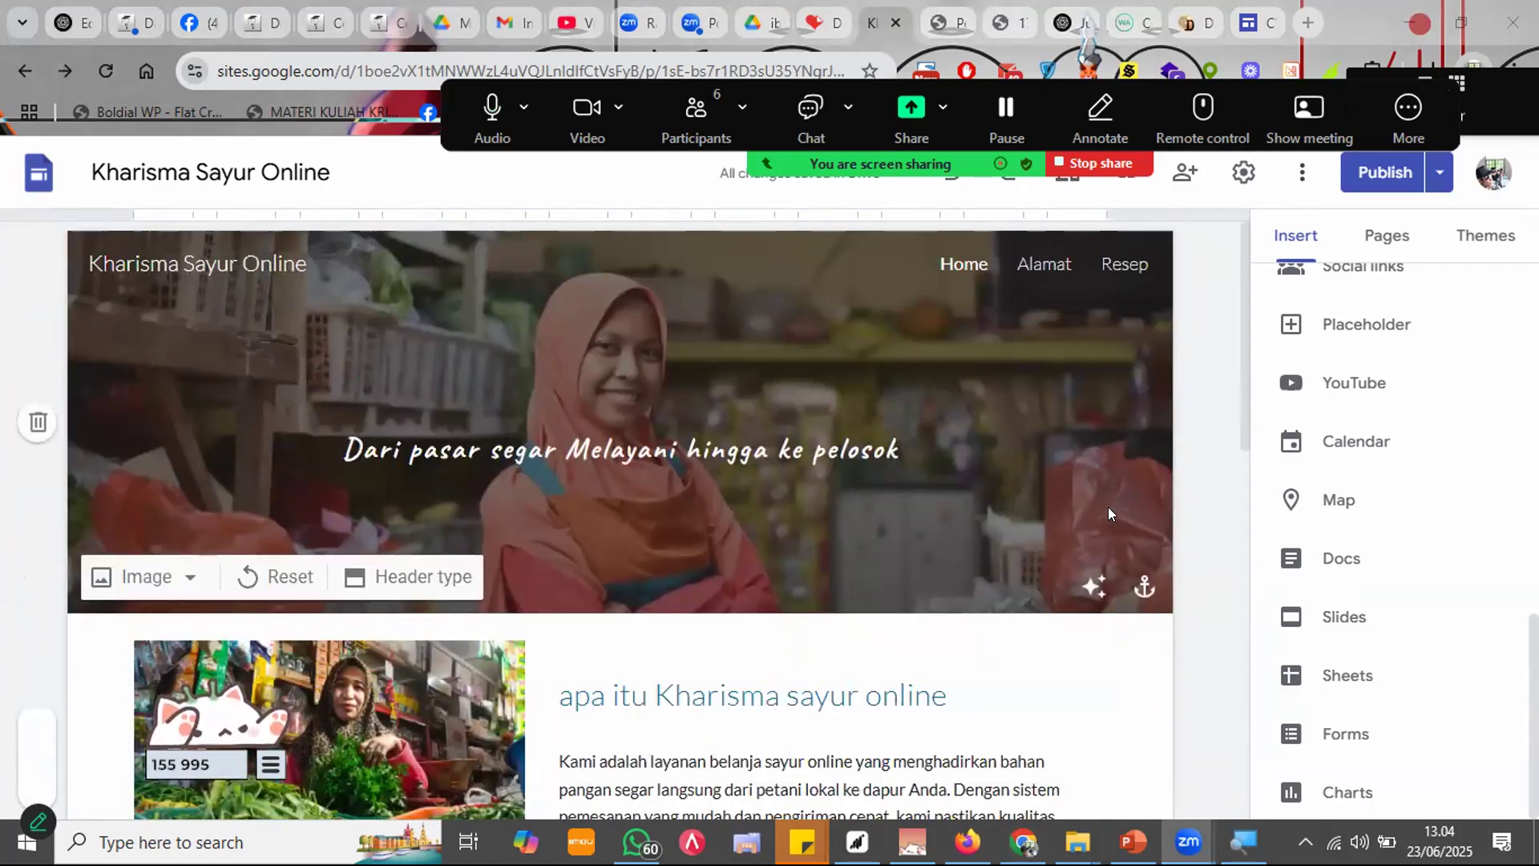
scroll(1108, 506, "down", 6)
scroll(1106, 520, "down", 1)
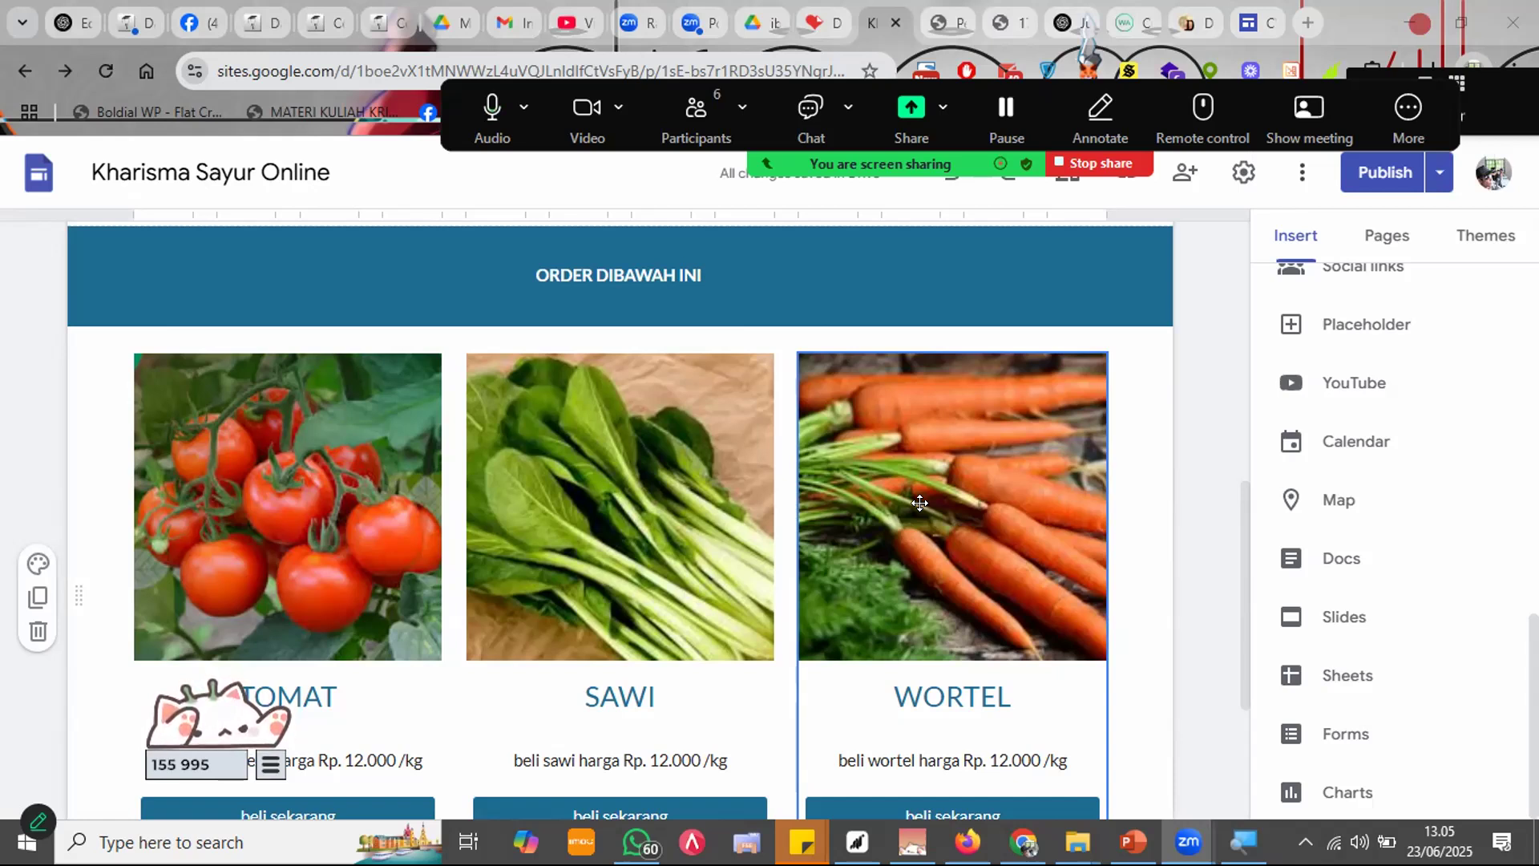
scroll(834, 529, "up", 5)
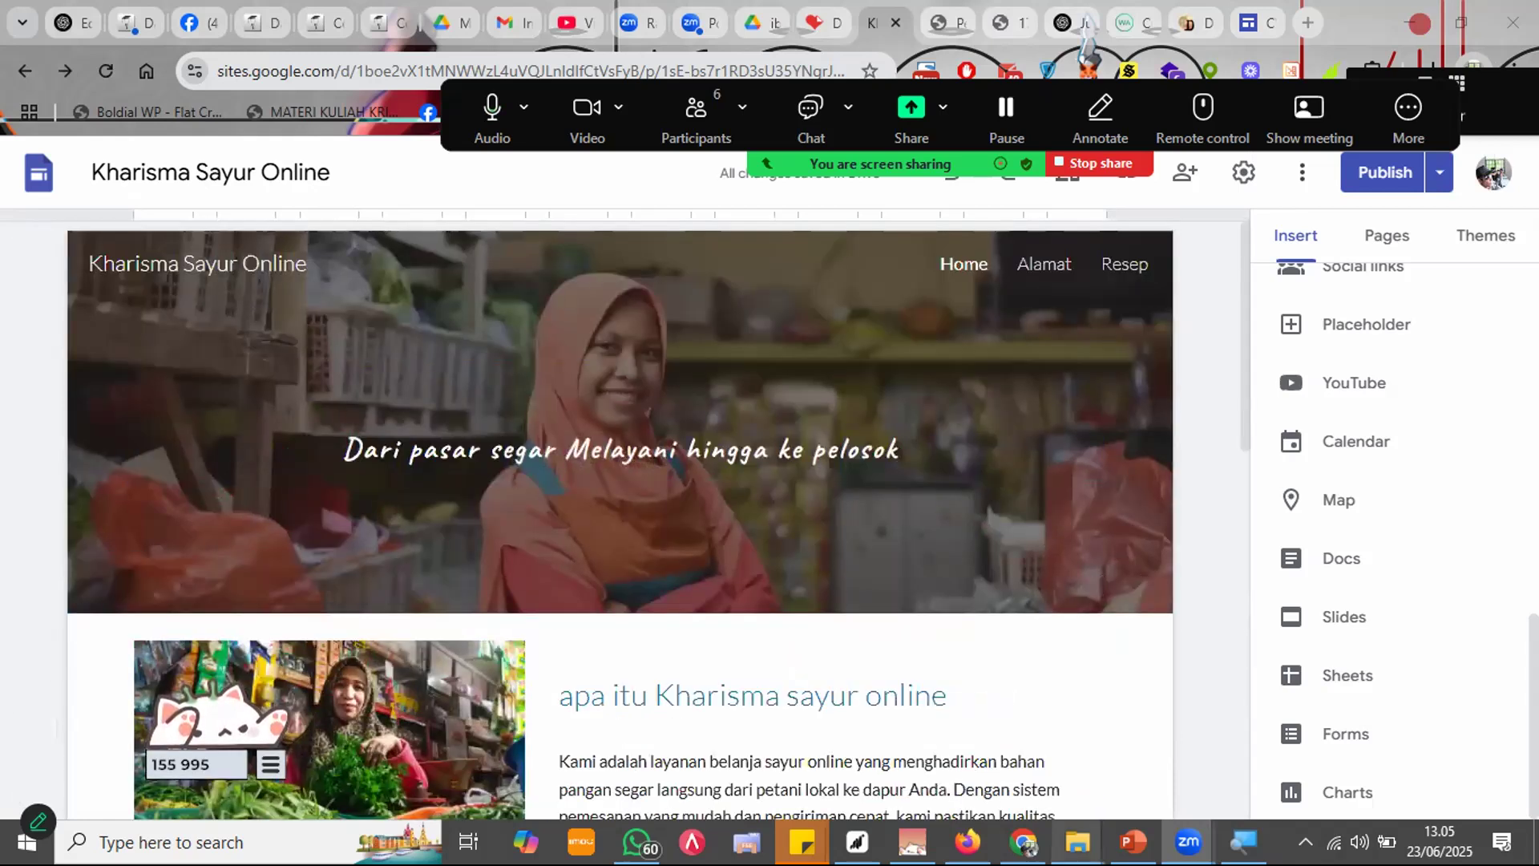
Step: Show slide 55, HADIAH, in the FIX PERT 7 PowerPoint deck
left_click(1133, 842)
left_click(189, 616)
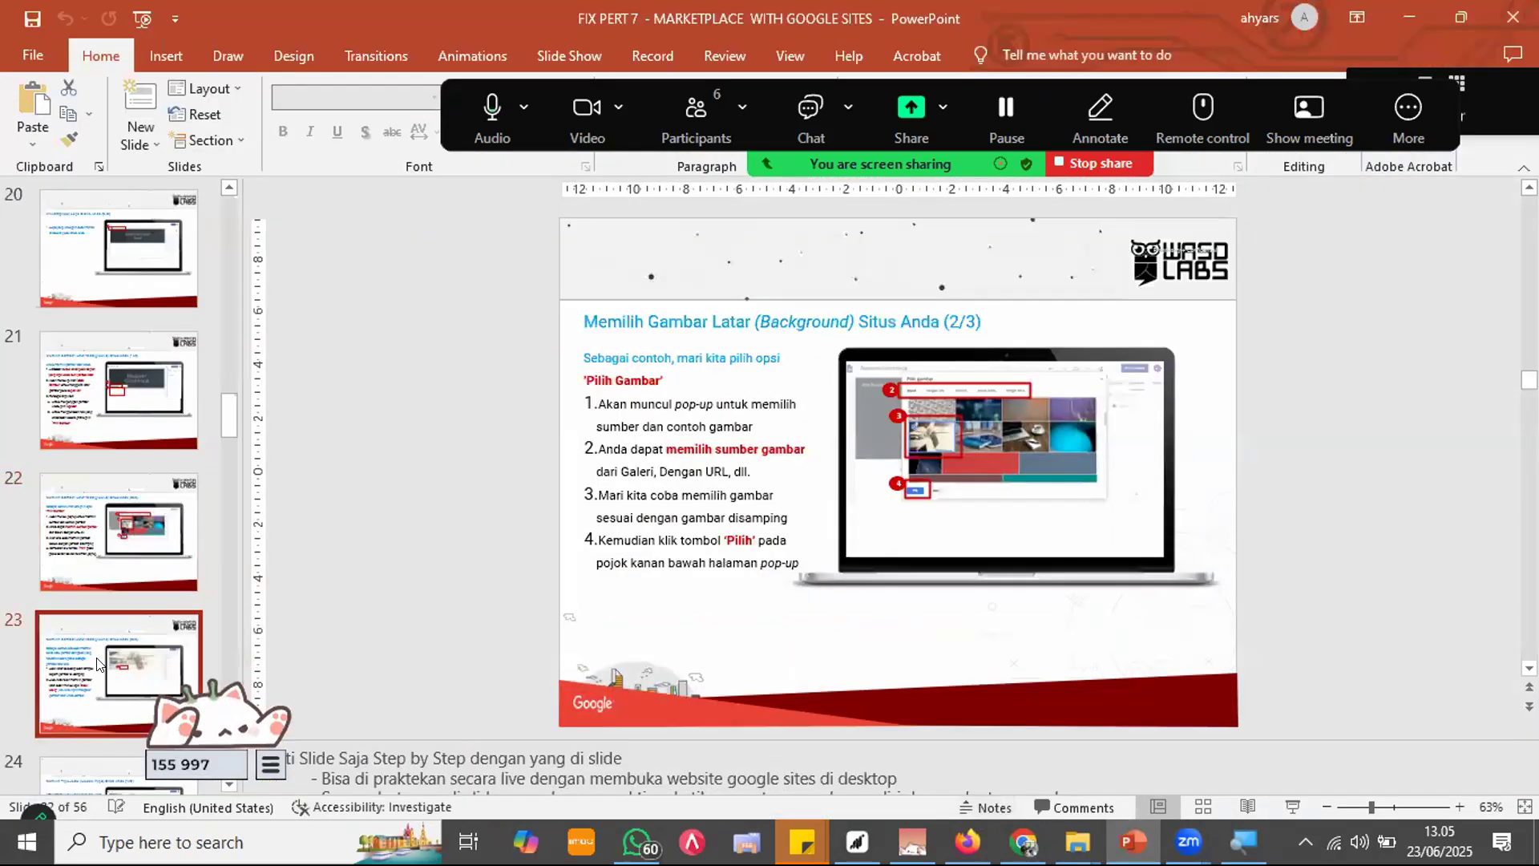
scroll(98, 659, "down", 15)
scroll(113, 481, "down", 6)
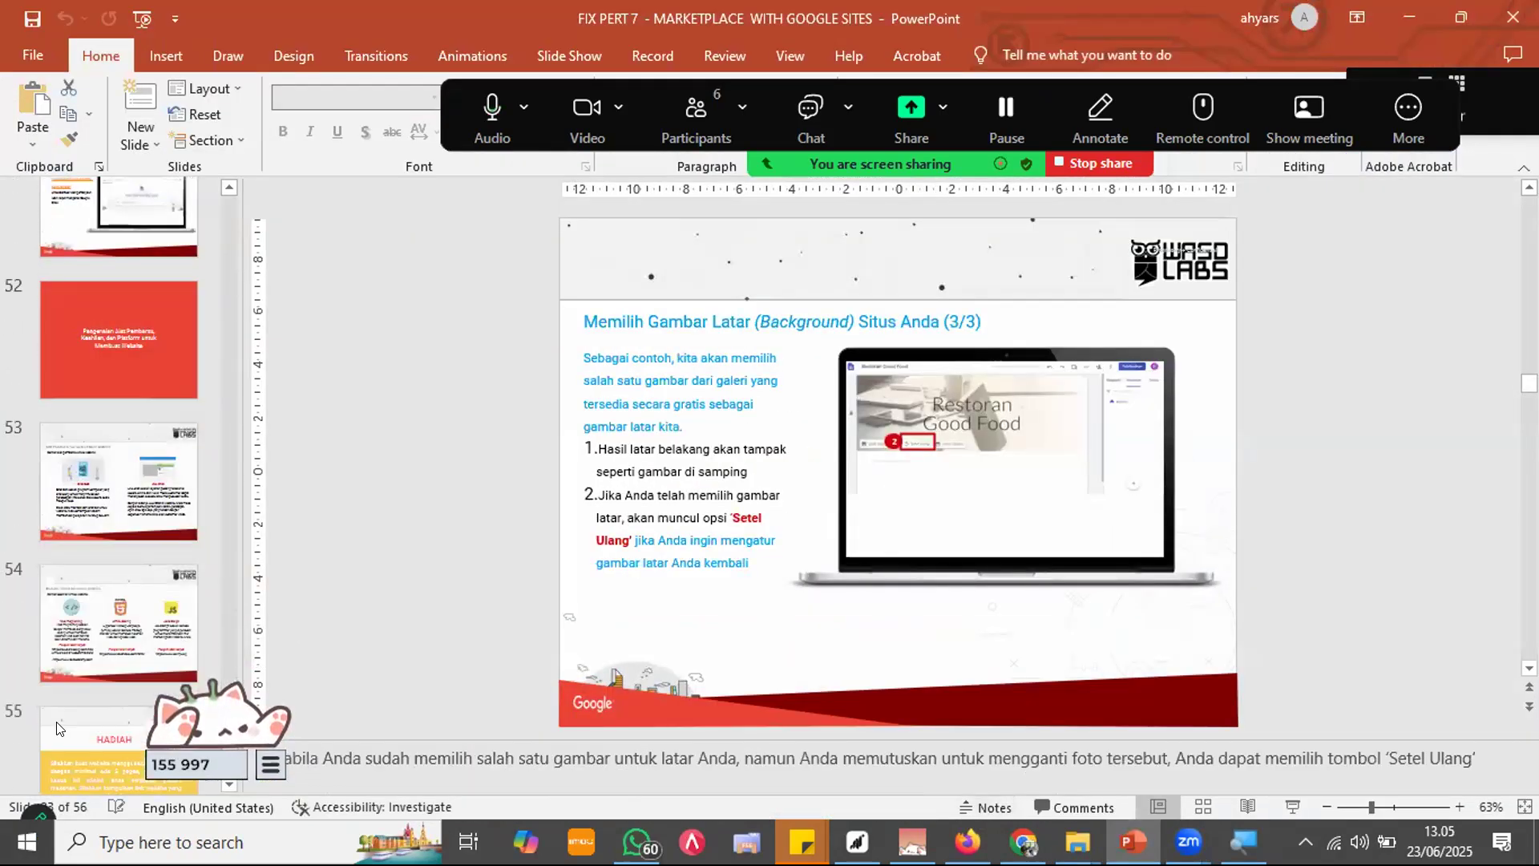
left_click(114, 560)
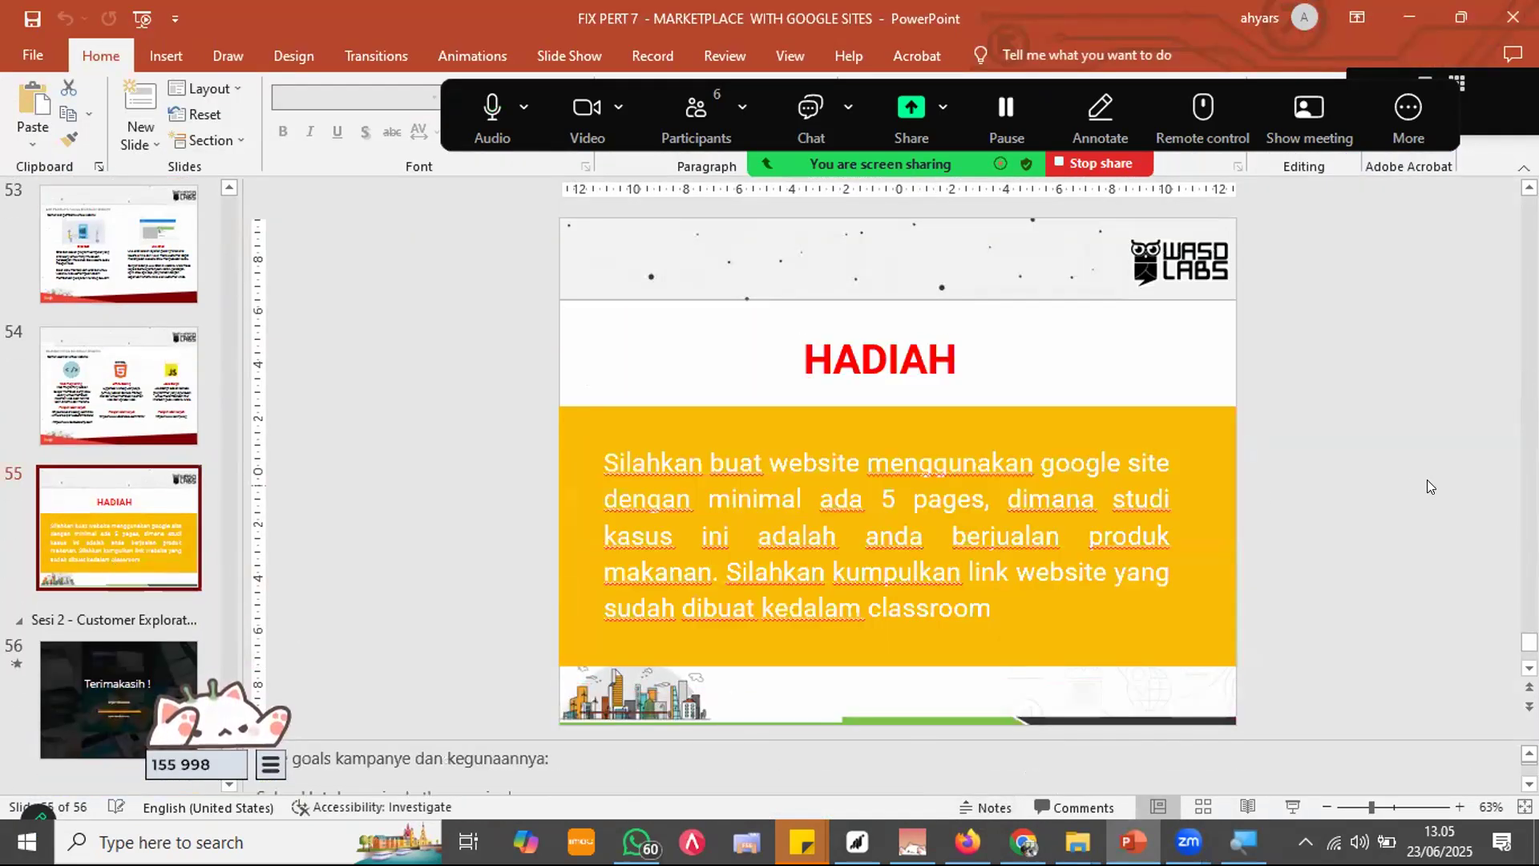